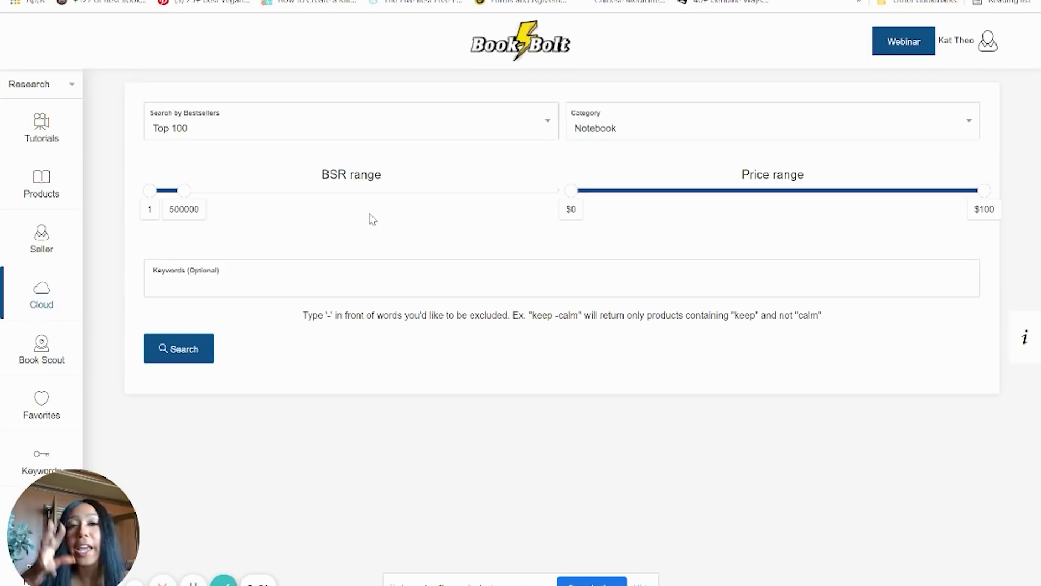
Step: Search the Top 100 bestsellers in the Activity Book category for the keyword "halloween"
{"action": "left_click", "coordinate": [621, 136]}
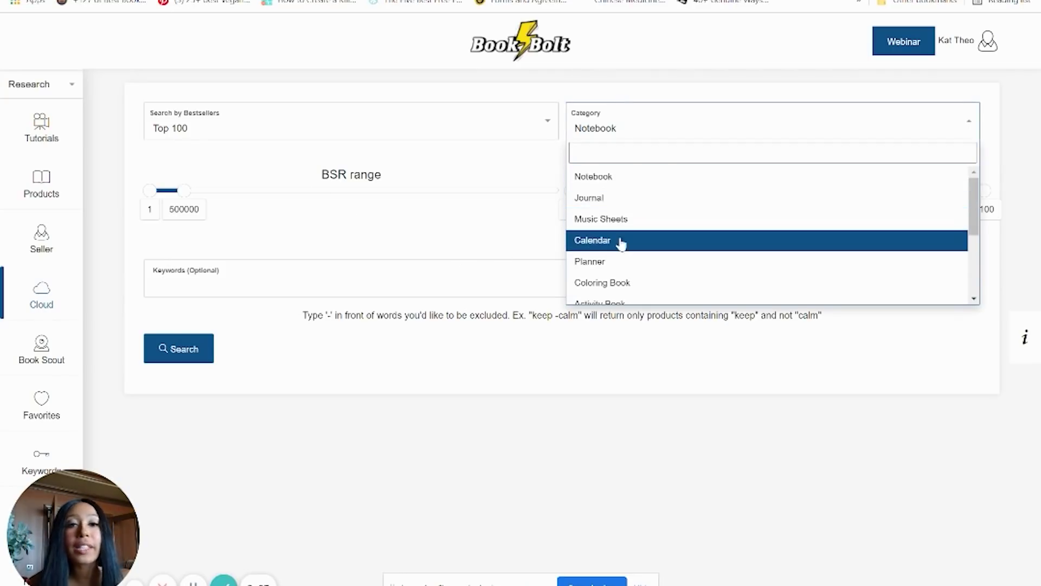
{"action": "scroll", "coordinate": [623, 257], "scroll_direction": "down", "scroll_amount": 1}
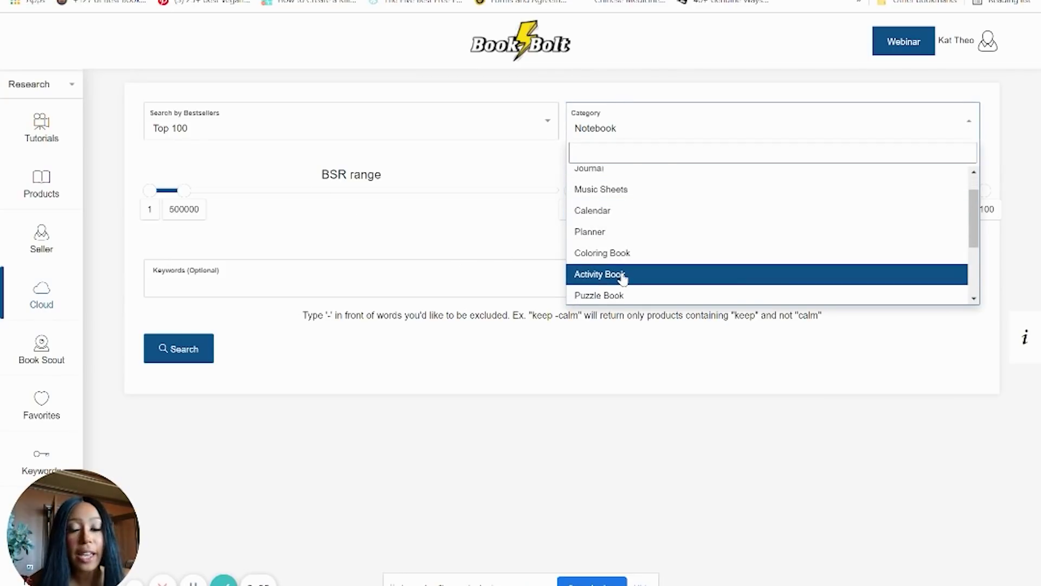
{"action": "left_click", "coordinate": [623, 276]}
{"action": "left_click", "coordinate": [266, 272]}
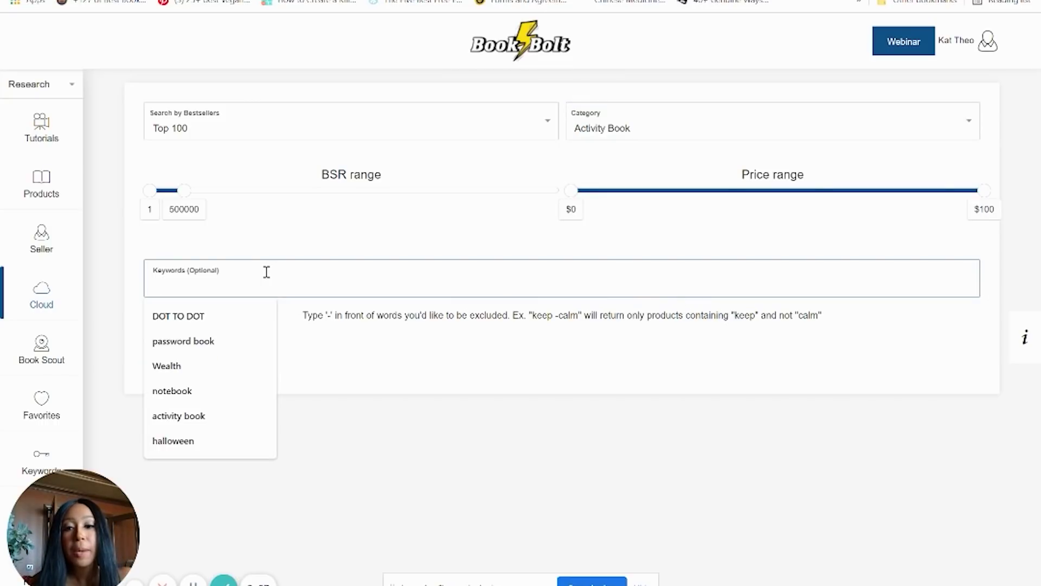
{"action": "type", "text": "hall"}
{"action": "left_click", "coordinate": [184, 317]}
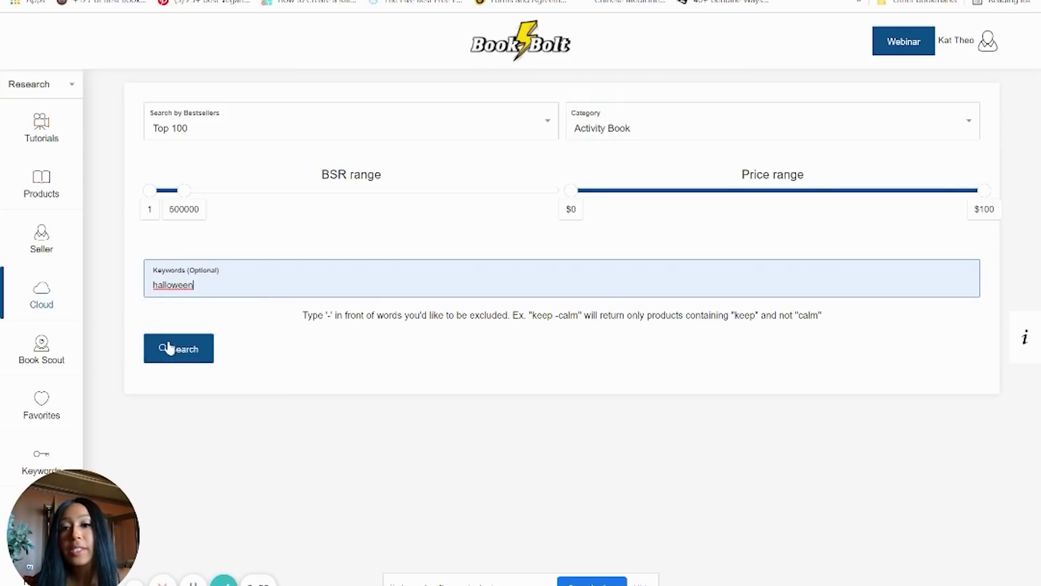
{"action": "left_click", "coordinate": [165, 351]}
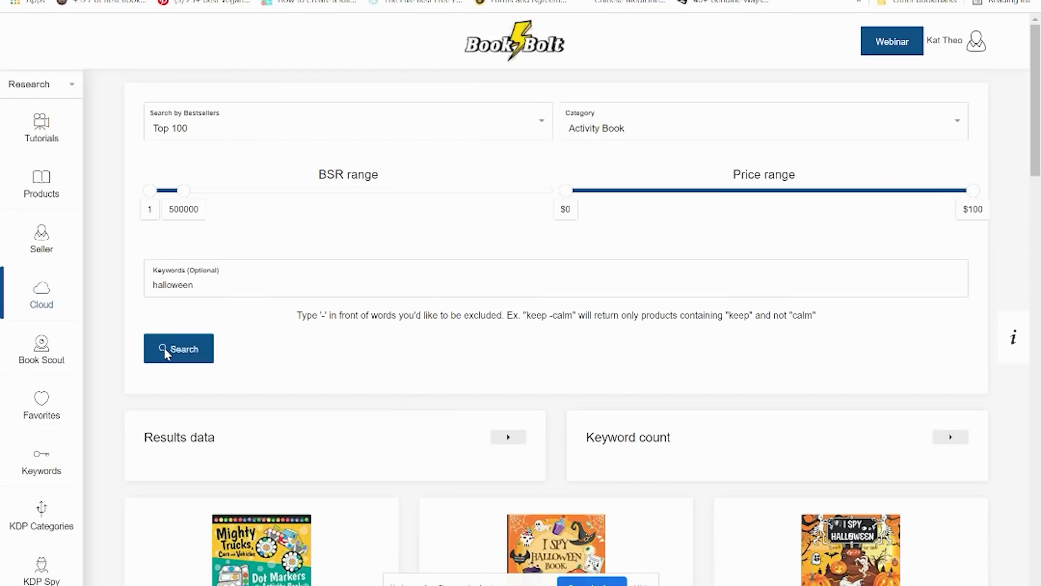
Step: Examine the Halloween activity book results, comparing their BSR, price, reviews and estimated monthly sales
{"action": "scroll", "coordinate": [377, 384], "scroll_direction": "down", "scroll_amount": 7}
{"action": "scroll", "coordinate": [378, 386], "scroll_direction": "down", "scroll_amount": 1}
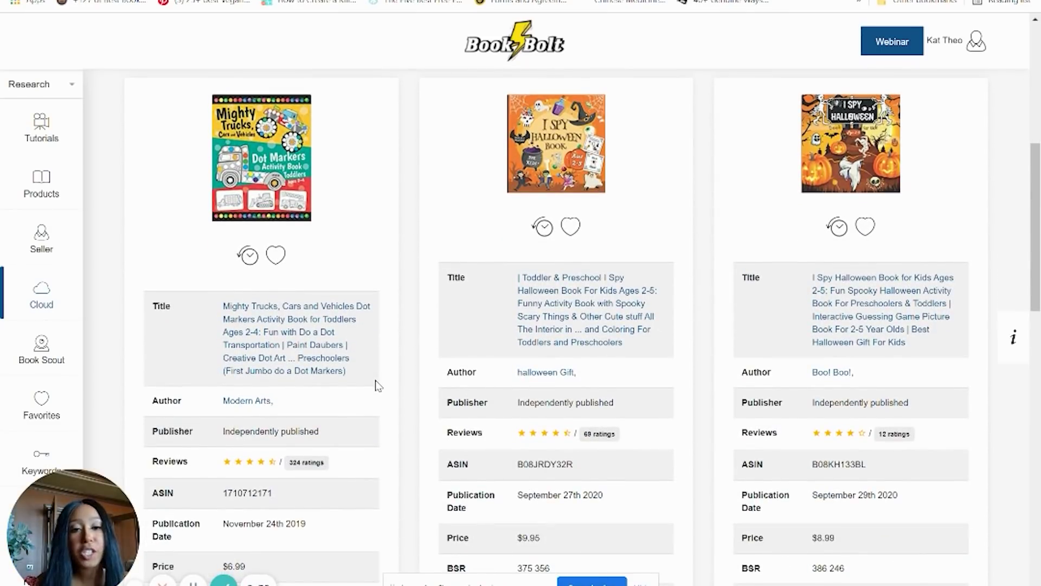
{"action": "scroll", "coordinate": [378, 386], "scroll_direction": "down", "scroll_amount": 2}
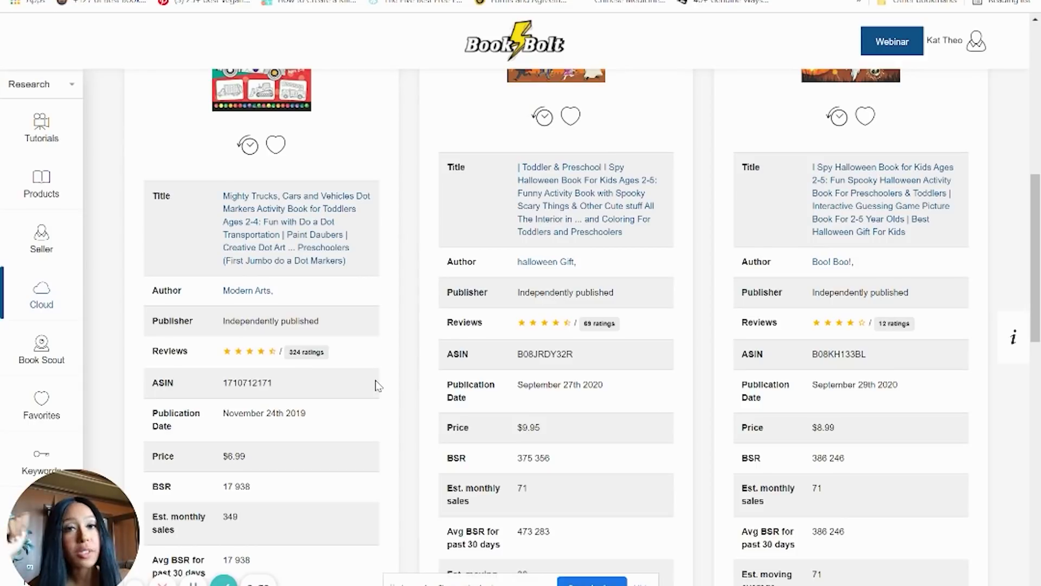
{"action": "scroll", "coordinate": [378, 386], "scroll_direction": "down", "scroll_amount": 15}
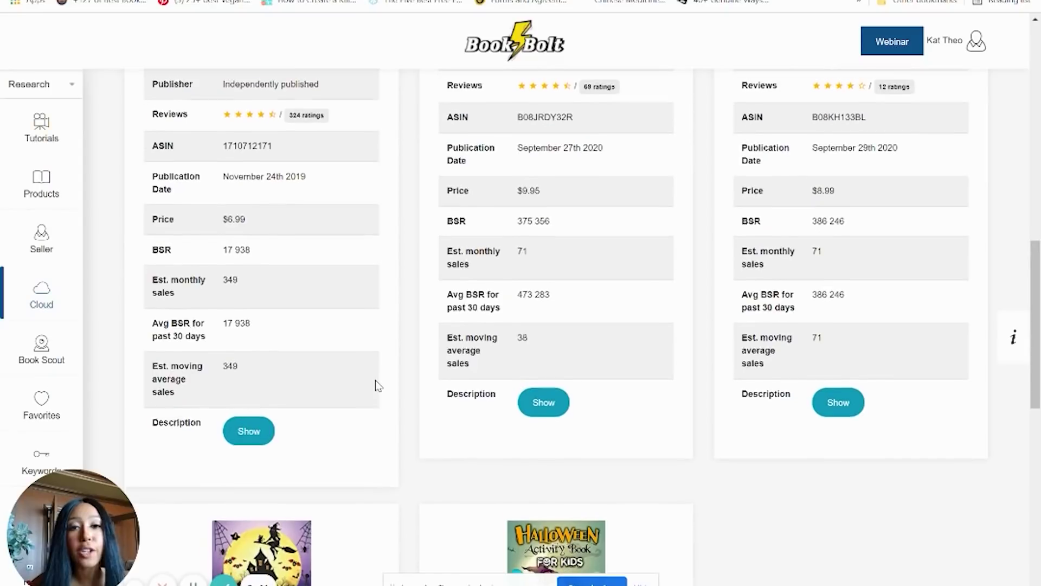
{"action": "scroll", "coordinate": [378, 385], "scroll_direction": "down", "scroll_amount": 3}
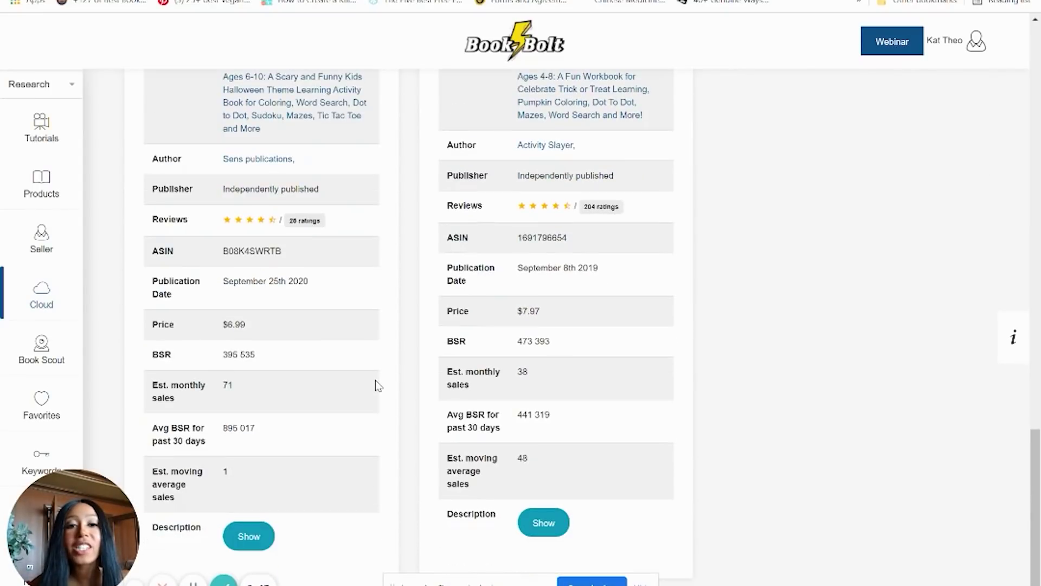
{"action": "scroll", "coordinate": [378, 385], "scroll_direction": "up", "scroll_amount": 20}
{"action": "scroll", "coordinate": [378, 386], "scroll_direction": "up", "scroll_amount": 4}
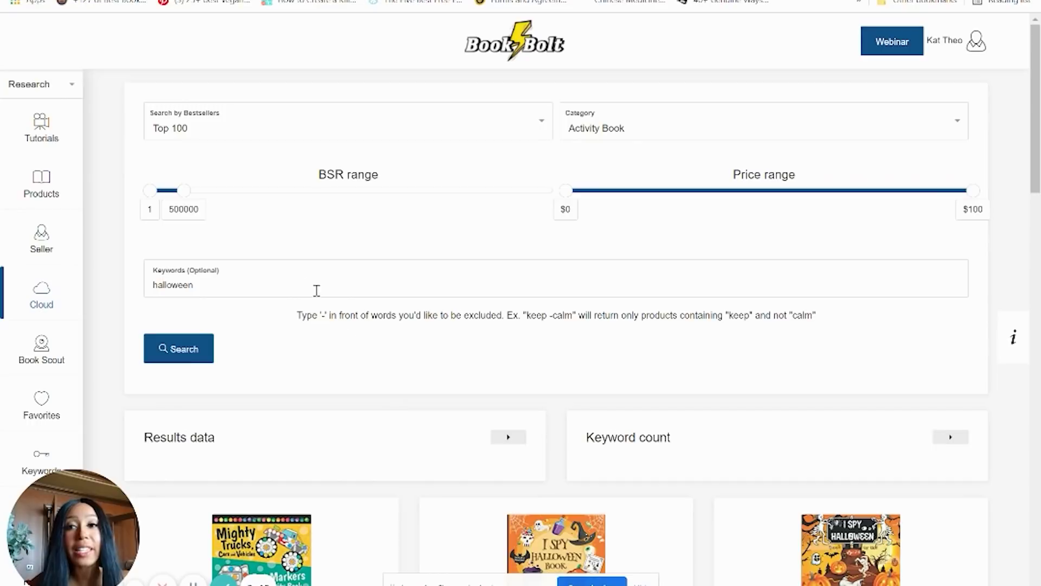
Step: Clear the keyword filter and rerun the search across all Activity Book bestsellers
{"action": "double_click", "coordinate": [225, 277]}
{"action": "key", "text": "BackSpace"}
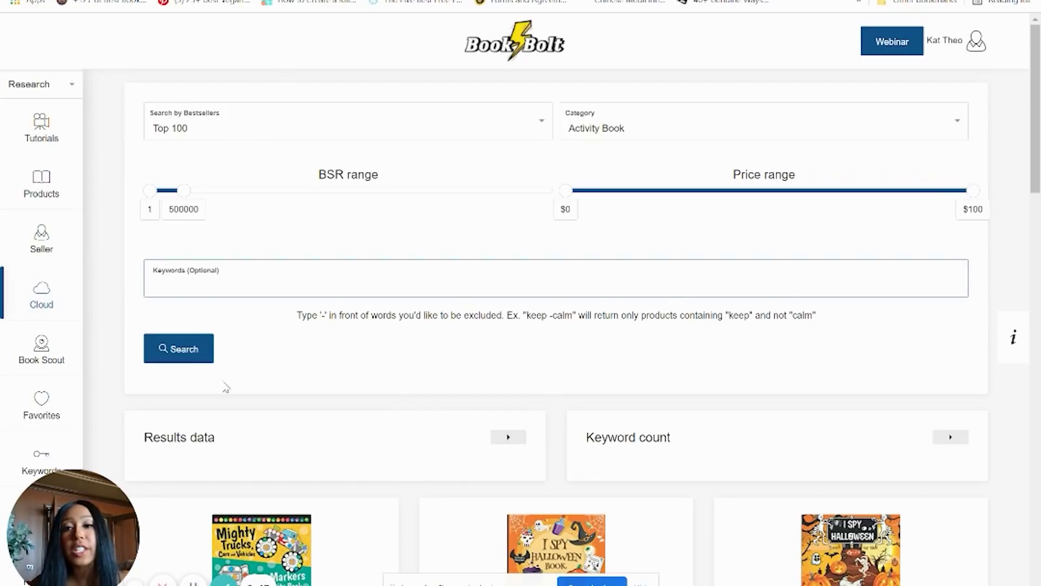
{"action": "left_click", "coordinate": [193, 356]}
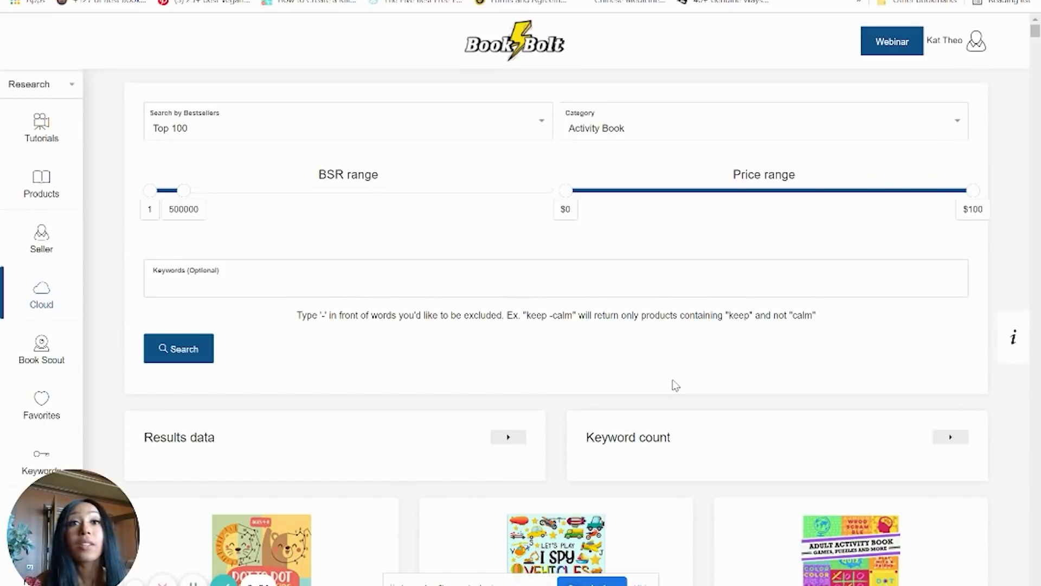
Step: Browse the unfiltered activity book bestsellers, checking their book types, BSR and estimated sales
{"action": "scroll", "coordinate": [675, 385], "scroll_direction": "down", "scroll_amount": 1}
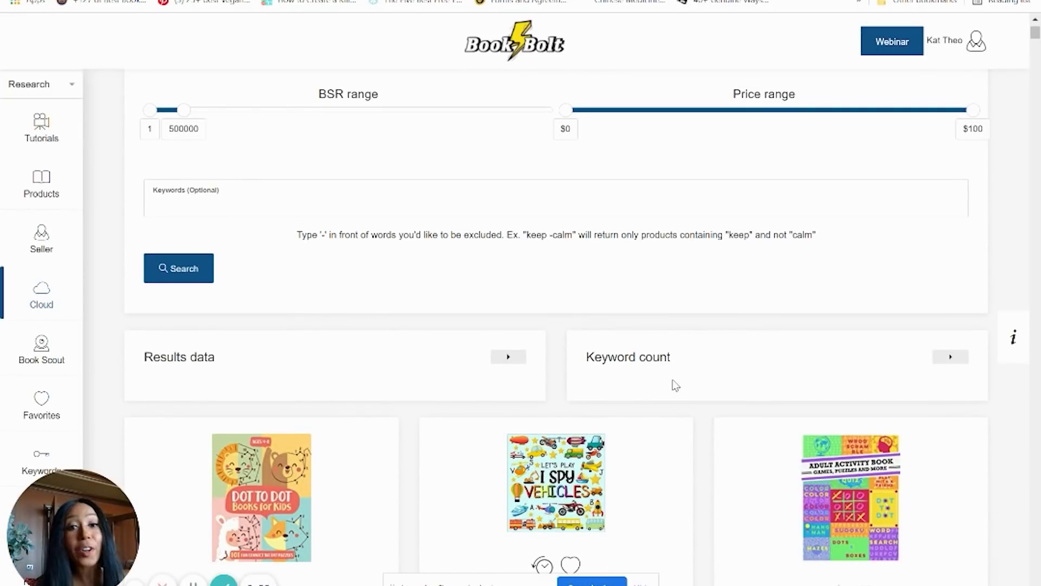
{"action": "scroll", "coordinate": [675, 385], "scroll_direction": "down", "scroll_amount": 20}
{"action": "scroll", "coordinate": [675, 385], "scroll_direction": "down", "scroll_amount": 20}
{"action": "scroll", "coordinate": [675, 385], "scroll_direction": "down", "scroll_amount": 20}
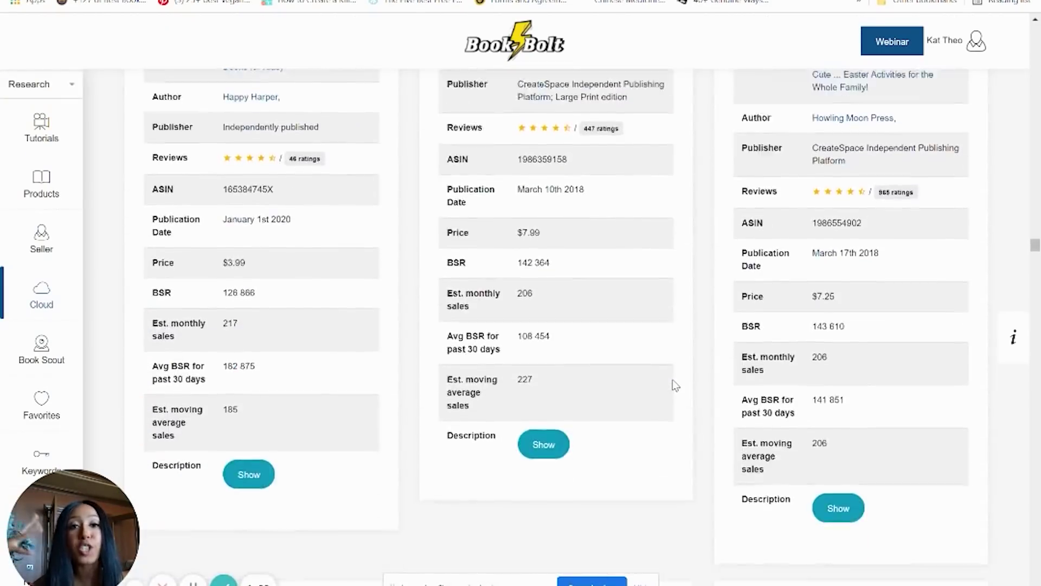
{"action": "scroll", "coordinate": [675, 385], "scroll_direction": "down", "scroll_amount": 10}
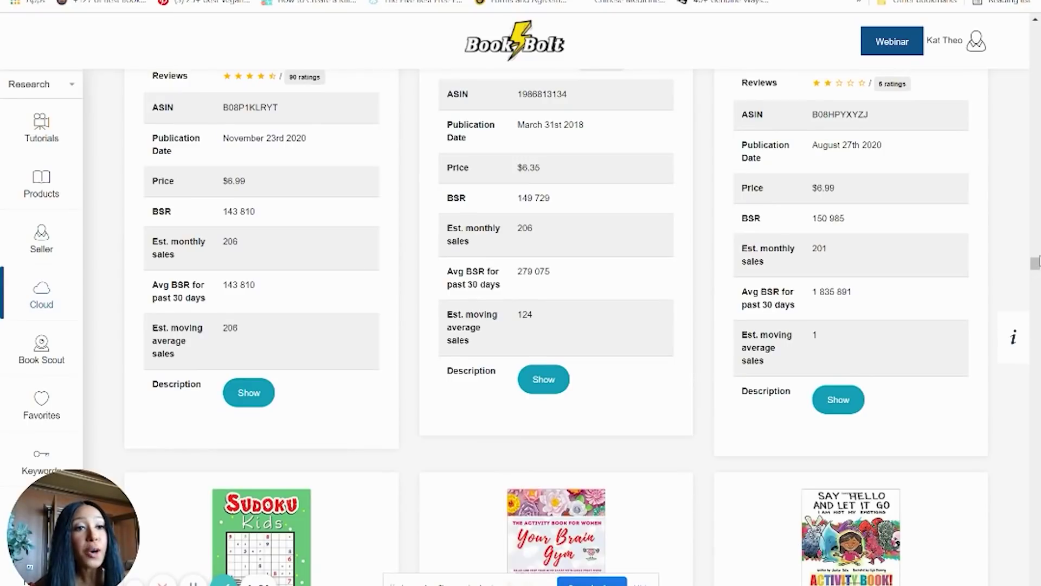
{"action": "key", "text": "Home"}
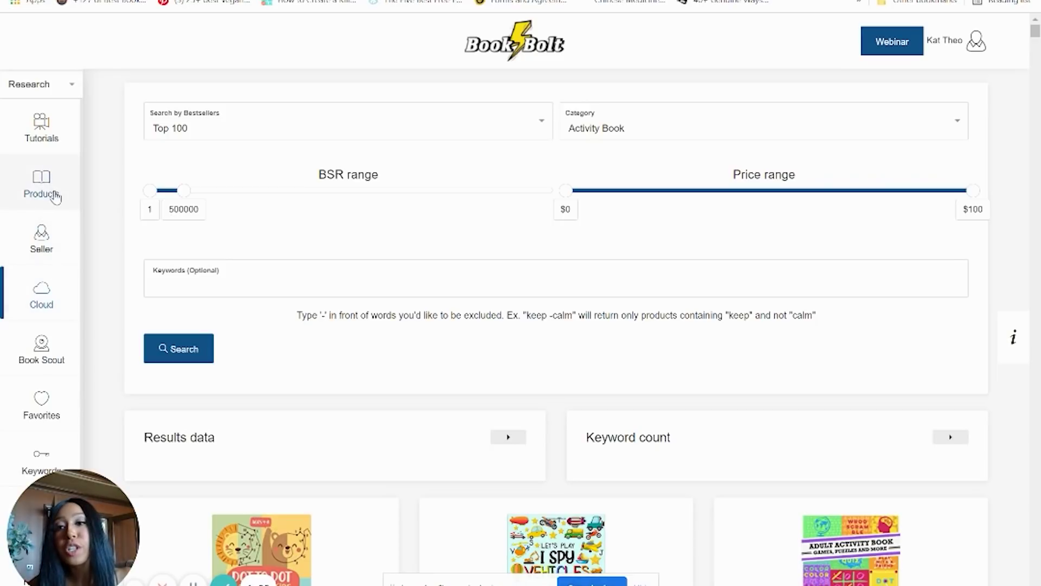
{"action": "scroll", "coordinate": [47, 378], "scroll_direction": "down", "scroll_amount": 1}
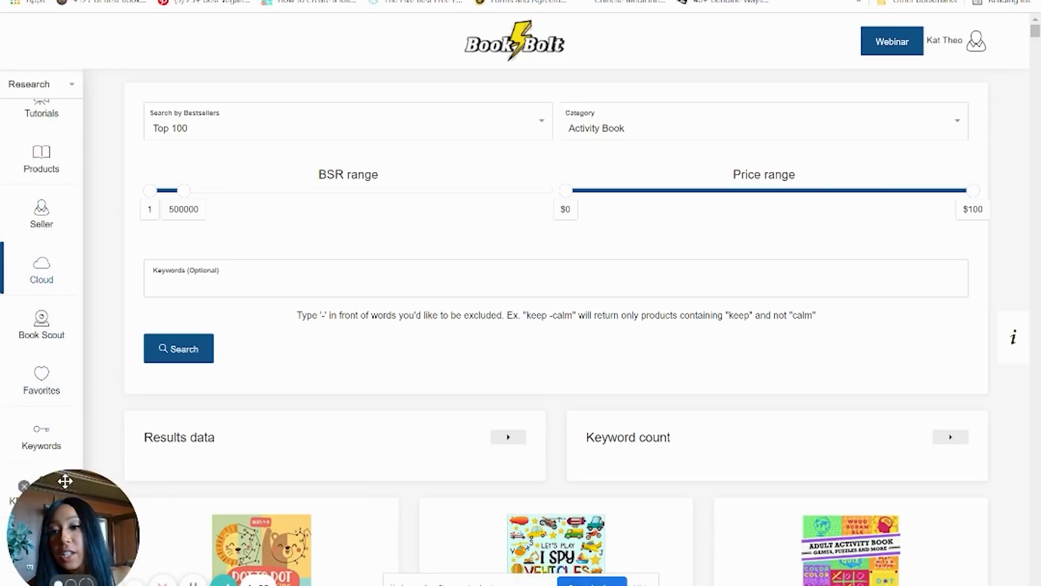
{"action": "left_click_drag", "start_coordinate": [72, 482], "coordinate": [191, 472]}
{"action": "mouse_move", "coordinate": [208, 508]}
{"action": "left_click_drag", "start_coordinate": [208, 509], "coordinate": [98, 499]}
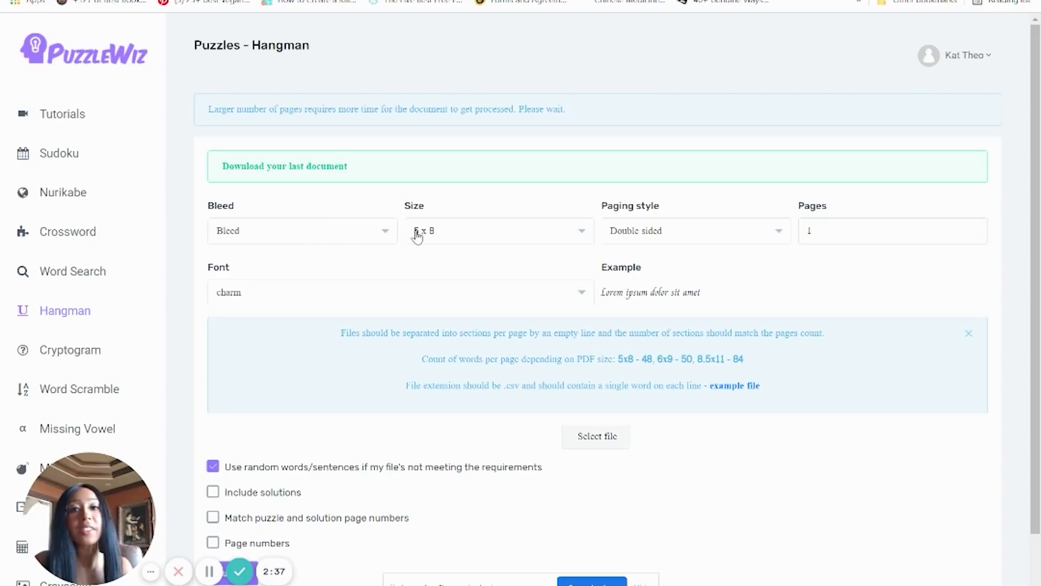
Step: Set the hangman puzzle document to size 6 x 9 with 10 pages
{"action": "left_click", "coordinate": [470, 239]}
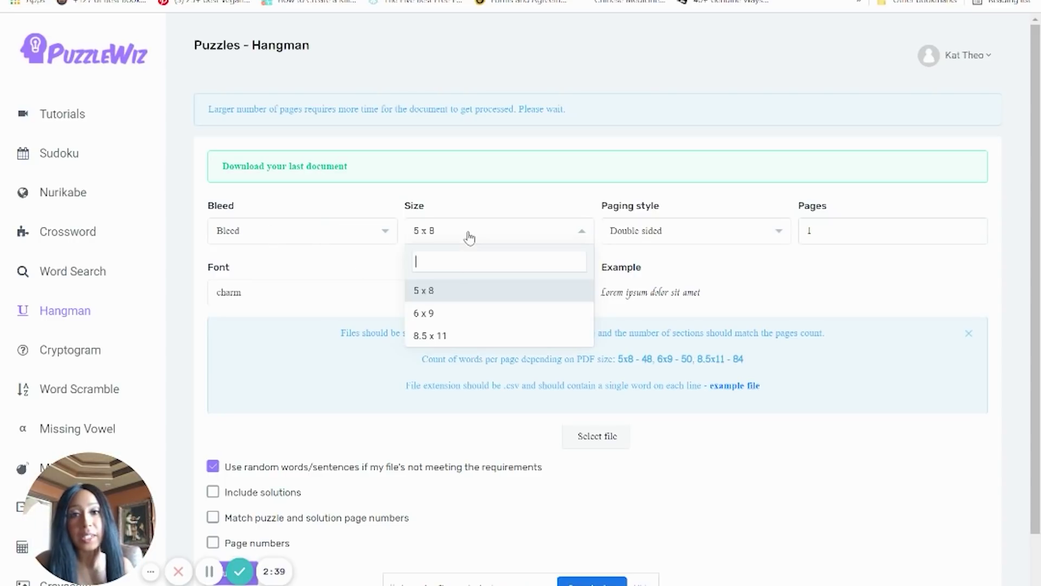
{"action": "left_click", "coordinate": [447, 315]}
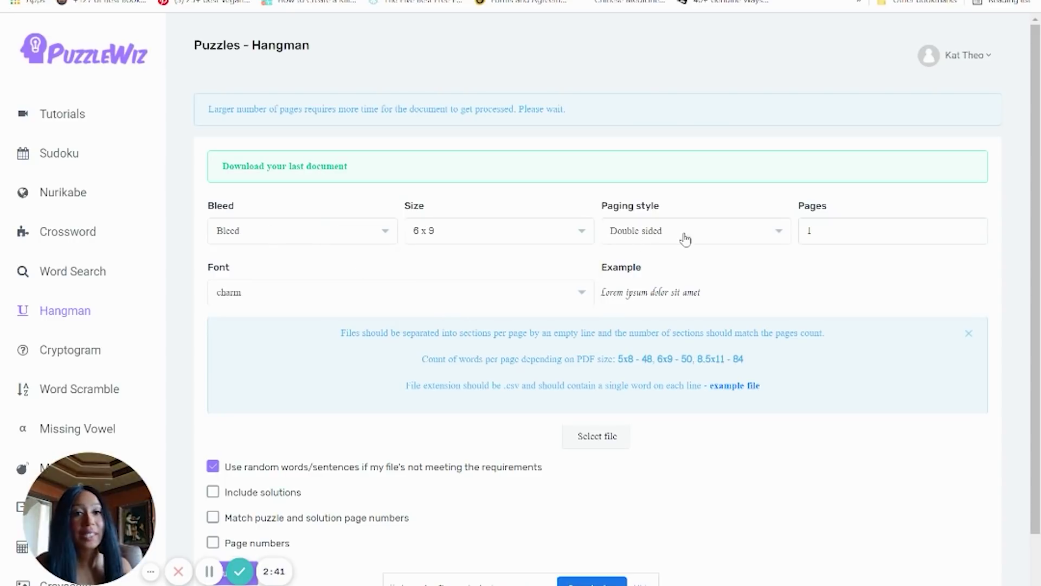
{"action": "double_click", "coordinate": [795, 229]}
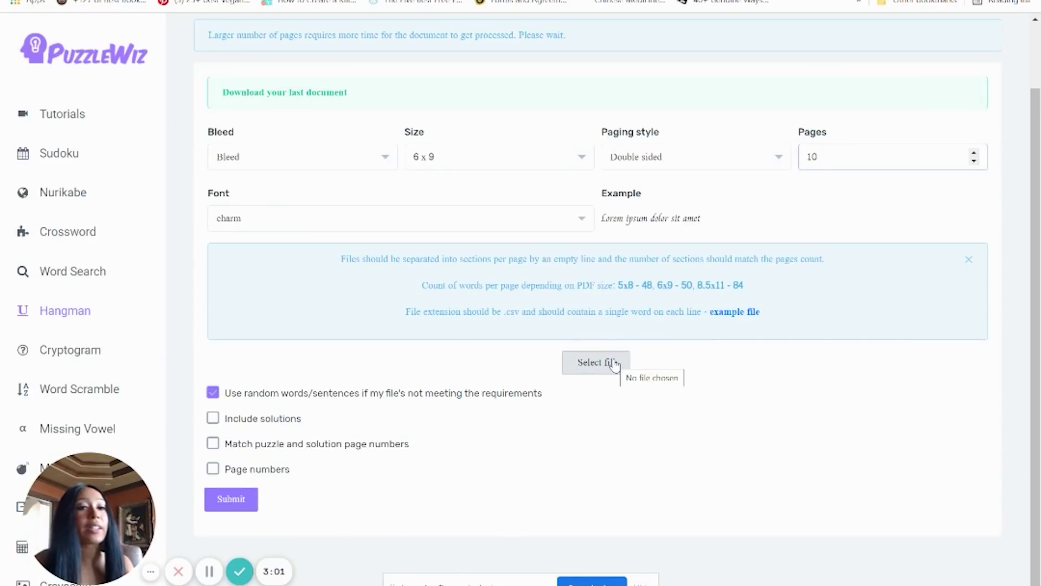
Step: Open the hangman example file, examine how its words are separated into sections by empty rows, and close it
{"action": "left_click", "coordinate": [734, 313]}
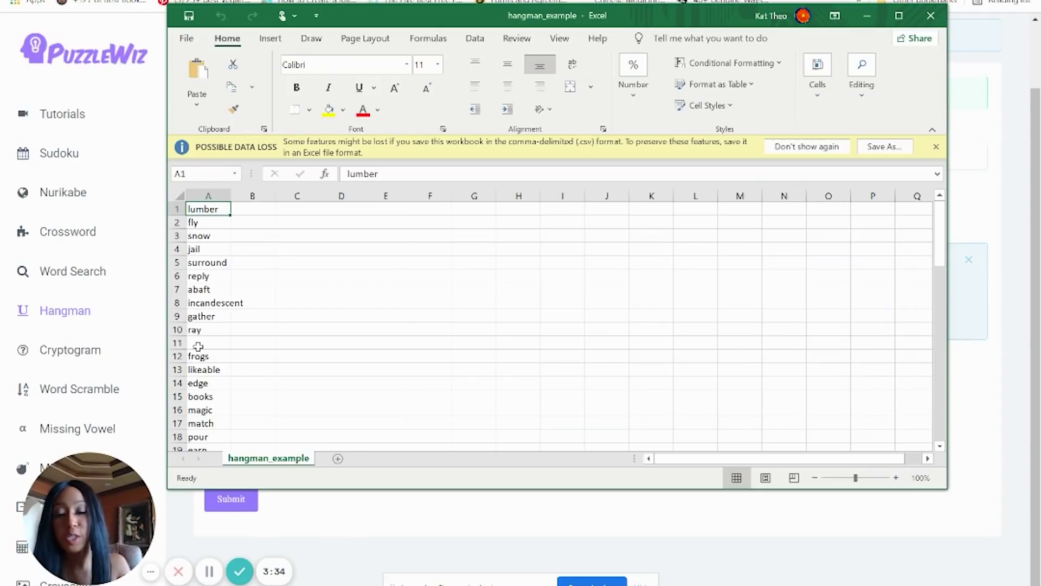
{"action": "scroll", "coordinate": [198, 346], "scroll_direction": "down", "scroll_amount": 3}
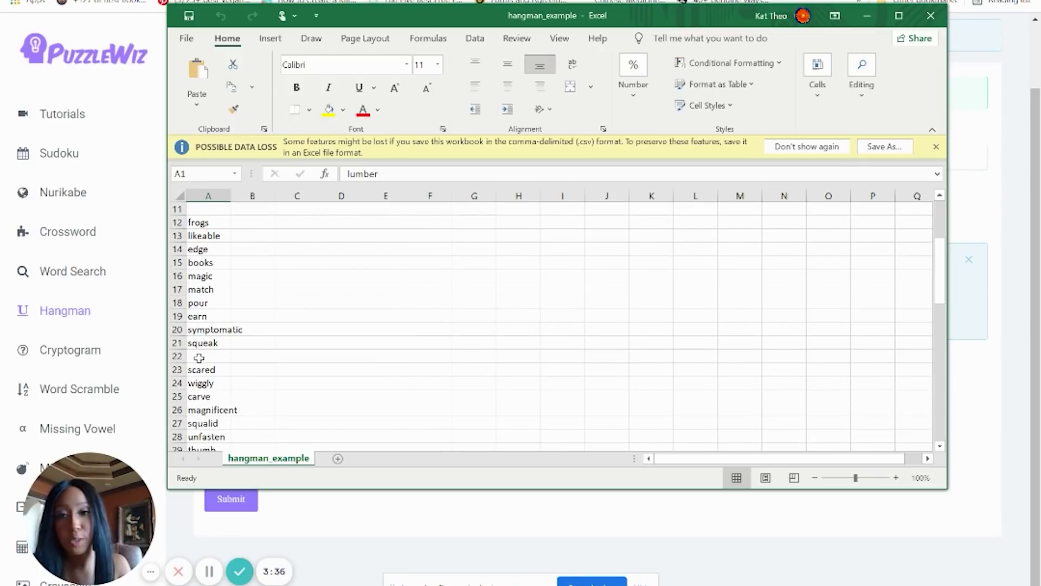
{"action": "scroll", "coordinate": [199, 374], "scroll_direction": "down", "scroll_amount": 2}
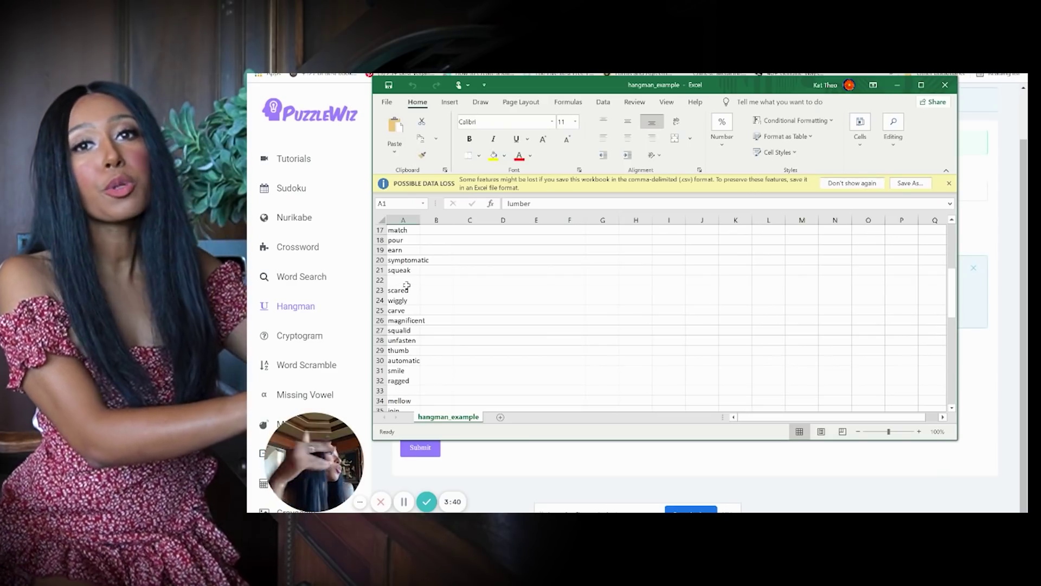
{"action": "left_click", "coordinate": [945, 87]}
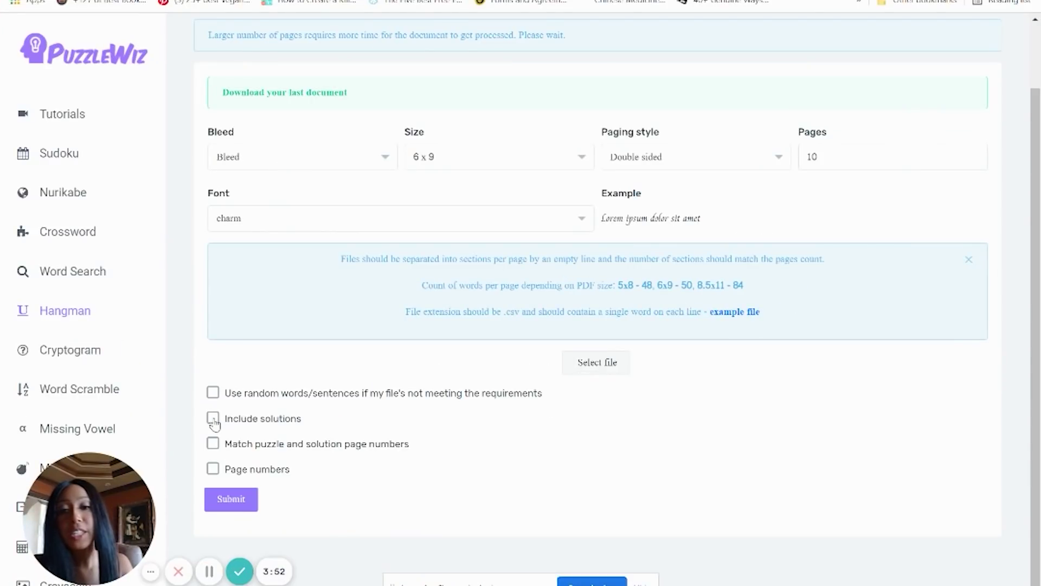
Step: Generate the hangman puzzles from Halloween_List_Of_Words (1).csv, with solutions included and random words turned off
{"action": "left_click", "coordinate": [611, 363]}
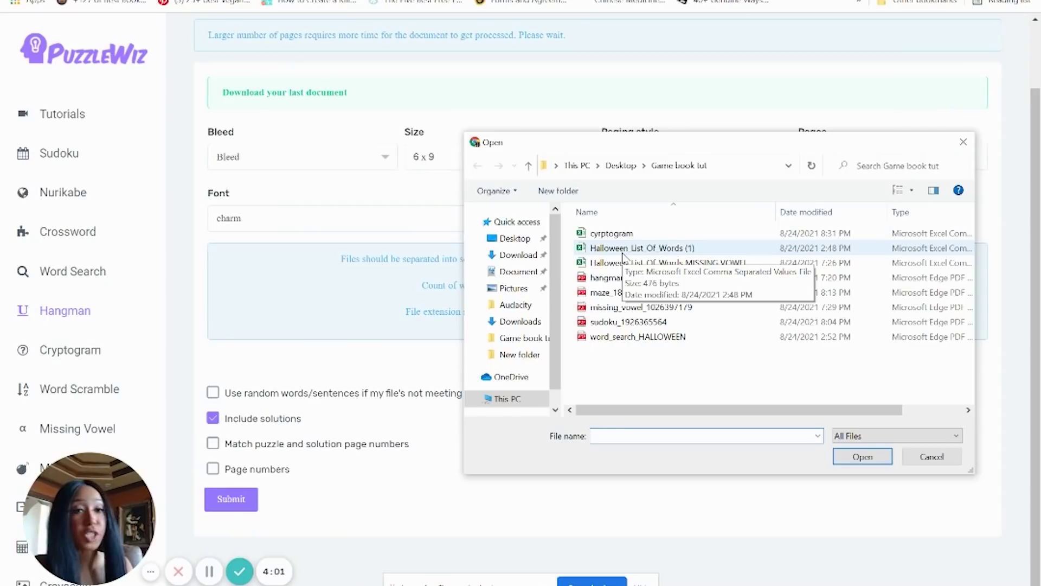
{"action": "double_click", "coordinate": [714, 261]}
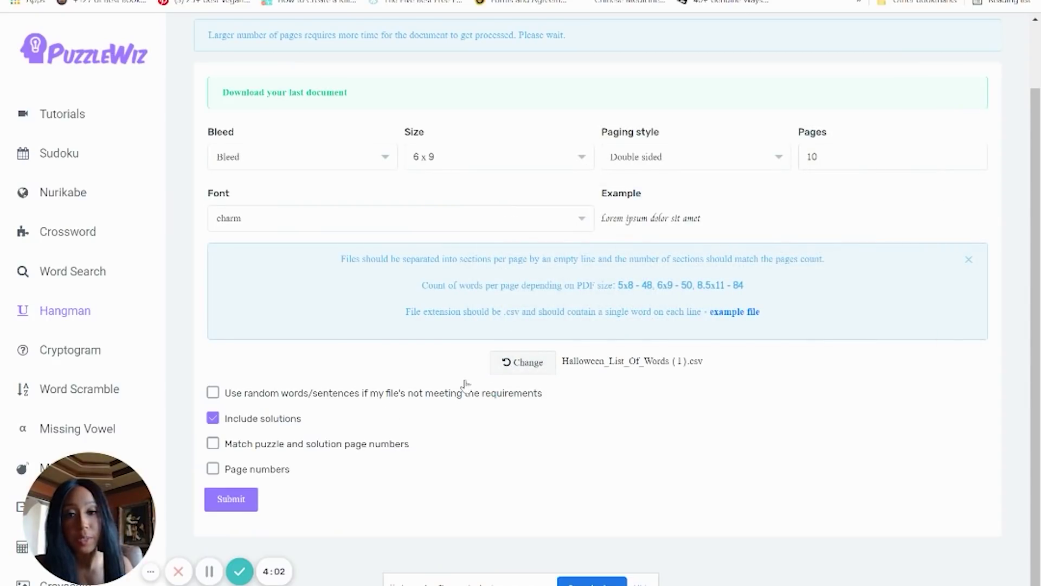
{"action": "left_click", "coordinate": [238, 499]}
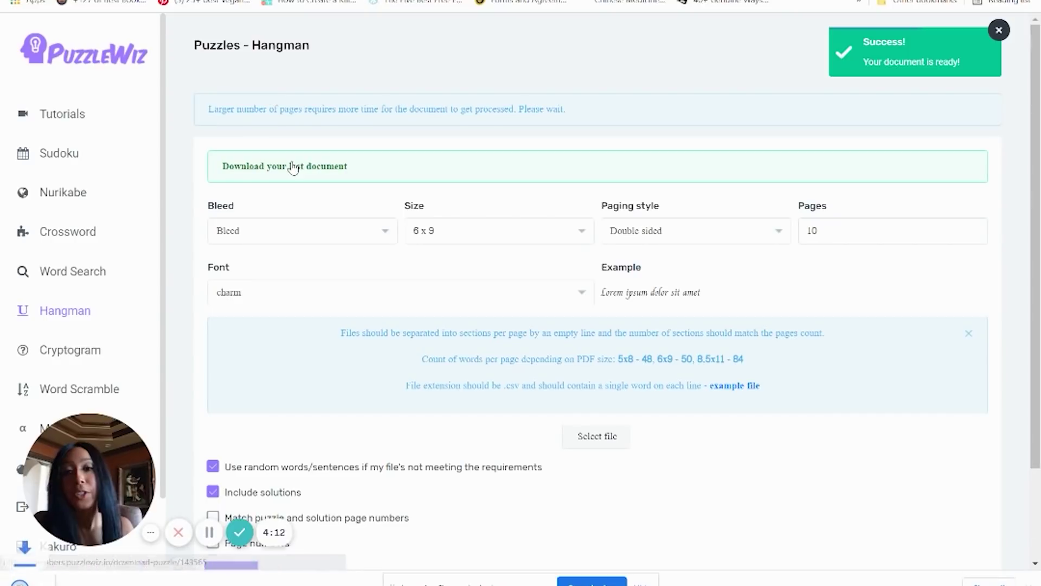
Step: Download the generated hangman document and look through its puzzle pages
{"action": "left_click", "coordinate": [291, 167]}
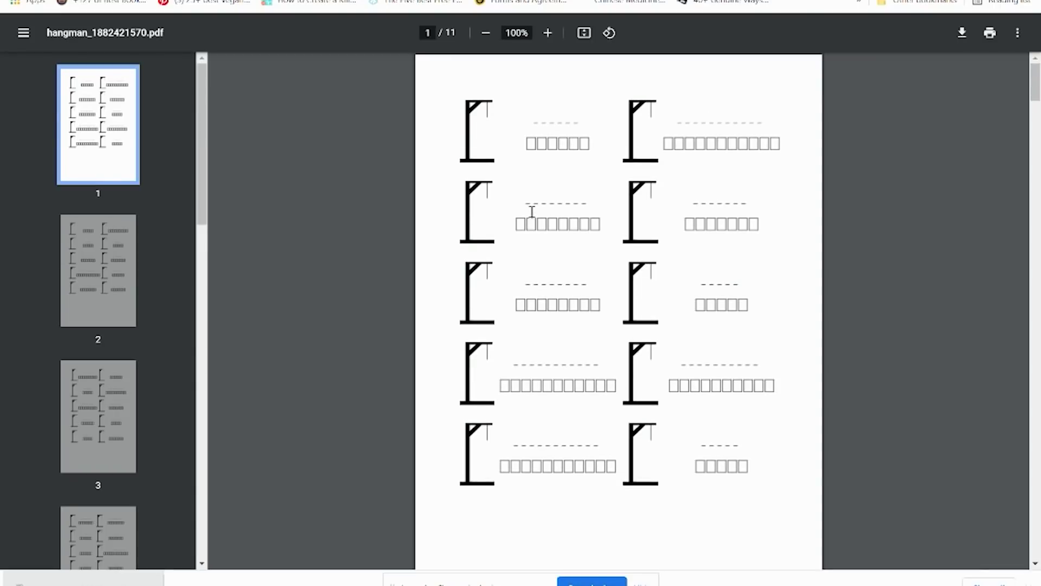
{"action": "scroll", "coordinate": [532, 211], "scroll_direction": "down", "scroll_amount": 10}
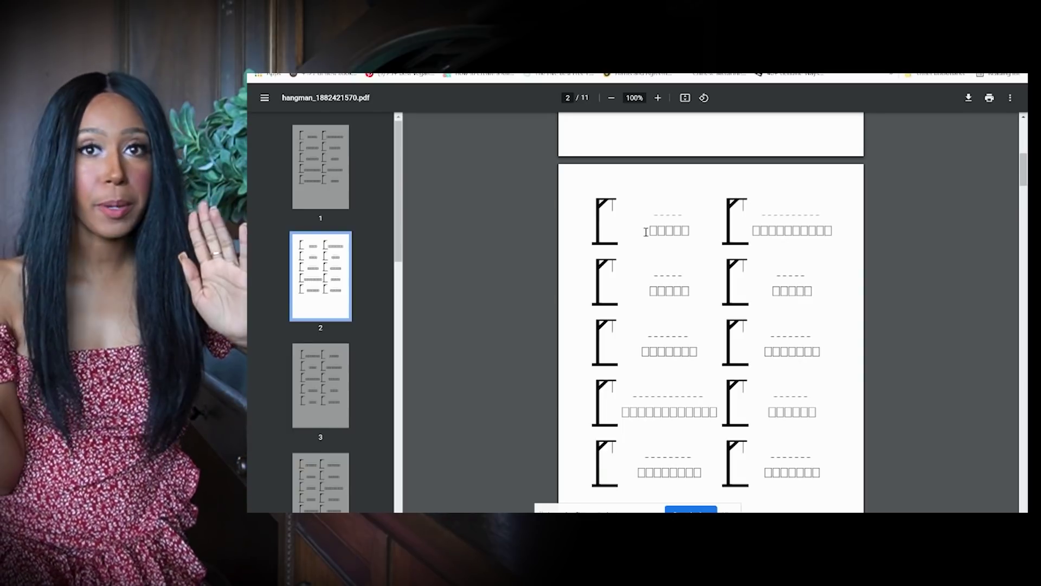
{"action": "scroll", "coordinate": [646, 231], "scroll_direction": "down", "scroll_amount": 5}
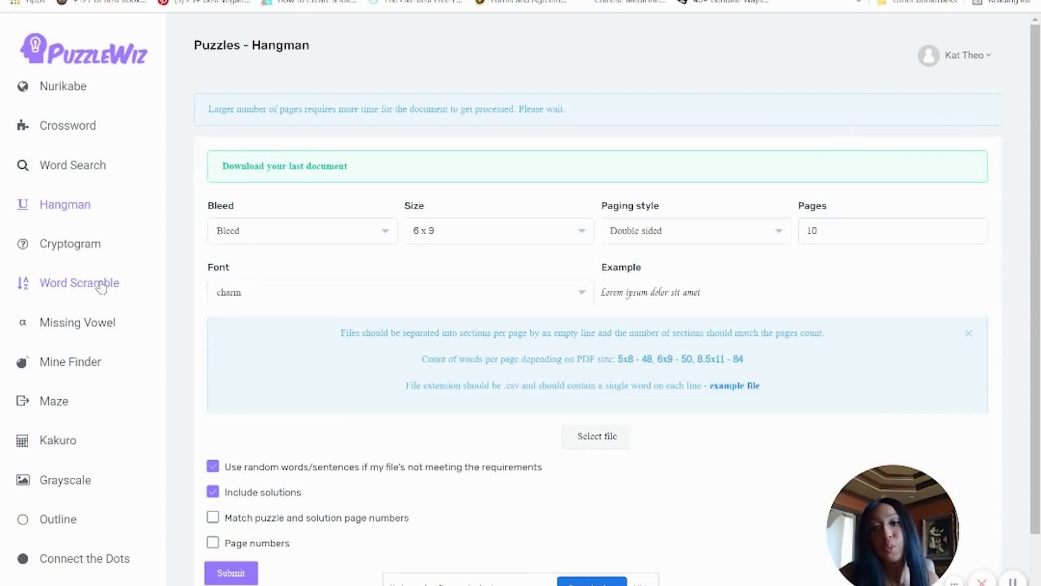
Step: Open the Word Scramble generator and set its document to size 6 x 9 with 10 pages
{"action": "left_click", "coordinate": [101, 286]}
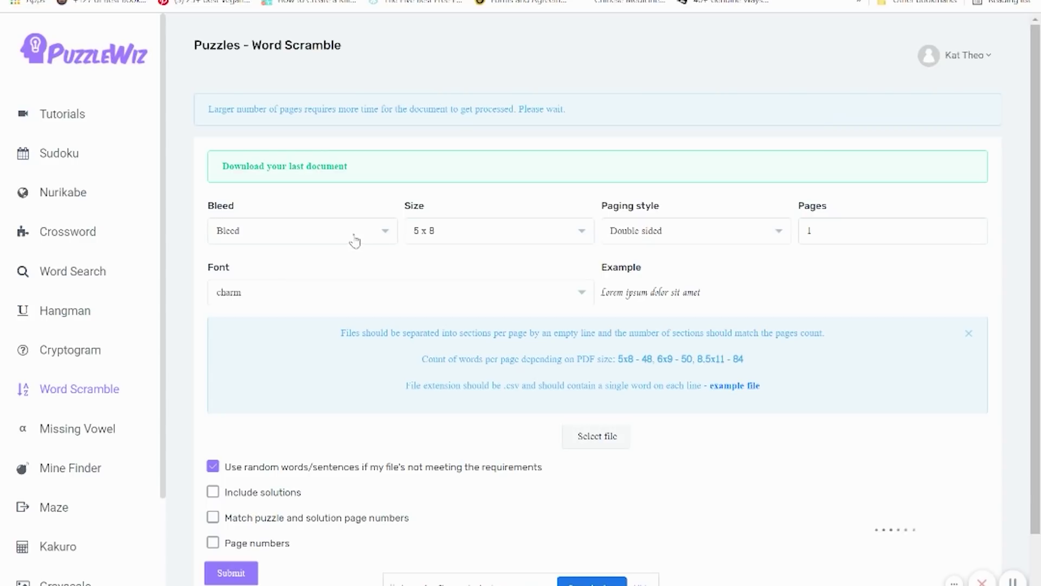
{"action": "left_click", "coordinate": [477, 234]}
{"action": "left_click", "coordinate": [445, 315]}
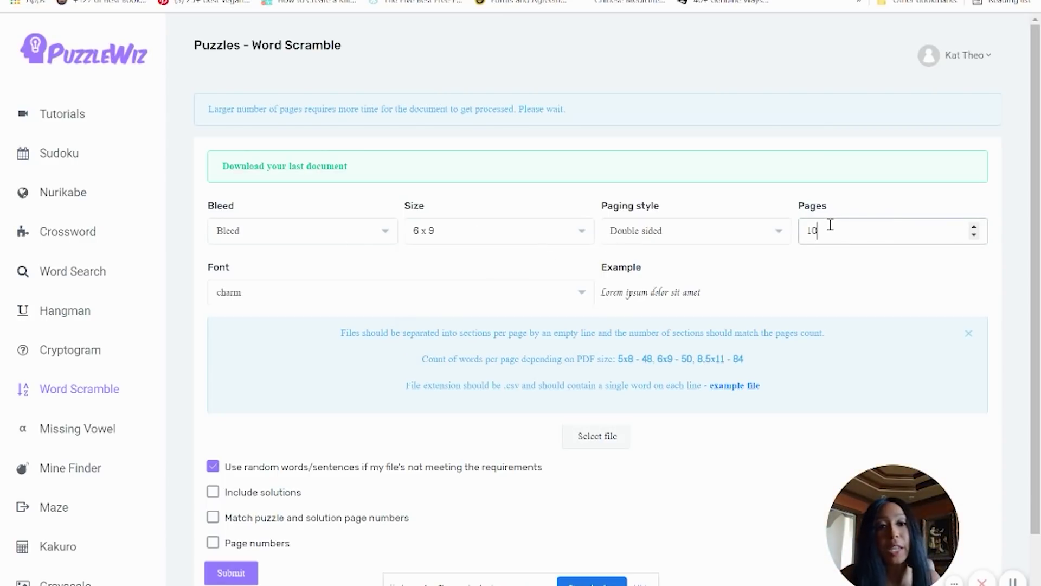
Step: Set the word scramble font to eater
{"action": "left_click", "coordinate": [431, 295]}
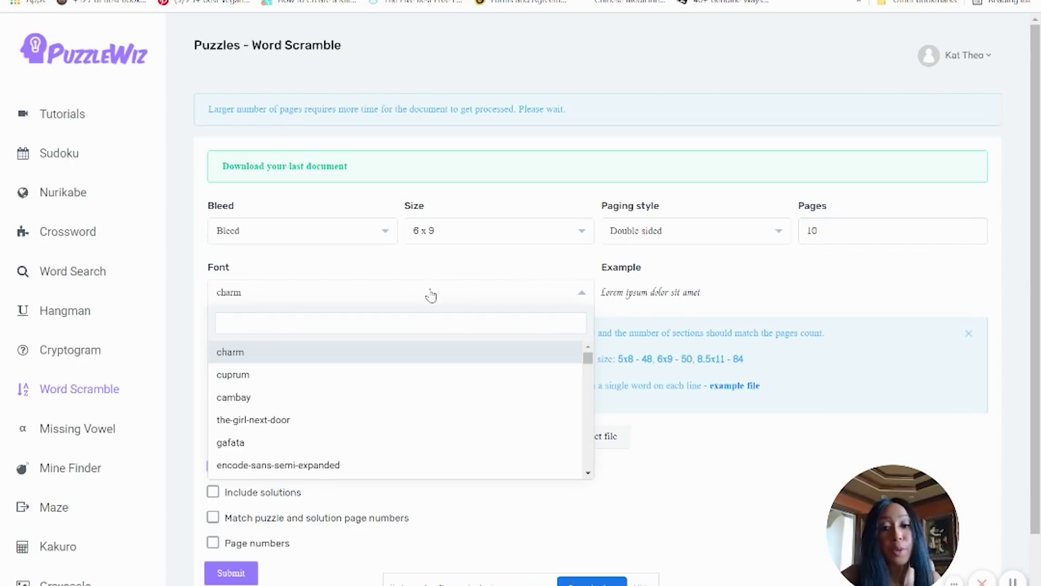
{"action": "type", "text": "eater"}
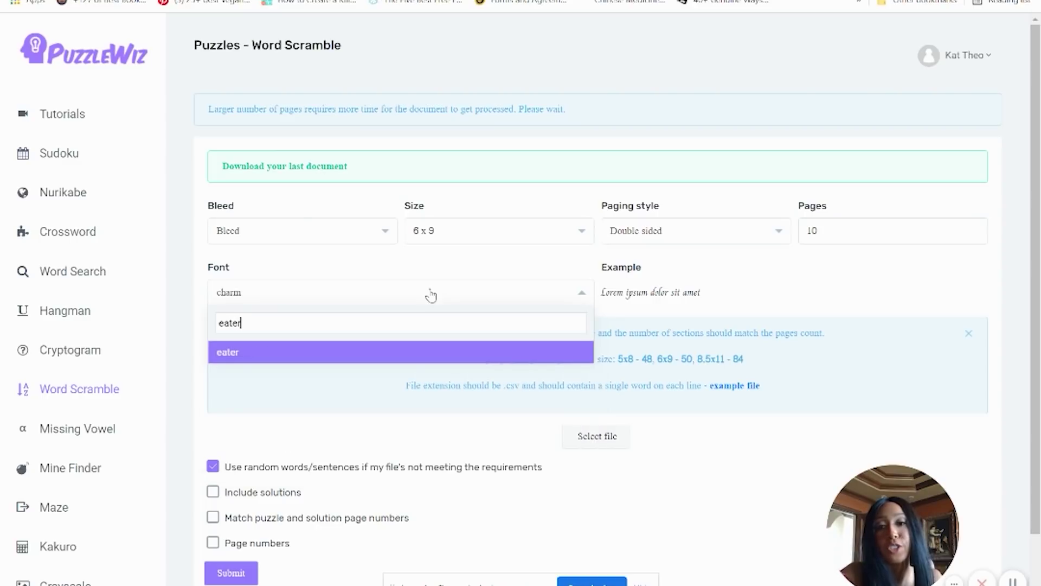
{"action": "left_click", "coordinate": [450, 358]}
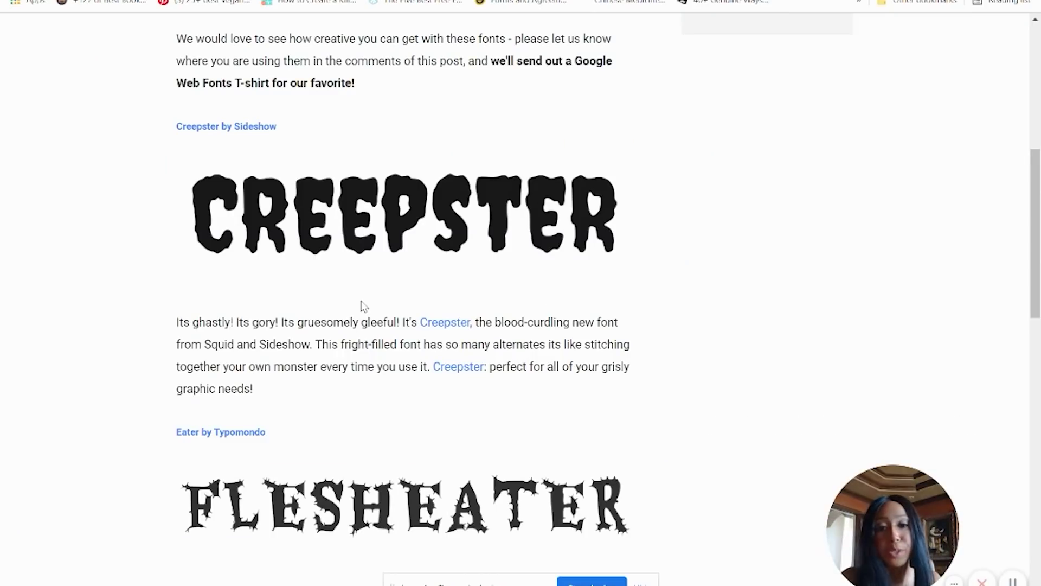
Step: Look through the Scary Fonts For Halloween article and its samples of the Creepster and Eater fonts
{"action": "scroll", "coordinate": [363, 305], "scroll_direction": "down", "scroll_amount": 3}
{"action": "scroll", "coordinate": [362, 306], "scroll_direction": "down", "scroll_amount": 8}
{"action": "scroll", "coordinate": [367, 378], "scroll_direction": "down", "scroll_amount": 4}
{"action": "scroll", "coordinate": [367, 378], "scroll_direction": "up", "scroll_amount": 20}
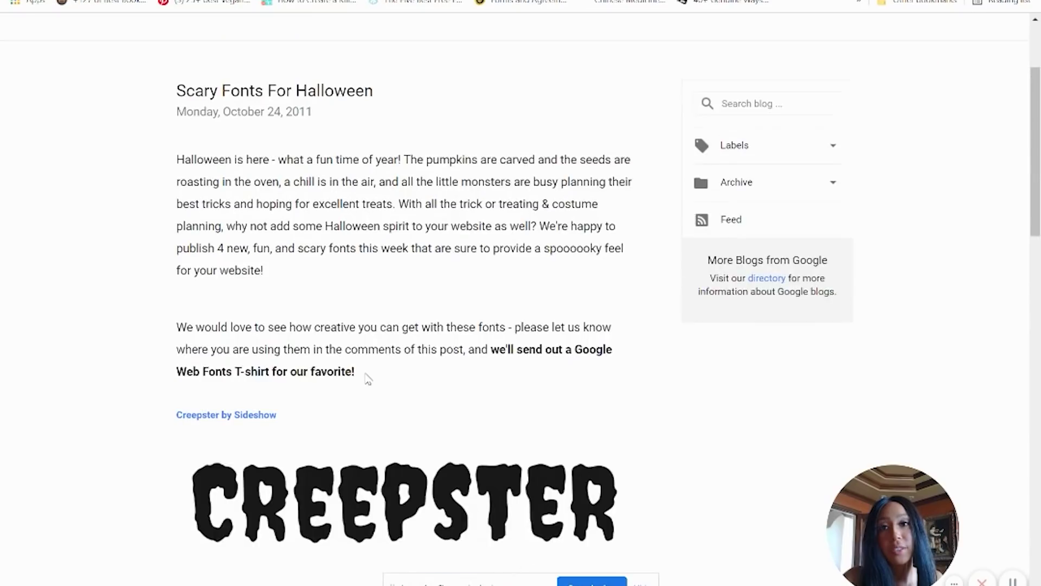
{"action": "scroll", "coordinate": [367, 378], "scroll_direction": "down", "scroll_amount": 2}
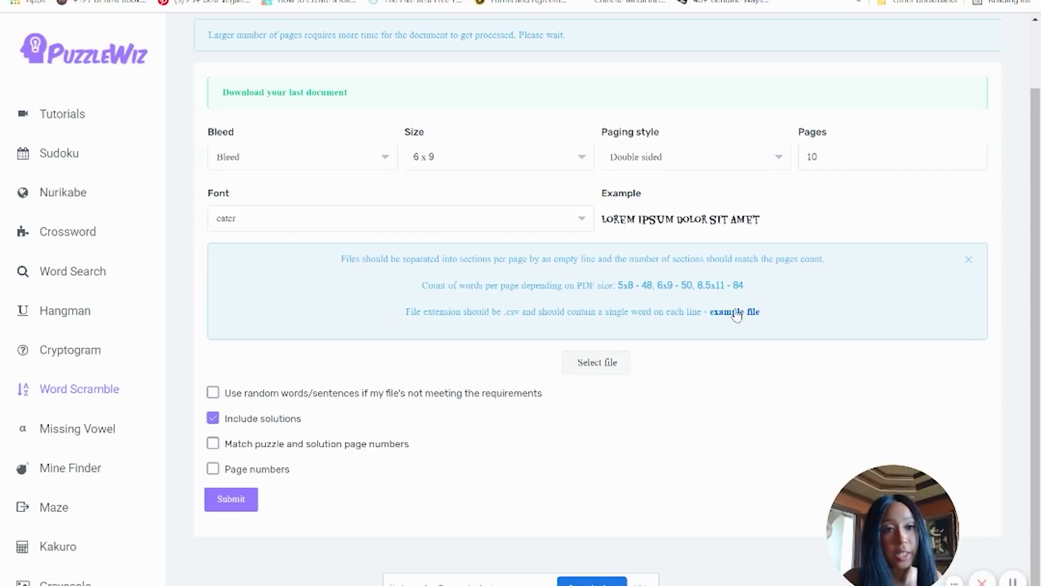
Step: Generate the word scrambles from Halloween_List_Of_Words (1) with solutions included and random words turned off, and open the downloaded document
{"action": "left_click", "coordinate": [598, 363]}
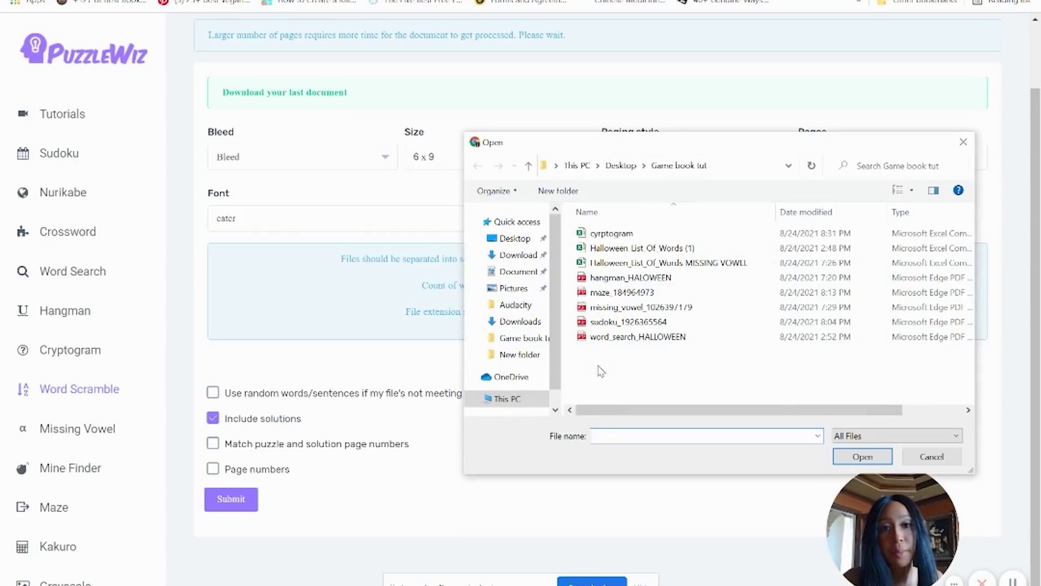
{"action": "double_click", "coordinate": [674, 249]}
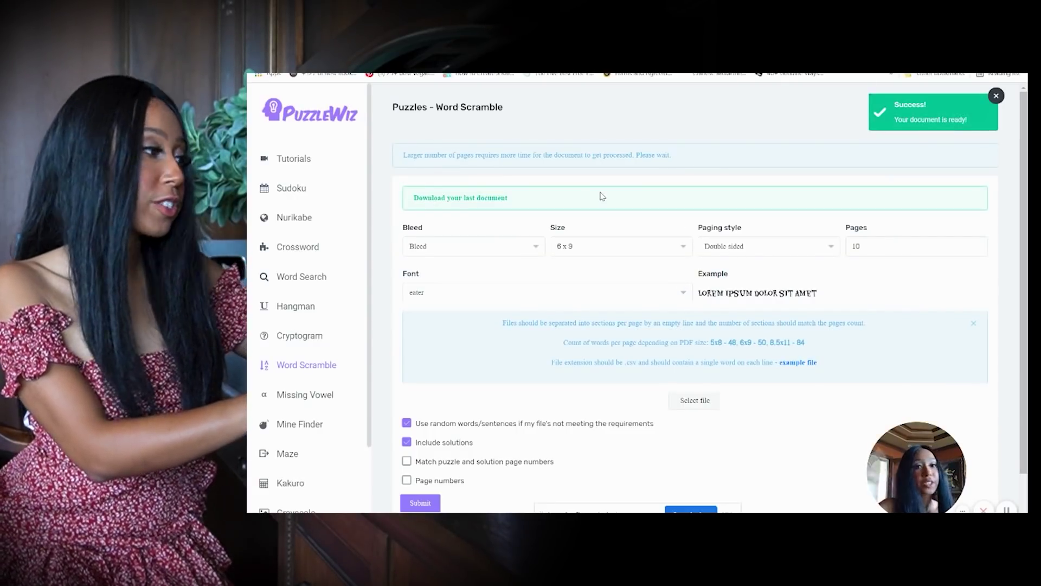
{"action": "left_click", "coordinate": [477, 205]}
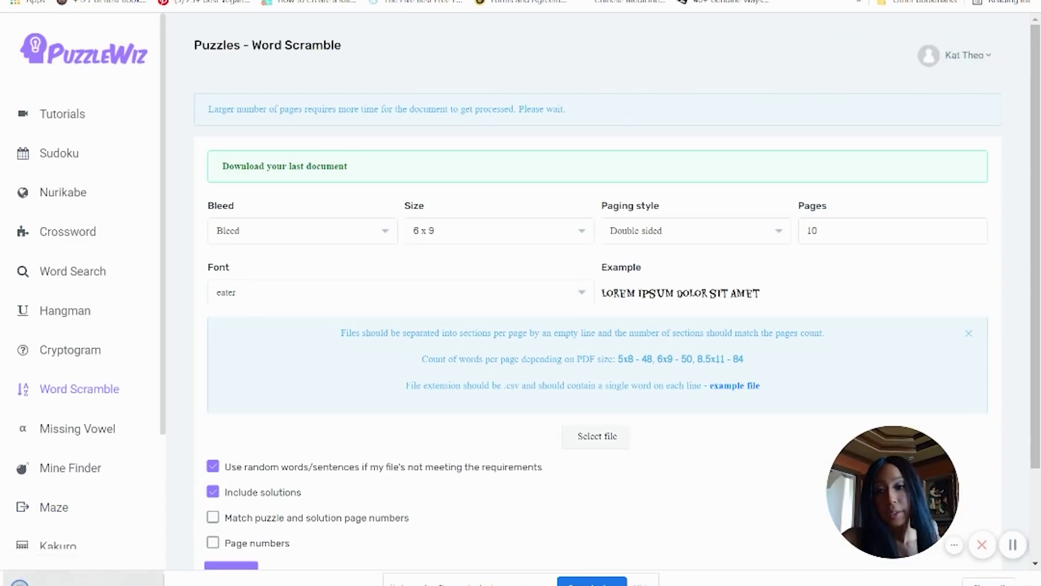
{"action": "left_click", "coordinate": [81, 578]}
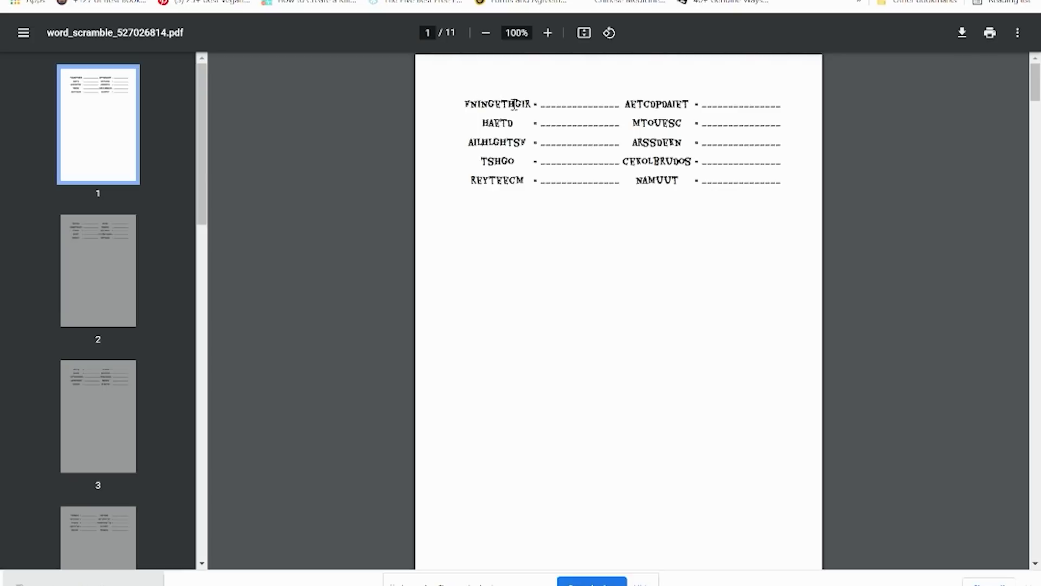
Step: Look through the puzzle and solution pages of the word scramble PDF
{"action": "scroll", "coordinate": [633, 271], "scroll_direction": "down", "scroll_amount": 20}
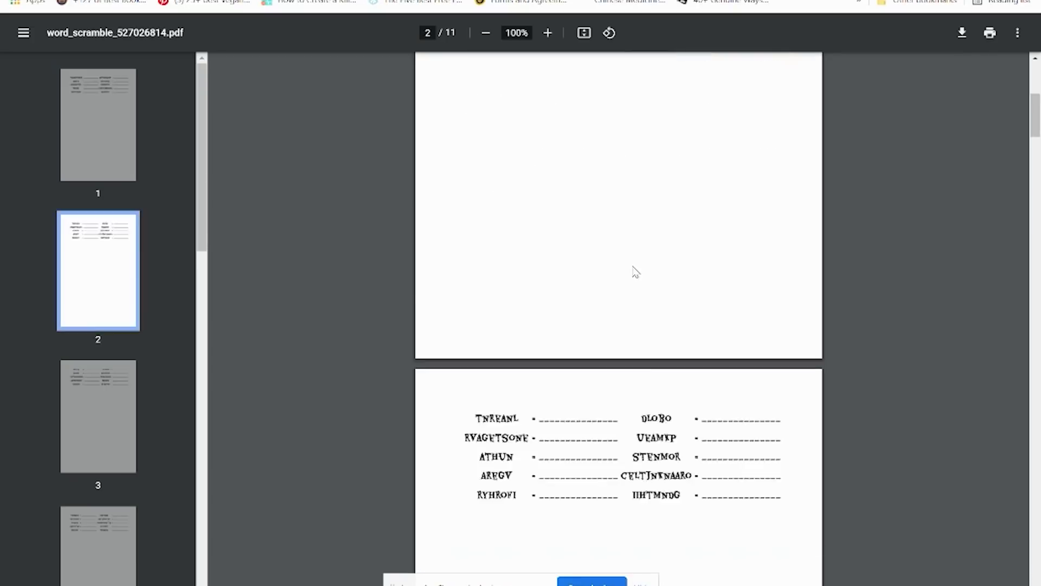
{"action": "scroll", "coordinate": [632, 270], "scroll_direction": "down", "scroll_amount": 8}
{"action": "scroll", "coordinate": [633, 270], "scroll_direction": "up", "scroll_amount": 4}
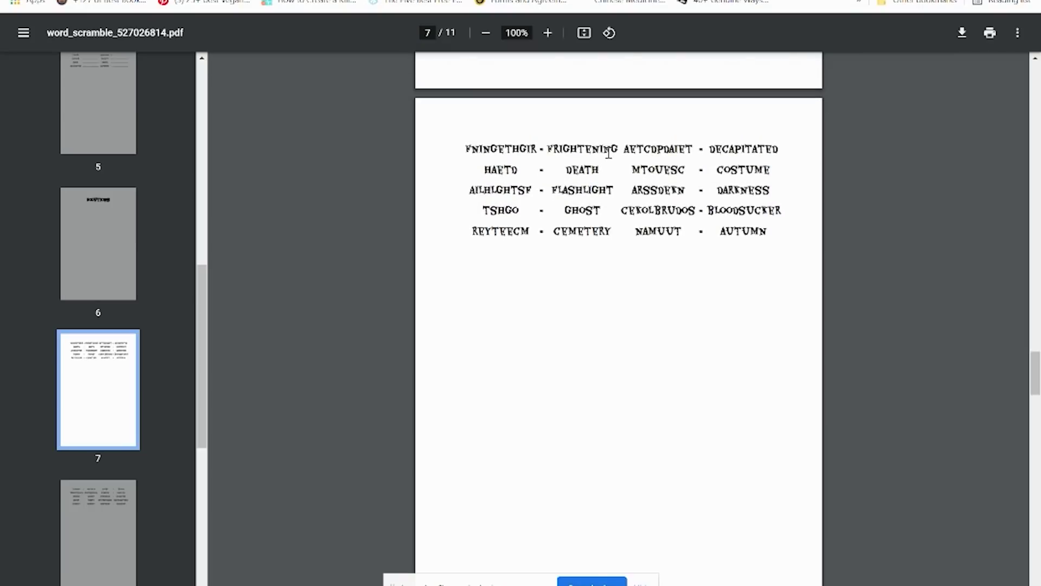
{"action": "scroll", "coordinate": [607, 153], "scroll_direction": "down", "scroll_amount": 5}
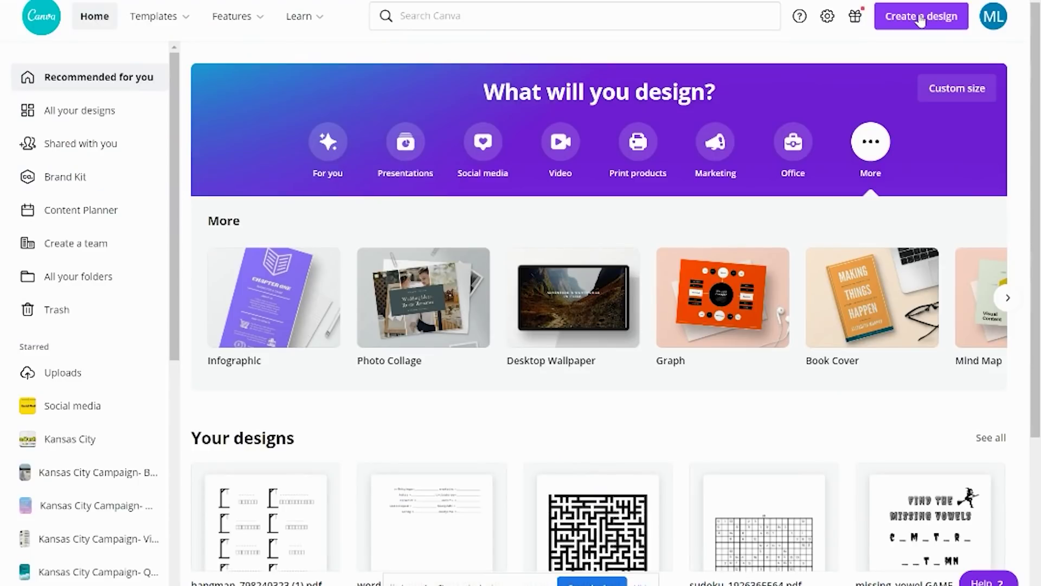
{"action": "left_click", "coordinate": [920, 20]}
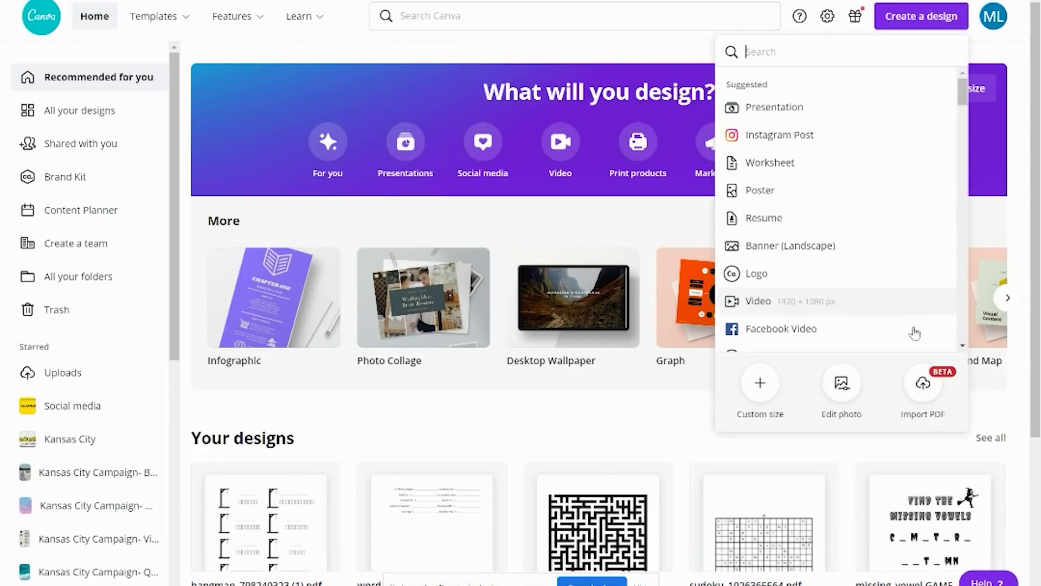
{"action": "left_click", "coordinate": [928, 398]}
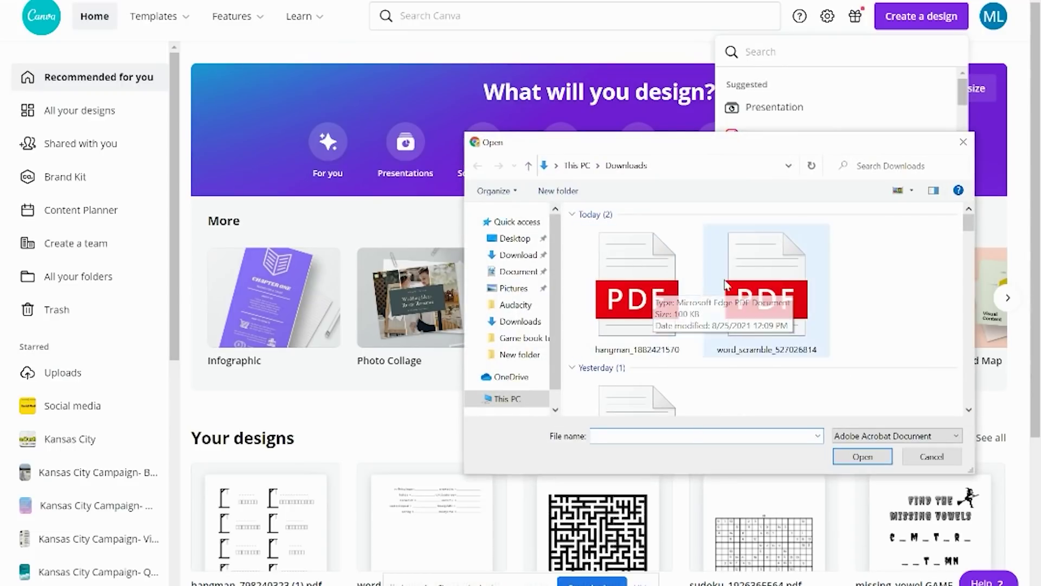
{"action": "left_click", "coordinate": [963, 147]}
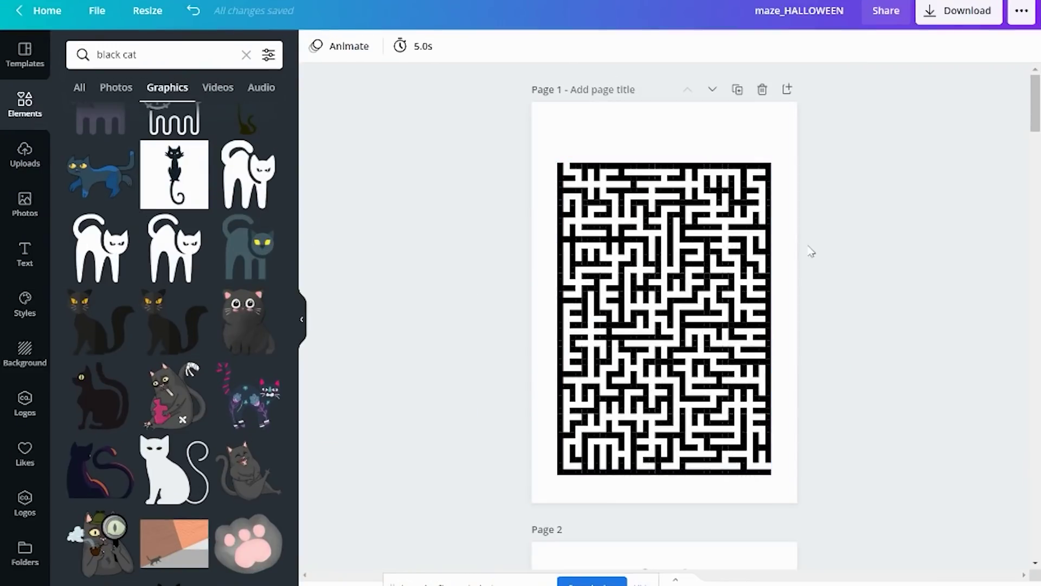
Step: Switch to the maze_HALLOWEEN design in Canva and compare the plain page 1 maze with the decorated page 2 maze
{"action": "scroll", "coordinate": [810, 251], "scroll_direction": "down", "scroll_amount": 7}
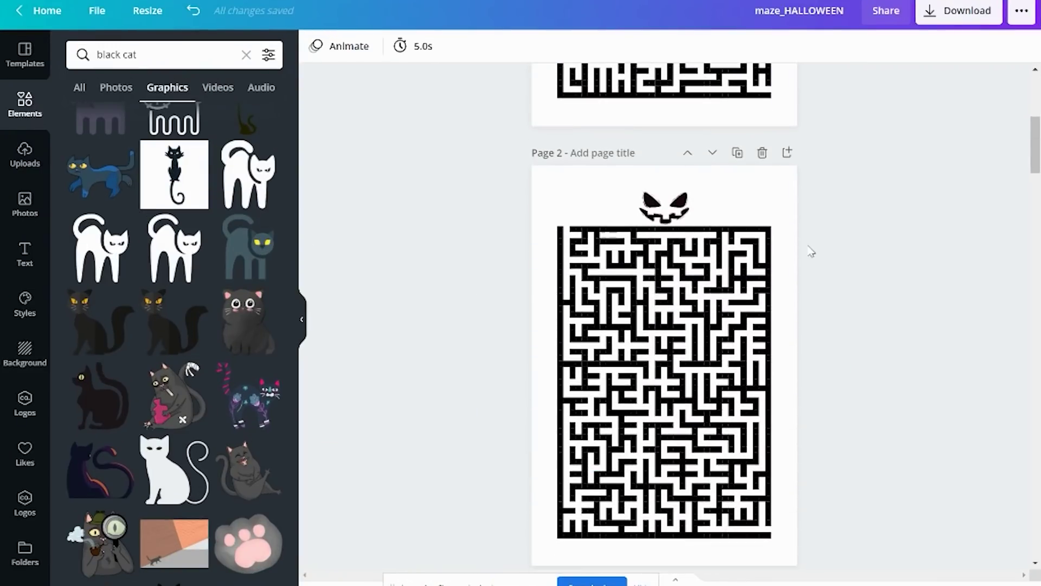
{"action": "scroll", "coordinate": [810, 251], "scroll_direction": "up", "scroll_amount": 7}
{"action": "scroll", "coordinate": [811, 251], "scroll_direction": "down", "scroll_amount": 6}
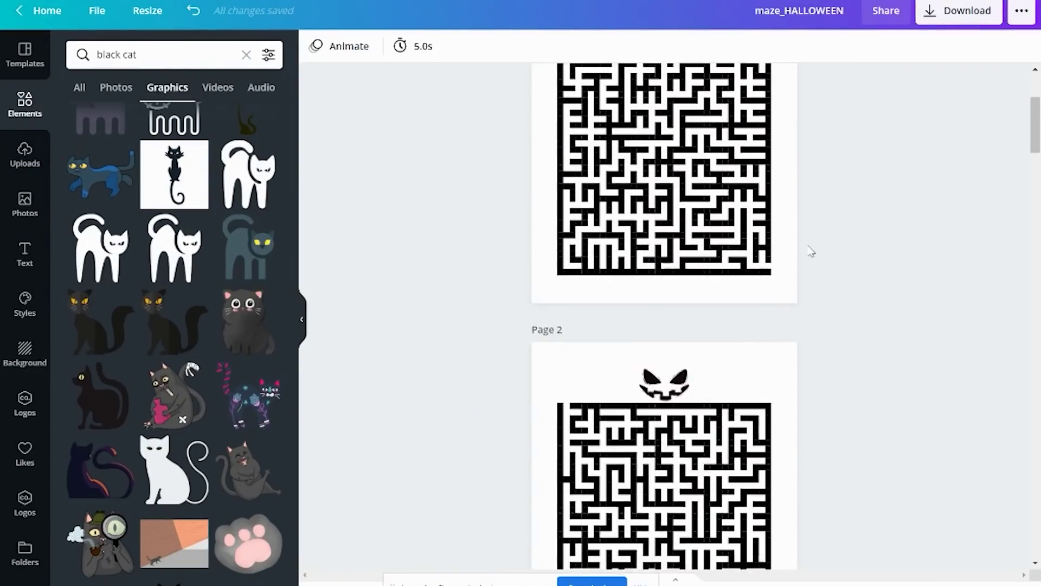
{"action": "scroll", "coordinate": [811, 251], "scroll_direction": "down", "scroll_amount": 2}
{"action": "scroll", "coordinate": [811, 251], "scroll_direction": "up", "scroll_amount": 8}
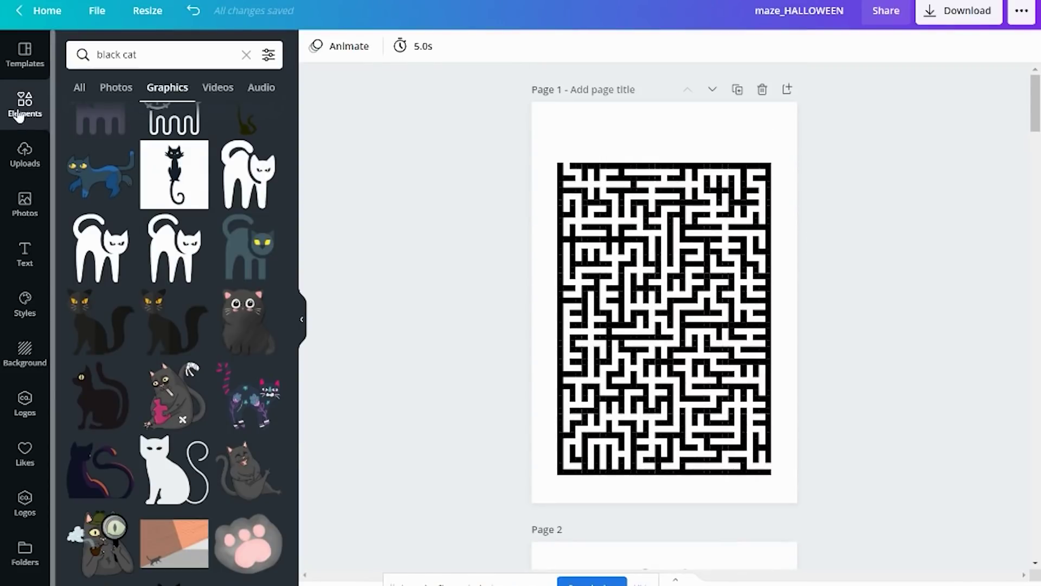
Step: Find a black jack-o'-lantern face among the "halloween face" graphics and place it centred above the page 1 maze
{"action": "left_click", "coordinate": [244, 56]}
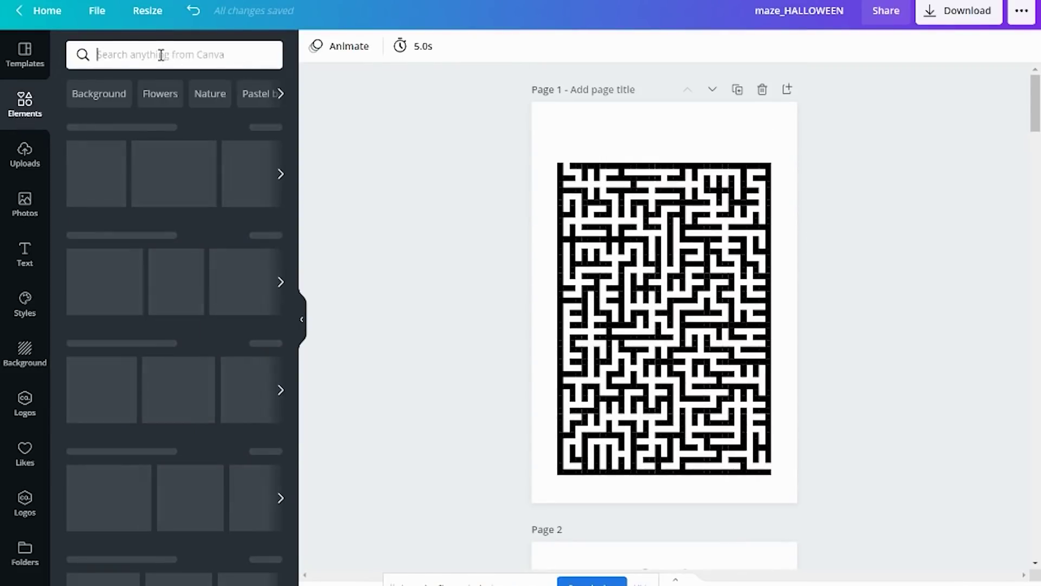
{"action": "type", "text": "halloween face"}
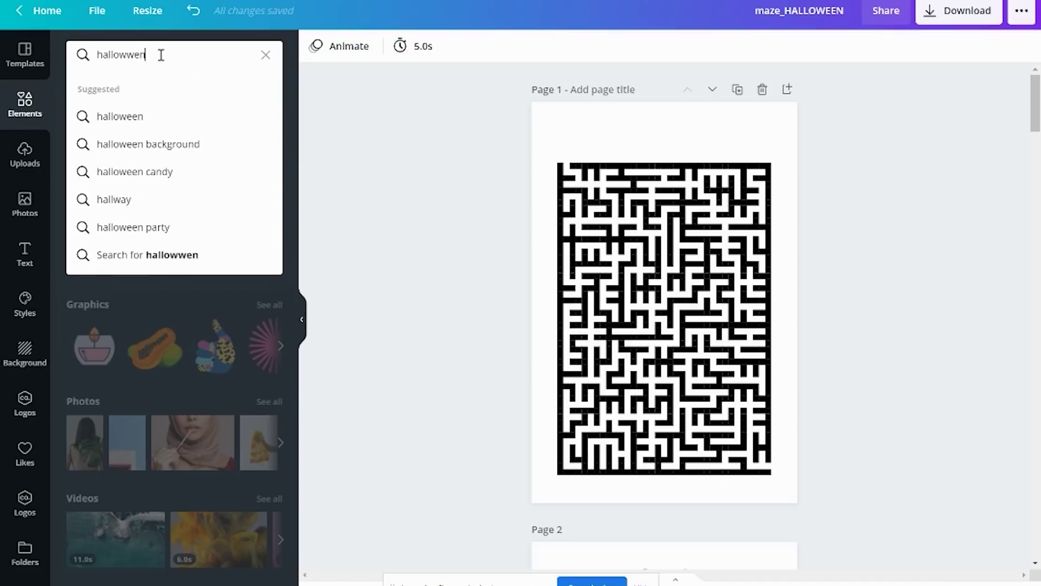
{"action": "key", "text": "Return"}
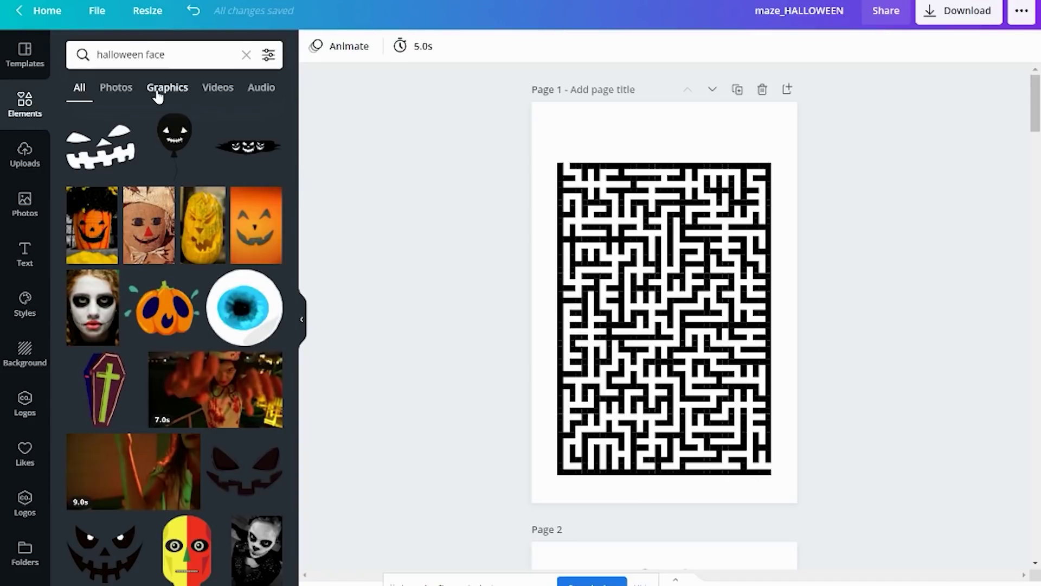
{"action": "left_click", "coordinate": [156, 91]}
{"action": "left_click", "coordinate": [123, 216]}
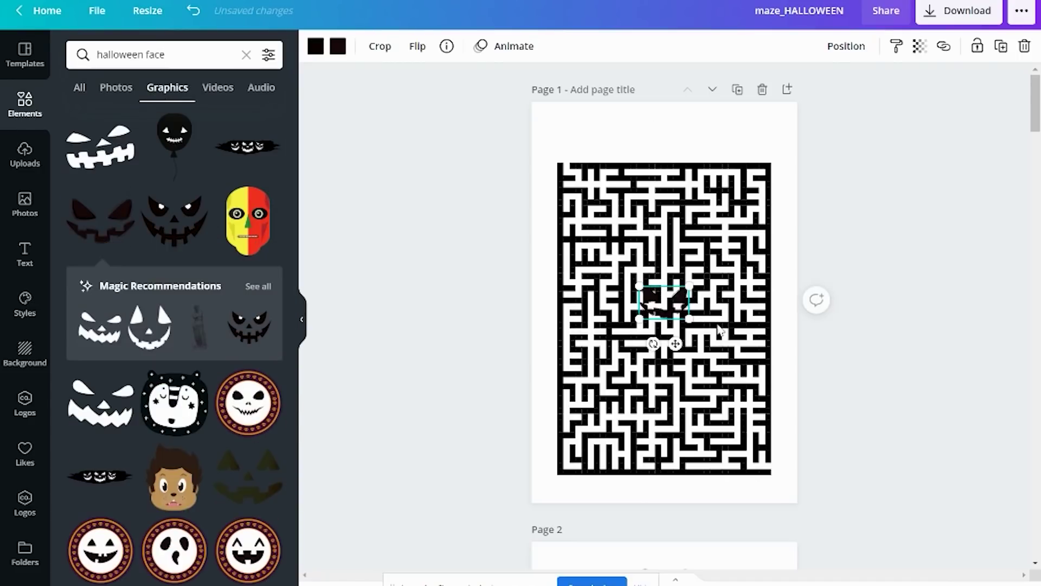
{"action": "left_click_drag", "start_coordinate": [670, 307], "coordinate": [670, 138]}
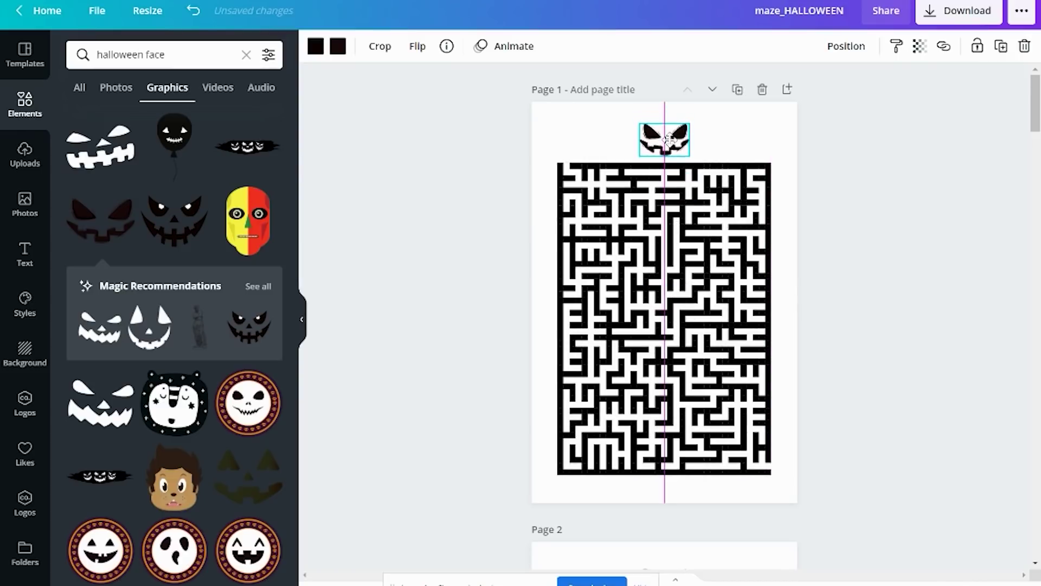
{"action": "left_click", "coordinate": [870, 180]}
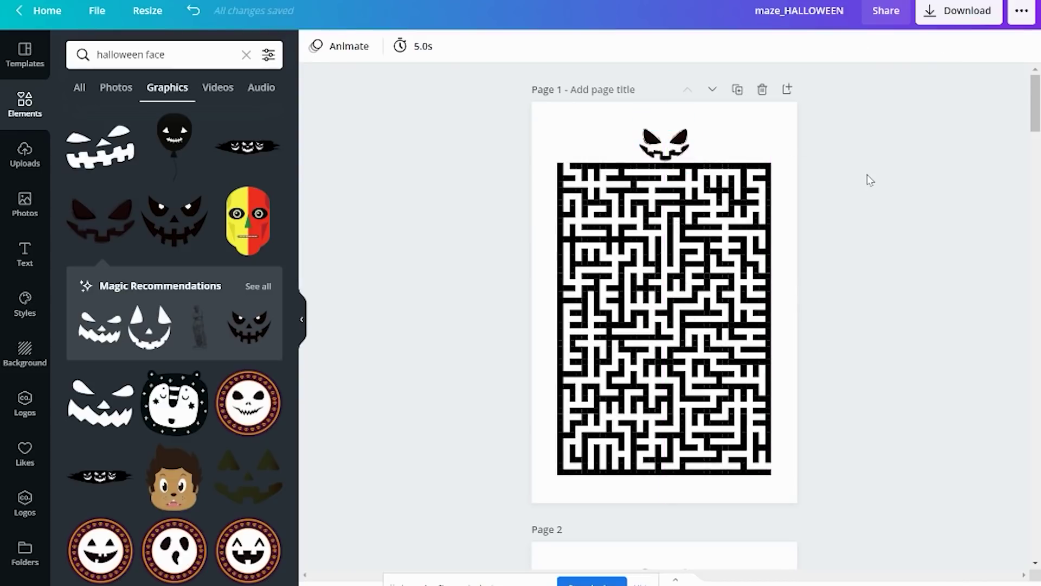
Step: Copy the face graphic from page 1 and paste it above the maze on page 2
{"action": "left_click", "coordinate": [672, 159]}
{"action": "right_click", "coordinate": [698, 168]}
{"action": "left_click", "coordinate": [701, 171]}
{"action": "left_click", "coordinate": [896, 204]}
{"action": "scroll", "coordinate": [896, 204], "scroll_direction": "down", "scroll_amount": 7}
{"action": "key", "text": "ctrl+v"}
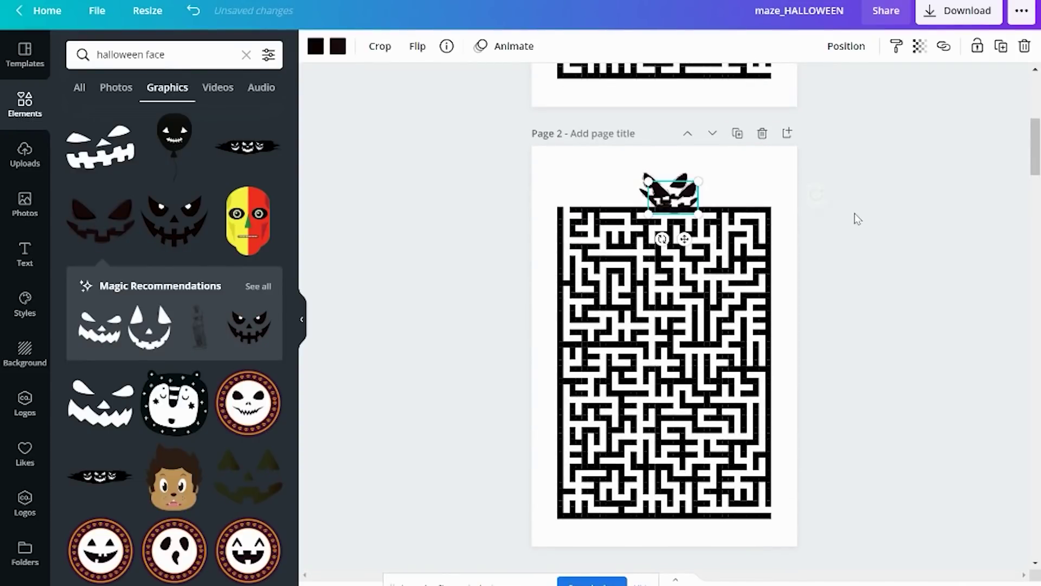
{"action": "left_click", "coordinate": [856, 218]}
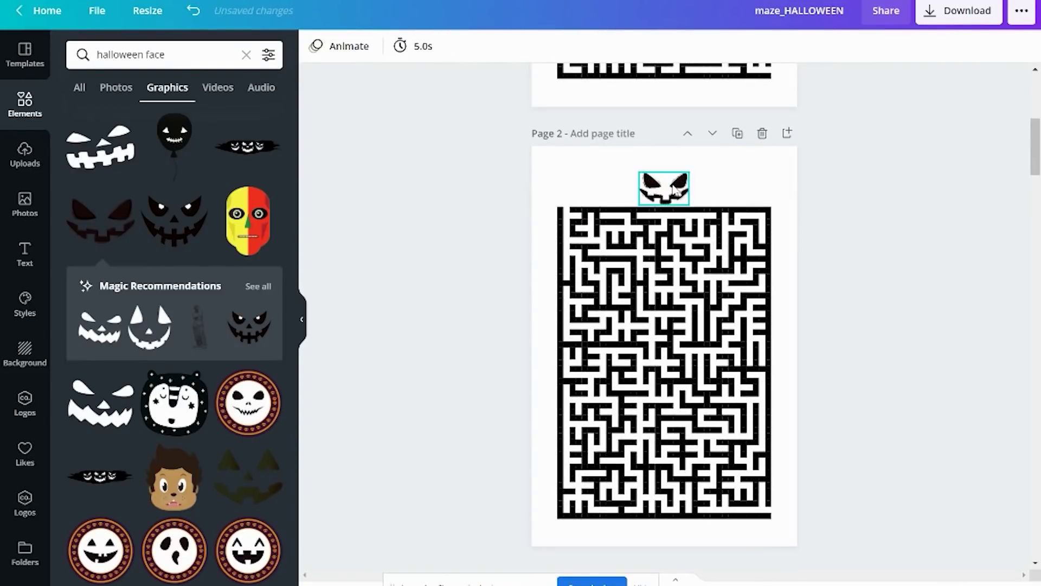
Step: Look through all the maze pages to check the face graphic above each puzzle
{"action": "scroll", "coordinate": [673, 159], "scroll_direction": "up", "scroll_amount": 7}
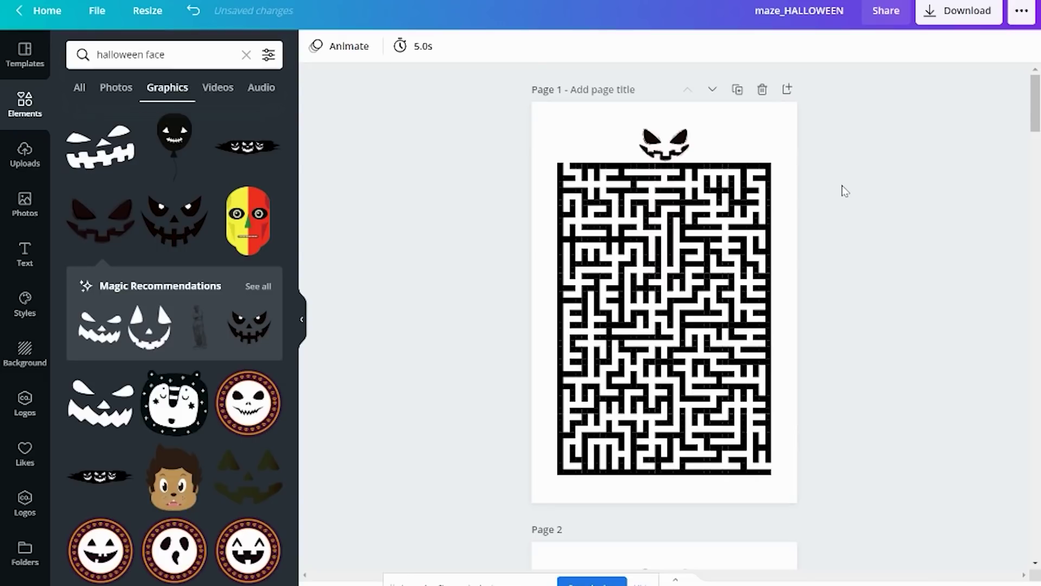
{"action": "scroll", "coordinate": [844, 190], "scroll_direction": "down", "scroll_amount": 20}
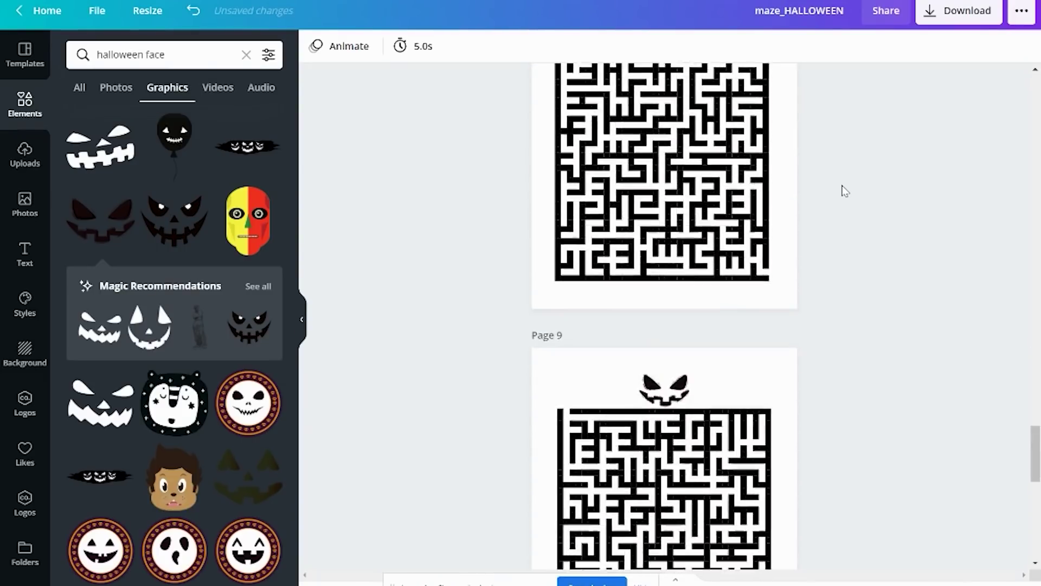
{"action": "scroll", "coordinate": [844, 190], "scroll_direction": "down", "scroll_amount": 15}
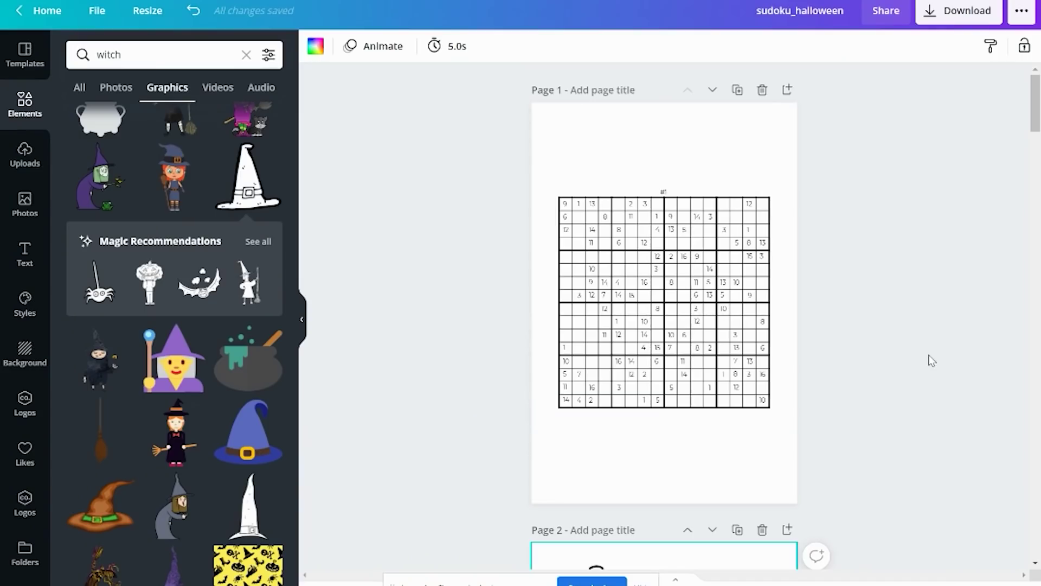
Step: Open the sudoku_halloween design and compare its undecorated page 1 with the illustrated page 2
{"action": "scroll", "coordinate": [808, 296], "scroll_direction": "down", "scroll_amount": 5}
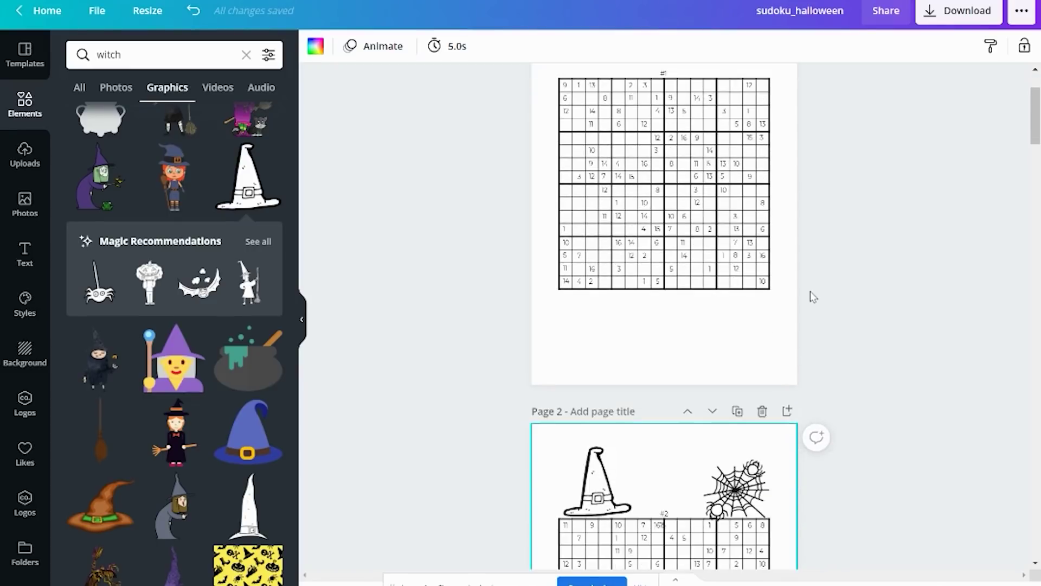
{"action": "scroll", "coordinate": [814, 296], "scroll_direction": "down", "scroll_amount": 3}
{"action": "scroll", "coordinate": [813, 297], "scroll_direction": "up", "scroll_amount": 8}
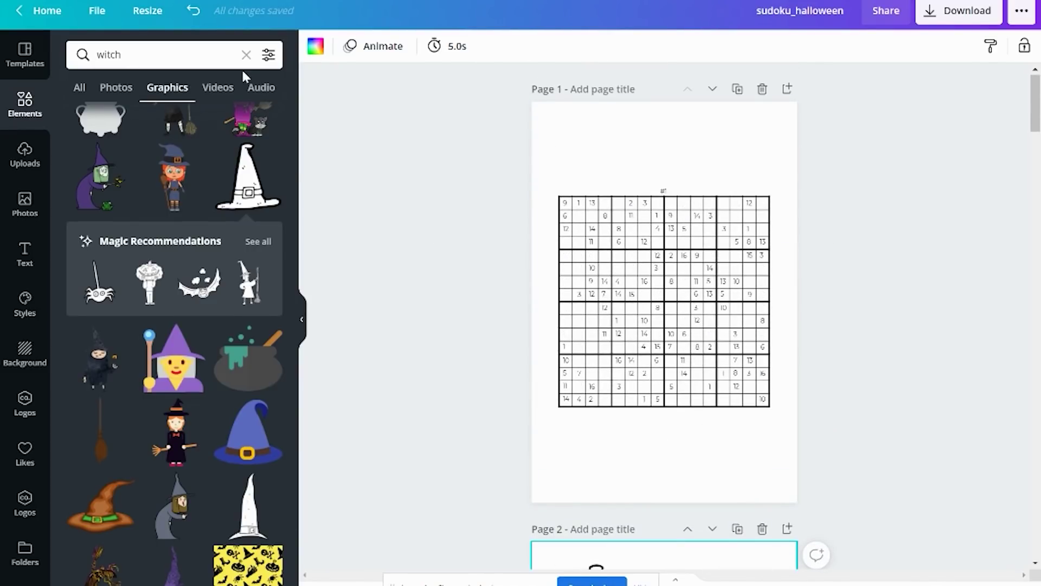
Step: Examine the illustrations around the page 2 sudoku and search the graphics library for "witch hat"
{"action": "left_click", "coordinate": [248, 55]}
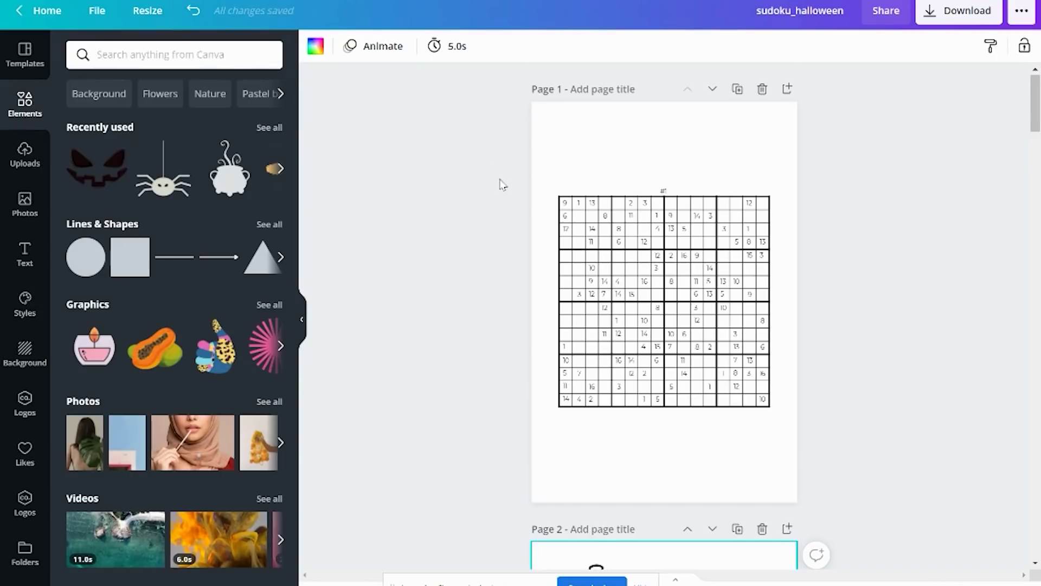
{"action": "scroll", "coordinate": [499, 181], "scroll_direction": "down", "scroll_amount": 4}
{"action": "scroll", "coordinate": [458, 302], "scroll_direction": "down", "scroll_amount": 3}
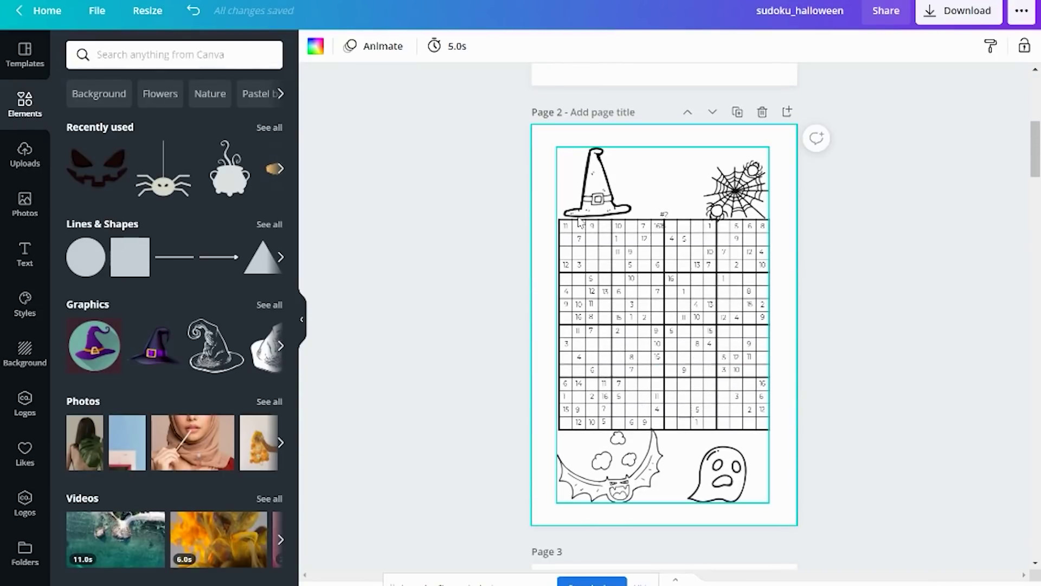
{"action": "left_click", "coordinate": [179, 63]}
{"action": "type", "text": "witch hat"}
{"action": "key", "text": "Return"}
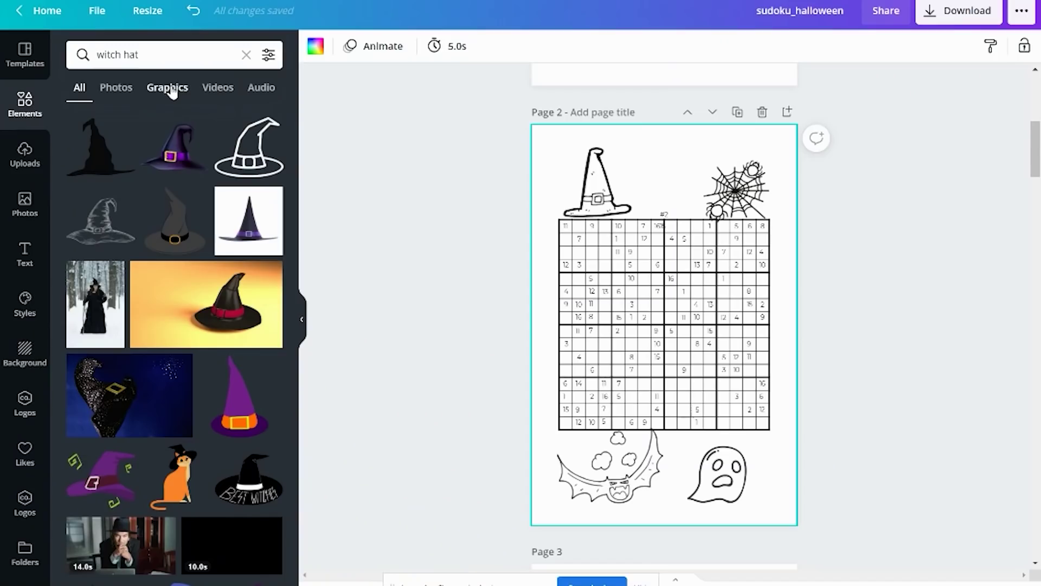
{"action": "left_click", "coordinate": [171, 91]}
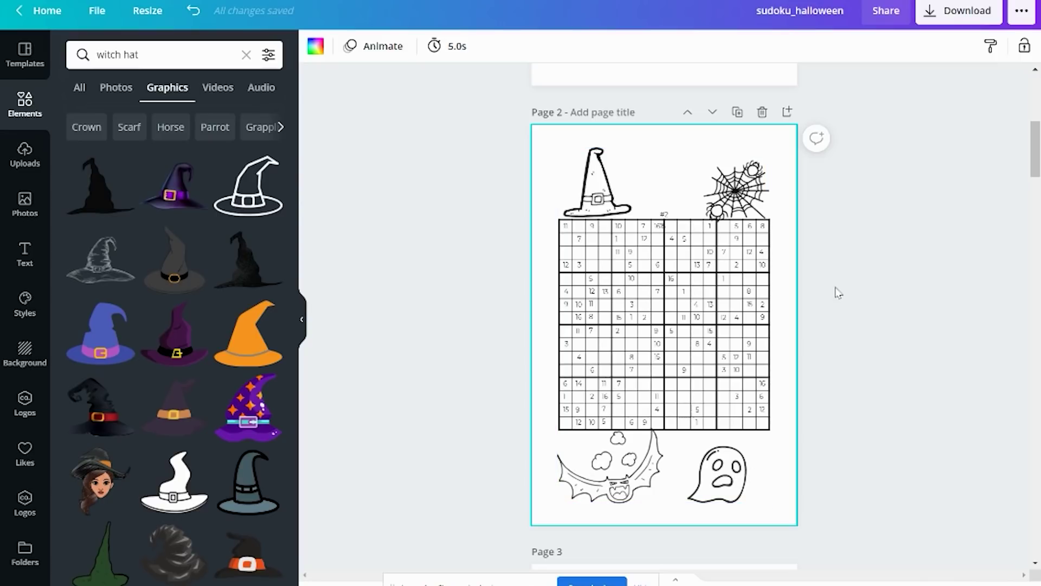
Step: Group the hat, web, bat and ghost illustrations on page 2 and paste a copy around the page 1 sudoku
{"action": "left_click", "coordinate": [618, 175]}
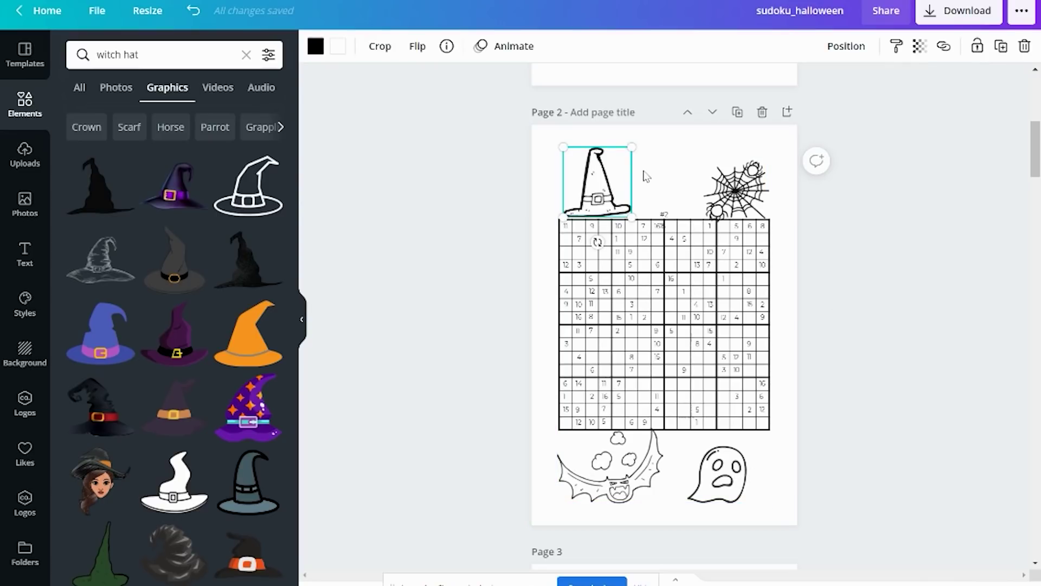
{"action": "left_click", "coordinate": [709, 169], "text": "shift"}
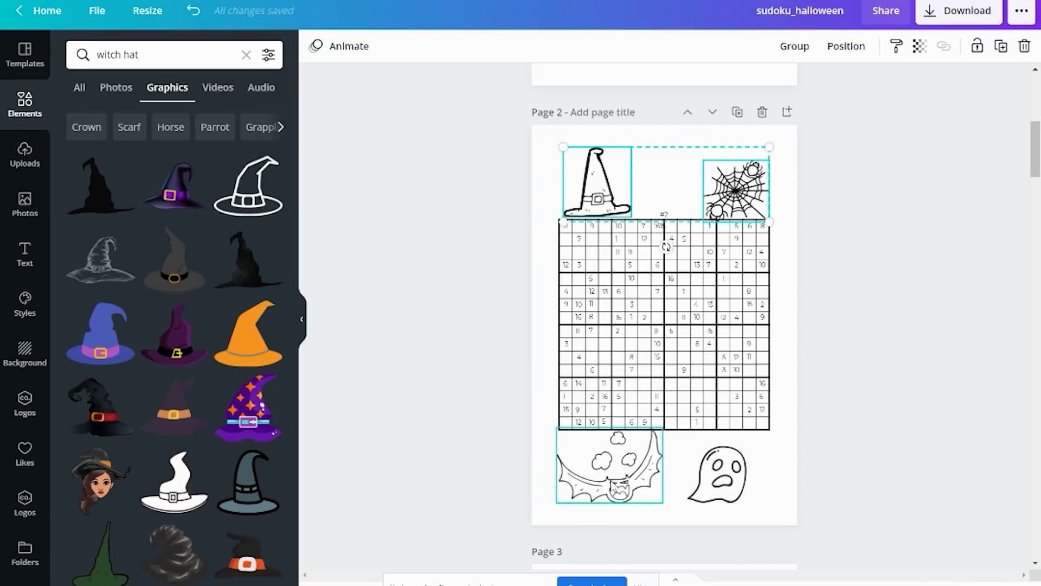
{"action": "left_click", "coordinate": [802, 46]}
{"action": "right_click", "coordinate": [708, 207]}
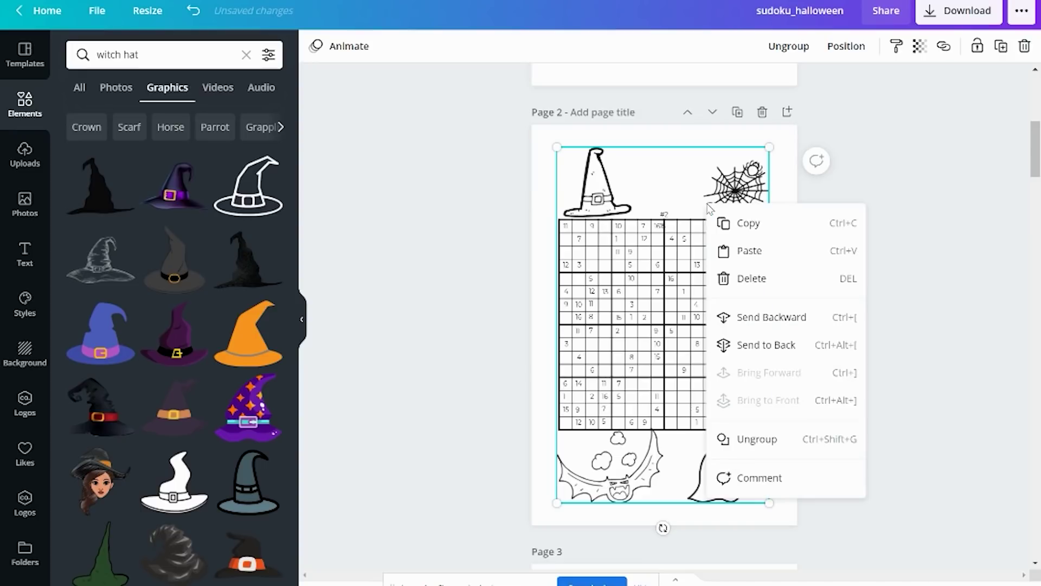
{"action": "left_click", "coordinate": [746, 223]}
{"action": "scroll", "coordinate": [922, 227], "scroll_direction": "up", "scroll_amount": 8}
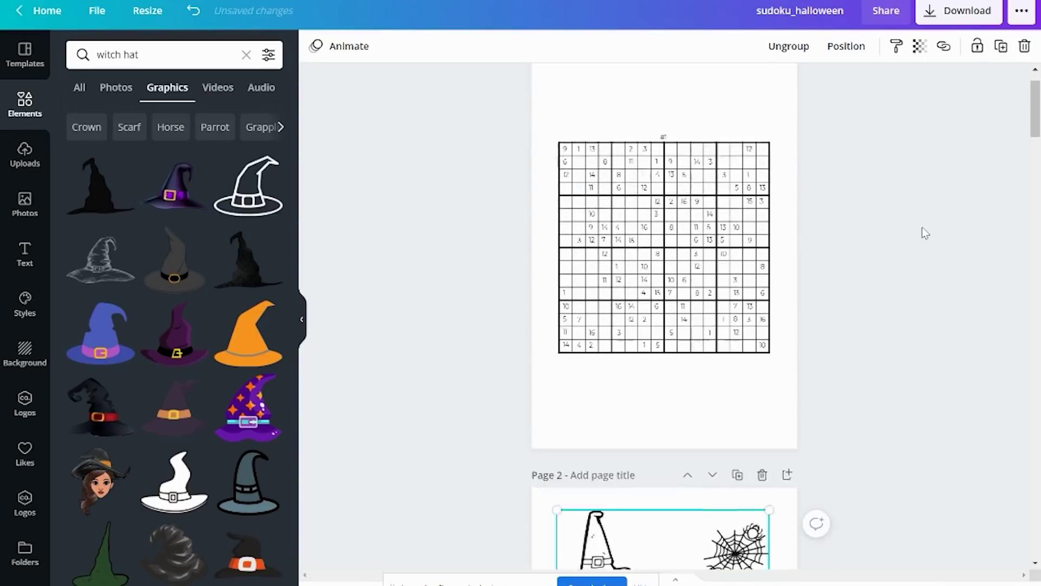
{"action": "key", "text": "ctrl+v"}
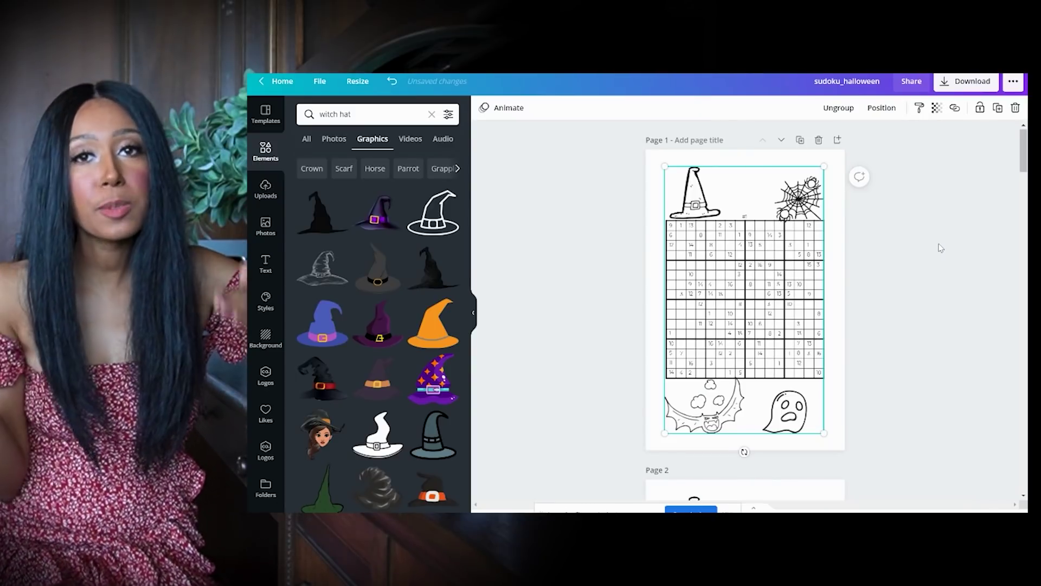
Step: Look through the decorated sudoku pages, switch to the missing_vowel GAME design and compare its pages 8 and 9
{"action": "scroll", "coordinate": [941, 248], "scroll_direction": "down", "scroll_amount": 20}
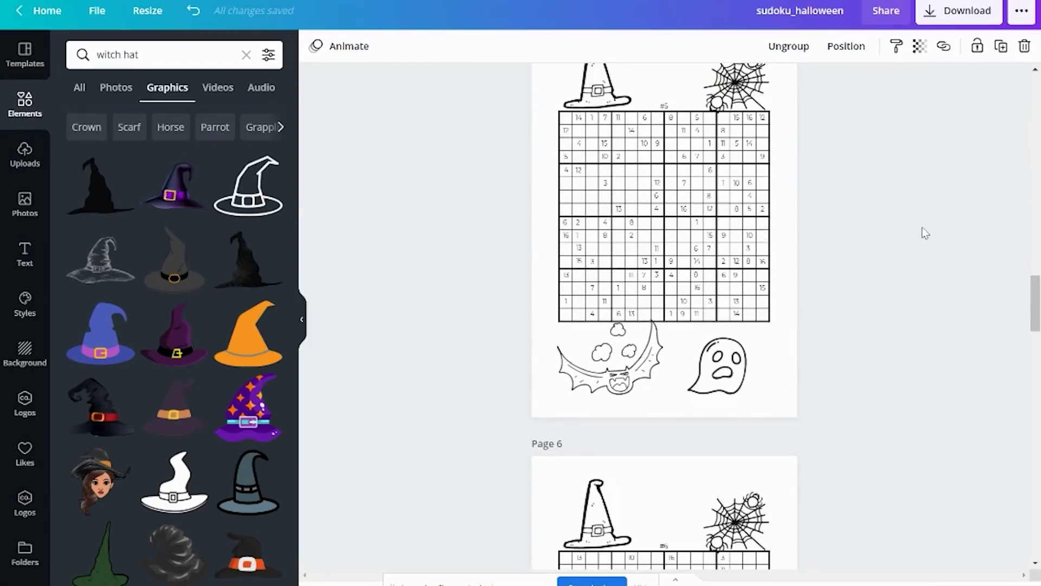
{"action": "scroll", "coordinate": [924, 233], "scroll_direction": "down", "scroll_amount": 20}
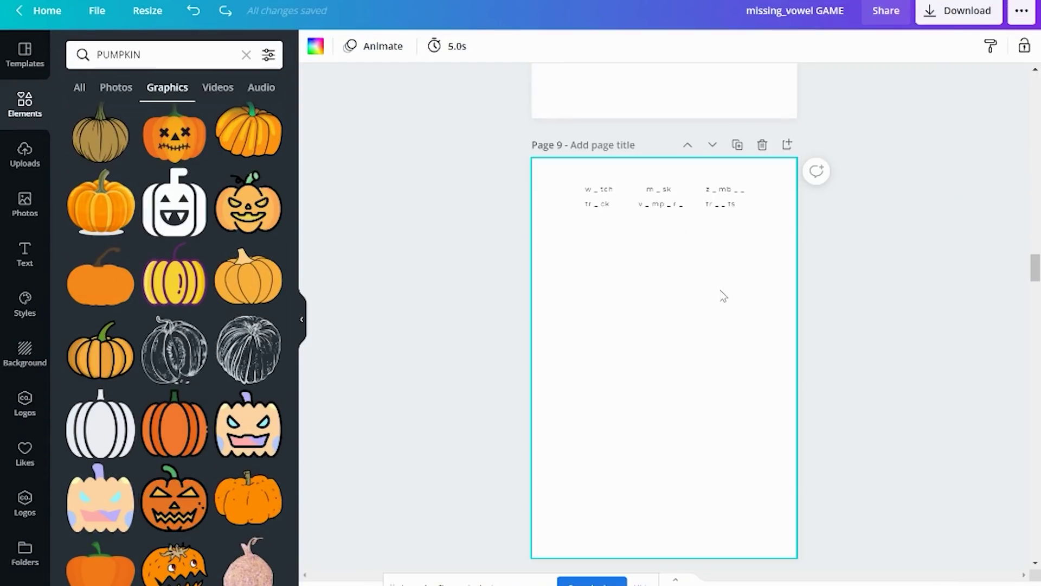
{"action": "scroll", "coordinate": [718, 261], "scroll_direction": "up", "scroll_amount": 7}
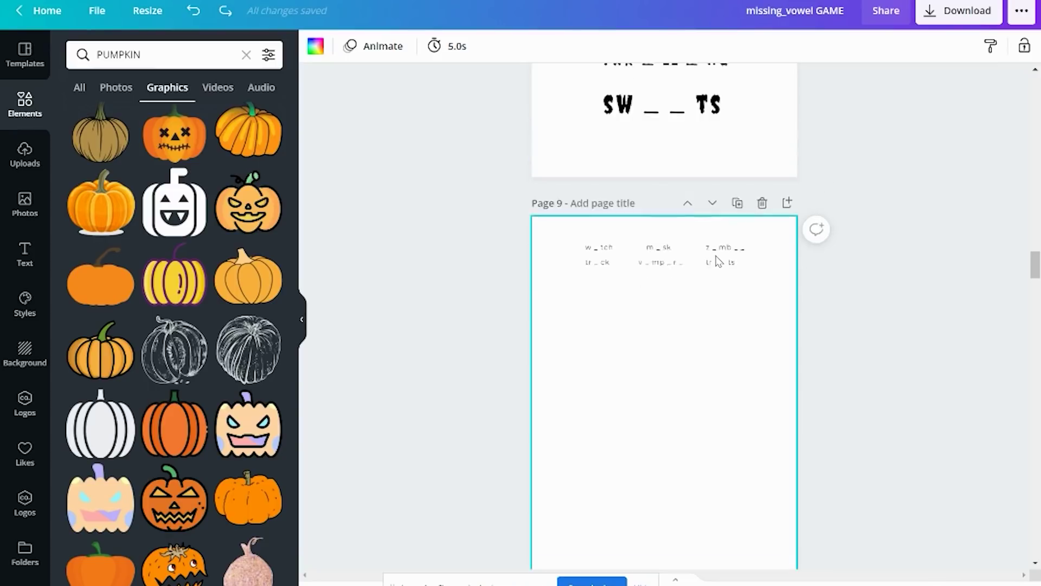
{"action": "scroll", "coordinate": [718, 262], "scroll_direction": "down", "scroll_amount": 7}
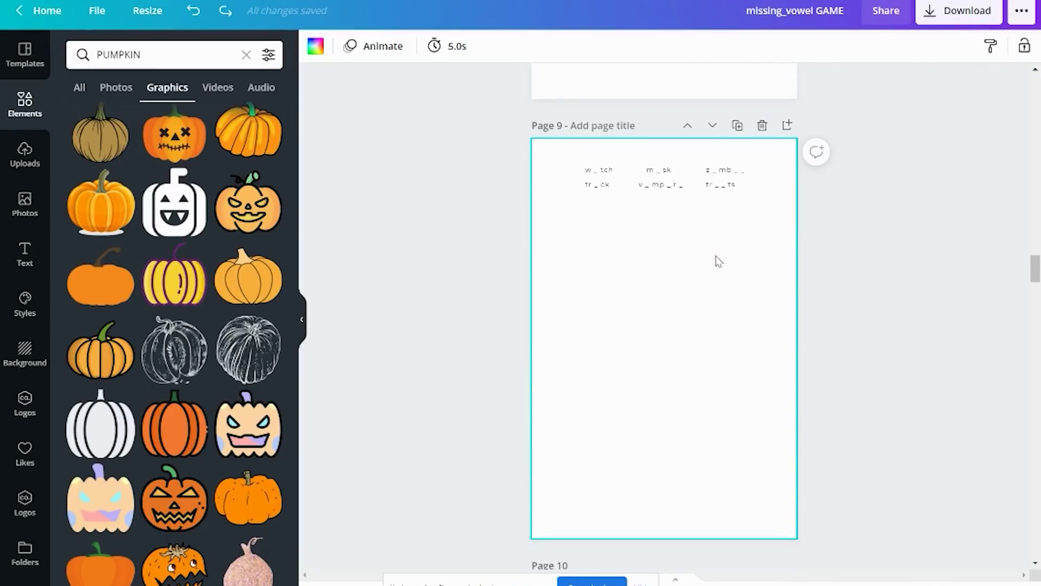
{"action": "scroll", "coordinate": [718, 261], "scroll_direction": "up", "scroll_amount": 9}
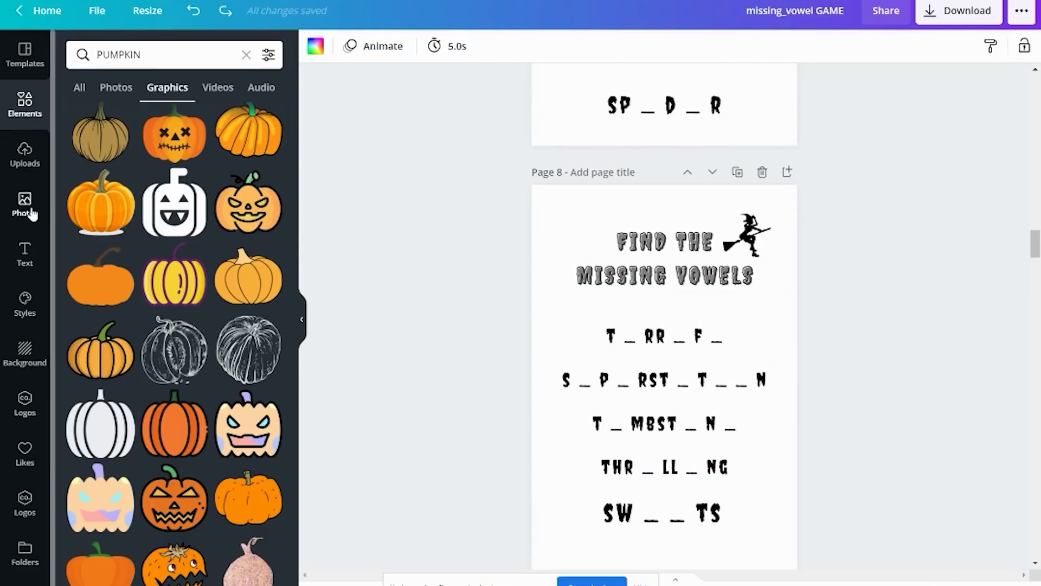
Step: Add the heading "FIND THE MISSING VOWEL" to page 9
{"action": "left_click", "coordinate": [26, 255]}
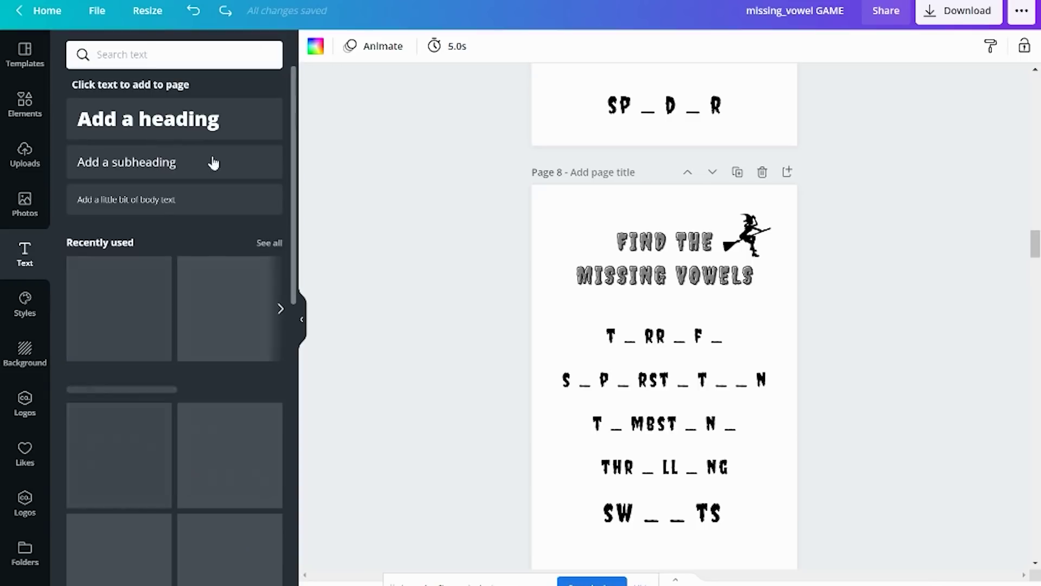
{"action": "left_click", "coordinate": [154, 124]}
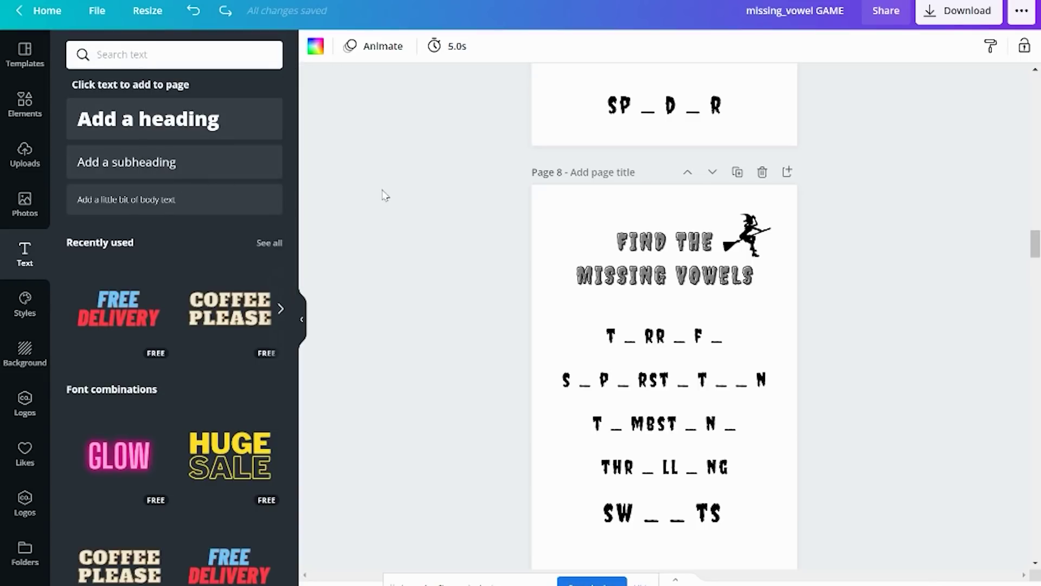
{"action": "type", "text": "FIND THE MISSING"}
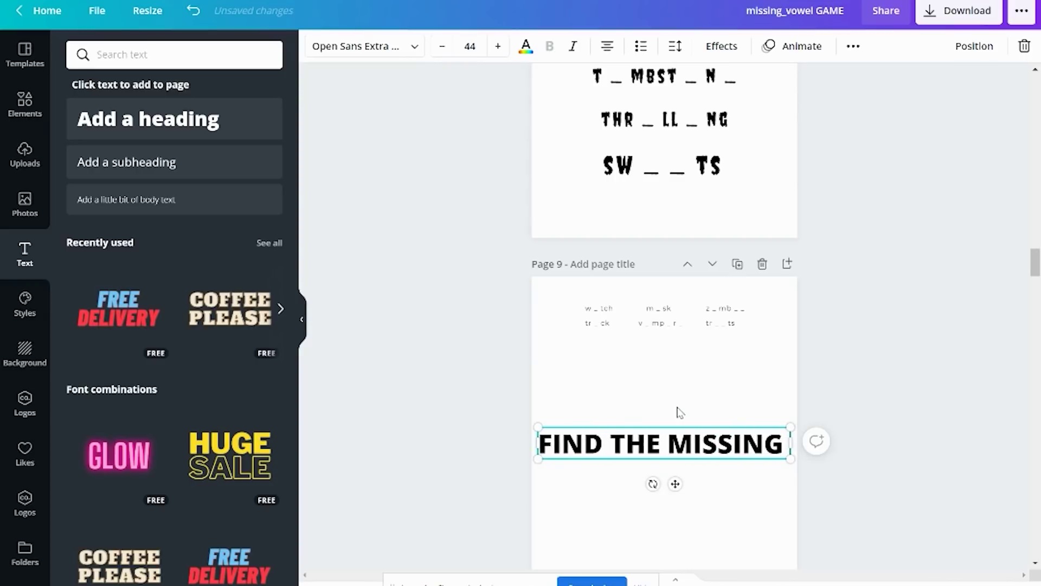
{"action": "type", "text": " VOWEL"}
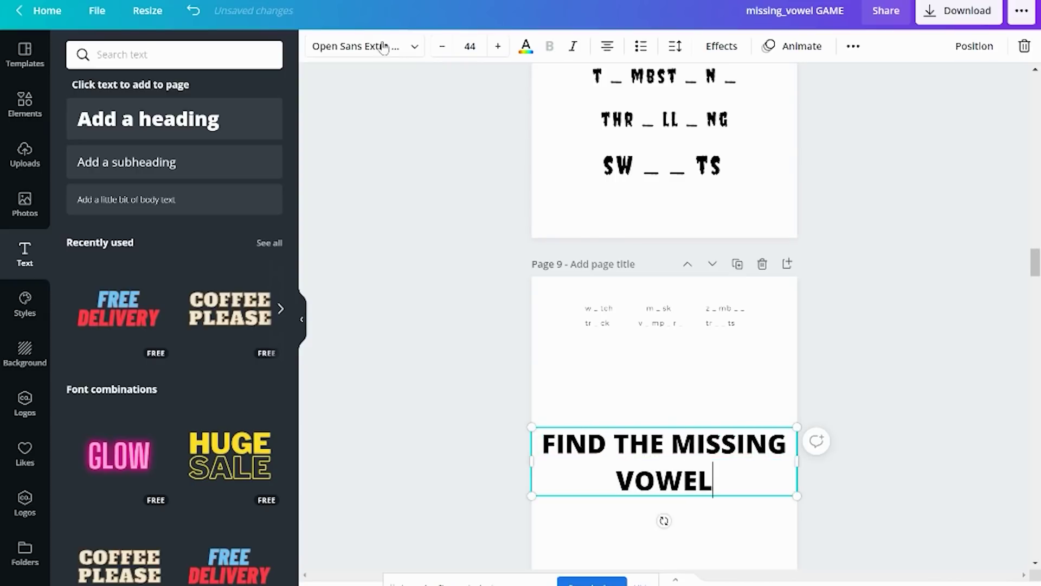
Step: Set the page 9 heading's font to Jeepers and apply the Splice text effect
{"action": "left_click", "coordinate": [367, 47]}
{"action": "type", "text": "sca"}
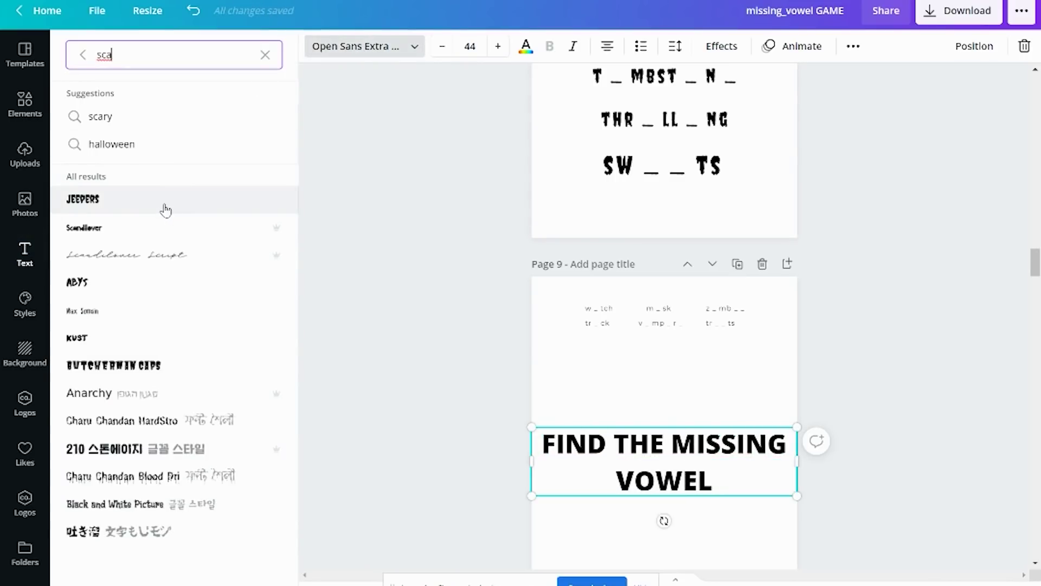
{"action": "left_click", "coordinate": [166, 210]}
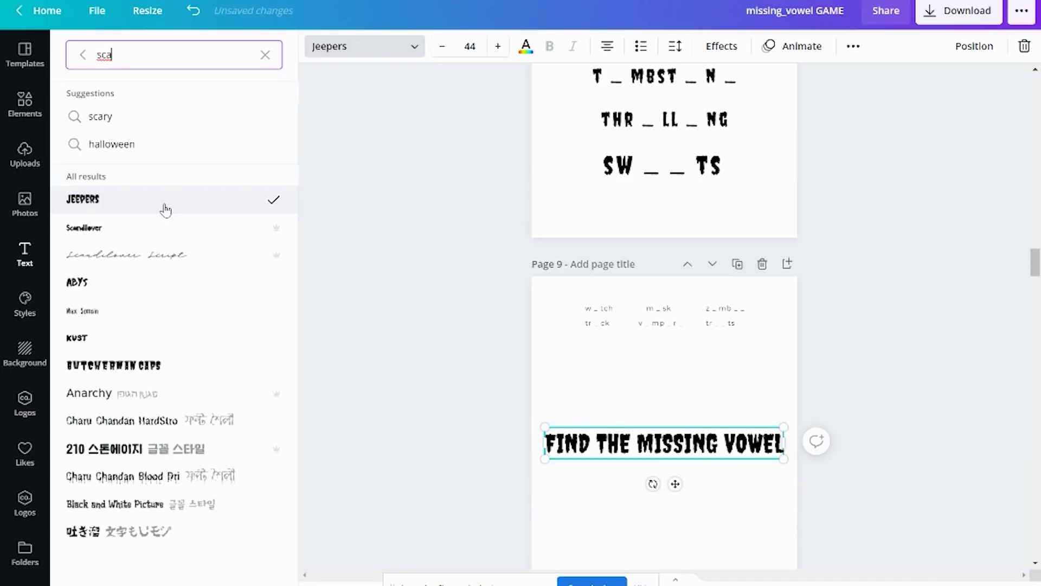
{"action": "left_click", "coordinate": [729, 47]}
{"action": "left_click", "coordinate": [176, 250]}
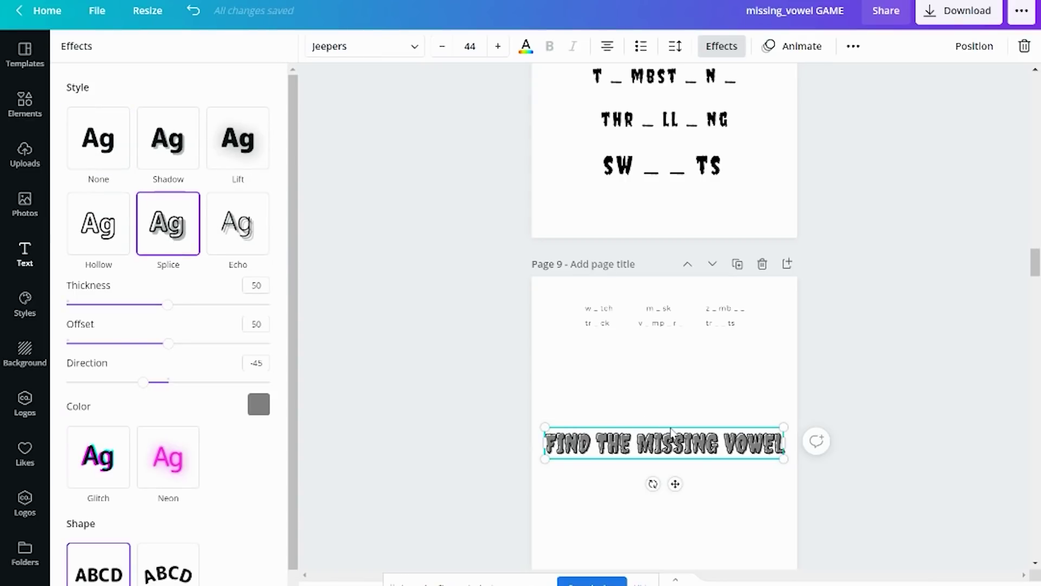
Step: Move the three small word blocks on page 9 down and arrange them in a vertical column
{"action": "scroll", "coordinate": [692, 299], "scroll_direction": "up", "scroll_amount": 5}
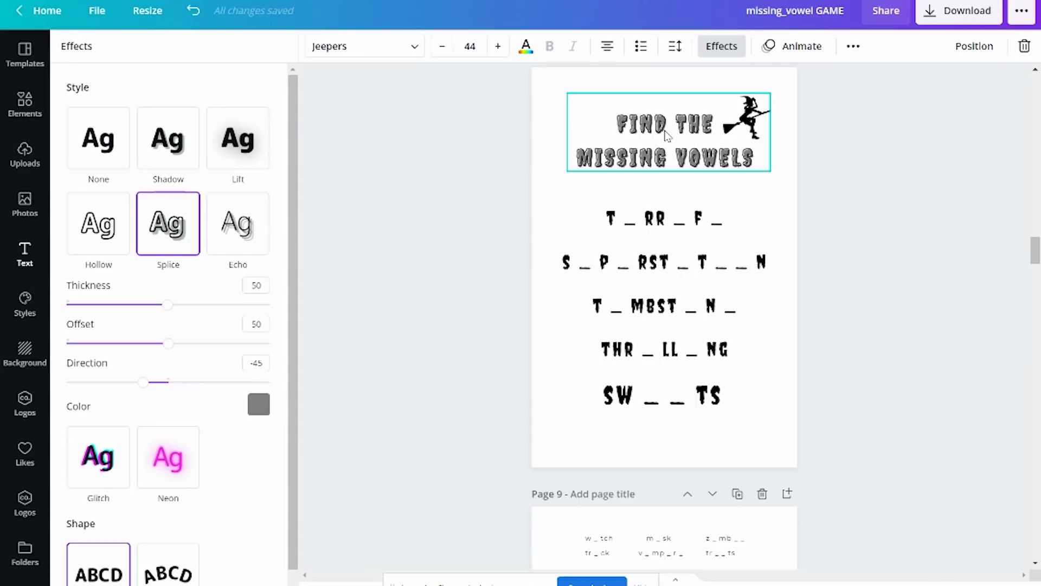
{"action": "left_click_drag", "start_coordinate": [567, 258], "coordinate": [713, 368]}
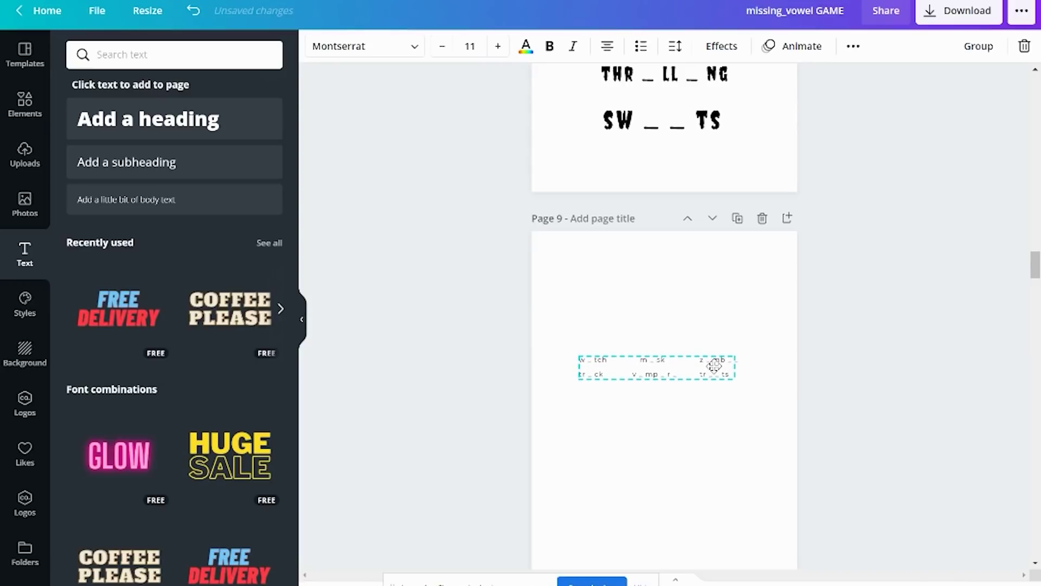
{"action": "left_click", "coordinate": [704, 429]}
{"action": "left_click", "coordinate": [710, 362]}
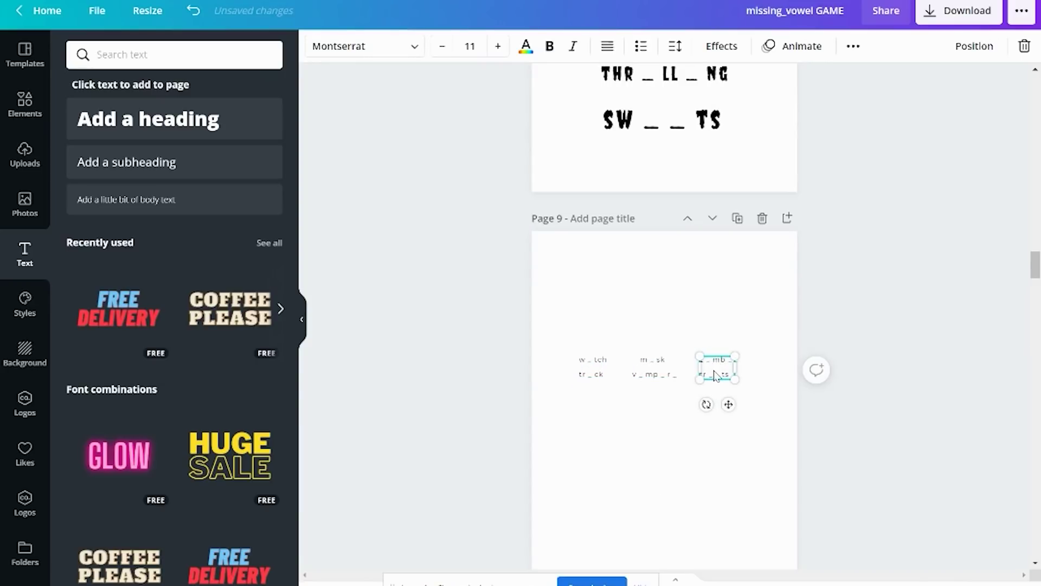
{"action": "left_click_drag", "start_coordinate": [709, 367], "coordinate": [661, 477]}
{"action": "left_click_drag", "start_coordinate": [657, 378], "coordinate": [666, 426]}
{"action": "left_click_drag", "start_coordinate": [655, 335], "coordinate": [701, 513]}
Step: Enlarge the three stacked word blocks together to font size 17.9 and move them lower, centred on page 9
{"action": "left_click_drag", "start_coordinate": [696, 325], "coordinate": [765, 256]}
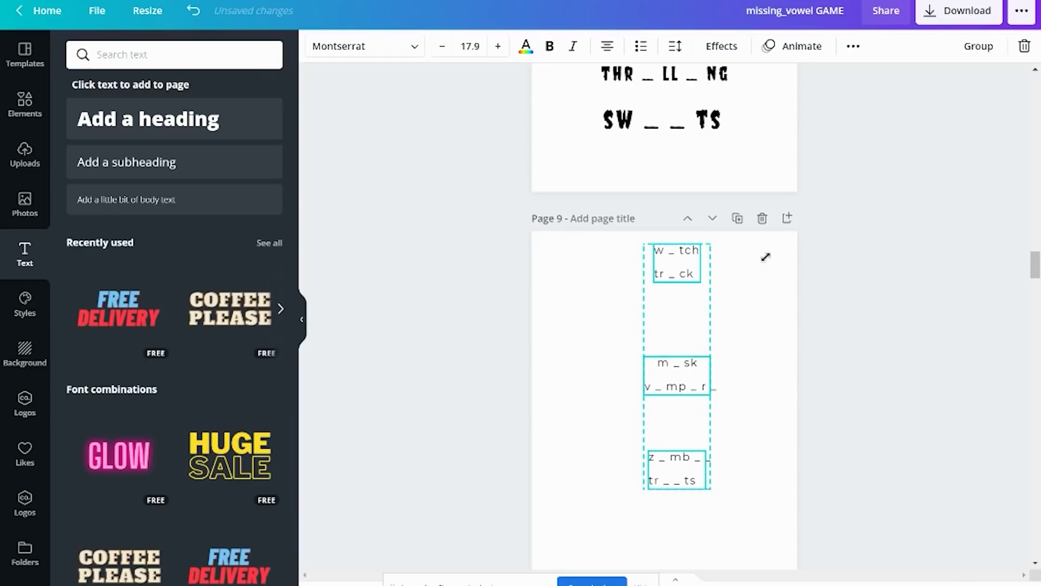
{"action": "scroll", "coordinate": [748, 367], "scroll_direction": "down", "scroll_amount": 2}
{"action": "left_click_drag", "start_coordinate": [671, 279], "coordinate": [651, 394]}
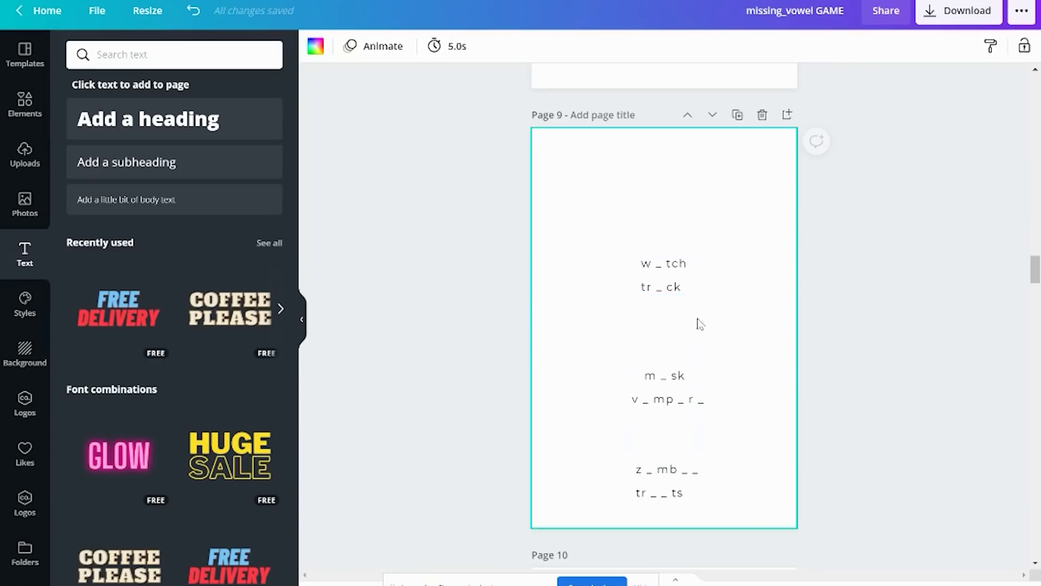
Step: Enlarge each word block on page 9 individually, centre it in the column and leave room for a title above
{"action": "left_click", "coordinate": [664, 277]}
{"action": "left_click_drag", "start_coordinate": [690, 298], "coordinate": [760, 356]}
{"action": "left_click_drag", "start_coordinate": [657, 302], "coordinate": [622, 241]}
{"action": "left_click", "coordinate": [664, 377]}
{"action": "left_click_drag", "start_coordinate": [706, 368], "coordinate": [765, 293]}
{"action": "left_click_drag", "start_coordinate": [715, 367], "coordinate": [669, 360]}
{"action": "left_click", "coordinate": [667, 469]}
{"action": "left_click_drag", "start_coordinate": [700, 461], "coordinate": [768, 390]}
{"action": "left_click_drag", "start_coordinate": [716, 461], "coordinate": [664, 450]}
{"action": "left_click_drag", "start_coordinate": [529, 172], "coordinate": [814, 540]}
{"action": "left_click_drag", "start_coordinate": [665, 255], "coordinate": [674, 276]}
Step: Copy the "FIND THE MISSING VOWELS" title with the flying witch from page 8 and paste it on page 9
{"action": "scroll", "coordinate": [675, 277], "scroll_direction": "up", "scroll_amount": 6}
{"action": "left_click", "coordinate": [669, 105]}
{"action": "key", "text": "ctrl+c"}
{"action": "scroll", "coordinate": [684, 139], "scroll_direction": "down", "scroll_amount": 6}
{"action": "key", "text": "ctrl+v"}
{"action": "left_click", "coordinate": [751, 344]}
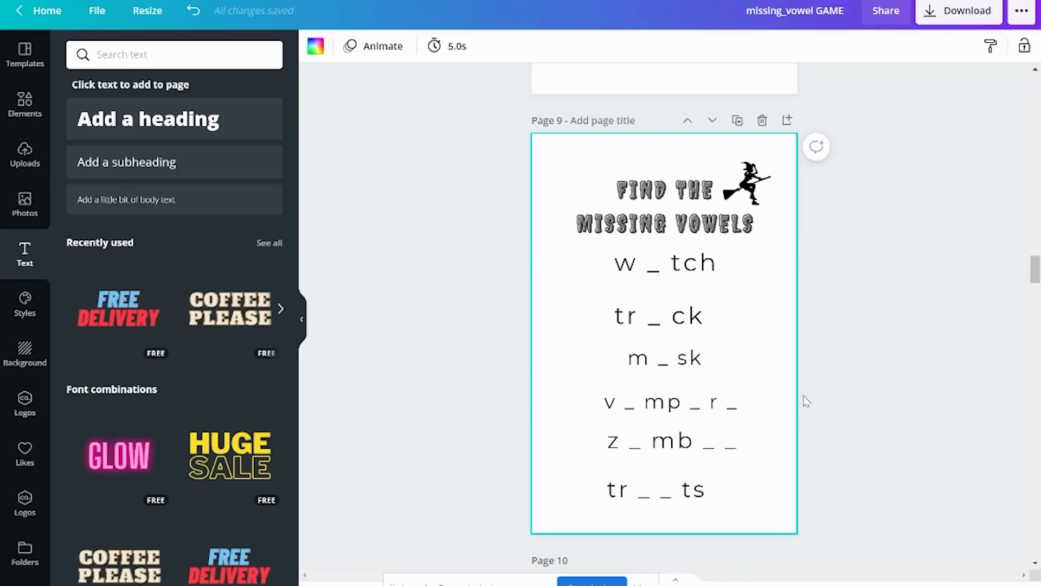
Step: Change the font of all three word blocks under the page 9 title to Jeepers
{"action": "scroll", "coordinate": [806, 401], "scroll_direction": "down", "scroll_amount": 2}
{"action": "scroll", "coordinate": [759, 374], "scroll_direction": "up", "scroll_amount": 2}
{"action": "left_click", "coordinate": [618, 272]}
{"action": "left_click", "coordinate": [600, 271]}
{"action": "left_click_drag", "start_coordinate": [579, 224], "coordinate": [741, 468]}
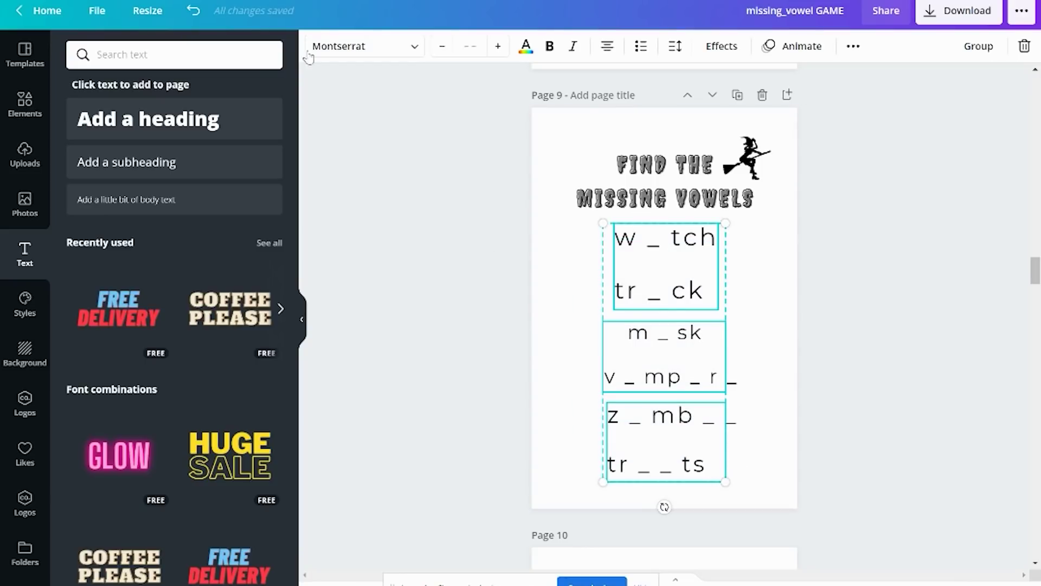
{"action": "left_click", "coordinate": [355, 41]}
{"action": "left_click", "coordinate": [134, 205]}
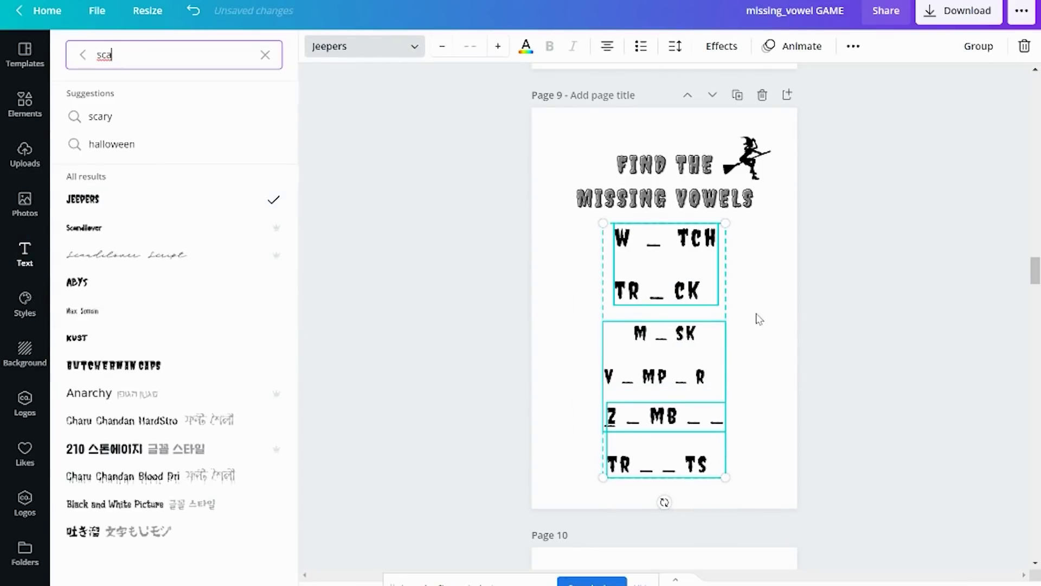
{"action": "left_click", "coordinate": [757, 319]}
{"action": "left_click", "coordinate": [677, 381]}
Step: Compare page 9 with the other missing-vowel pages and look through the Solutions section
{"action": "scroll", "coordinate": [697, 348], "scroll_direction": "up", "scroll_amount": 2}
{"action": "scroll", "coordinate": [698, 345], "scroll_direction": "down", "scroll_amount": 5}
{"action": "scroll", "coordinate": [700, 350], "scroll_direction": "up", "scroll_amount": 8}
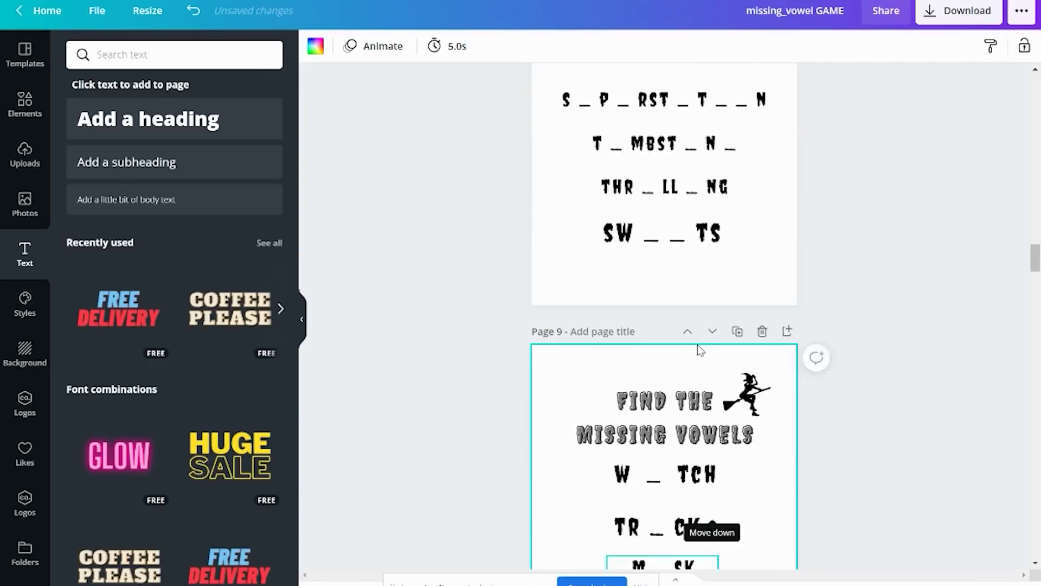
{"action": "scroll", "coordinate": [699, 350], "scroll_direction": "up", "scroll_amount": 4}
{"action": "scroll", "coordinate": [699, 350], "scroll_direction": "down", "scroll_amount": 15}
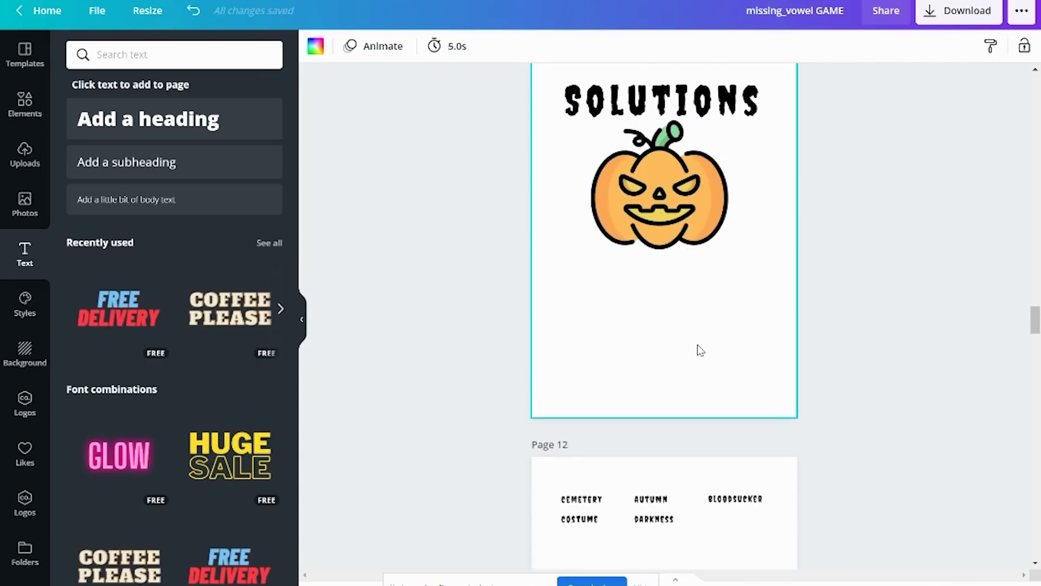
{"action": "scroll", "coordinate": [699, 350], "scroll_direction": "up", "scroll_amount": 2}
{"action": "scroll", "coordinate": [689, 276], "scroll_direction": "down", "scroll_amount": 20}
Step: Set the solution words on page 17 to the Jeepers font and enlarge them to size 16.8
{"action": "scroll", "coordinate": [696, 264], "scroll_direction": "down", "scroll_amount": 1}
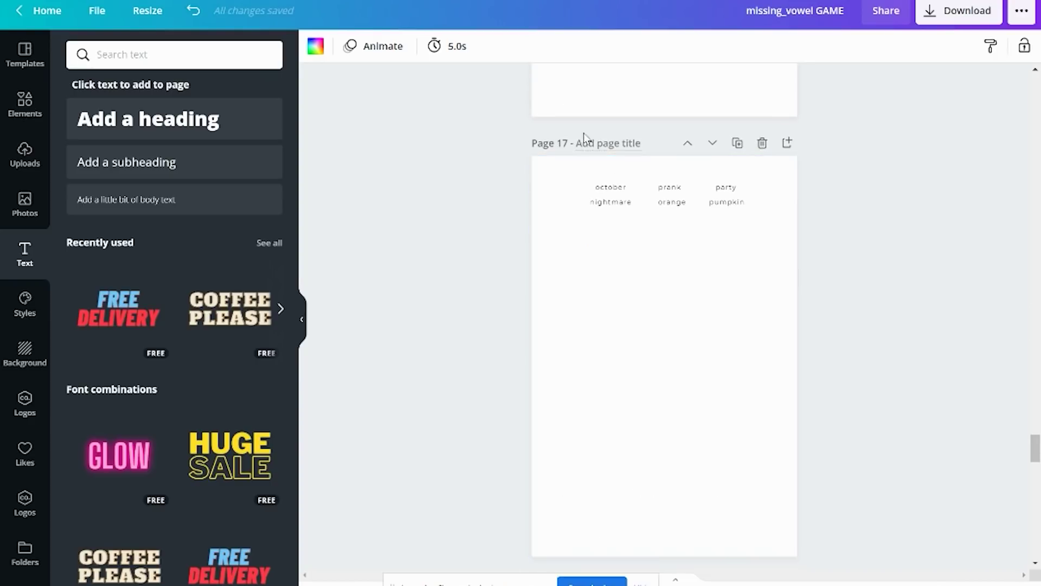
{"action": "left_click_drag", "start_coordinate": [574, 170], "coordinate": [776, 247]}
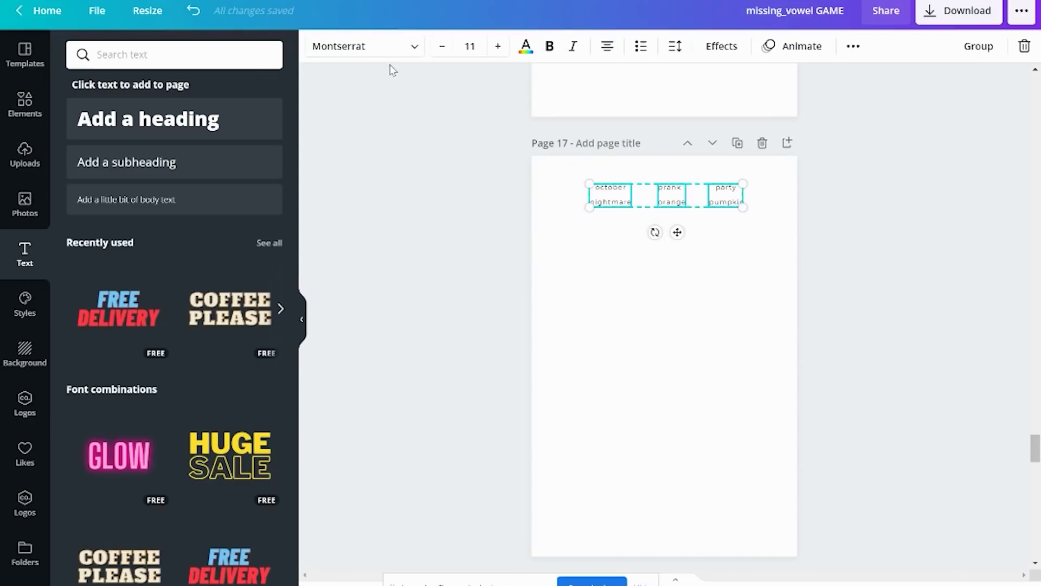
{"action": "left_click", "coordinate": [322, 48]}
{"action": "left_click", "coordinate": [118, 202]}
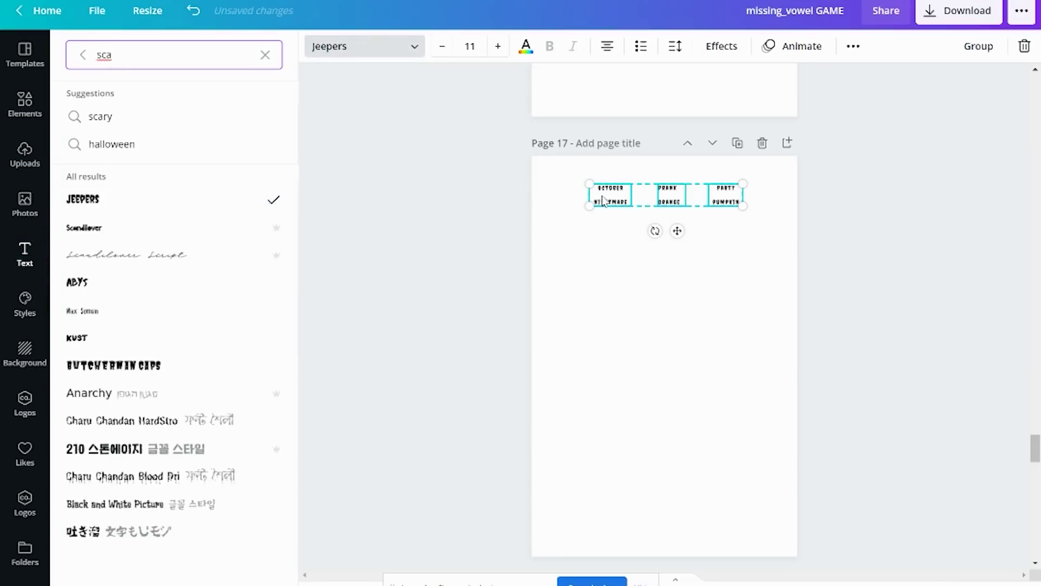
{"action": "left_click_drag", "start_coordinate": [593, 210], "coordinate": [519, 261]}
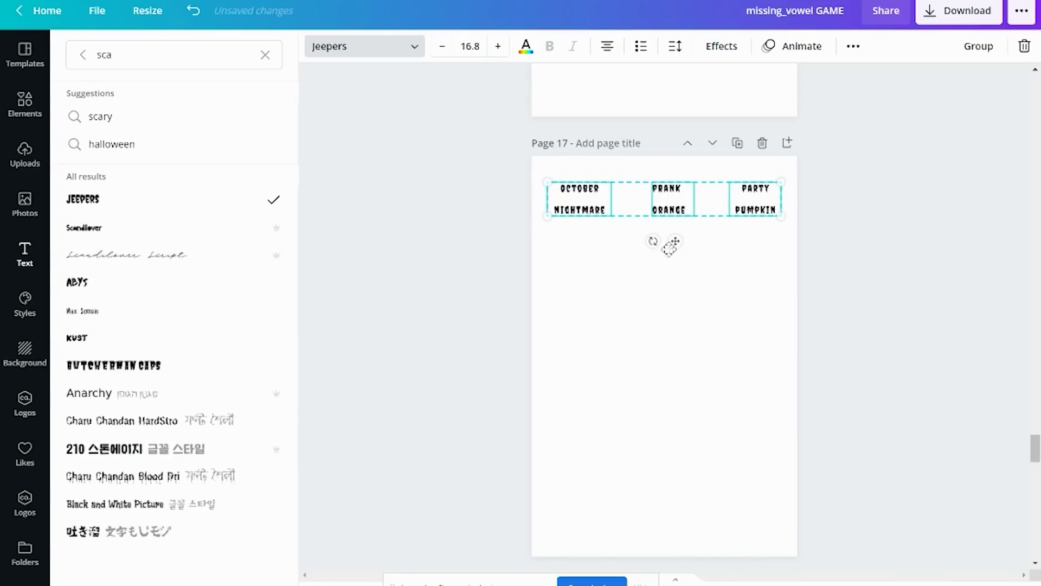
{"action": "left_click", "coordinate": [692, 299]}
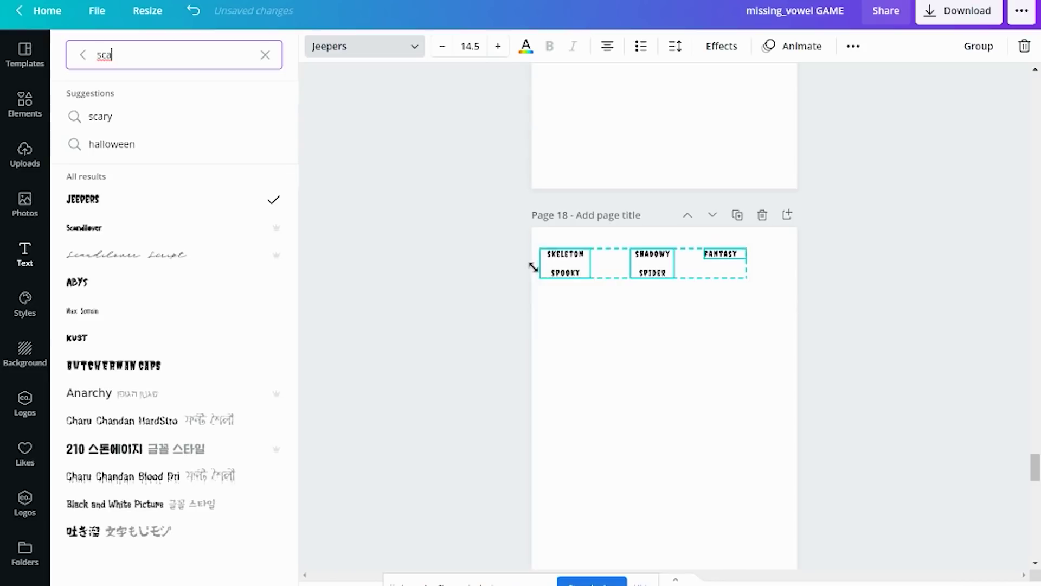
Step: Put the solution words on pages 18 and 19 in Jeepers, enlarged to sizes 15.7 and 15.8 respectively
{"action": "left_click_drag", "start_coordinate": [533, 266], "coordinate": [550, 279]}
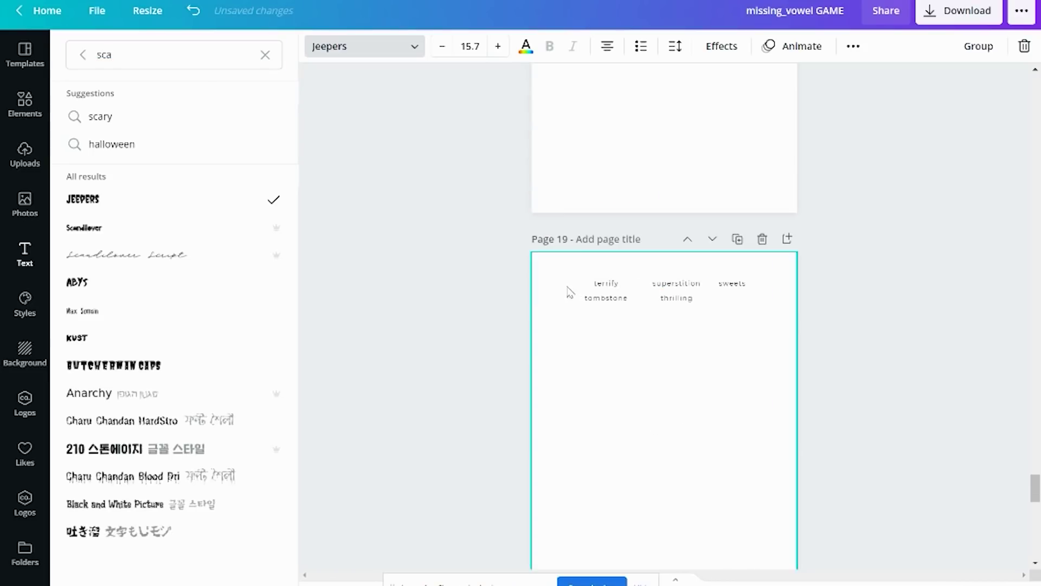
{"action": "left_click", "coordinate": [83, 199]}
{"action": "left_click", "coordinate": [581, 275]}
{"action": "left_click_drag", "start_coordinate": [582, 302], "coordinate": [509, 316]}
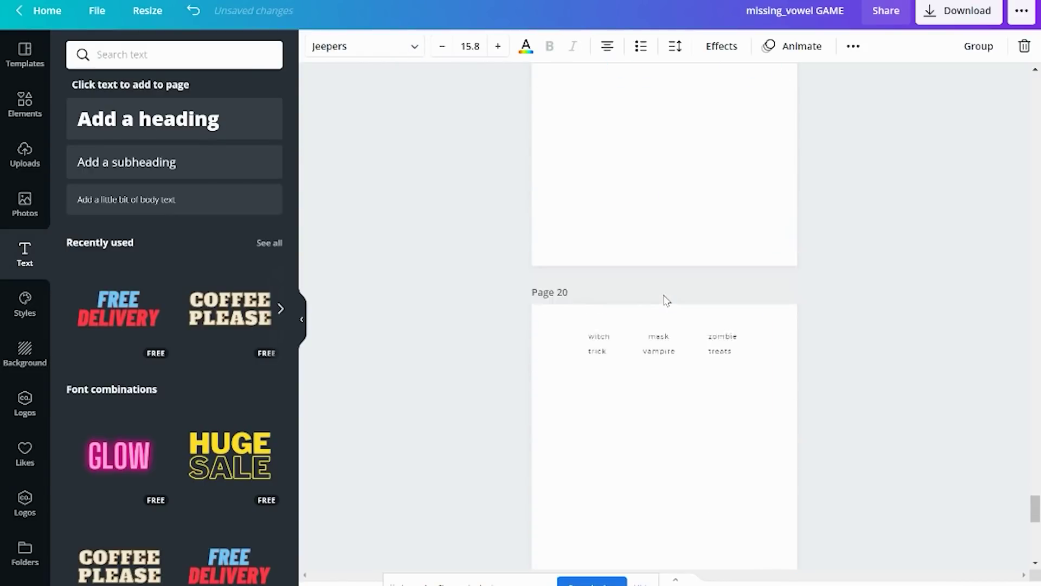
Step: Set the solution words on page 20 to the Jeepers font and enlarge them to size 16.1
{"action": "scroll", "coordinate": [666, 300], "scroll_direction": "down", "scroll_amount": 4}
{"action": "scroll", "coordinate": [576, 255], "scroll_direction": "up", "scroll_amount": 3}
{"action": "left_click", "coordinate": [635, 269]}
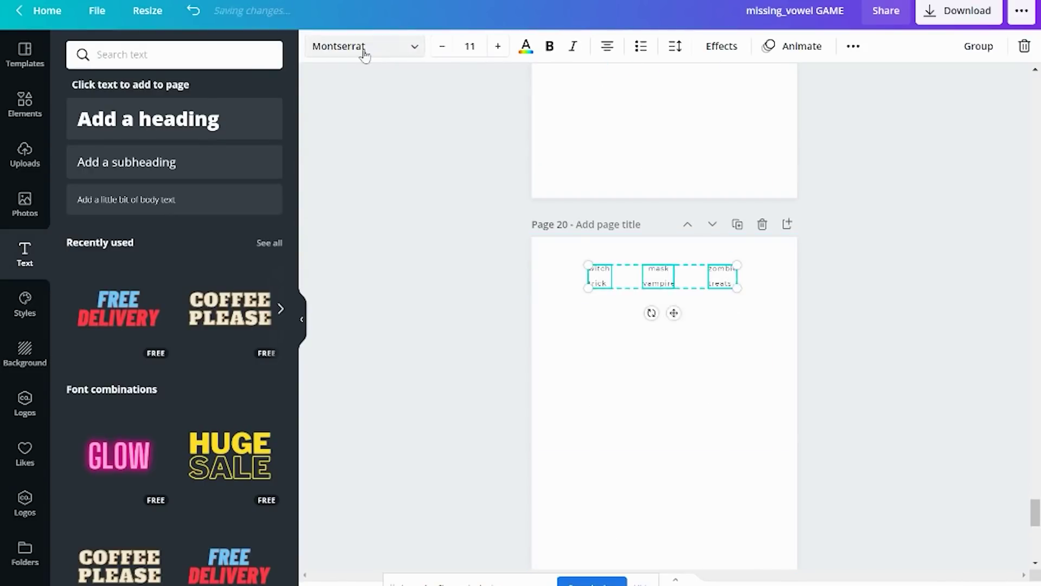
{"action": "left_click", "coordinate": [360, 46]}
{"action": "left_click", "coordinate": [82, 199]}
{"action": "left_click_drag", "start_coordinate": [588, 288], "coordinate": [548, 338]}
Step: Put the solution words on page 21 in Jeepers, enlarge them to size 14.9 and reposition them near the page's upper edge
{"action": "scroll", "coordinate": [548, 338], "scroll_direction": "down", "scroll_amount": 8}
{"action": "left_click_drag", "start_coordinate": [573, 242], "coordinate": [837, 305]}
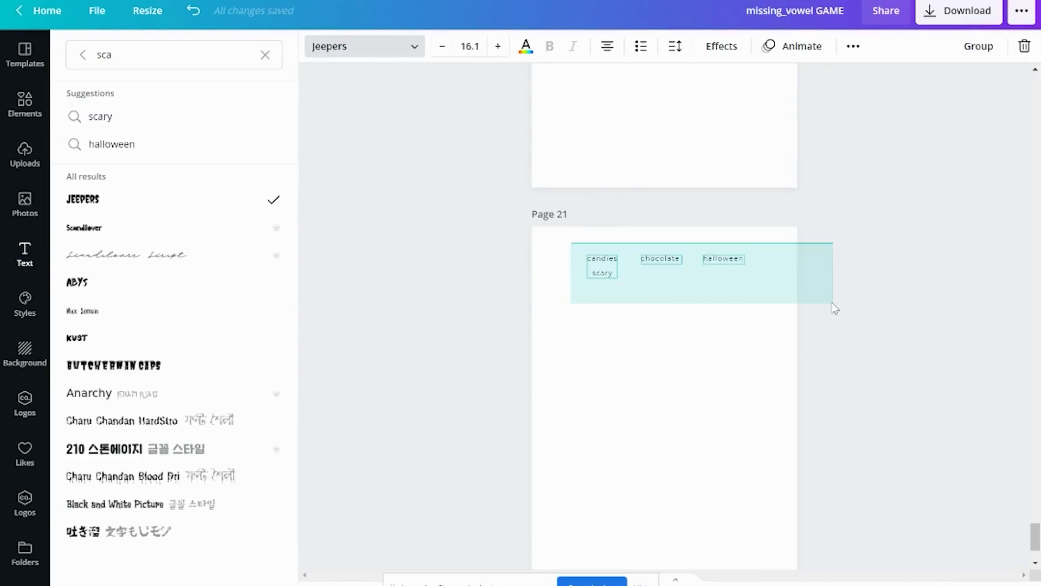
{"action": "left_click", "coordinate": [360, 46]}
{"action": "left_click", "coordinate": [82, 198]}
{"action": "left_click_drag", "start_coordinate": [586, 277], "coordinate": [639, 279]}
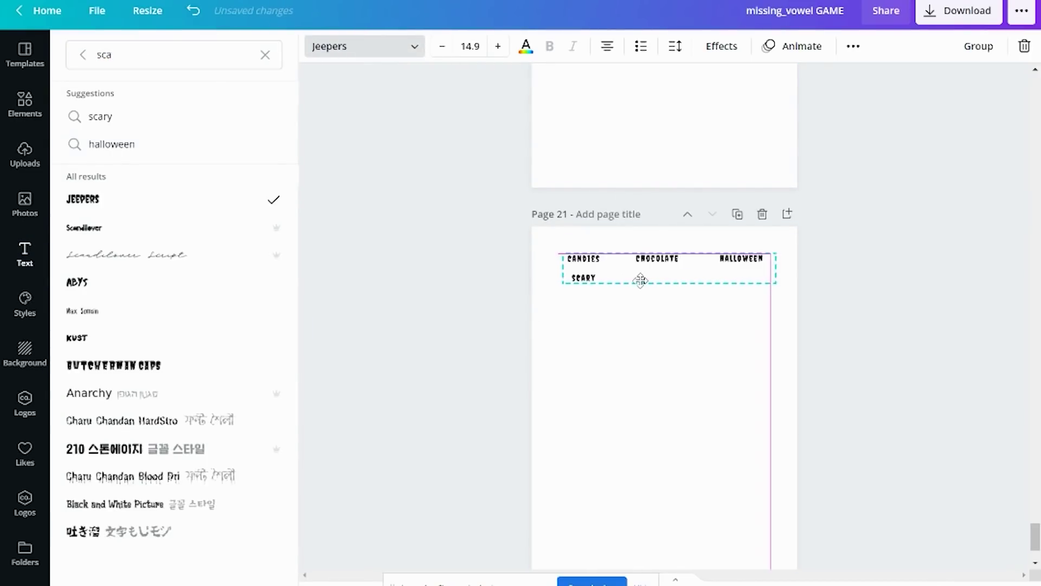
Step: Review the restyled solution pages and the missing-vowel puzzle pages
{"action": "scroll", "coordinate": [693, 340], "scroll_direction": "down", "scroll_amount": 3}
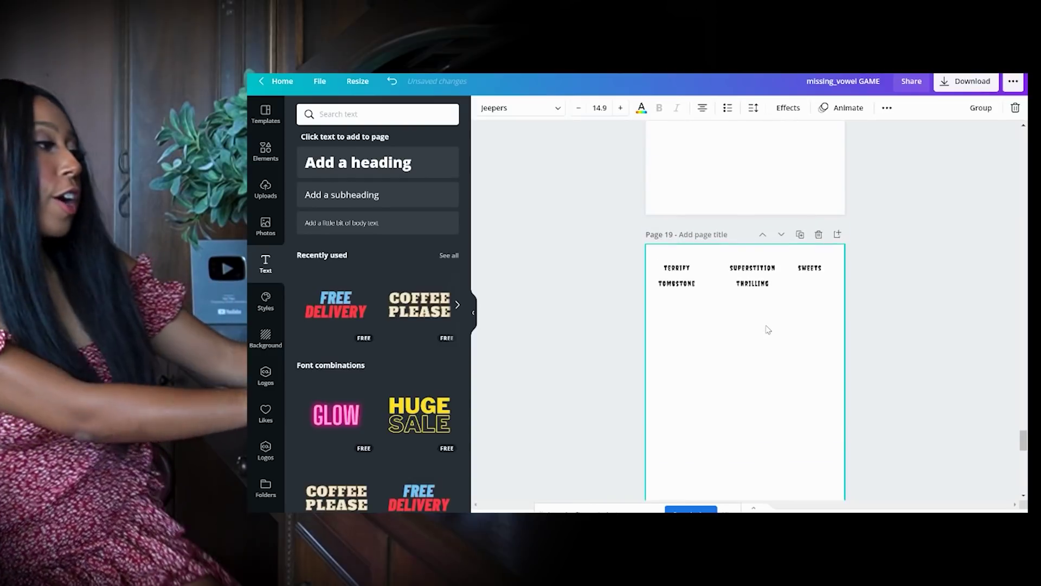
{"action": "scroll", "coordinate": [768, 329], "scroll_direction": "up", "scroll_amount": 20}
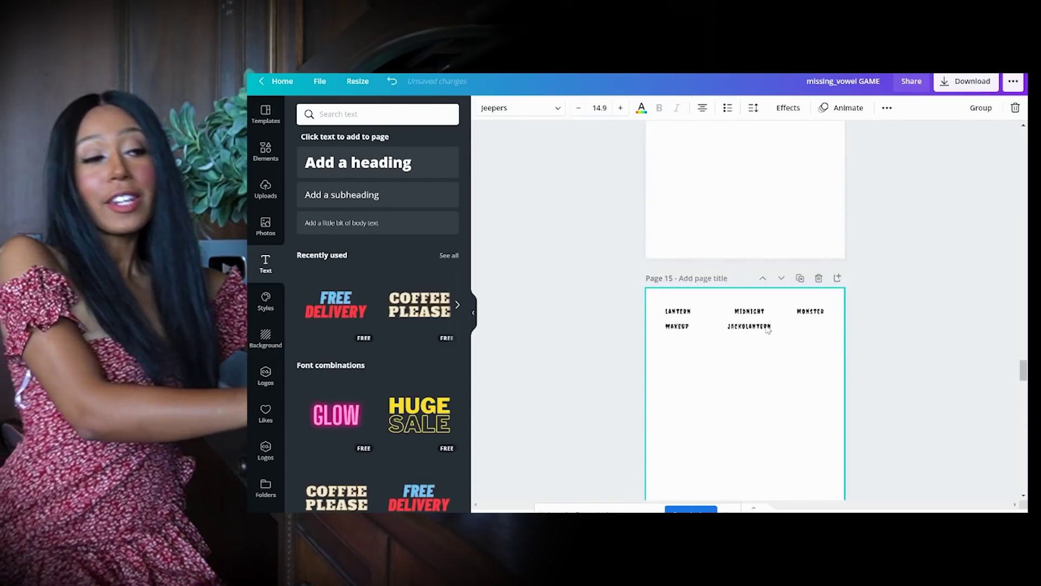
{"action": "scroll", "coordinate": [768, 329], "scroll_direction": "up", "scroll_amount": 20}
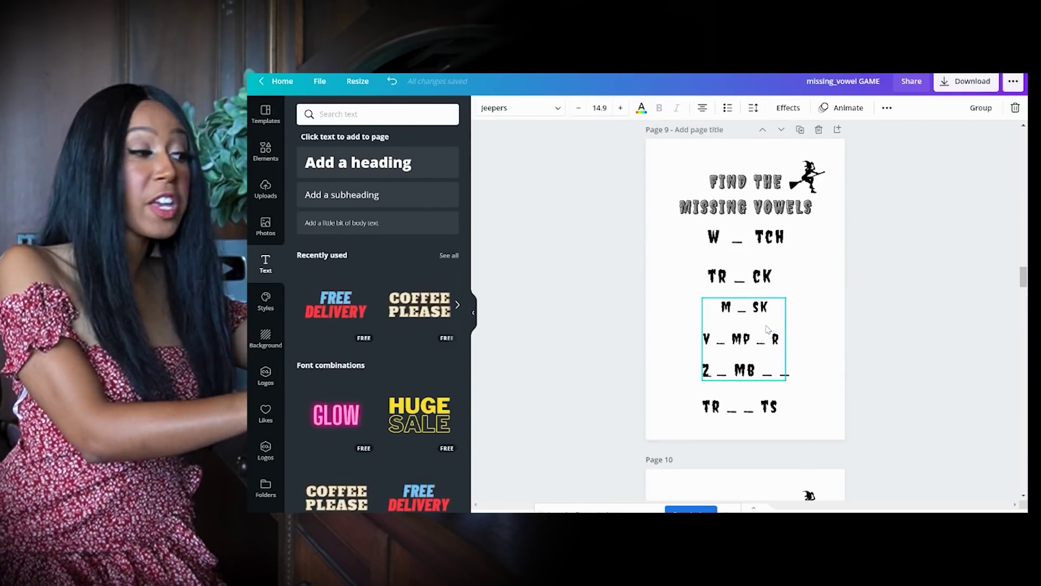
{"action": "scroll", "coordinate": [768, 329], "scroll_direction": "down", "scroll_amount": 8}
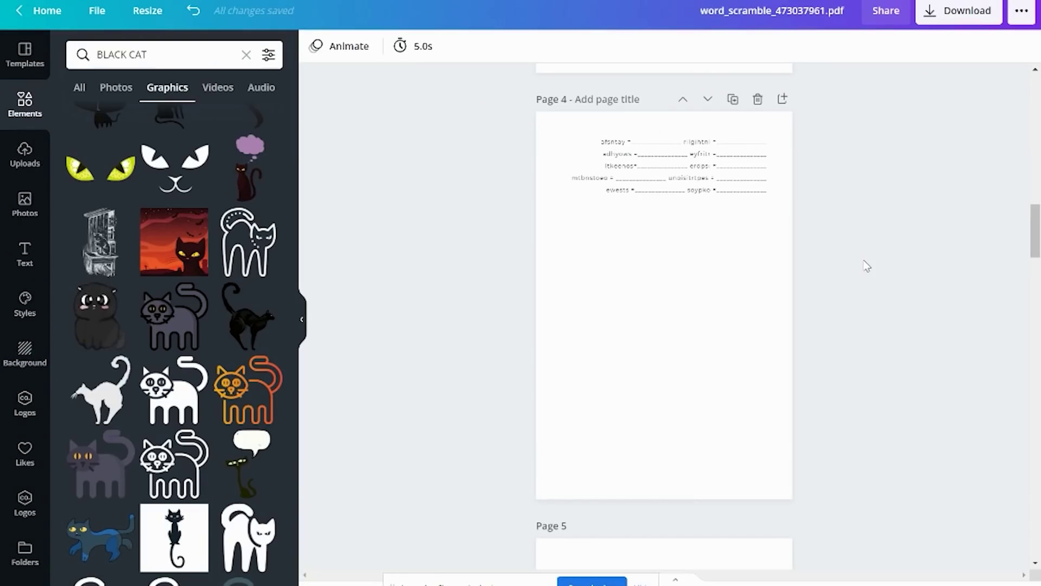
Step: Centre the text of the scrambled word list on page 4 of the word scramble document
{"action": "scroll", "coordinate": [759, 281], "scroll_direction": "up", "scroll_amount": 6}
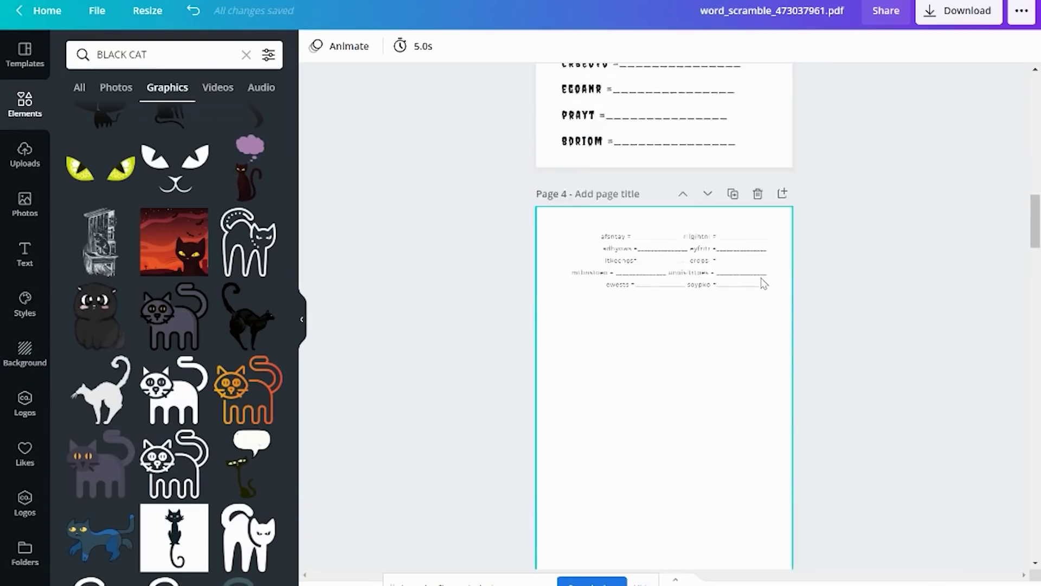
{"action": "scroll", "coordinate": [704, 255], "scroll_direction": "up", "scroll_amount": 1}
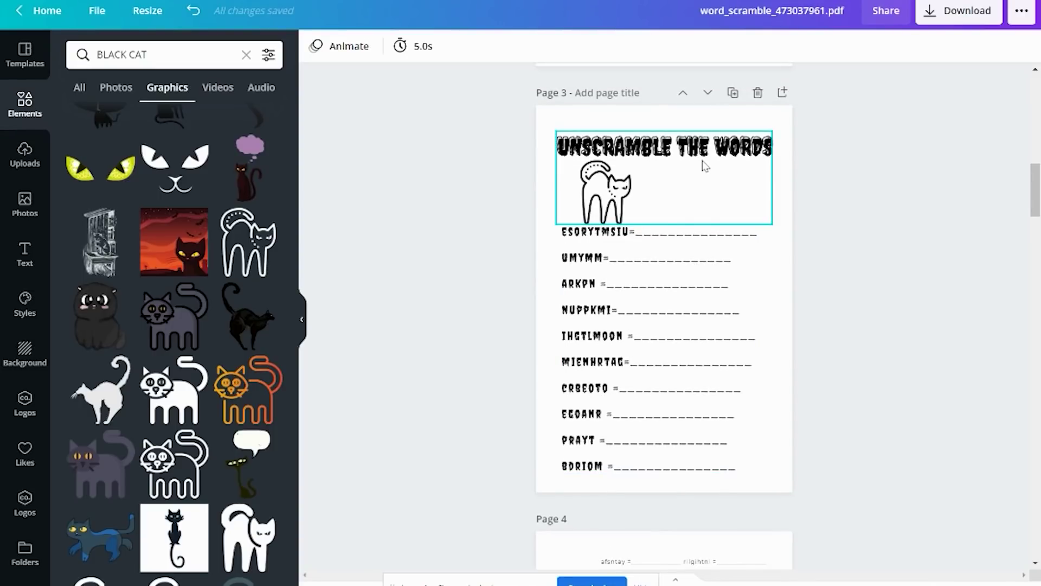
{"action": "scroll", "coordinate": [647, 431], "scroll_direction": "down", "scroll_amount": 5}
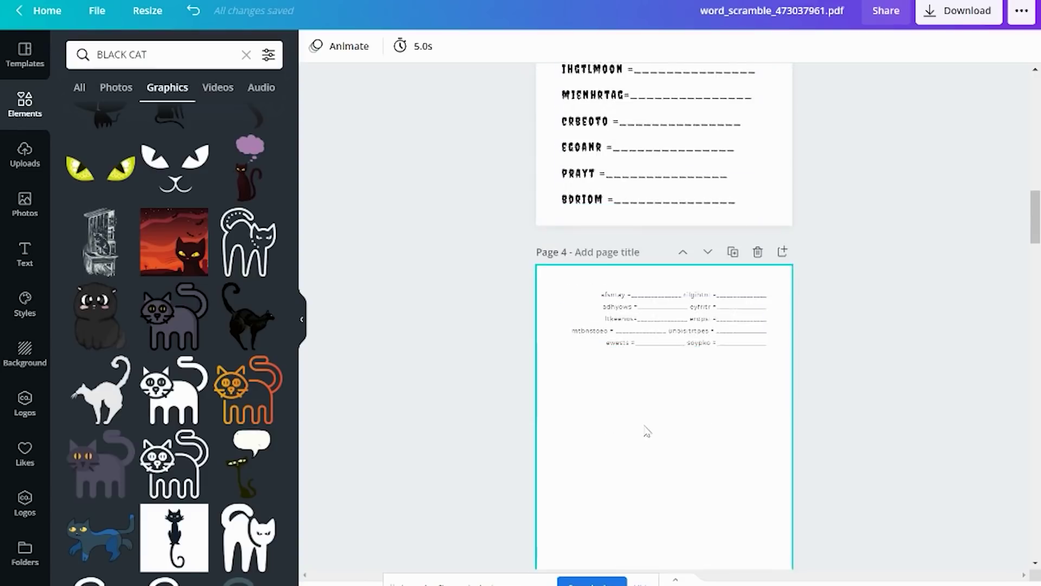
{"action": "left_click", "coordinate": [647, 307]}
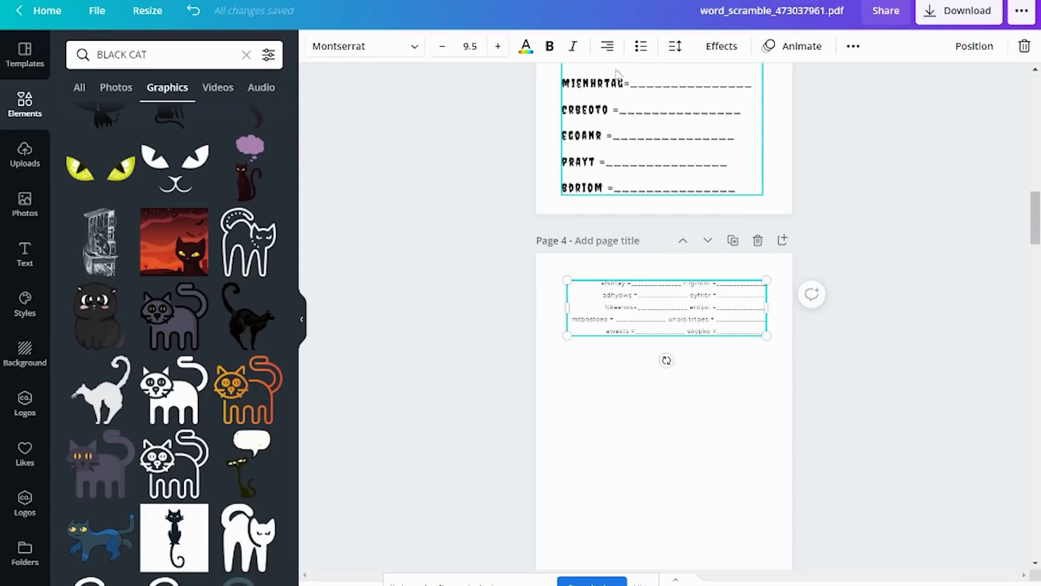
{"action": "left_click", "coordinate": [608, 48]}
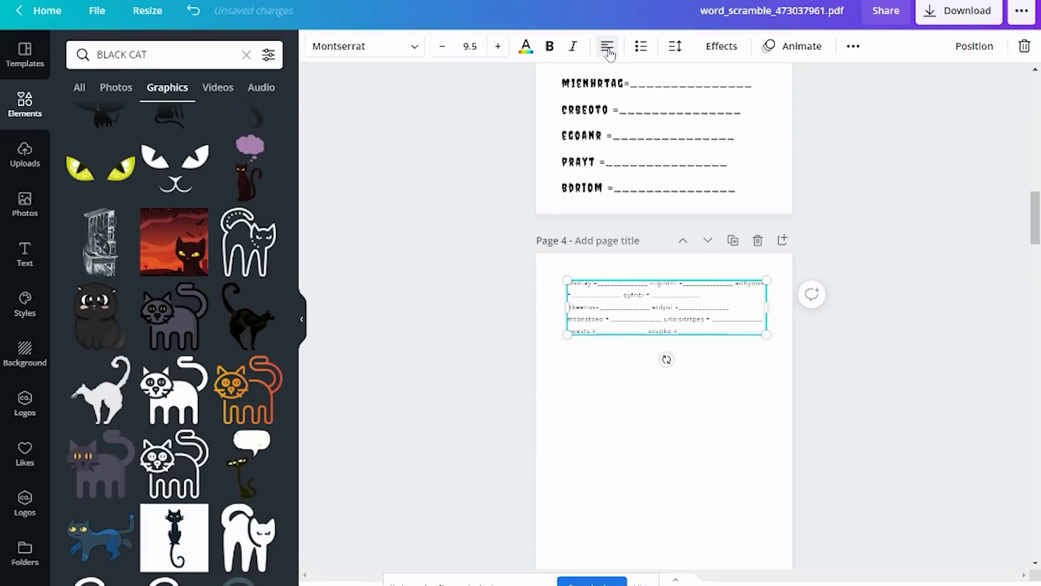
Step: Break up the page 4 list so each scrambled word and its answer blank sit on their own line
{"action": "left_click", "coordinate": [641, 291]}
{"action": "left_click", "coordinate": [650, 286]}
{"action": "key", "text": "Return"}
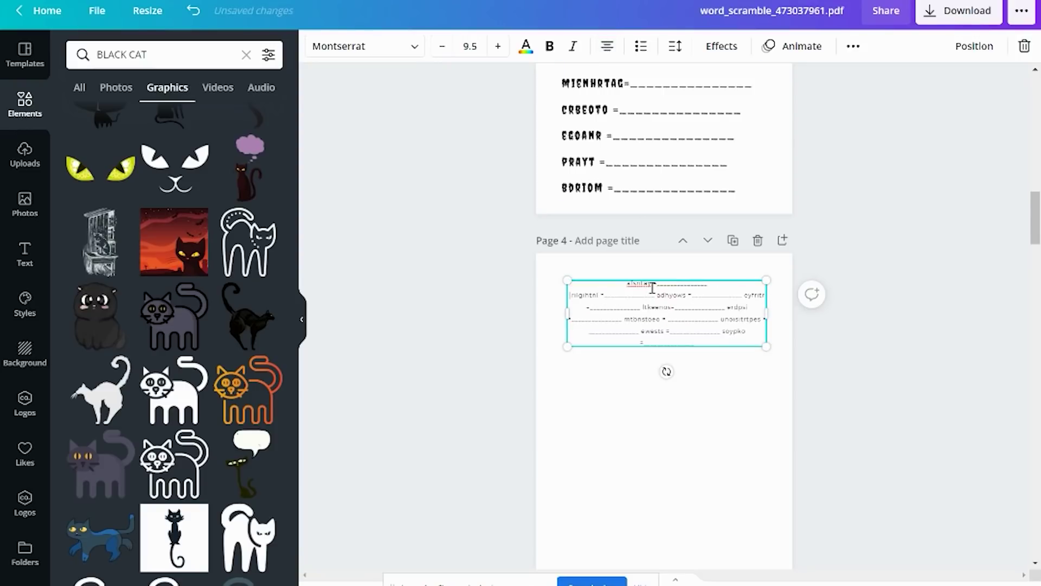
{"action": "left_click", "coordinate": [656, 294]}
{"action": "key", "text": "Return"}
{"action": "left_click", "coordinate": [676, 309]}
{"action": "key", "text": "Return"}
{"action": "left_click", "coordinate": [660, 321]}
{"action": "key", "text": "Return"}
{"action": "left_click", "coordinate": [673, 338]}
{"action": "key", "text": "Return"}
{"action": "left_click", "coordinate": [658, 341]}
{"action": "key", "text": "Return"}
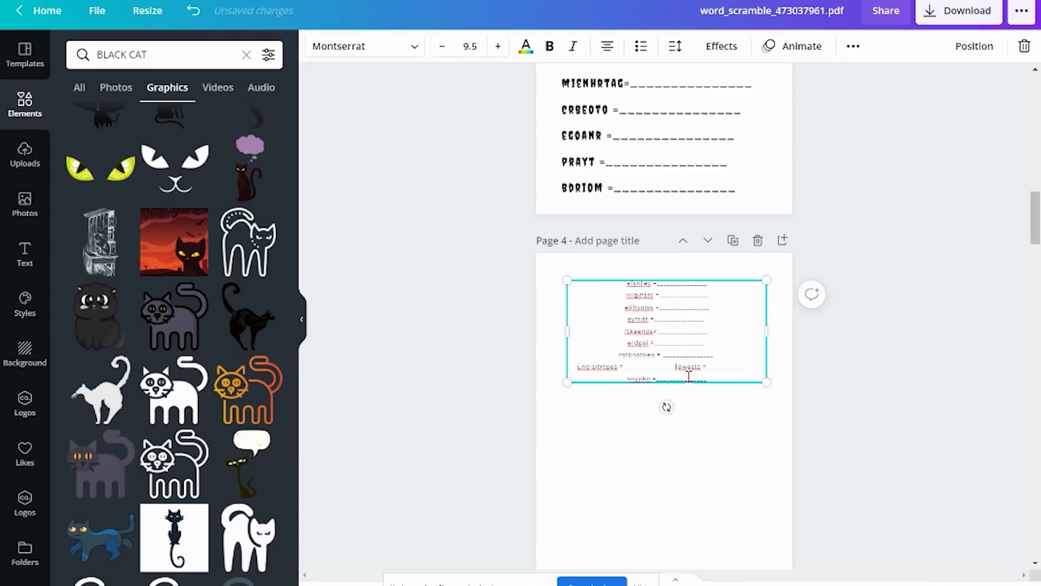
{"action": "left_click", "coordinate": [670, 381]}
{"action": "key", "text": "Return"}
{"action": "key", "text": "ctrl+a"}
{"action": "left_click", "coordinate": [725, 469]}
Step: Change the font of the entire page 4 word list to Jeepers
{"action": "left_click", "coordinate": [577, 299]}
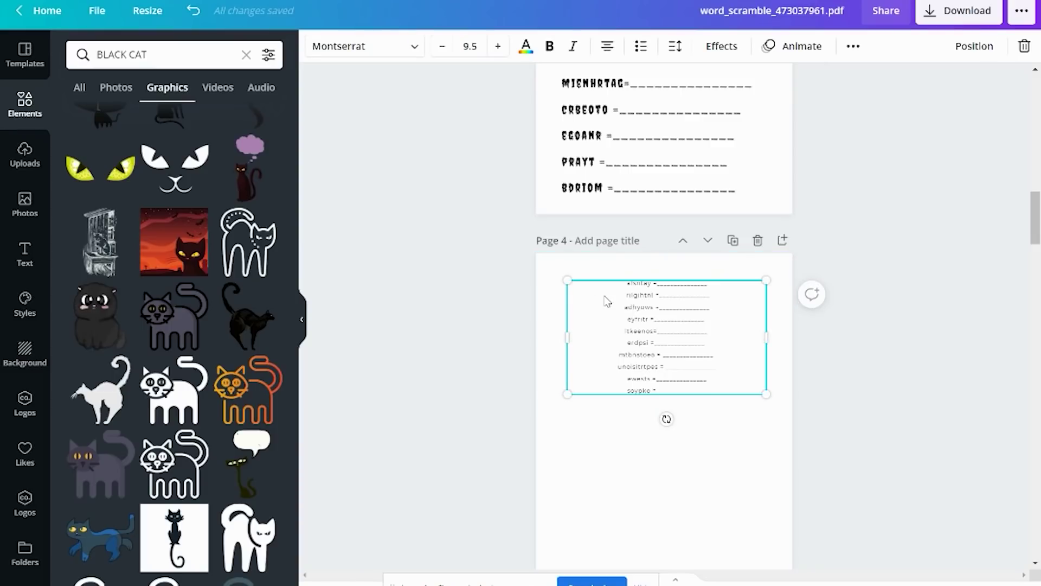
{"action": "left_click", "coordinate": [404, 48]}
{"action": "left_click", "coordinate": [144, 94]}
{"action": "key", "text": "ctrl+a"}
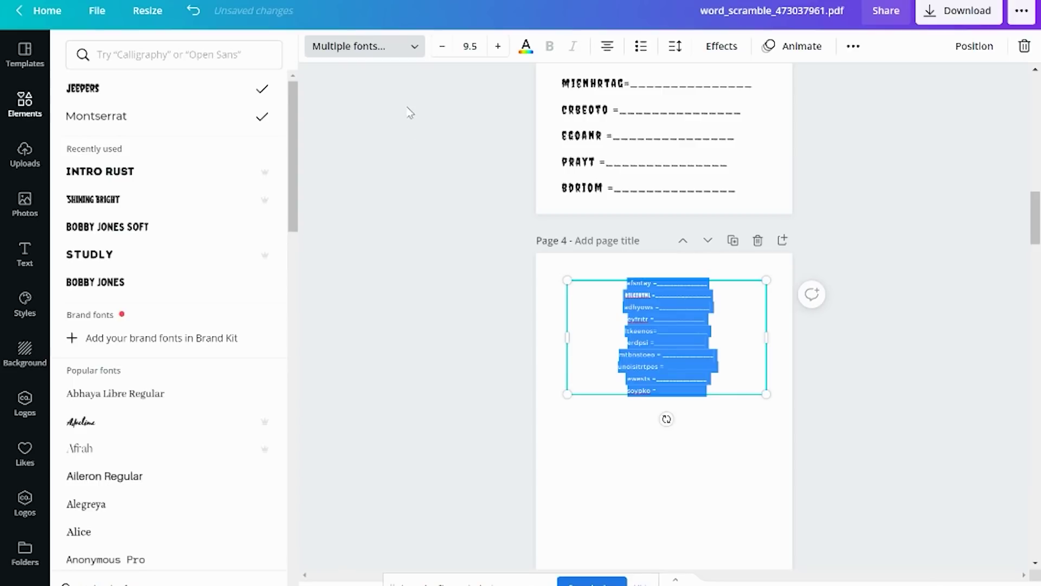
{"action": "left_click", "coordinate": [246, 94]}
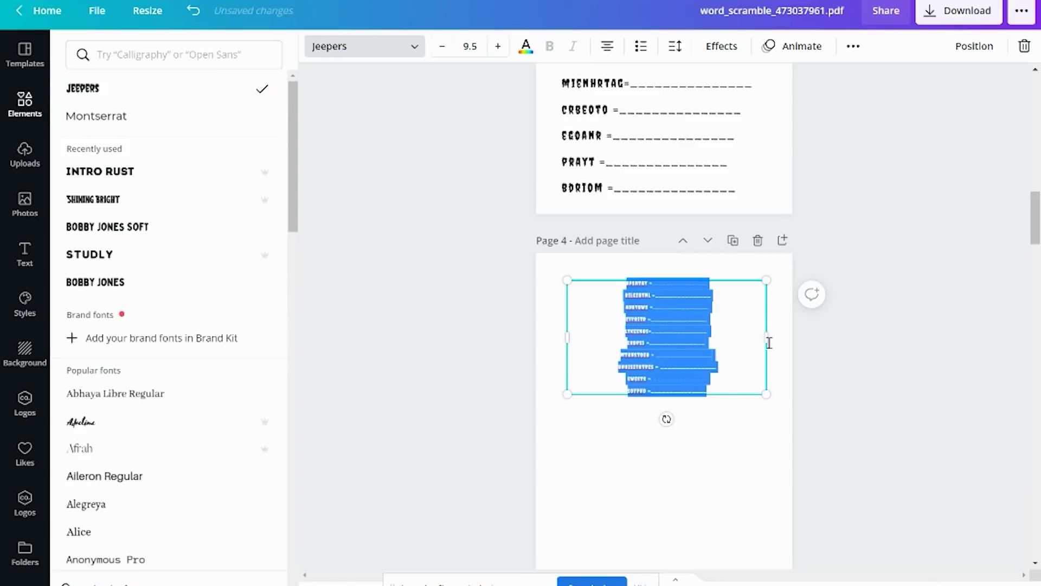
Step: Enlarge the page 4 word list to size 20.2 and fit its text box within the page, leaving room for a title
{"action": "left_click_drag", "start_coordinate": [515, 481], "coordinate": [461, 543]}
{"action": "left_click", "coordinate": [729, 354]}
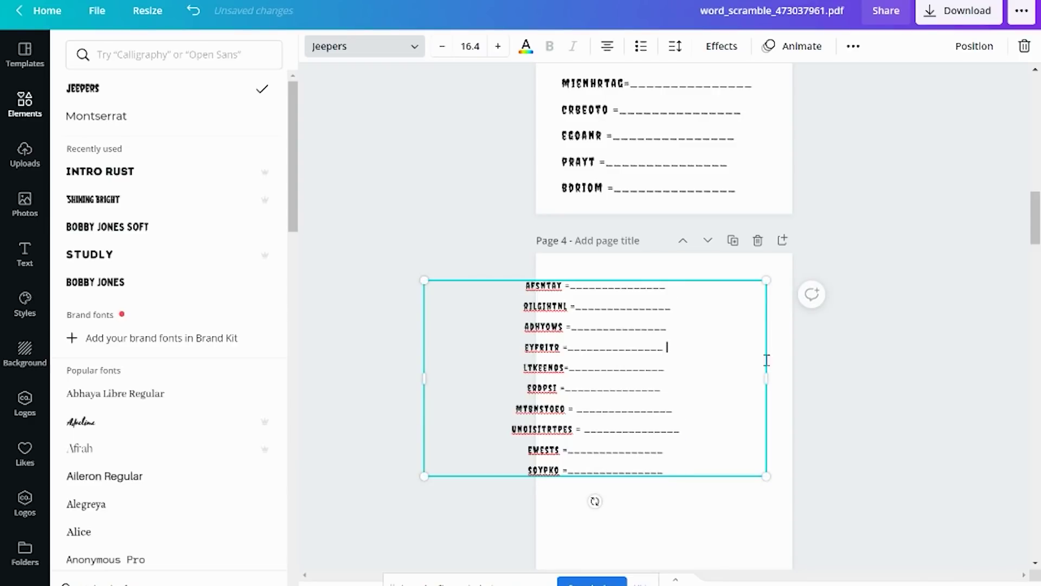
{"action": "left_click_drag", "start_coordinate": [767, 379], "coordinate": [581, 376]}
{"action": "left_click_drag", "start_coordinate": [563, 280], "coordinate": [769, 320]}
{"action": "scroll", "coordinate": [709, 289], "scroll_direction": "down", "scroll_amount": 3}
{"action": "left_click_drag", "start_coordinate": [568, 318], "coordinate": [557, 340]}
{"action": "left_click", "coordinate": [851, 271]}
{"action": "left_click", "coordinate": [674, 260]}
Step: Copy the grouped "Unscramble the words" title and cat graphic from page 3 onto page 4
{"action": "scroll", "coordinate": [674, 261], "scroll_direction": "up", "scroll_amount": 10}
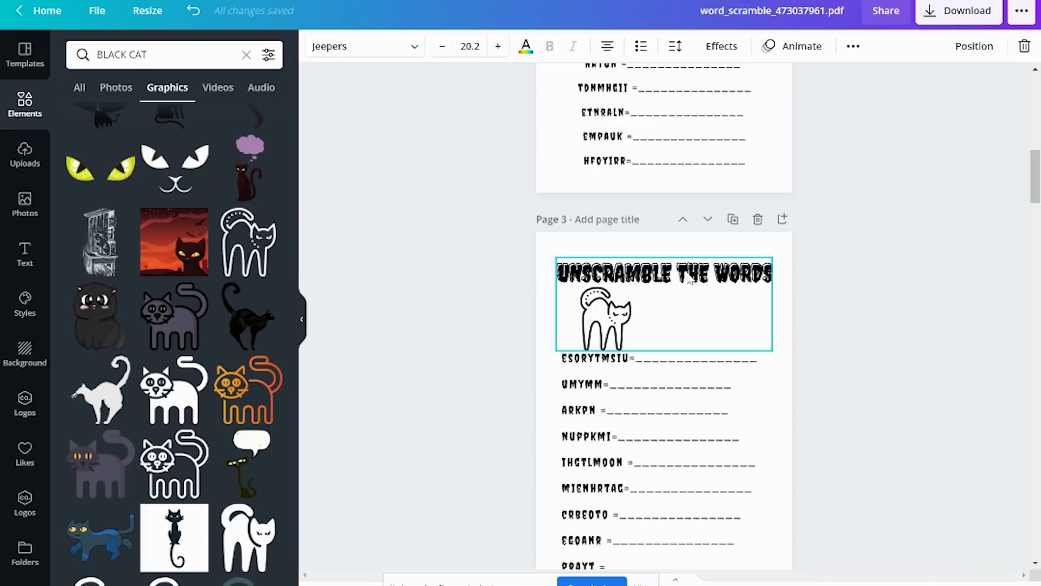
{"action": "right_click", "coordinate": [661, 301]}
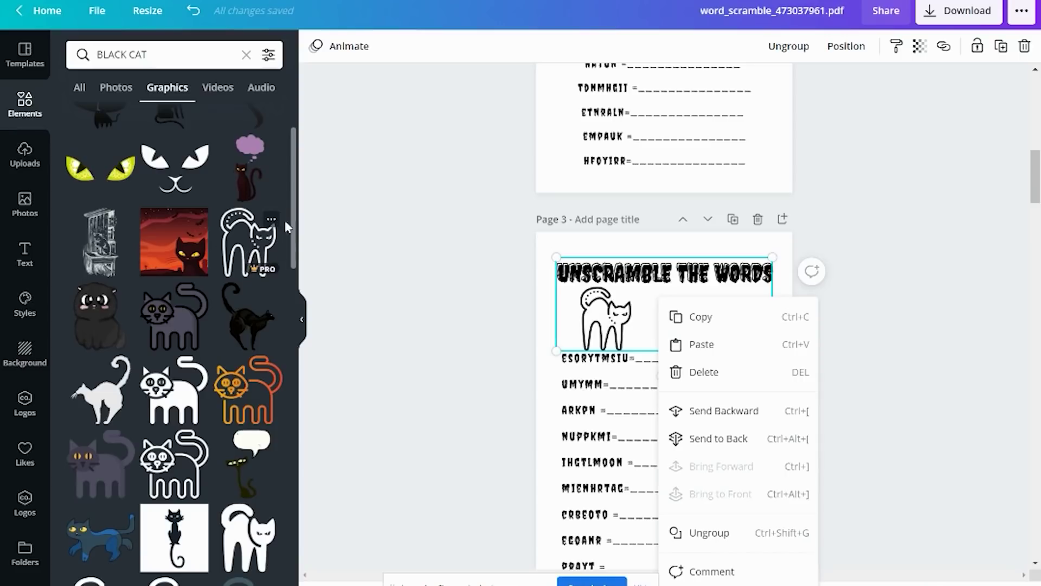
{"action": "left_click", "coordinate": [702, 320]}
{"action": "scroll", "coordinate": [704, 321], "scroll_direction": "down", "scroll_amount": 10}
{"action": "key", "text": "ctrl+v"}
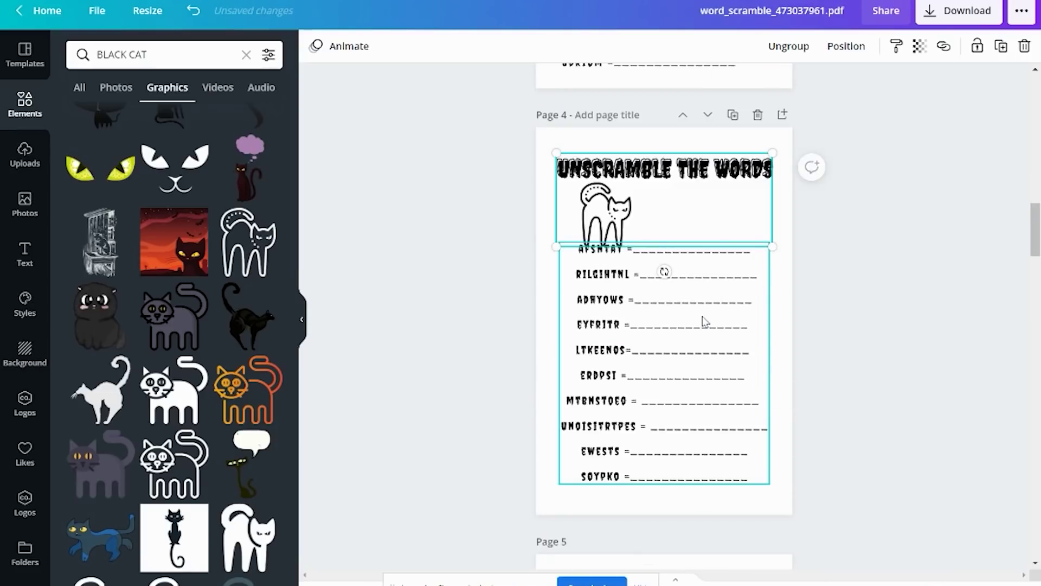
{"action": "left_click", "coordinate": [850, 288]}
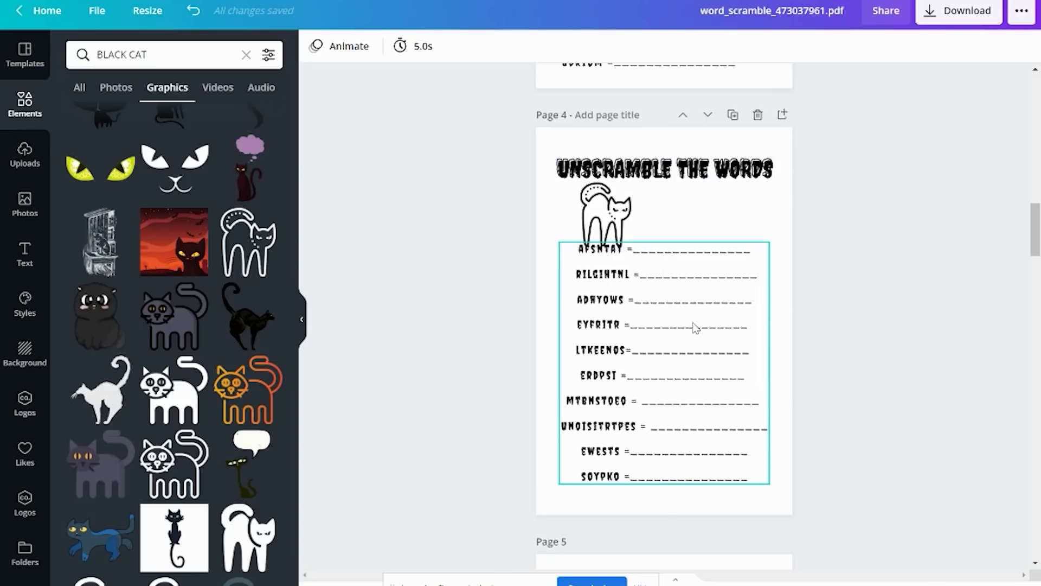
Step: Centre the text of the solution list on page 11
{"action": "scroll", "coordinate": [879, 227], "scroll_direction": "down", "scroll_amount": 3}
{"action": "scroll", "coordinate": [879, 229], "scroll_direction": "down", "scroll_amount": 20}
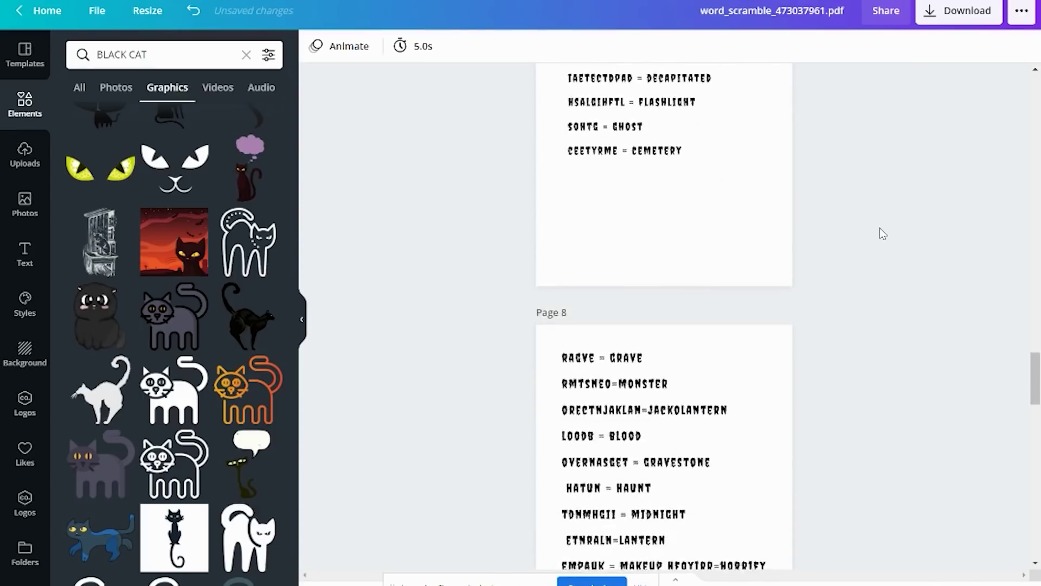
{"action": "scroll", "coordinate": [879, 228], "scroll_direction": "down", "scroll_amount": 10}
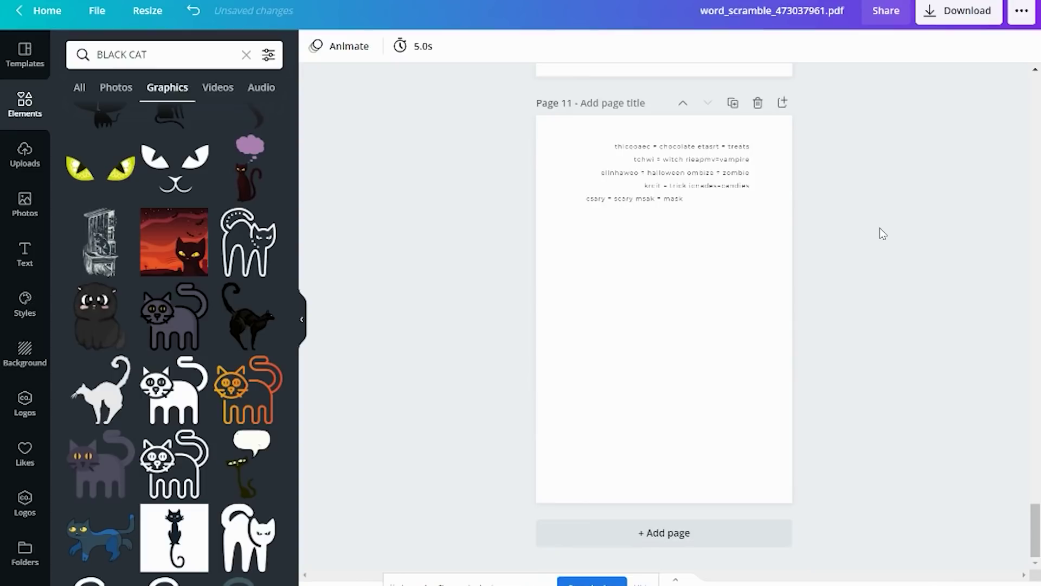
{"action": "scroll", "coordinate": [879, 228], "scroll_direction": "up", "scroll_amount": 20}
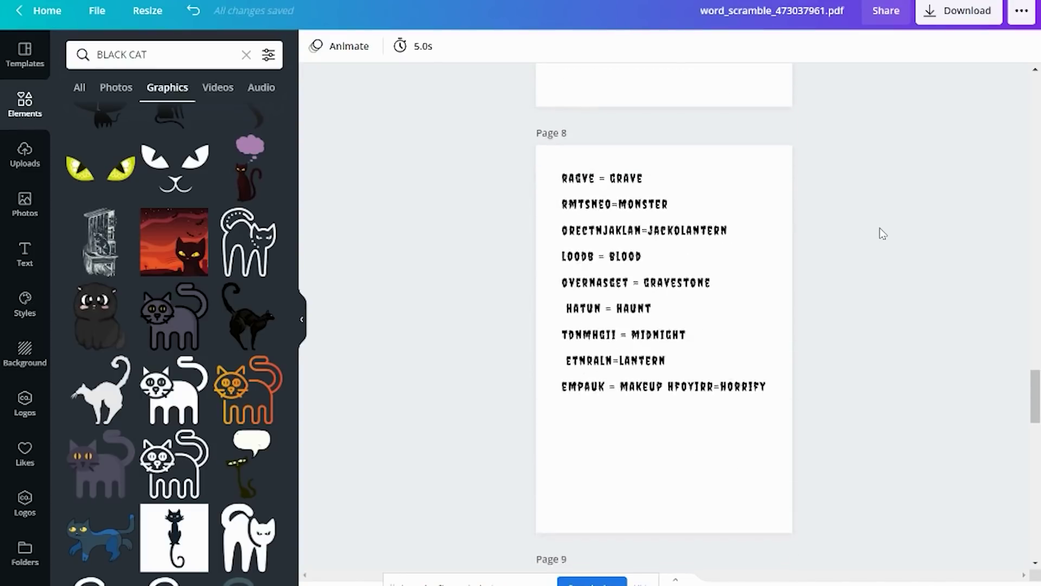
{"action": "scroll", "coordinate": [882, 233], "scroll_direction": "up", "scroll_amount": 2}
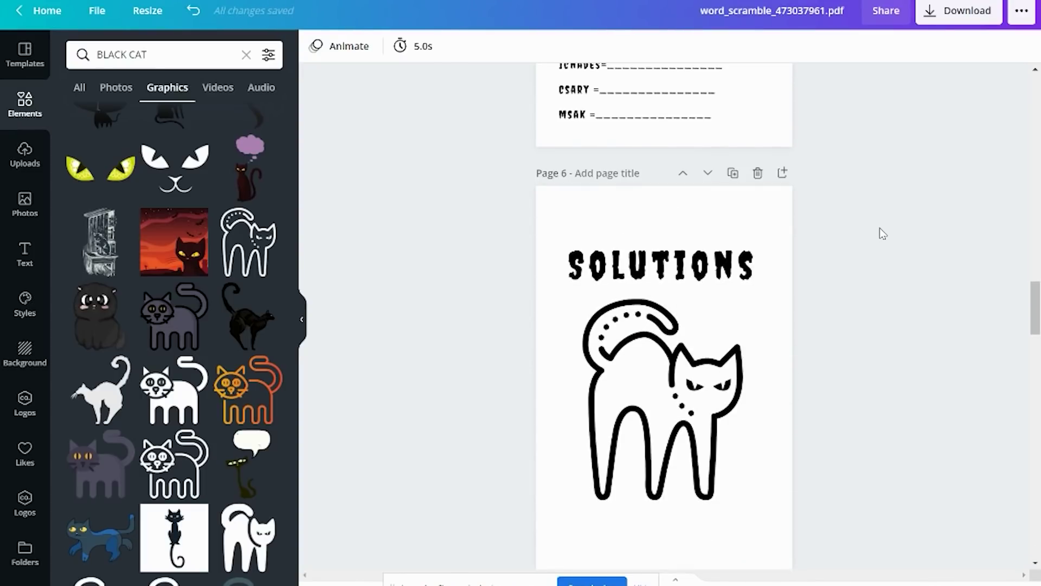
{"action": "scroll", "coordinate": [880, 229], "scroll_direction": "down", "scroll_amount": 20}
{"action": "left_click", "coordinate": [640, 156]}
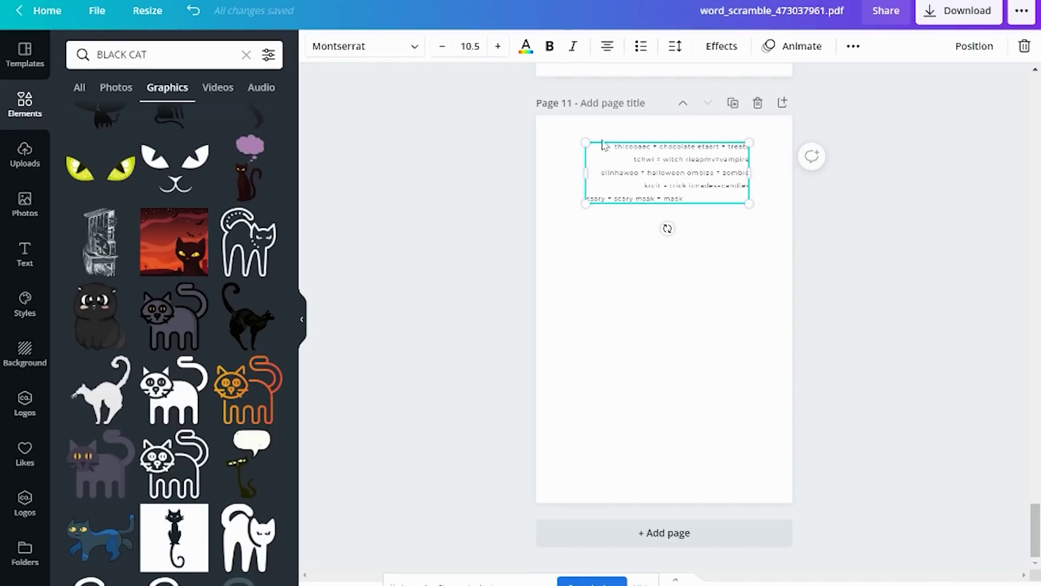
{"action": "left_click", "coordinate": [612, 51]}
{"action": "left_click", "coordinate": [612, 51]}
{"action": "left_click", "coordinate": [612, 51]}
{"action": "left_click", "coordinate": [612, 51]}
Step: Split the page 11 solution list so each scrambled word and its answer occupy a separate line
{"action": "left_click", "coordinate": [653, 169]}
{"action": "left_click", "coordinate": [654, 168]}
{"action": "left_click", "coordinate": [638, 172]}
{"action": "key", "text": "Return"}
{"action": "left_click", "coordinate": [658, 184]}
{"action": "key", "text": "Return"}
{"action": "left_click", "coordinate": [679, 196]}
{"action": "key", "text": "Return"}
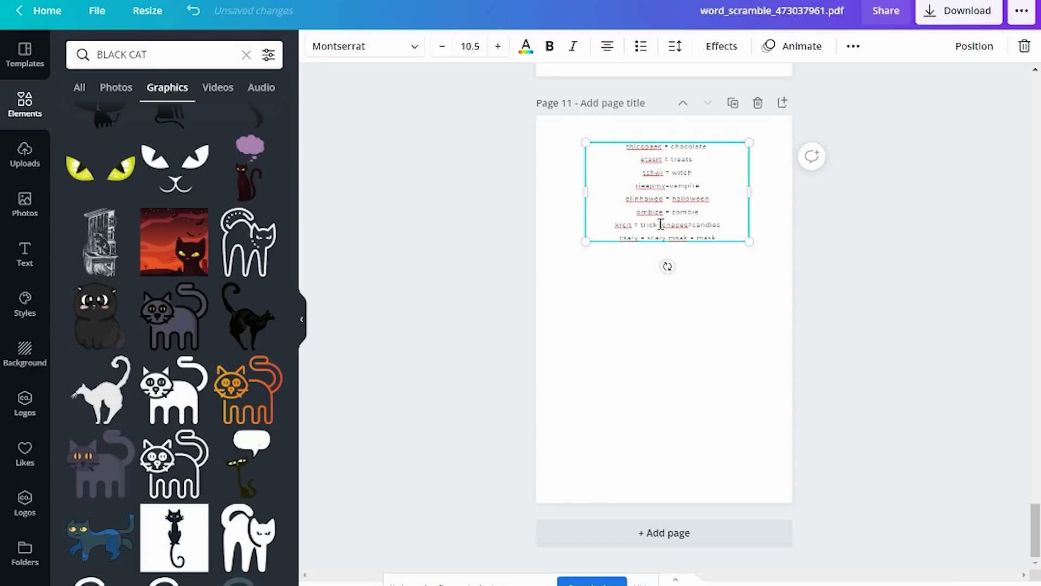
{"action": "left_click", "coordinate": [660, 225]}
{"action": "key", "text": "Return"}
{"action": "left_click", "coordinate": [669, 251]}
{"action": "key", "text": "Return"}
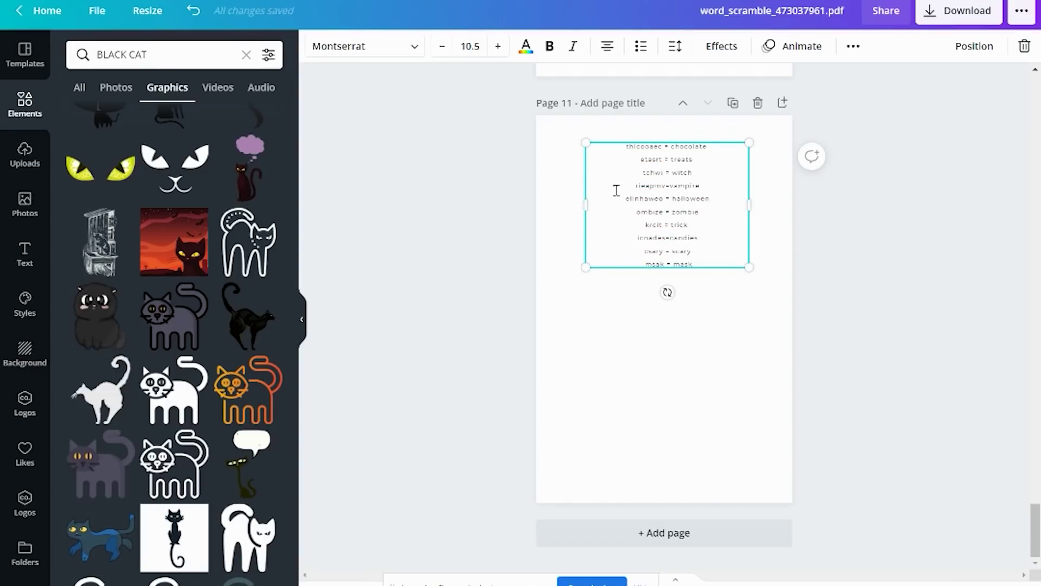
Step: Set the page 11 solution list in Jeepers, enlarge it to about size 21 and move it fully onto the page
{"action": "key", "text": "ctrl+a"}
{"action": "left_click", "coordinate": [364, 46]}
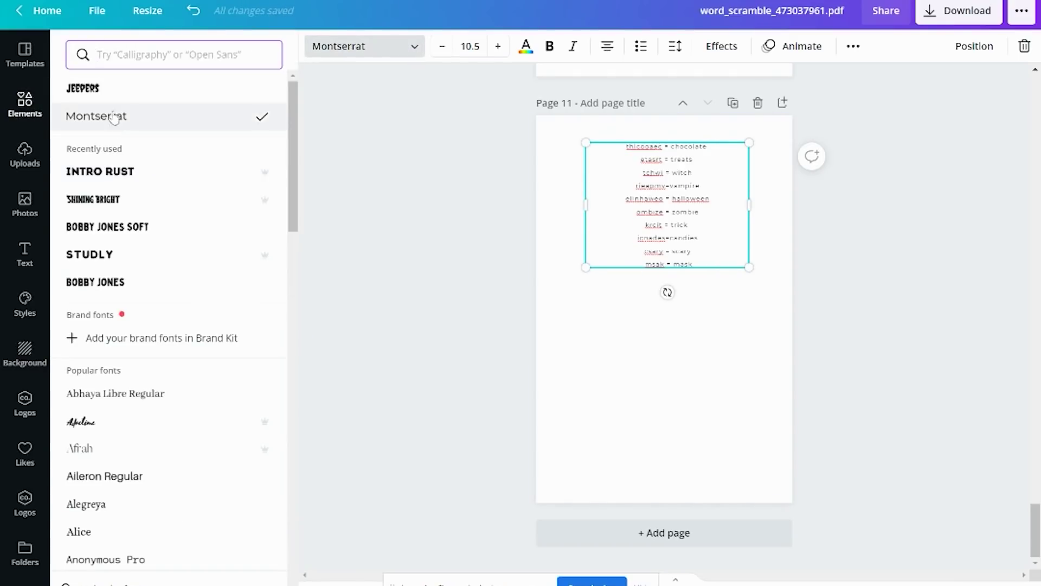
{"action": "left_click", "coordinate": [115, 87]}
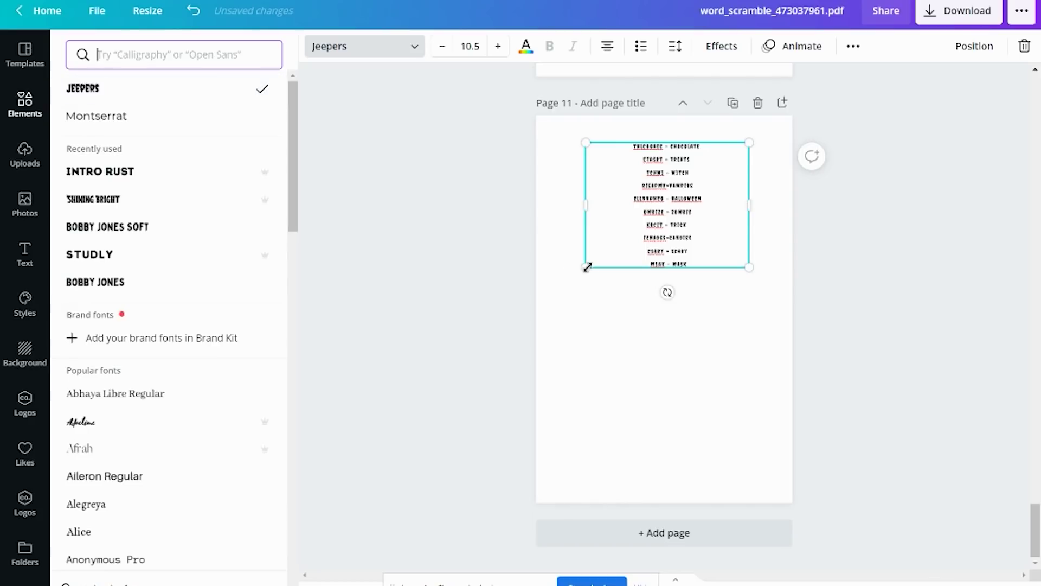
{"action": "left_click_drag", "start_coordinate": [552, 344], "coordinate": [488, 474]}
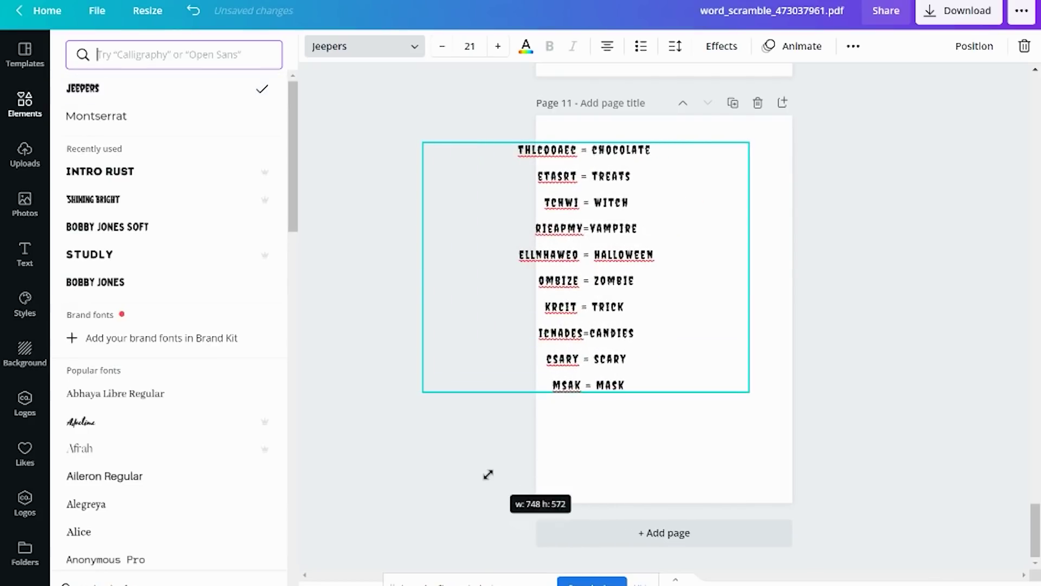
{"action": "left_click", "coordinate": [655, 277]}
{"action": "left_click_drag", "start_coordinate": [613, 254], "coordinate": [703, 320]}
{"action": "left_click", "coordinate": [799, 318]}
{"action": "left_click", "coordinate": [851, 356]}
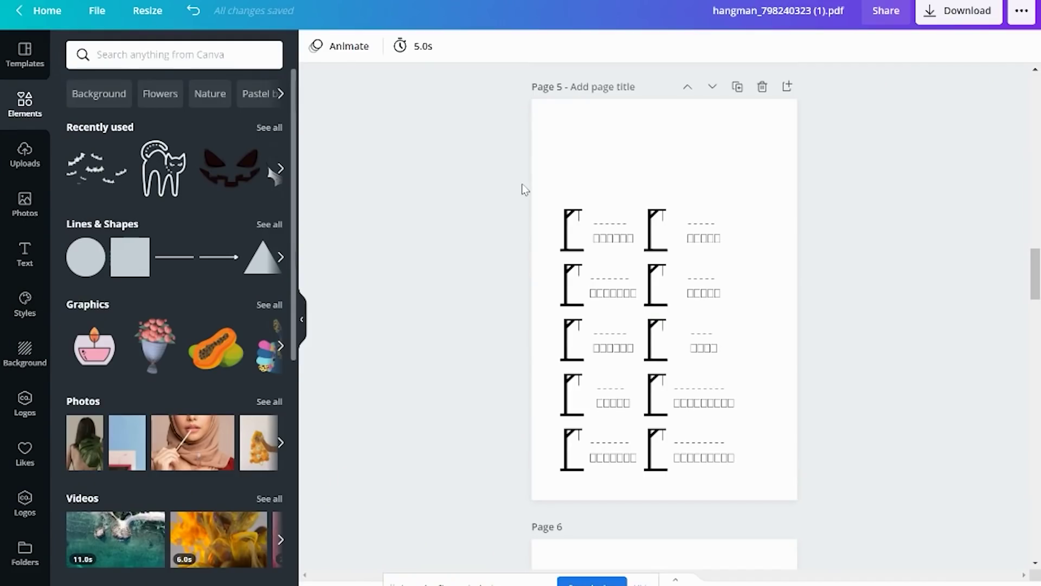
Step: Enlarge all ten hangman puzzles together on page 5 of the hangman document, keeping space above them for a title
{"action": "left_click_drag", "start_coordinate": [541, 183], "coordinate": [806, 510]}
{"action": "left_click_drag", "start_coordinate": [768, 145], "coordinate": [771, 169]}
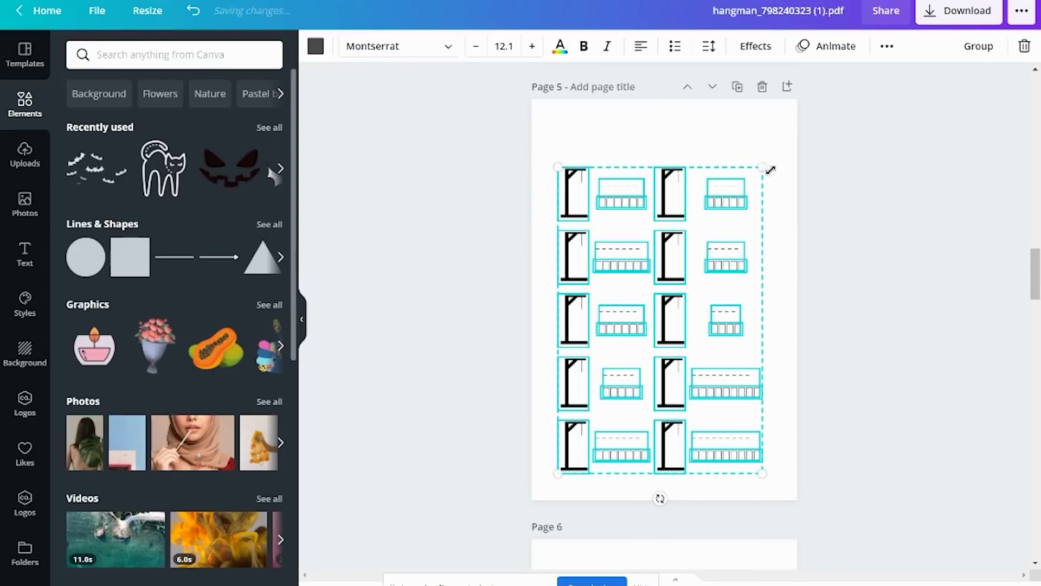
{"action": "left_click", "coordinate": [805, 214]}
{"action": "scroll", "coordinate": [806, 215], "scroll_direction": "up", "scroll_amount": 10}
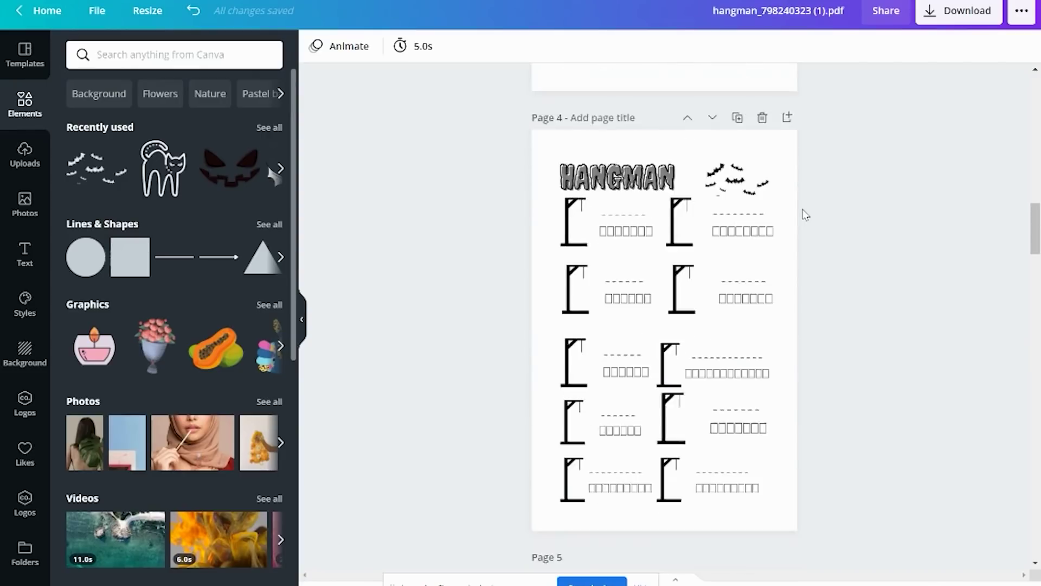
Step: Copy the grouped HANGMAN title and bats from page 4 and paste them above the puzzles on page 5
{"action": "scroll", "coordinate": [805, 215], "scroll_direction": "down", "scroll_amount": 1}
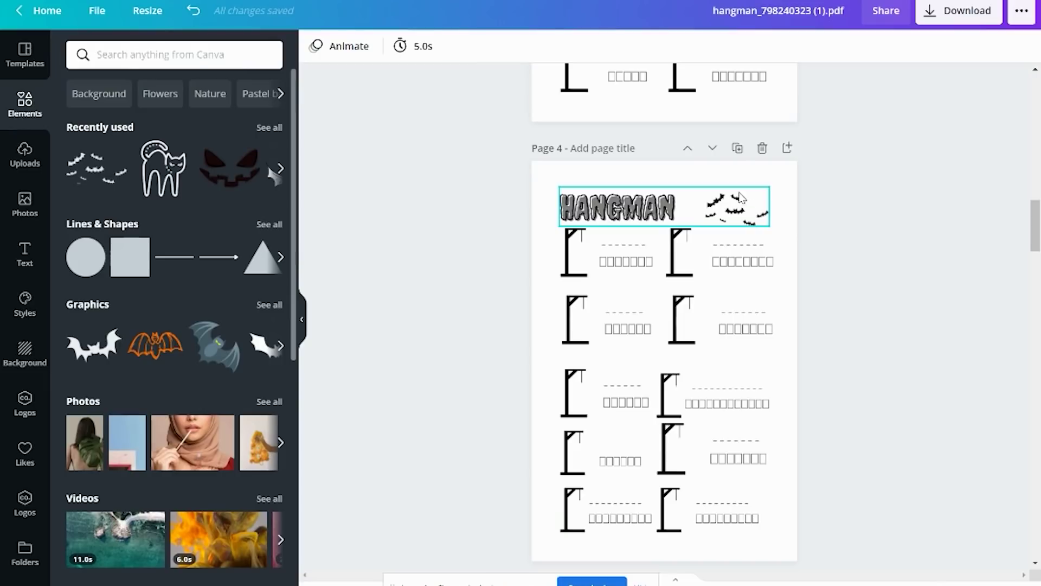
{"action": "scroll", "coordinate": [746, 201], "scroll_direction": "down", "scroll_amount": 8}
{"action": "scroll", "coordinate": [715, 272], "scroll_direction": "up", "scroll_amount": 4}
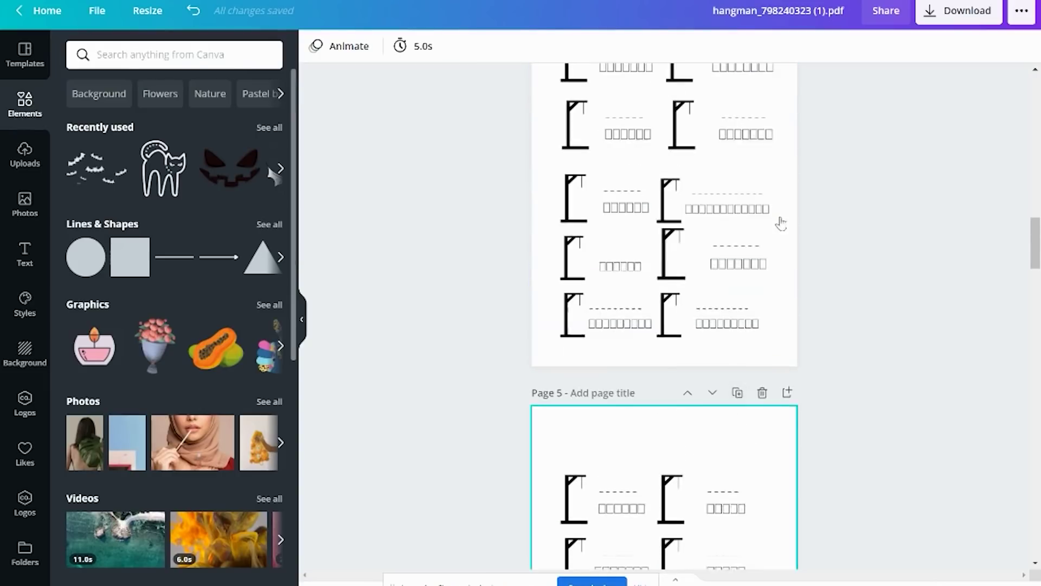
{"action": "scroll", "coordinate": [725, 185], "scroll_direction": "up", "scroll_amount": 4}
{"action": "left_click", "coordinate": [638, 243]}
{"action": "right_click", "coordinate": [638, 243]}
{"action": "left_click", "coordinate": [662, 260]}
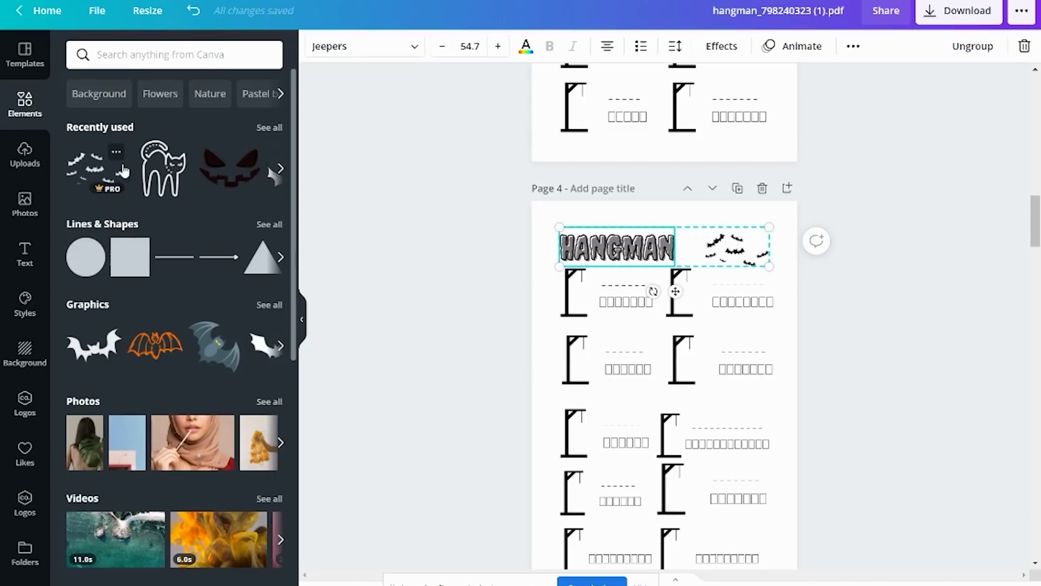
{"action": "key", "text": "ctrl+z"}
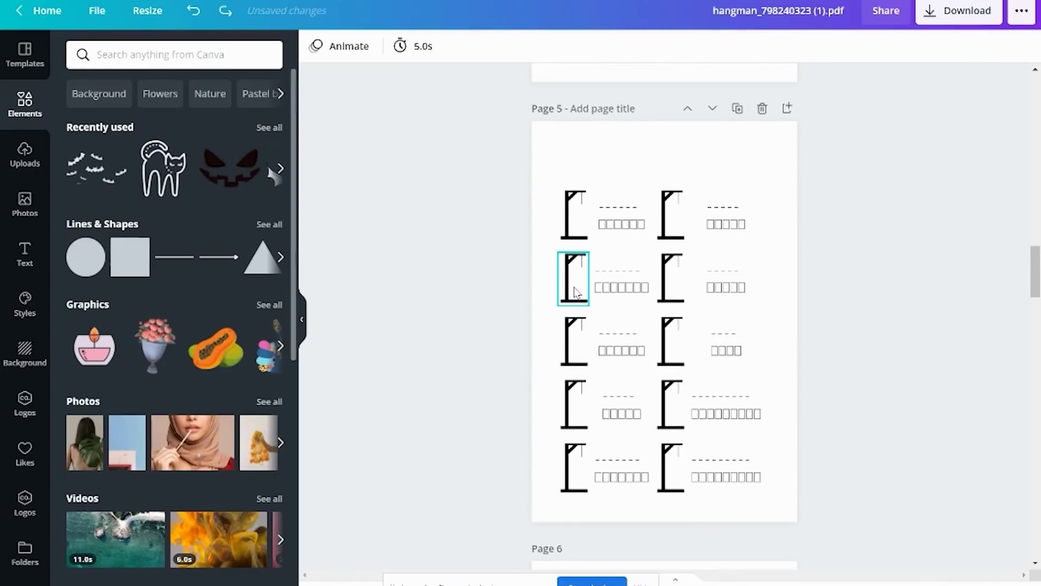
{"action": "key", "text": "ctrl+v"}
{"action": "left_click", "coordinate": [851, 296]}
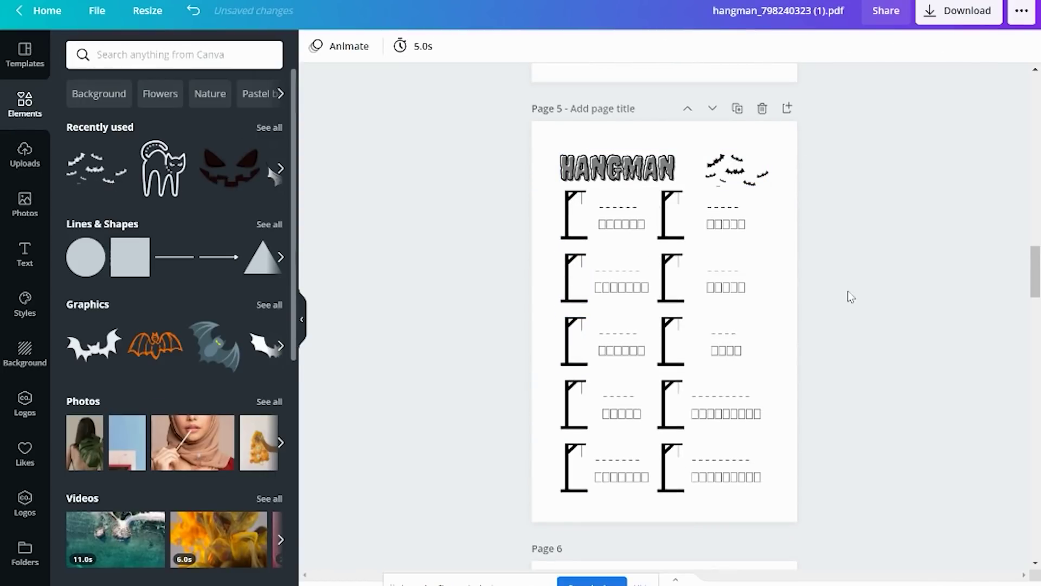
Step: Examine the decorated hangman puzzle pages, the SOLUTIONS title page and the start of the answer list
{"action": "scroll", "coordinate": [851, 296], "scroll_direction": "down", "scroll_amount": 5}
{"action": "scroll", "coordinate": [850, 296], "scroll_direction": "up", "scroll_amount": 12}
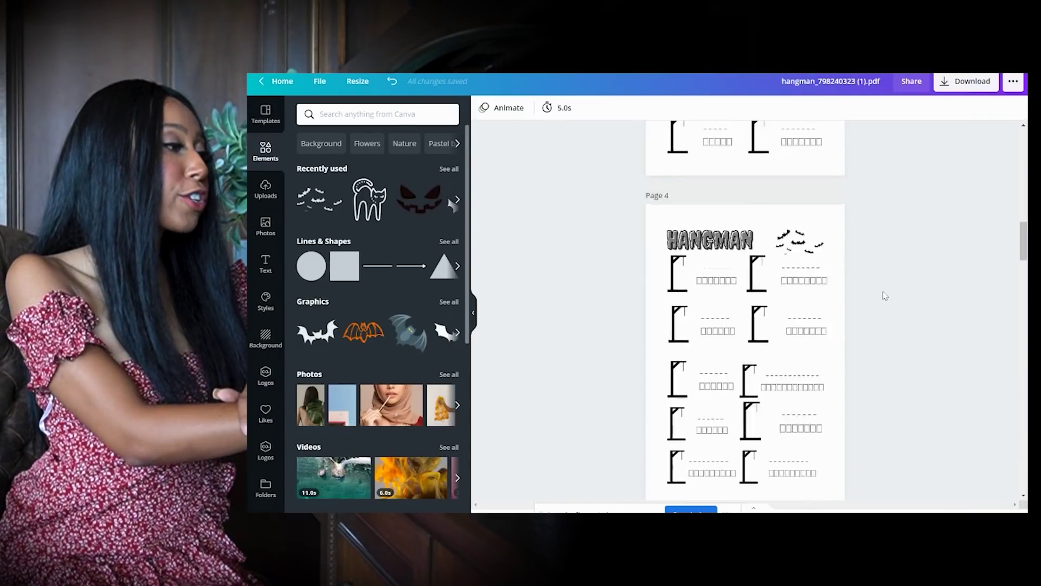
{"action": "scroll", "coordinate": [885, 296], "scroll_direction": "down", "scroll_amount": 5}
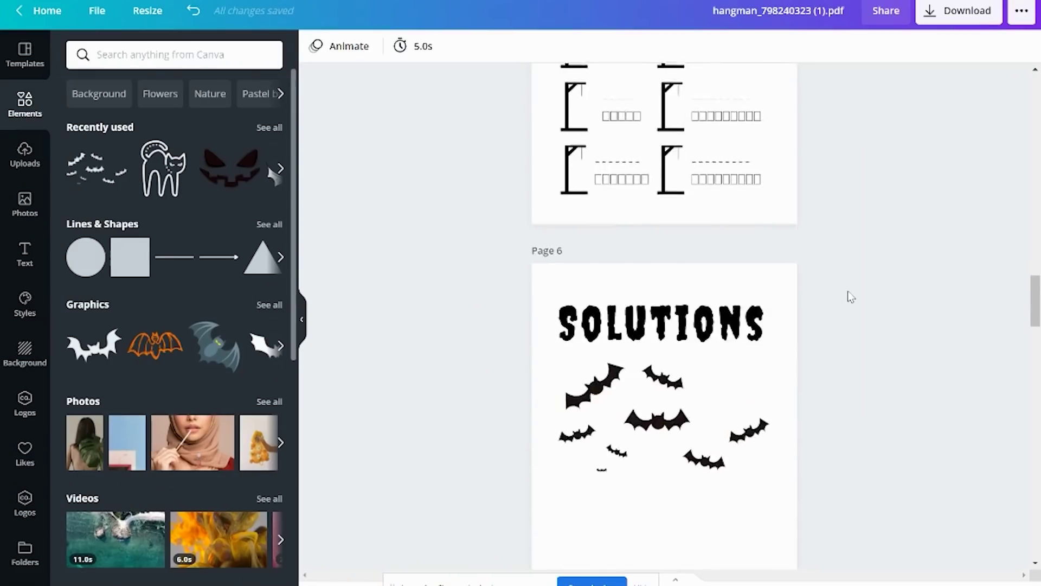
{"action": "scroll", "coordinate": [848, 296], "scroll_direction": "down", "scroll_amount": 2}
{"action": "scroll", "coordinate": [688, 293], "scroll_direction": "up", "scroll_amount": 2}
{"action": "scroll", "coordinate": [687, 293], "scroll_direction": "down", "scroll_amount": 1}
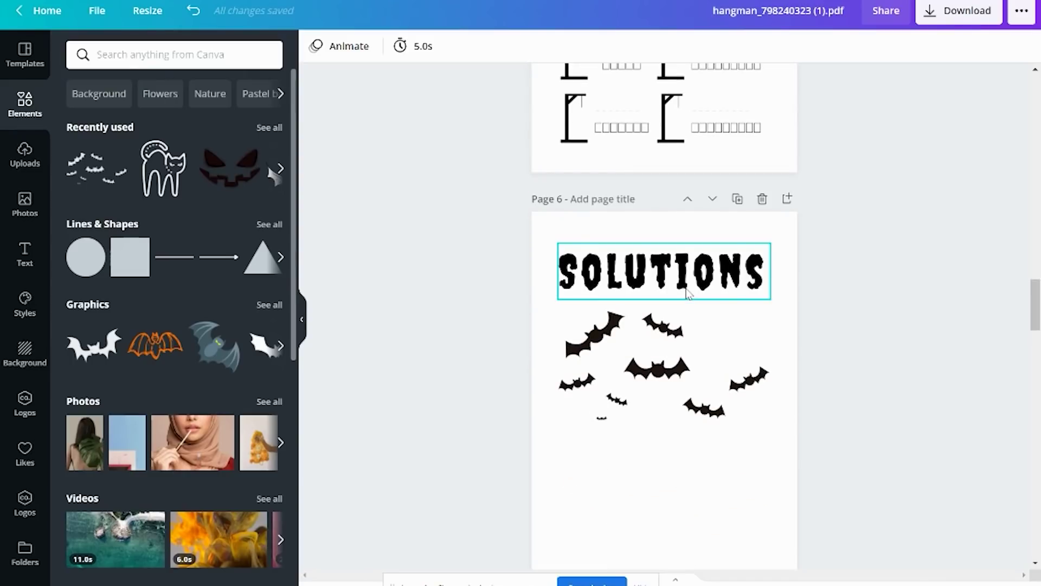
{"action": "scroll", "coordinate": [687, 293], "scroll_direction": "up", "scroll_amount": 5}
{"action": "scroll", "coordinate": [687, 292], "scroll_direction": "down", "scroll_amount": 20}
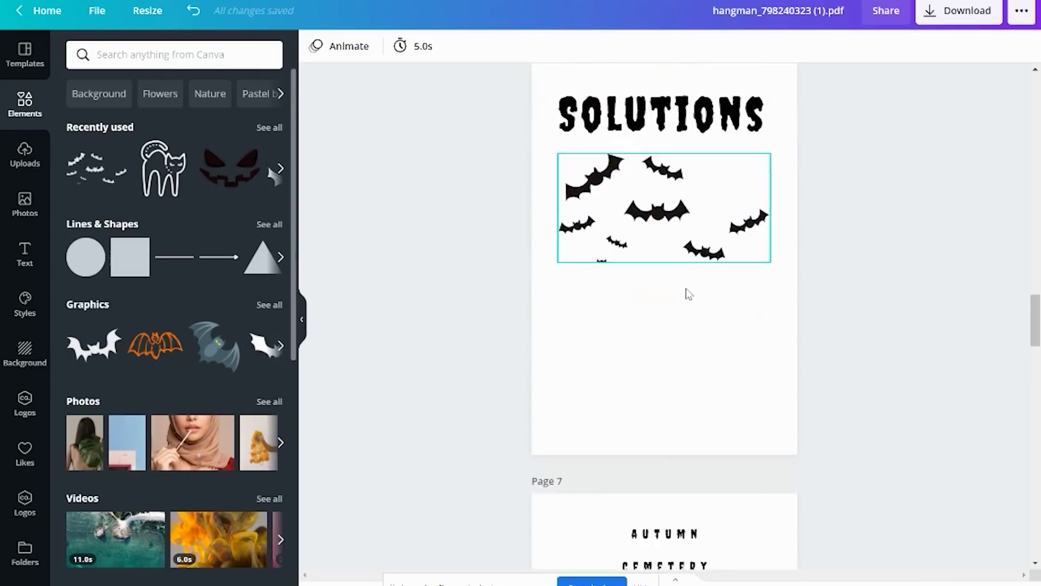
{"action": "scroll", "coordinate": [688, 293], "scroll_direction": "down", "scroll_amount": 15}
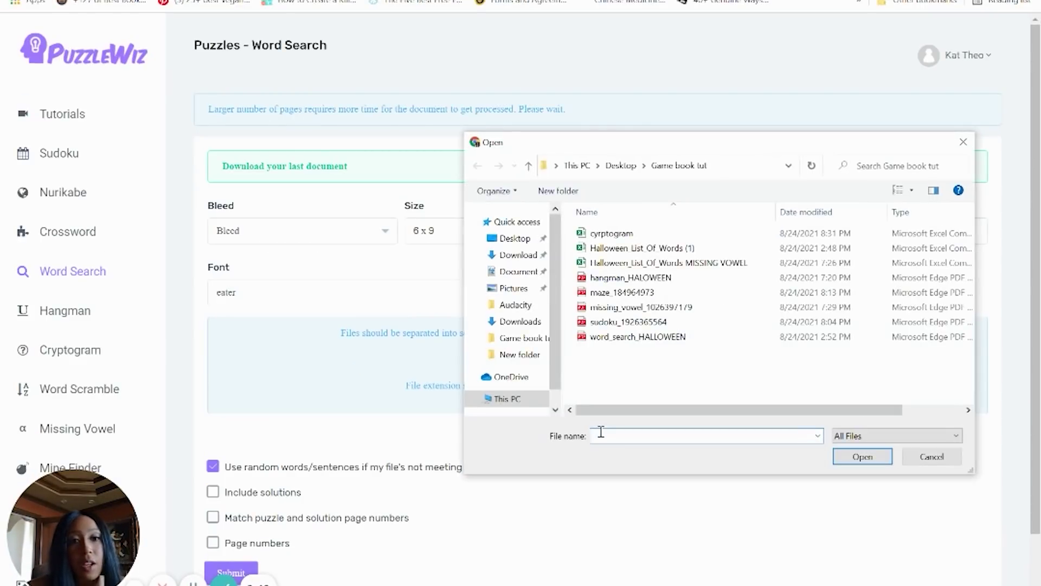
Step: Switch to PuzzleWiz and generate a 10-page, 6 x 9 word search from Halloween_List_Of_Words (1).csv with solutions and no random words
{"action": "double_click", "coordinate": [659, 249]}
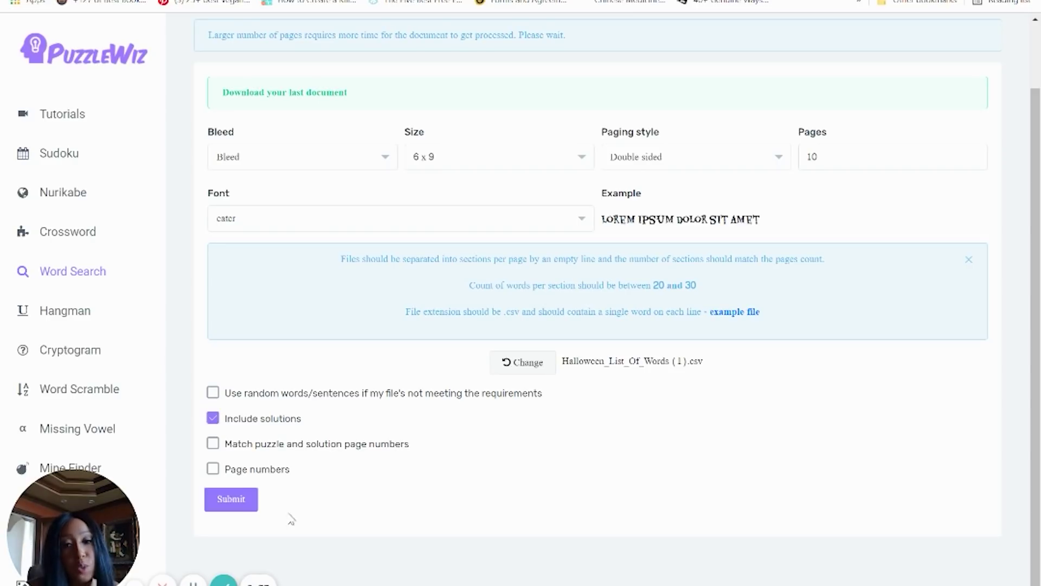
{"action": "left_click", "coordinate": [241, 507]}
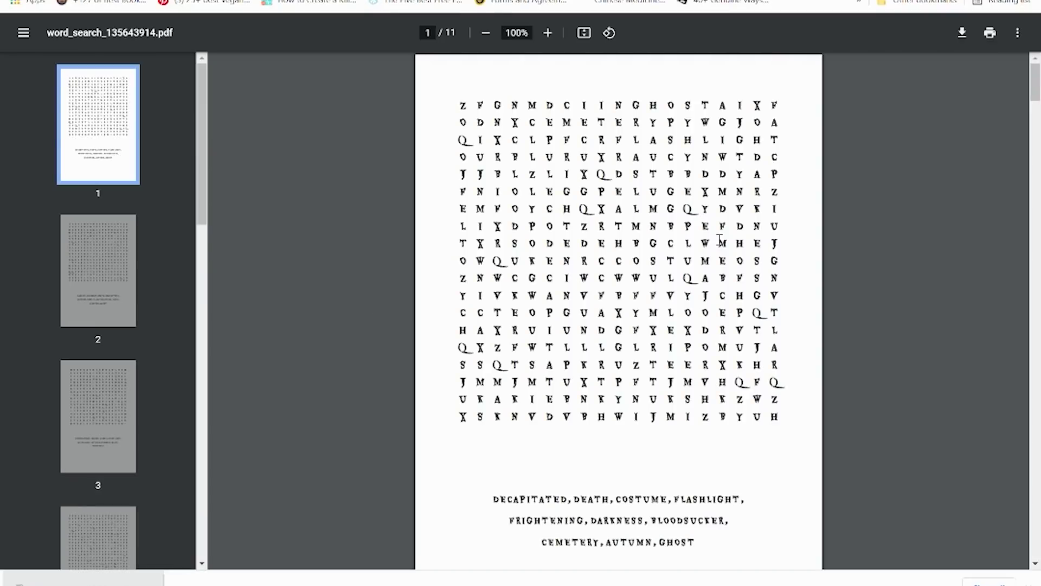
Step: Look through the generated word search PDF, checking the puzzle grids, word lists and marked solution pages
{"action": "scroll", "coordinate": [720, 239], "scroll_direction": "down", "scroll_amount": 12}
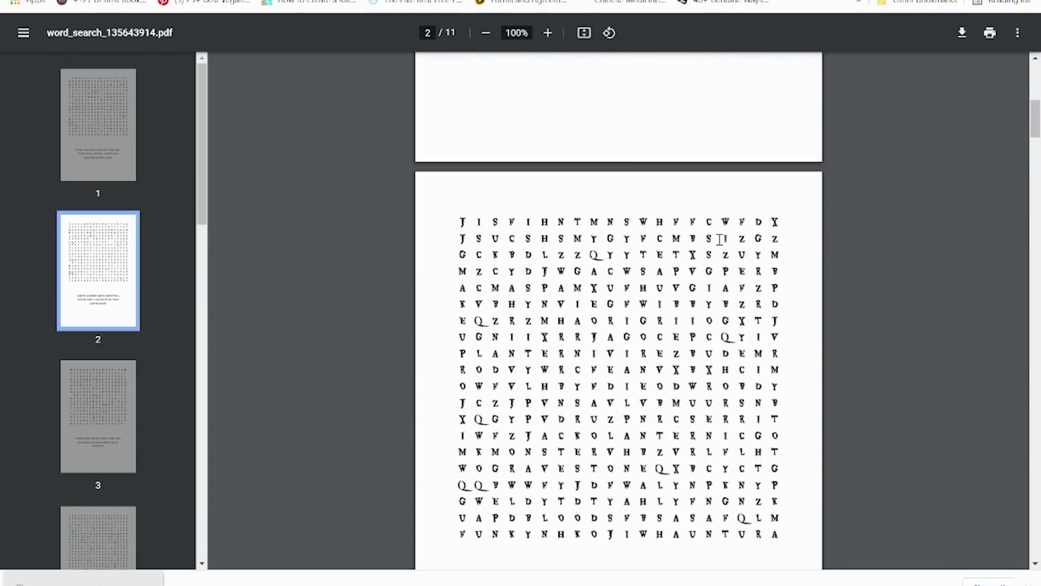
{"action": "scroll", "coordinate": [719, 239], "scroll_direction": "down", "scroll_amount": 20}
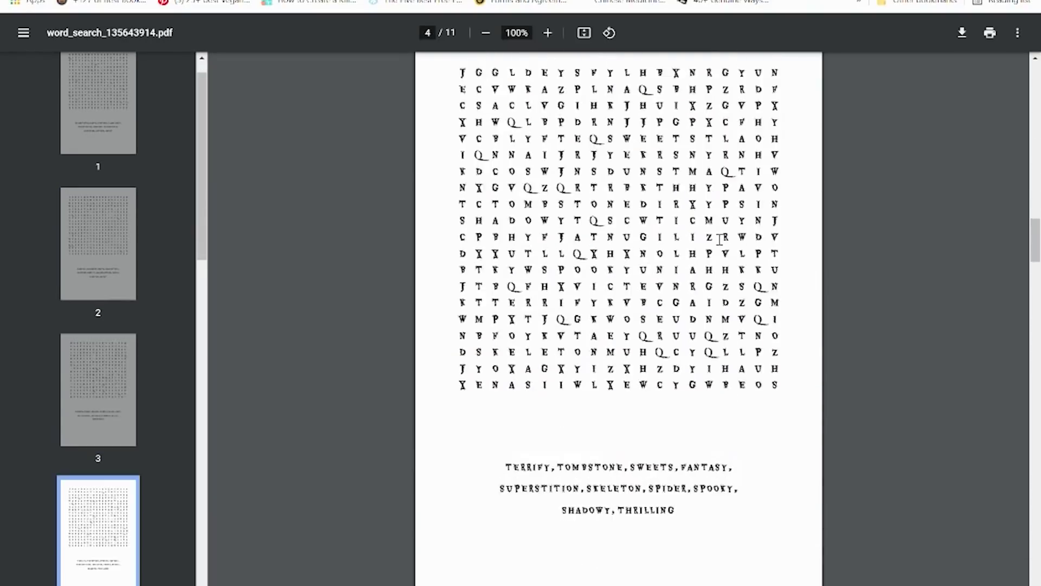
{"action": "scroll", "coordinate": [719, 239], "scroll_direction": "down", "scroll_amount": 17}
{"action": "scroll", "coordinate": [719, 239], "scroll_direction": "up", "scroll_amount": 12}
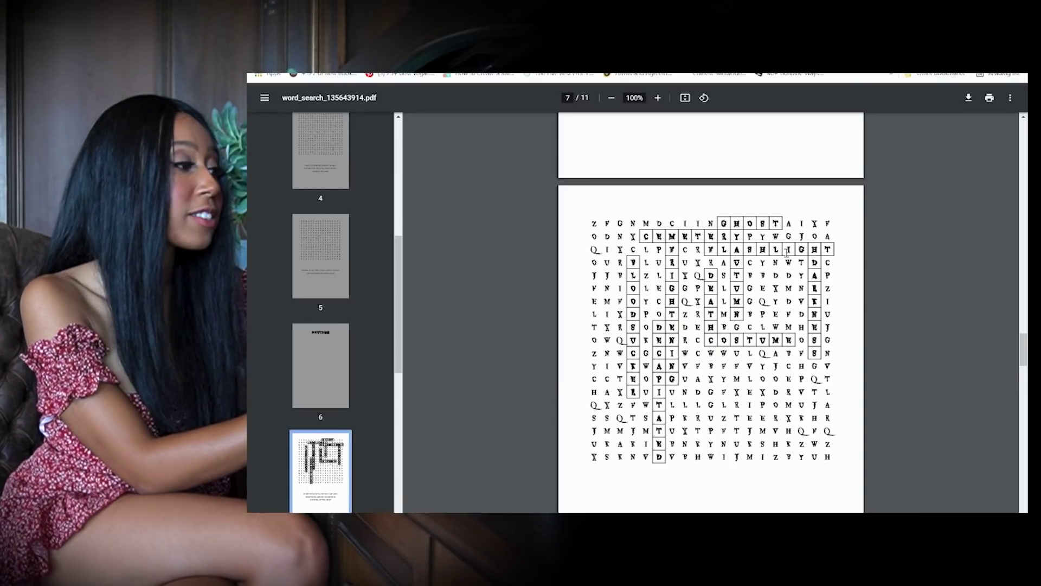
{"action": "scroll", "coordinate": [787, 253], "scroll_direction": "down", "scroll_amount": 3}
{"action": "scroll", "coordinate": [787, 253], "scroll_direction": "down", "scroll_amount": 20}
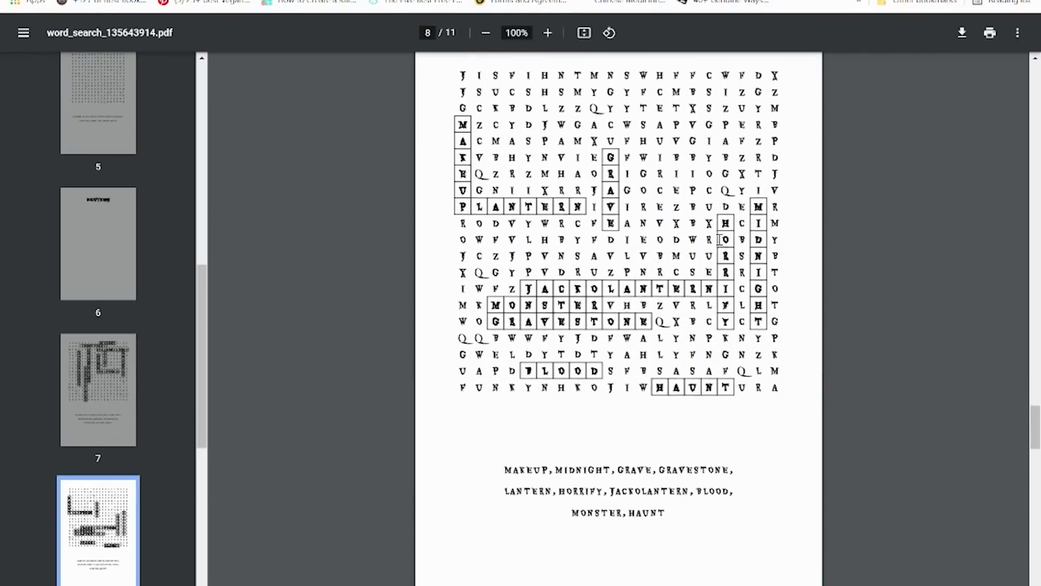
{"action": "scroll", "coordinate": [719, 239], "scroll_direction": "down", "scroll_amount": 5}
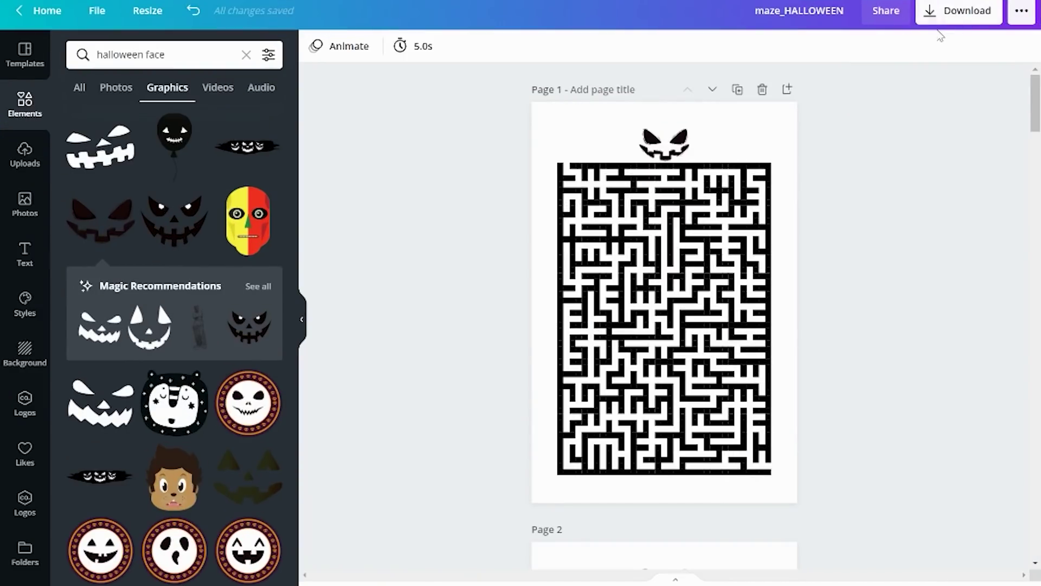
Step: Switch to Canva and download all 10 pages of the maze_HALLOWEEN design as PNG
{"action": "left_click", "coordinate": [960, 11]}
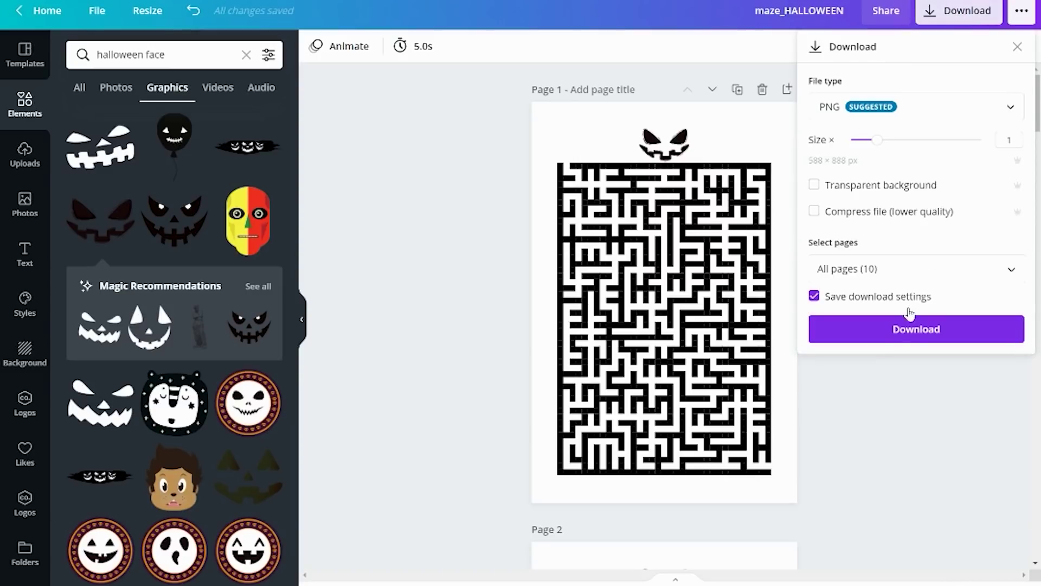
{"action": "left_click", "coordinate": [897, 329]}
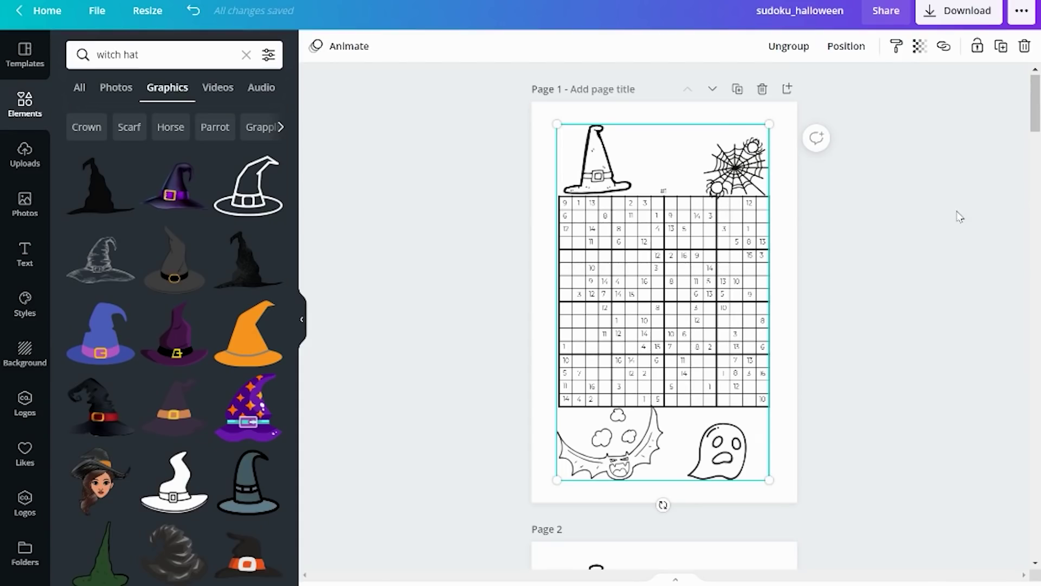
Step: Download all pages of the sudoku_halloween design as PNG
{"action": "left_click", "coordinate": [960, 217]}
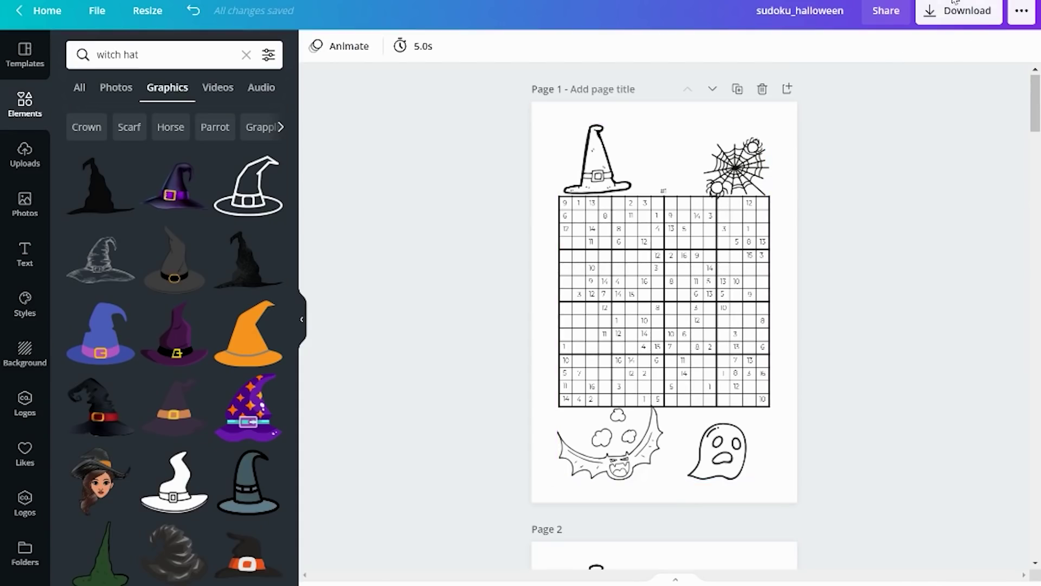
{"action": "left_click", "coordinate": [951, 17]}
{"action": "left_click", "coordinate": [916, 269]}
{"action": "left_click", "coordinate": [994, 304]}
{"action": "left_click", "coordinate": [916, 484]}
{"action": "left_click", "coordinate": [883, 328]}
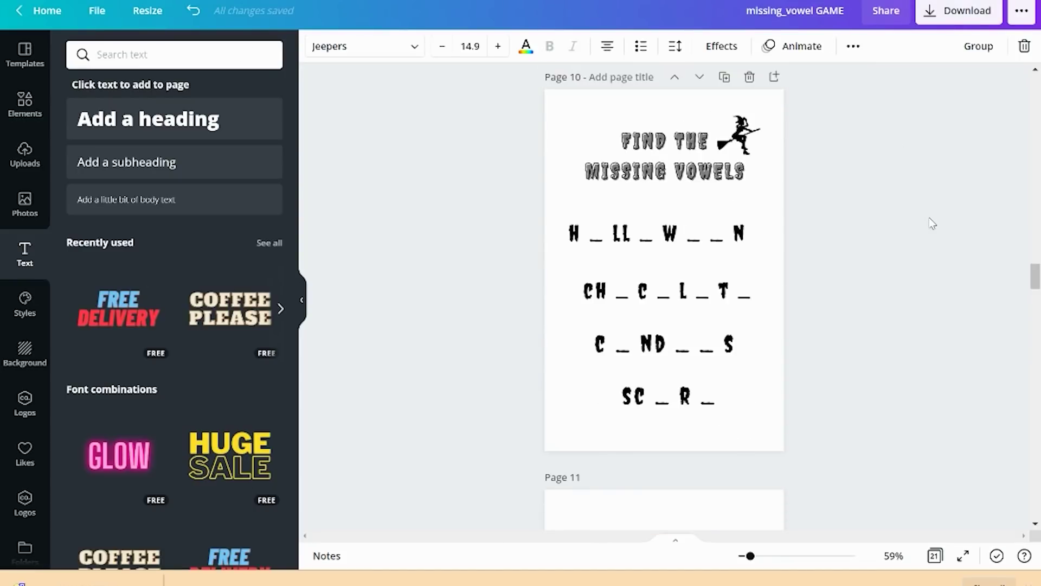
Step: Download all pages of the missing_vowel GAME design as images
{"action": "left_click", "coordinate": [958, 10]}
{"action": "left_click", "coordinate": [916, 269]}
{"action": "left_click", "coordinate": [995, 307]}
{"action": "left_click", "coordinate": [916, 486]}
{"action": "left_click", "coordinate": [916, 328]}
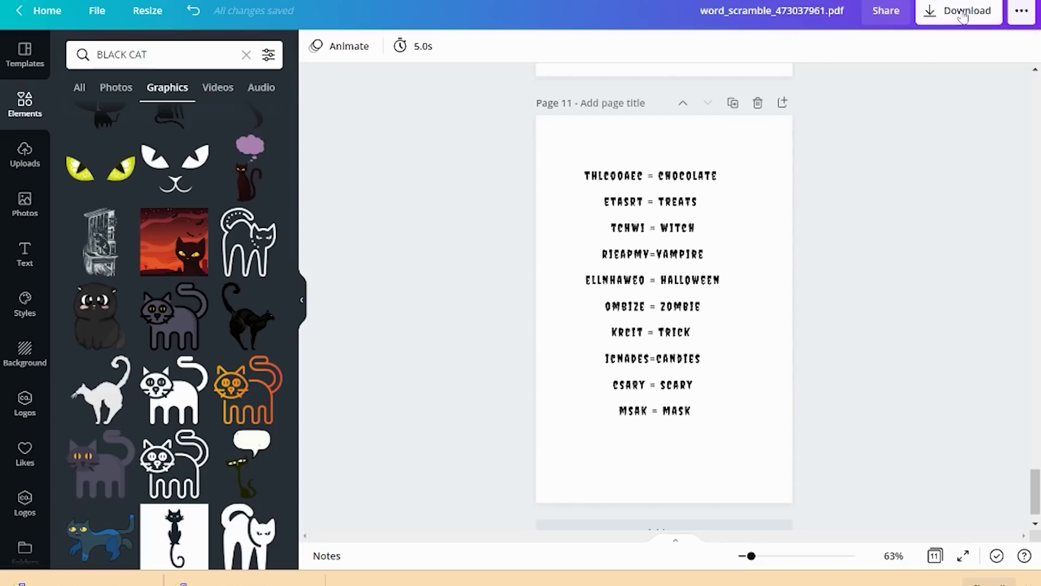
Step: Download all 11 pages of the word_scramble_473037961.pdf design as PNG
{"action": "left_click", "coordinate": [959, 10]}
{"action": "left_click", "coordinate": [917, 269]}
{"action": "left_click", "coordinate": [996, 307]}
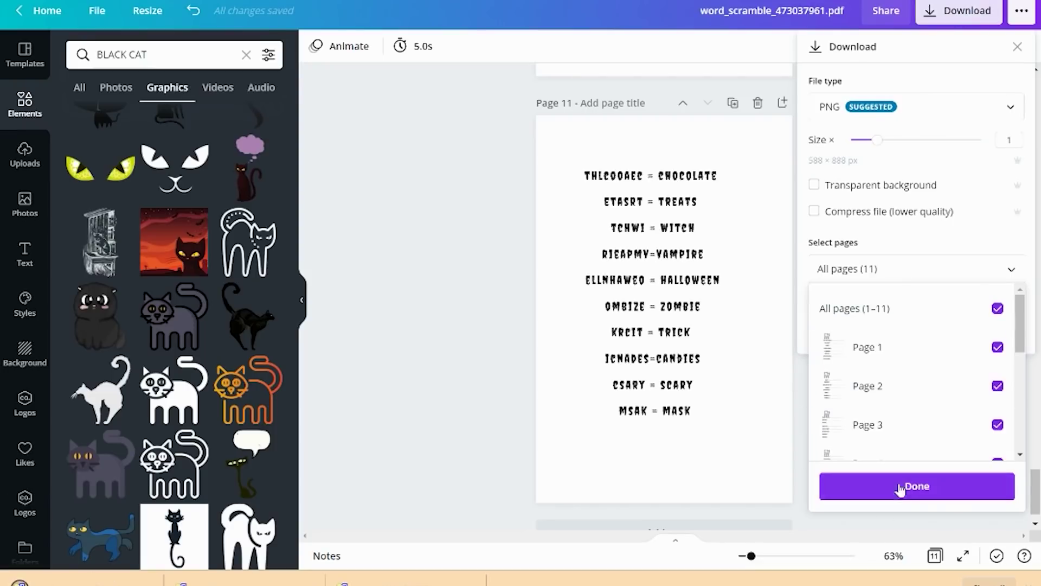
{"action": "left_click", "coordinate": [917, 486]}
{"action": "left_click", "coordinate": [902, 328]}
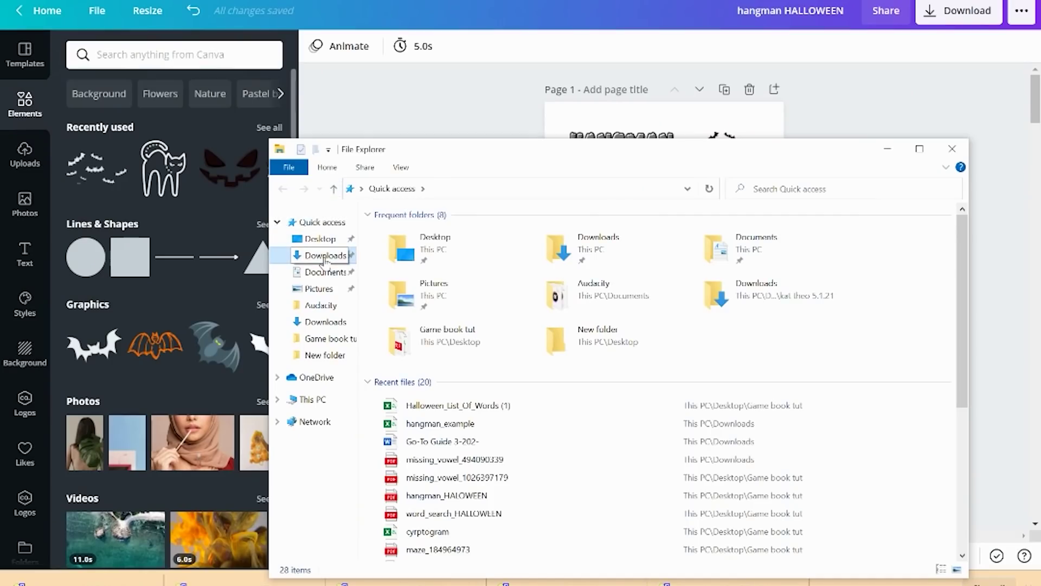
{"action": "left_click", "coordinate": [325, 256]}
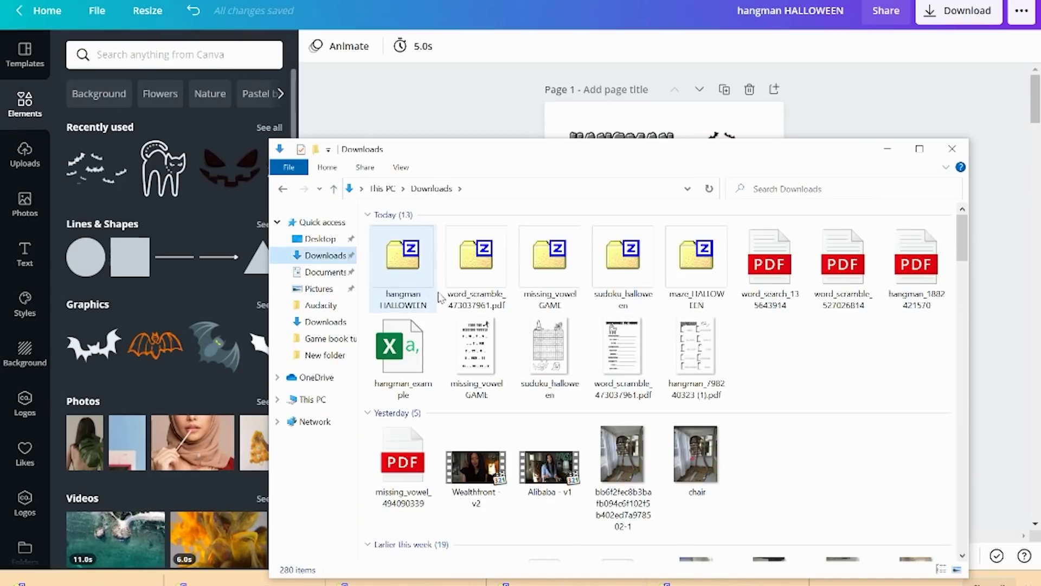
{"action": "left_click", "coordinate": [428, 276]}
{"action": "key", "text": "Delete"}
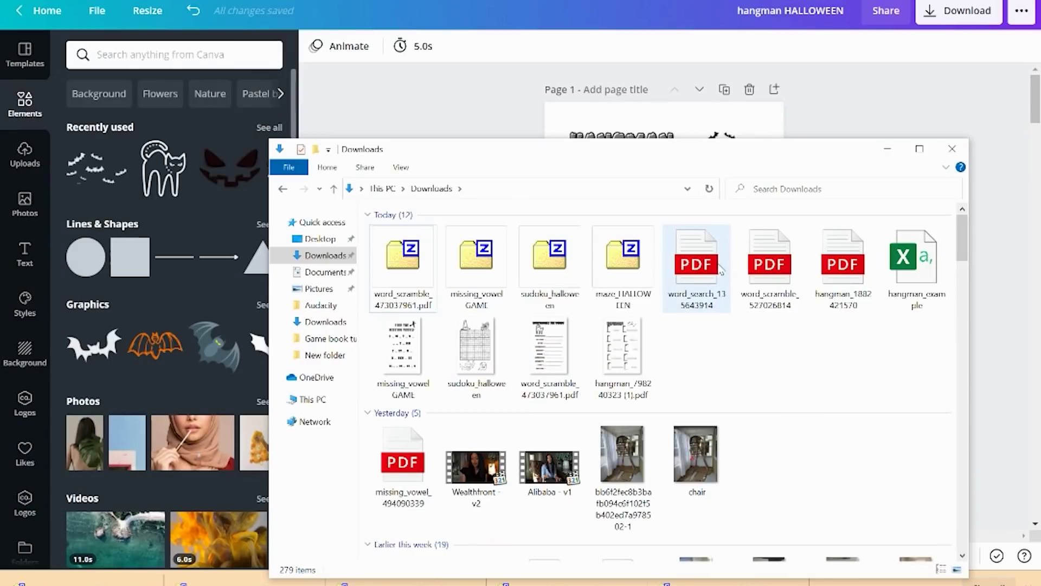
{"action": "left_click_drag", "start_coordinate": [820, 319], "coordinate": [845, 257]}
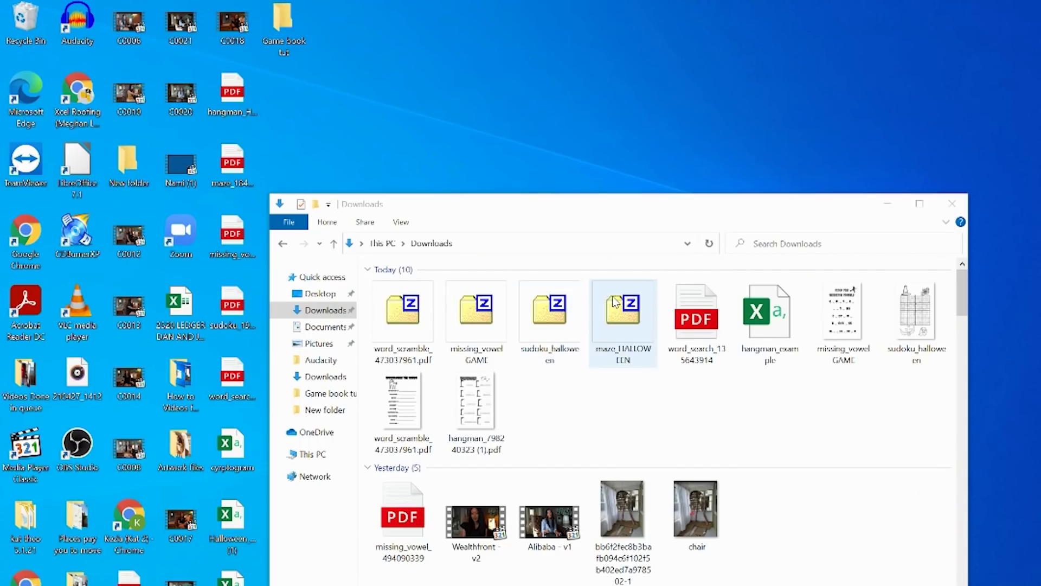
Step: Extract the ten maze PNGs from the maze_HALLOWEEN archive into the Game book tut desktop folder and close the archive
{"action": "double_click", "coordinate": [616, 302]}
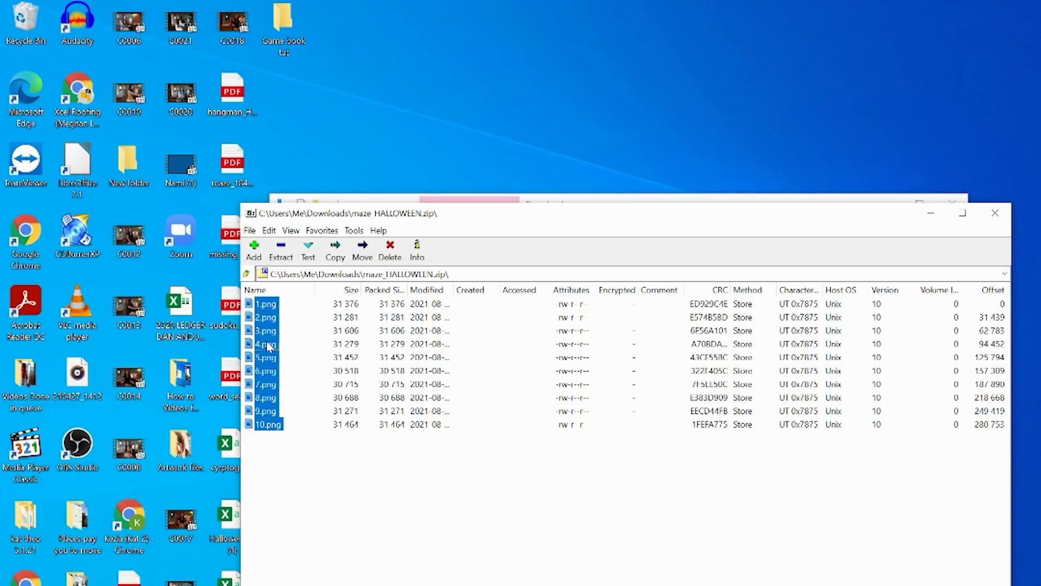
{"action": "left_click_drag", "start_coordinate": [279, 25], "coordinate": [280, 25]}
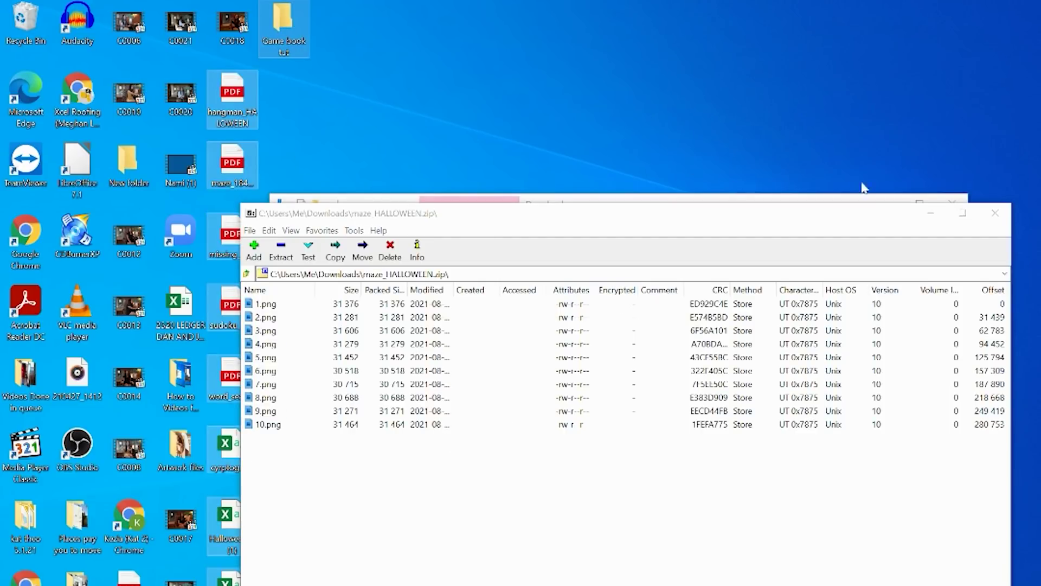
{"action": "left_click", "coordinate": [992, 213]}
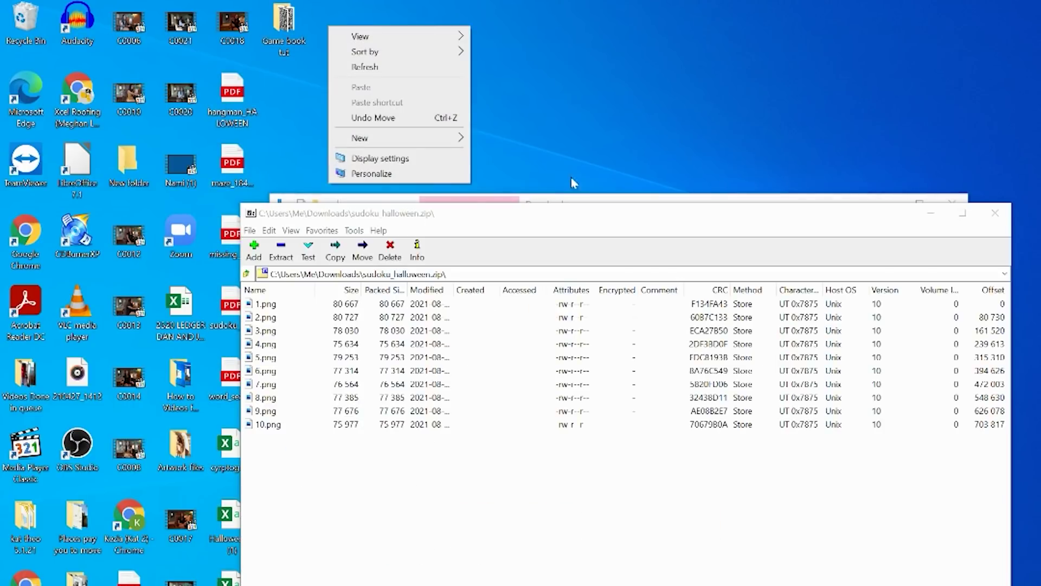
Step: Create a new desktop folder named SADOKU FILE
{"action": "mouse_move", "coordinate": [380, 137]}
{"action": "left_click", "coordinate": [494, 138]}
{"action": "type", "text": "SADOKU FILE"}
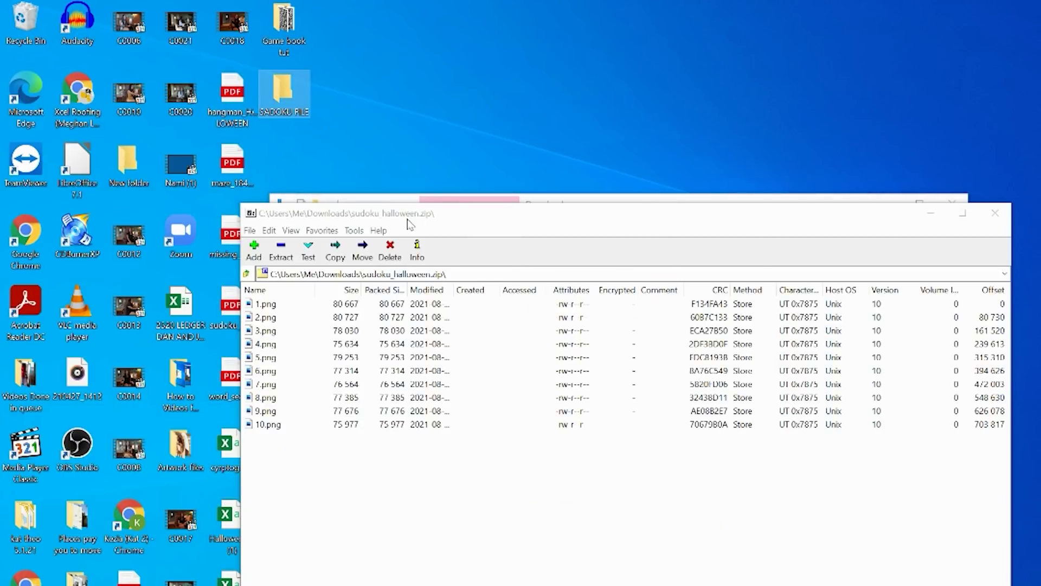
Step: Extract the ten PNGs from the sudoku_halloween archive into the SADOKU FILE folder and close the archive
{"action": "left_click_drag", "start_coordinate": [279, 437], "coordinate": [257, 301]}
{"action": "left_click_drag", "start_coordinate": [273, 356], "coordinate": [288, 105]}
{"action": "left_click_drag", "start_coordinate": [464, 154], "coordinate": [461, 133]}
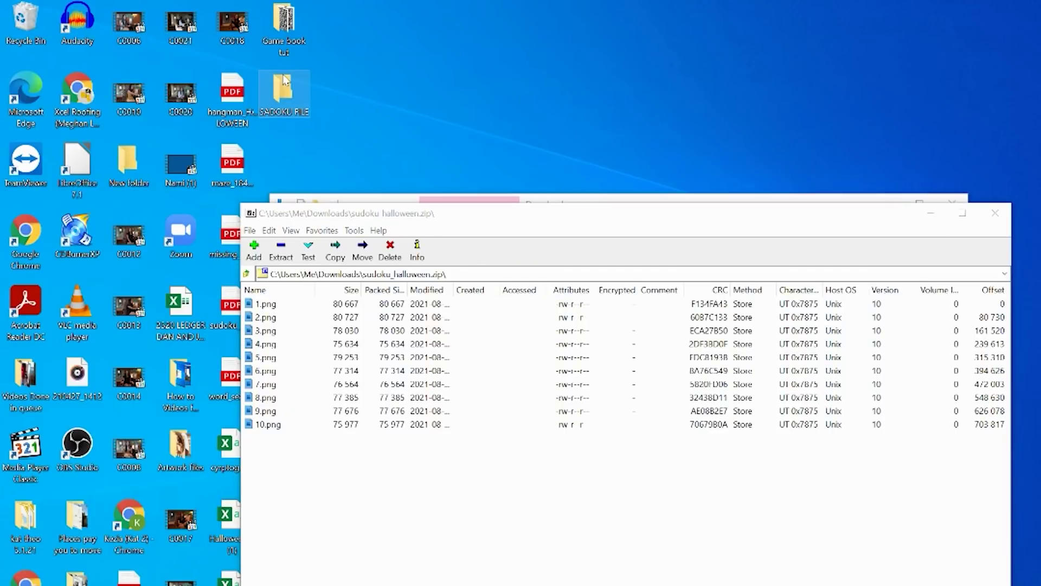
{"action": "left_click", "coordinate": [995, 213]}
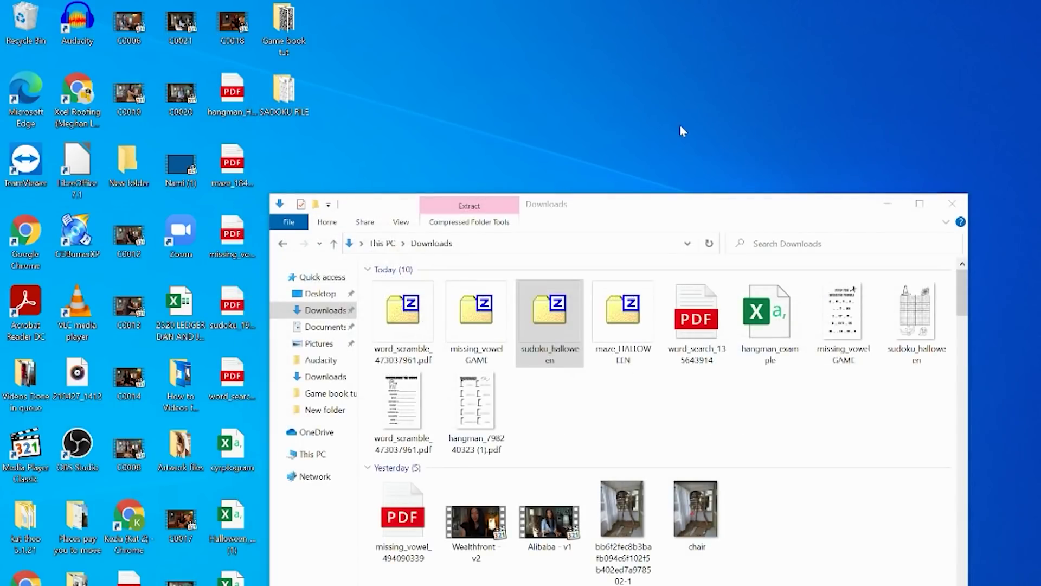
Step: Create desktop folders MISSING VOWEL and WORD SCRAMBLE and extract the missing_vowel GAME and word_scramble archives into them
{"action": "right_click", "coordinate": [321, 83]}
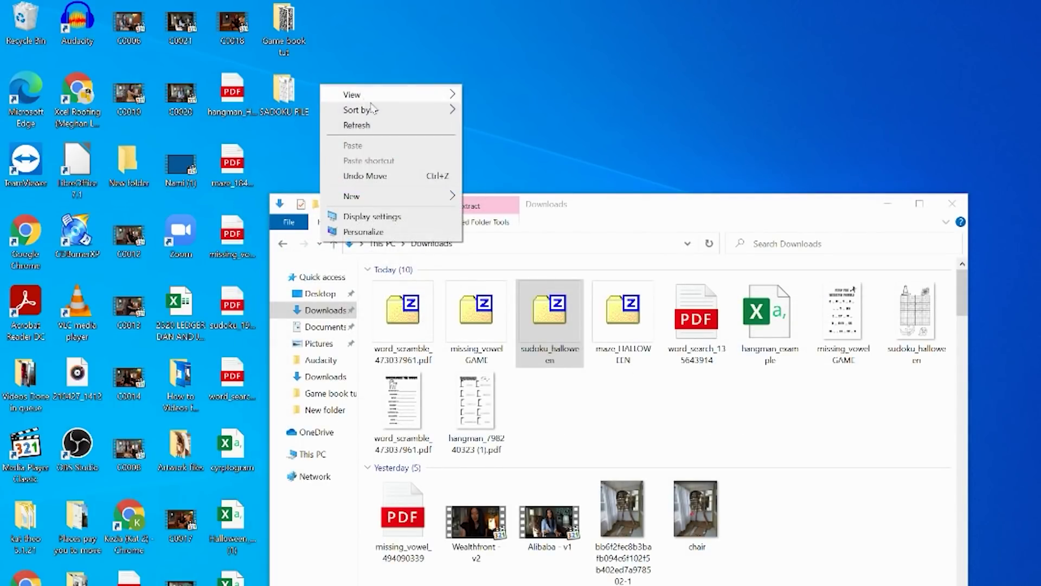
{"action": "mouse_move", "coordinate": [379, 196]}
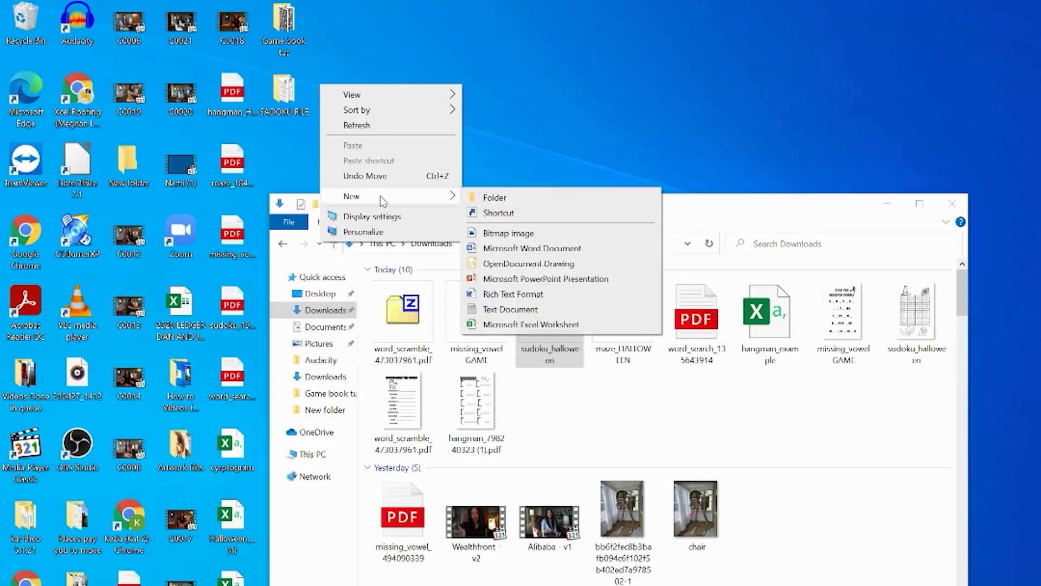
{"action": "left_click", "coordinate": [530, 200]}
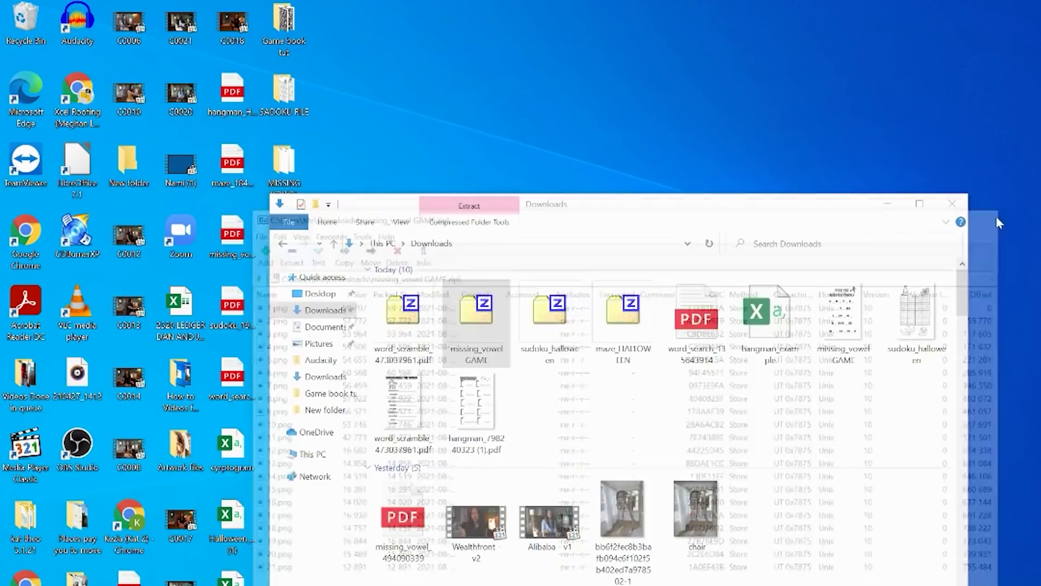
{"action": "right_click", "coordinate": [341, 34]}
{"action": "left_click", "coordinate": [579, 148]}
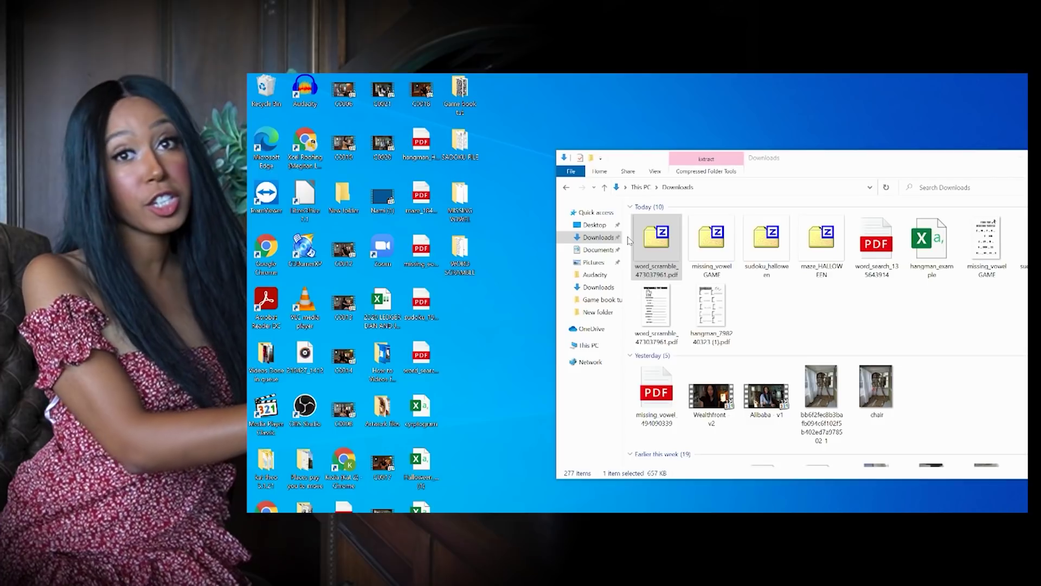
Step: Delete the word scramble, missing vowel, sudoku and maze archives from Downloads and minimise the window to return to Canva
{"action": "left_click_drag", "start_coordinate": [629, 241], "coordinate": [803, 247]}
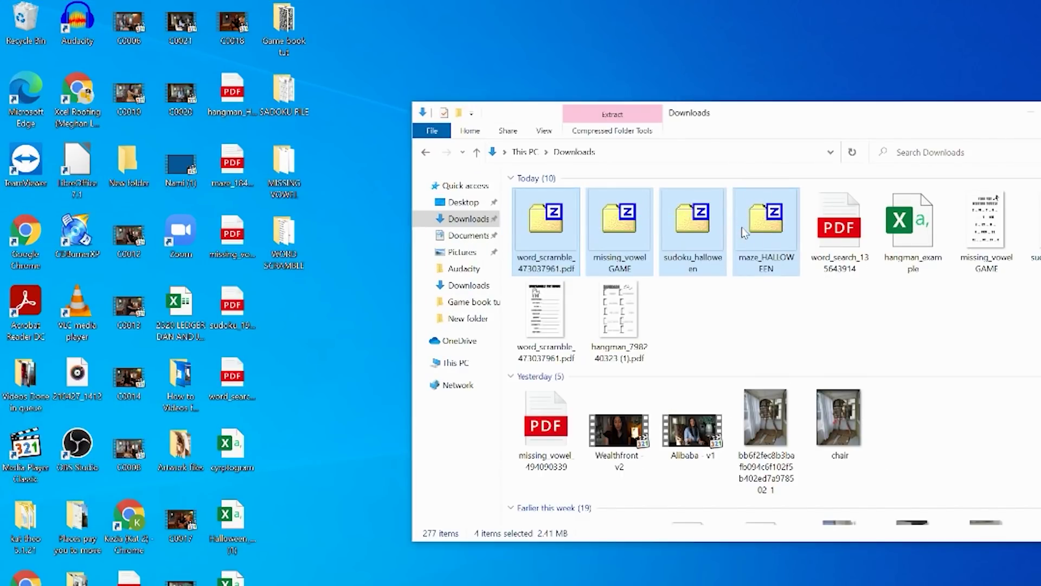
{"action": "key", "text": "Delete"}
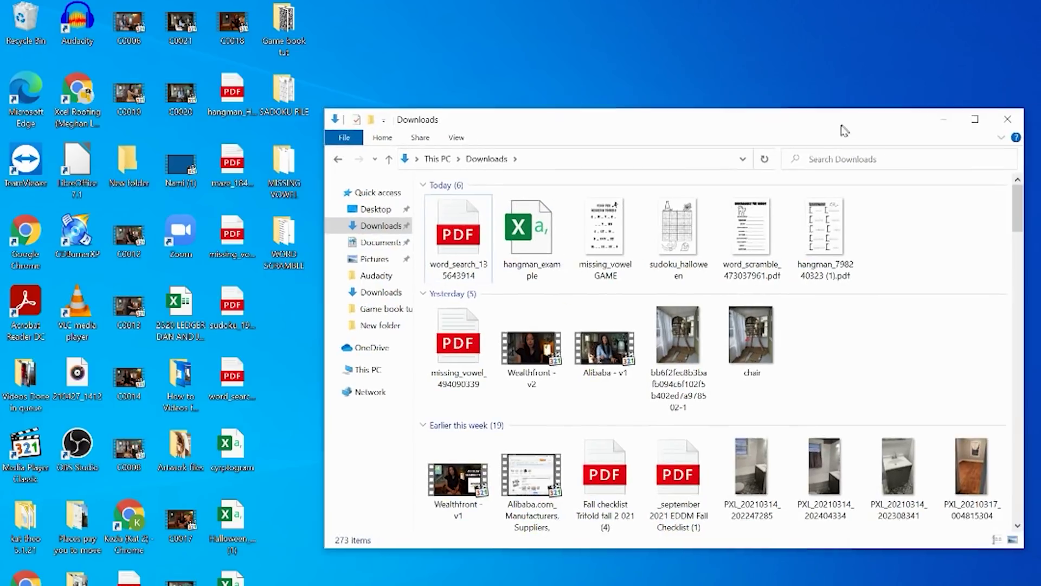
{"action": "left_click", "coordinate": [952, 122]}
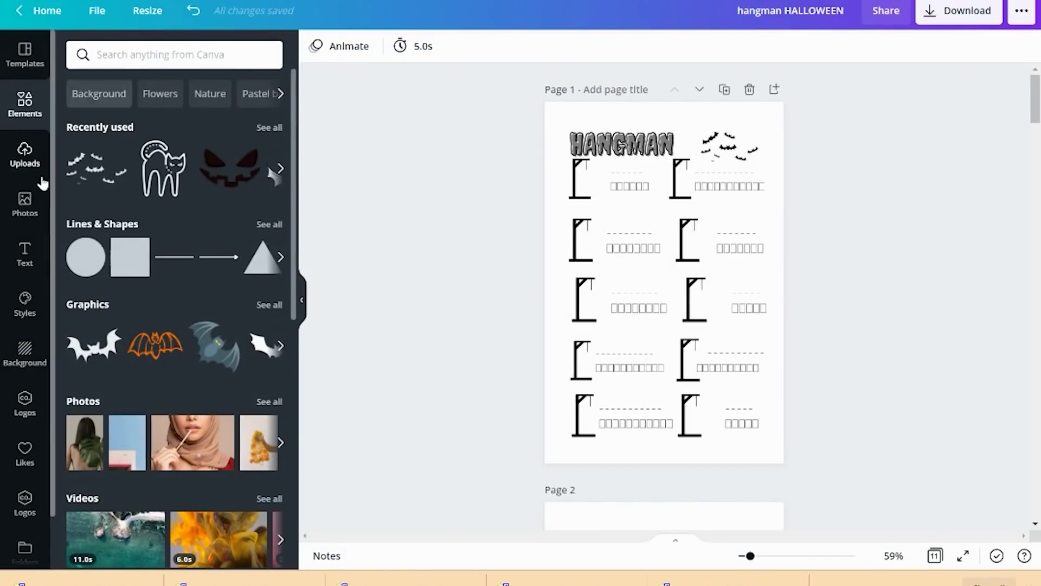
Step: Upload the ten maze images, 1 to 10, from the Game book tut desktop folder
{"action": "left_click", "coordinate": [34, 161]}
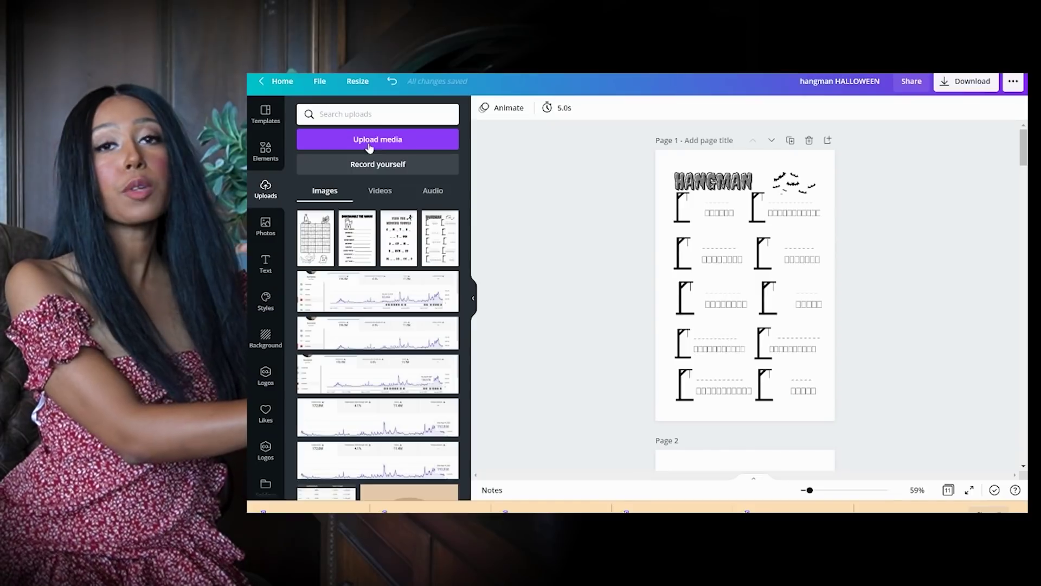
{"action": "left_click", "coordinate": [162, 99]}
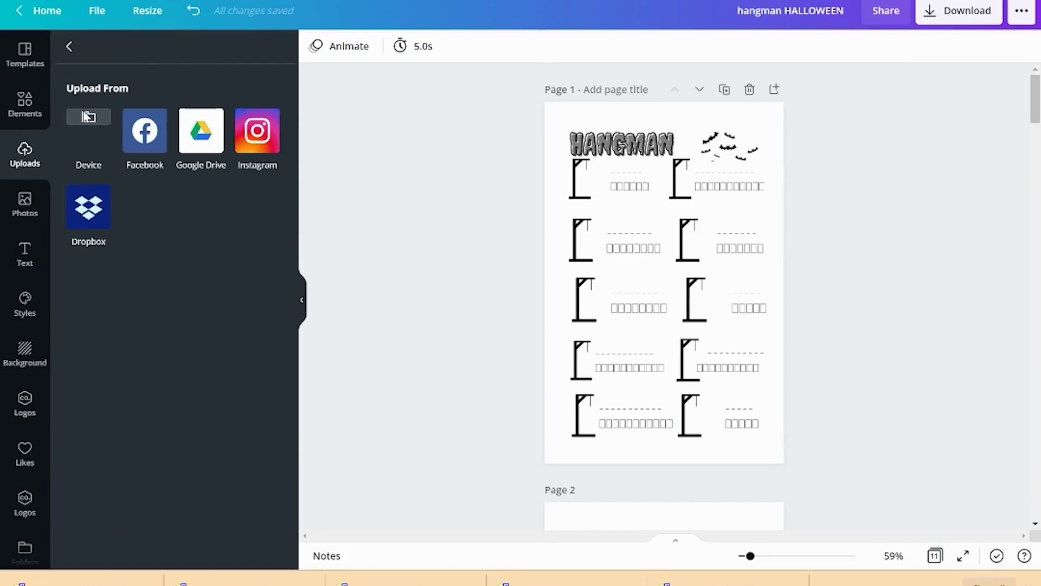
{"action": "left_click", "coordinate": [86, 117]}
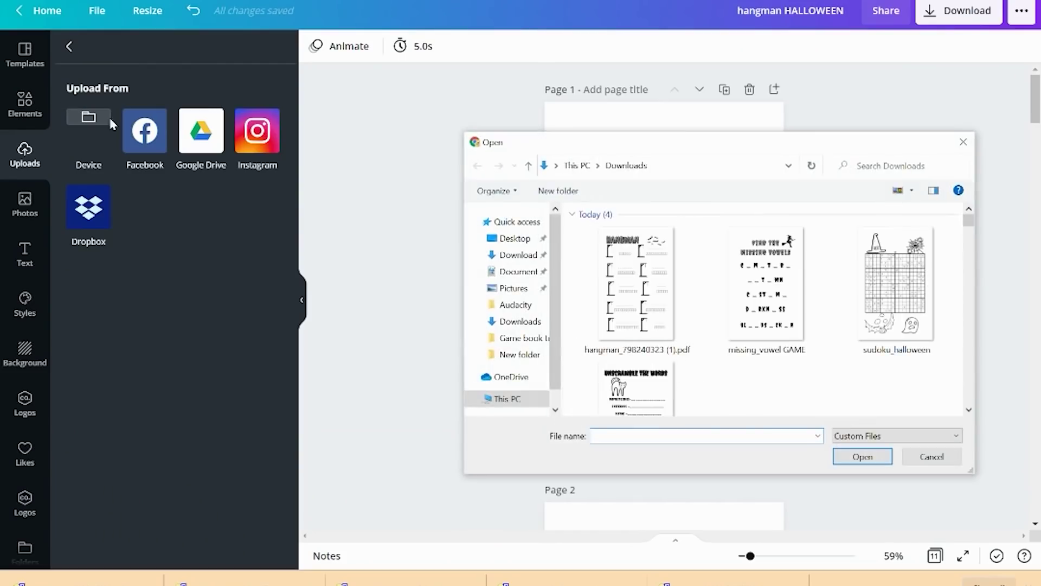
{"action": "left_click", "coordinate": [516, 240]}
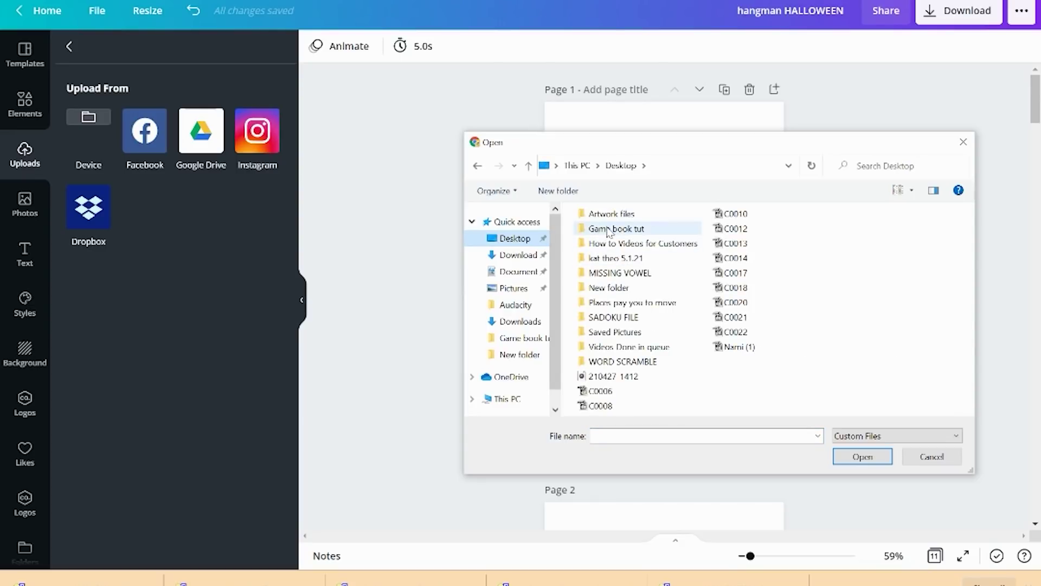
{"action": "double_click", "coordinate": [615, 228]}
{"action": "left_click_drag", "start_coordinate": [579, 239], "coordinate": [953, 362]}
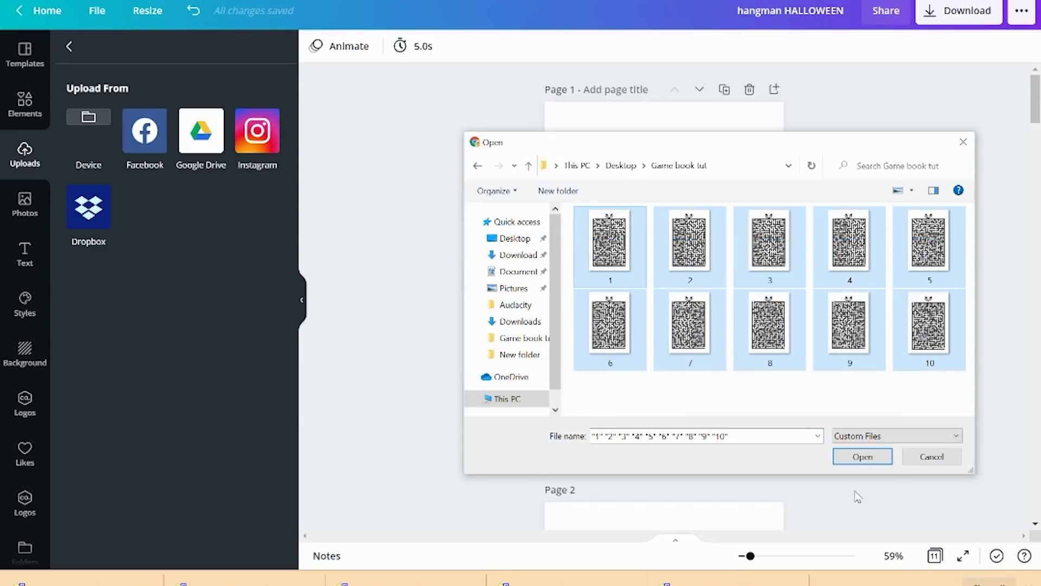
{"action": "left_click", "coordinate": [862, 457]}
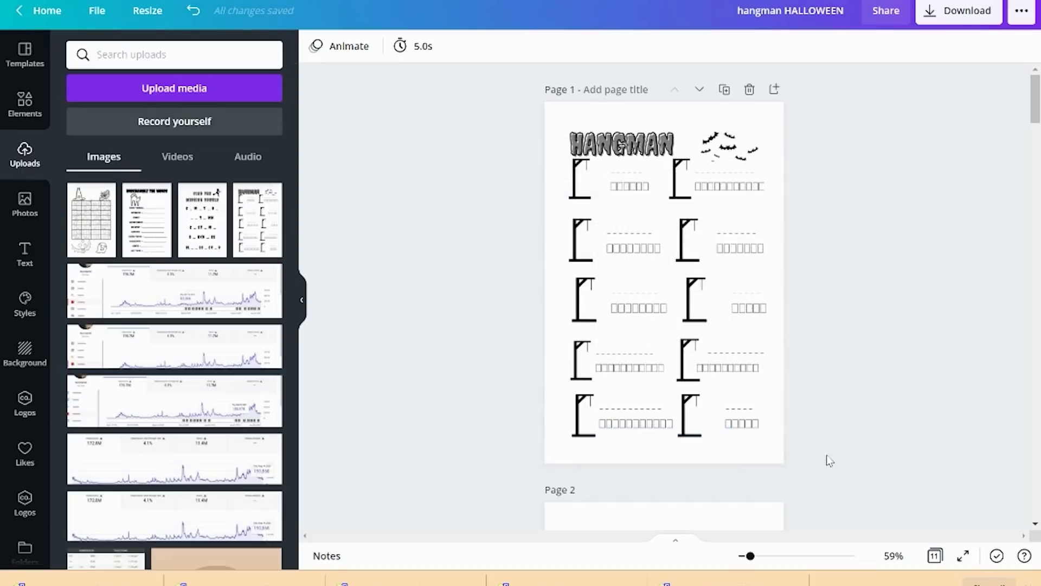
Step: Upload all the page images from the MISSING VOWEL desktop folder
{"action": "left_click", "coordinate": [160, 92]}
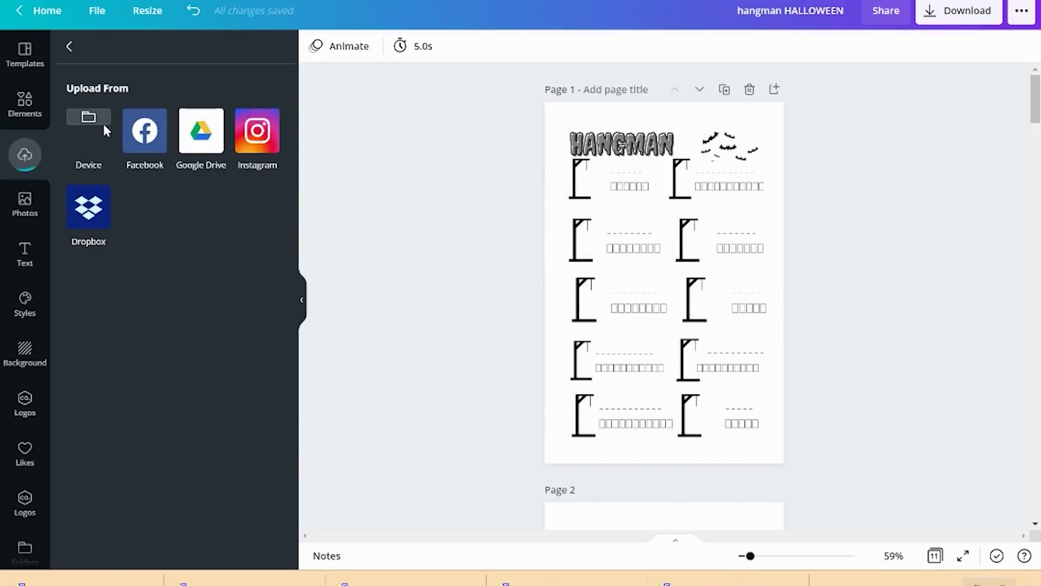
{"action": "left_click", "coordinate": [103, 124]}
{"action": "left_click", "coordinate": [512, 210]}
{"action": "double_click", "coordinate": [618, 272]}
{"action": "key", "text": "ctrl+a"}
{"action": "left_click", "coordinate": [862, 456]}
Step: Upload all the sudoku page images from the SADOKU FILE desktop folder
{"action": "left_click", "coordinate": [160, 92]}
{"action": "left_click", "coordinate": [515, 238]}
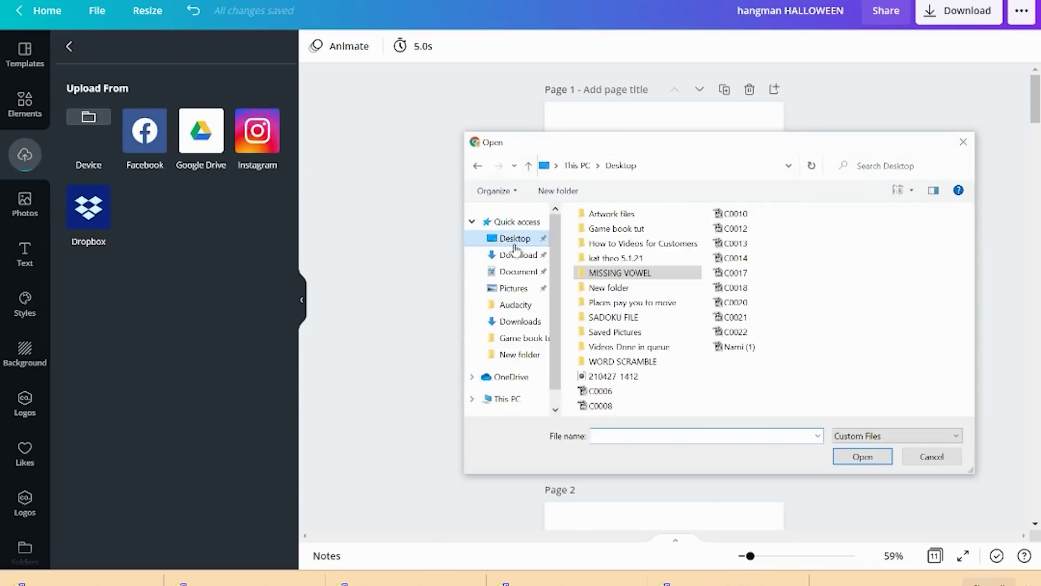
{"action": "double_click", "coordinate": [570, 287]}
{"action": "key", "text": "ctrl+a"}
{"action": "key", "text": "Return"}
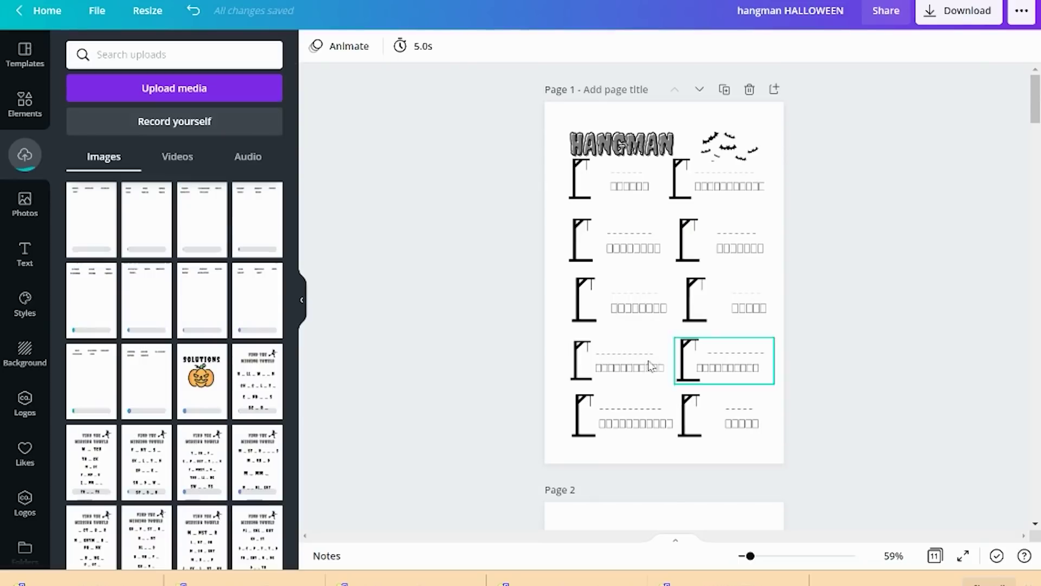
Step: Upload all the page images from the WORD SCRAMBLE desktop folder and dismiss the file picker
{"action": "left_click", "coordinate": [134, 90]}
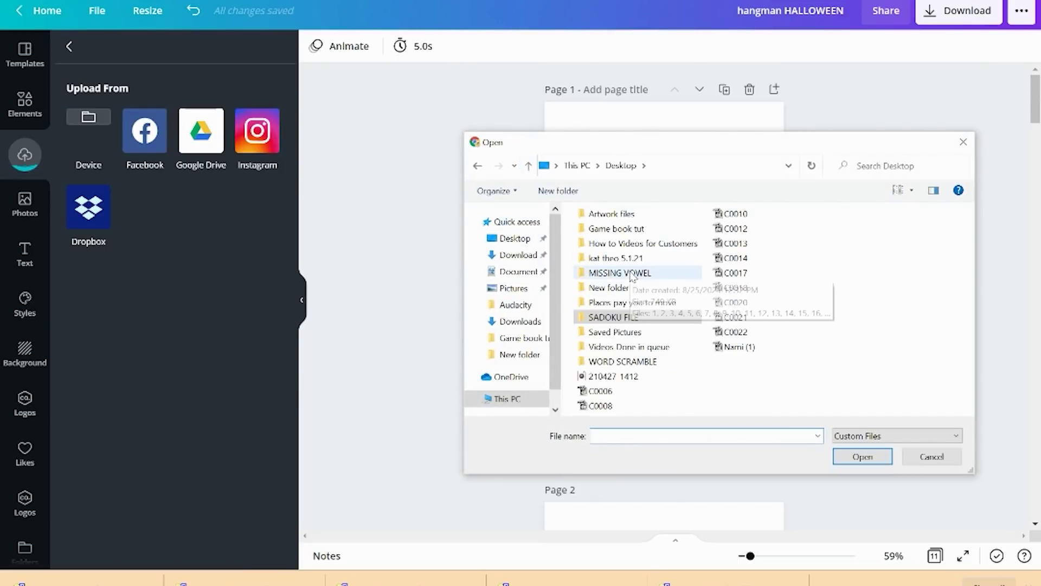
{"action": "double_click", "coordinate": [622, 361]}
{"action": "key", "text": "ctrl+a"}
{"action": "key", "text": "Return"}
{"action": "left_click", "coordinate": [113, 90]}
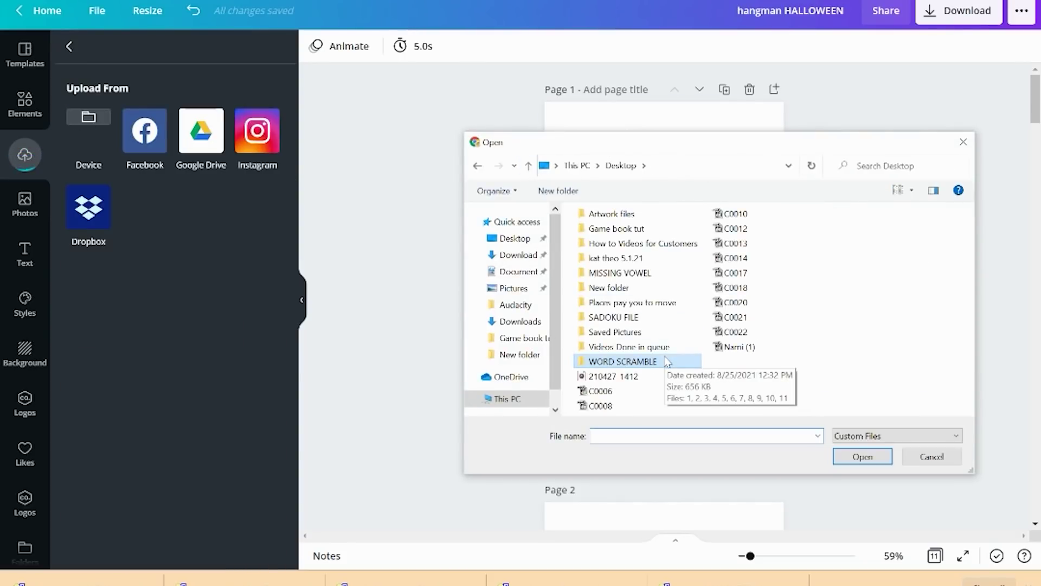
{"action": "key", "text": "Escape"}
{"action": "left_click", "coordinate": [31, 152]}
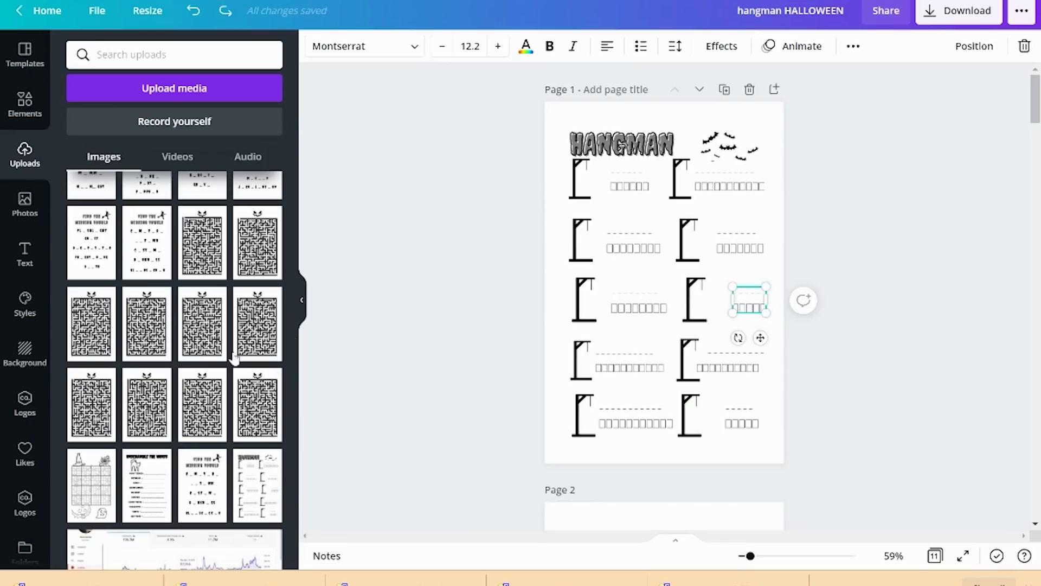
{"action": "scroll", "coordinate": [189, 344], "scroll_direction": "down", "scroll_amount": 5}
{"action": "scroll", "coordinate": [190, 345], "scroll_direction": "up", "scroll_amount": 15}
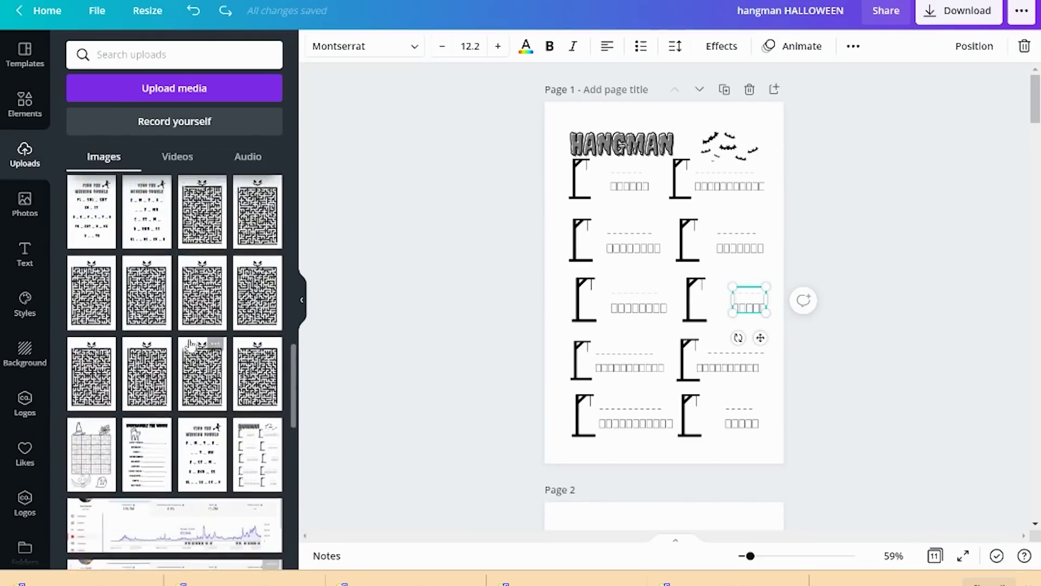
{"action": "scroll", "coordinate": [189, 344], "scroll_direction": "down", "scroll_amount": 10}
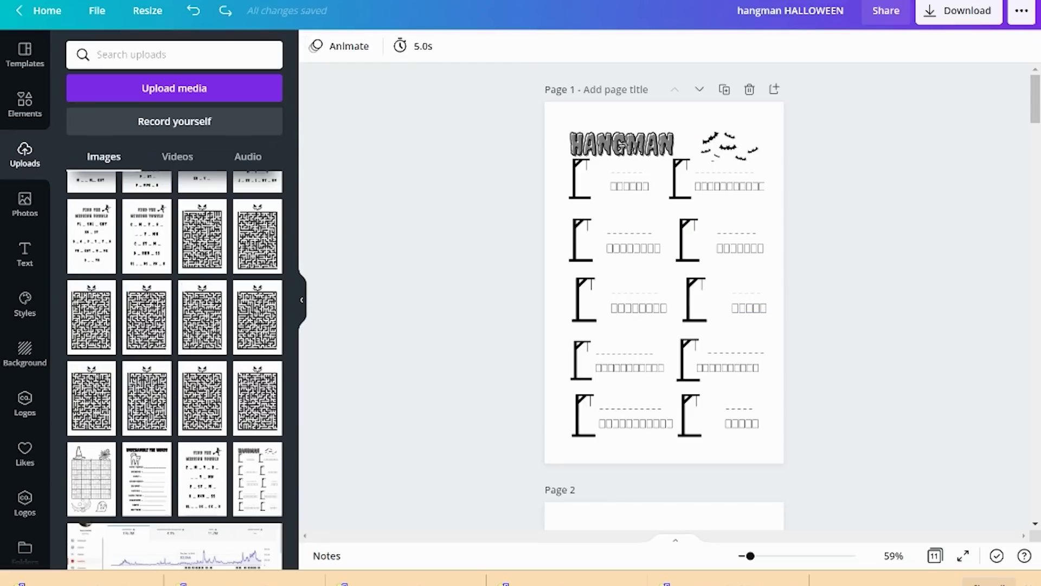
Step: Close the browser's downloads bar, show all pages in grid view and add a blank page after page 1
{"action": "left_click", "coordinate": [1028, 585]}
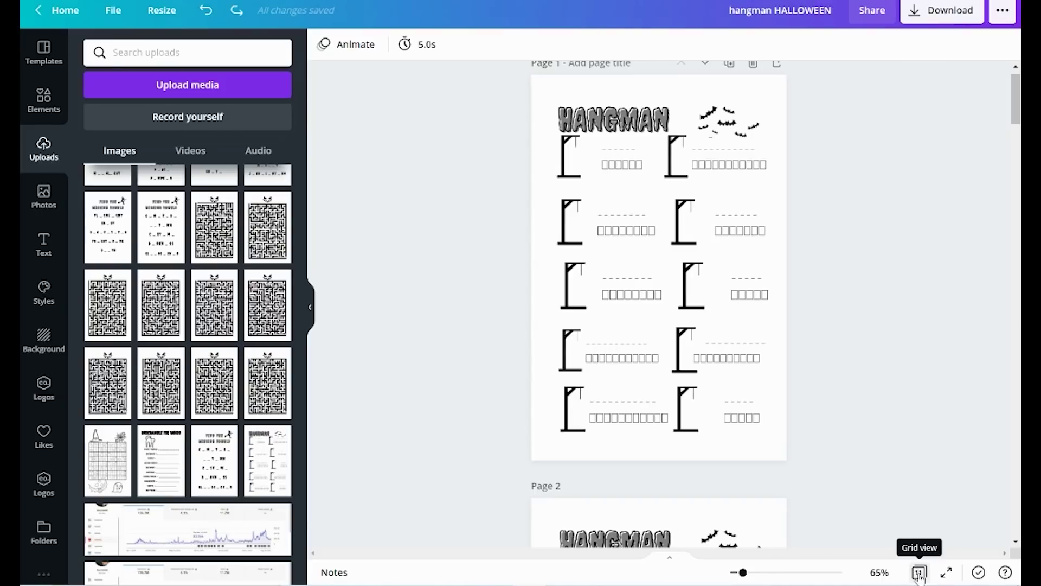
{"action": "left_click", "coordinate": [919, 573]}
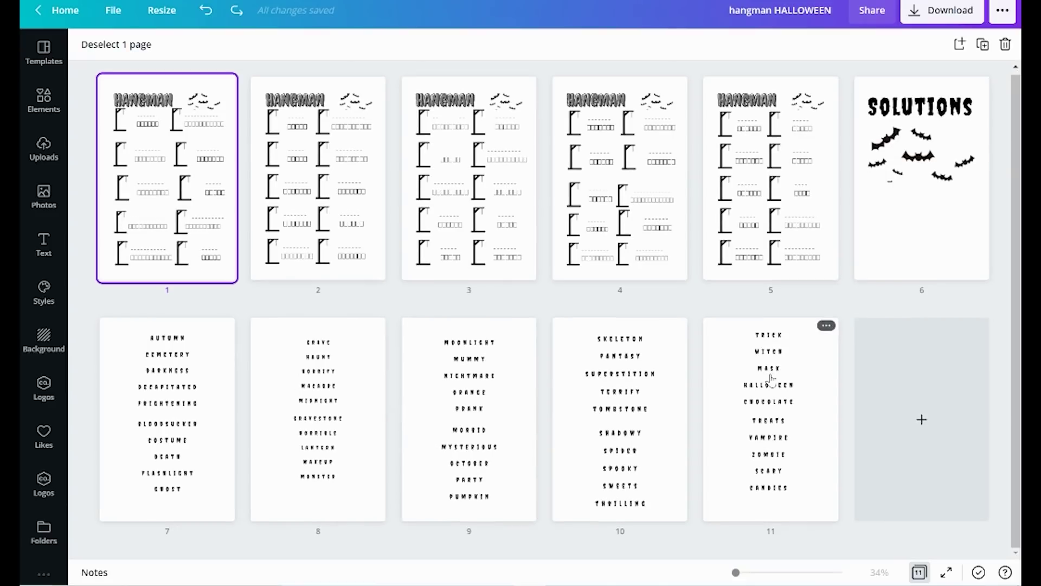
{"action": "mouse_move", "coordinate": [245, 186]}
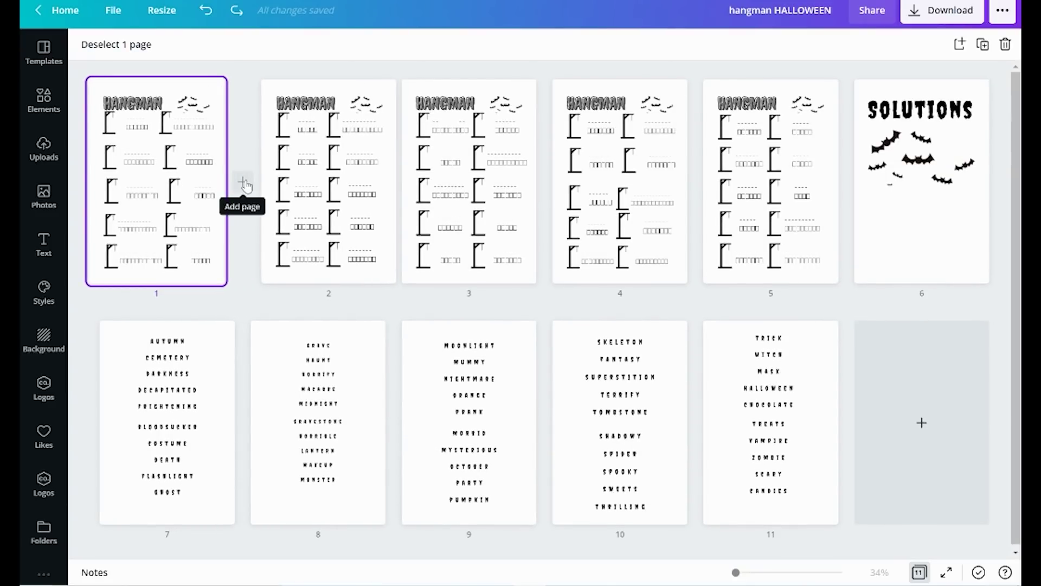
{"action": "left_click", "coordinate": [244, 184]}
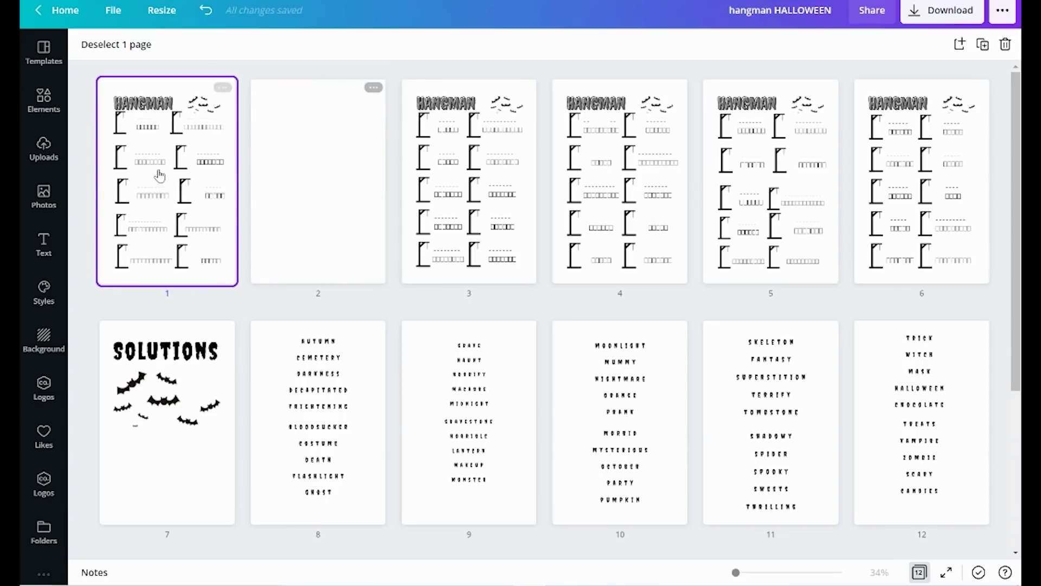
Step: Fill blank page 2 with a maze image from the uploads and move the used maze upload to the trash
{"action": "left_click", "coordinate": [33, 162]}
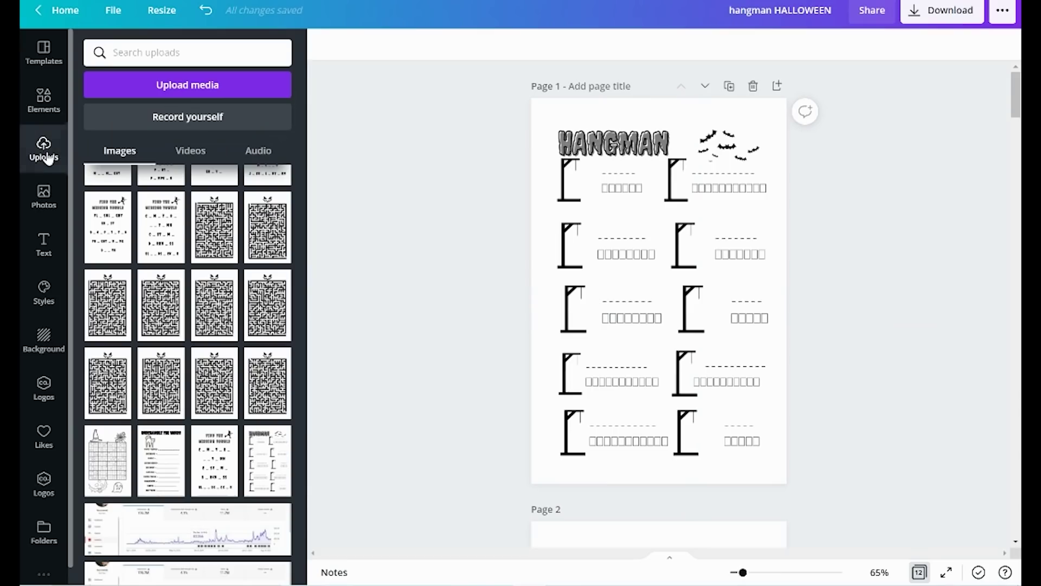
{"action": "scroll", "coordinate": [402, 251], "scroll_direction": "down", "scroll_amount": 5}
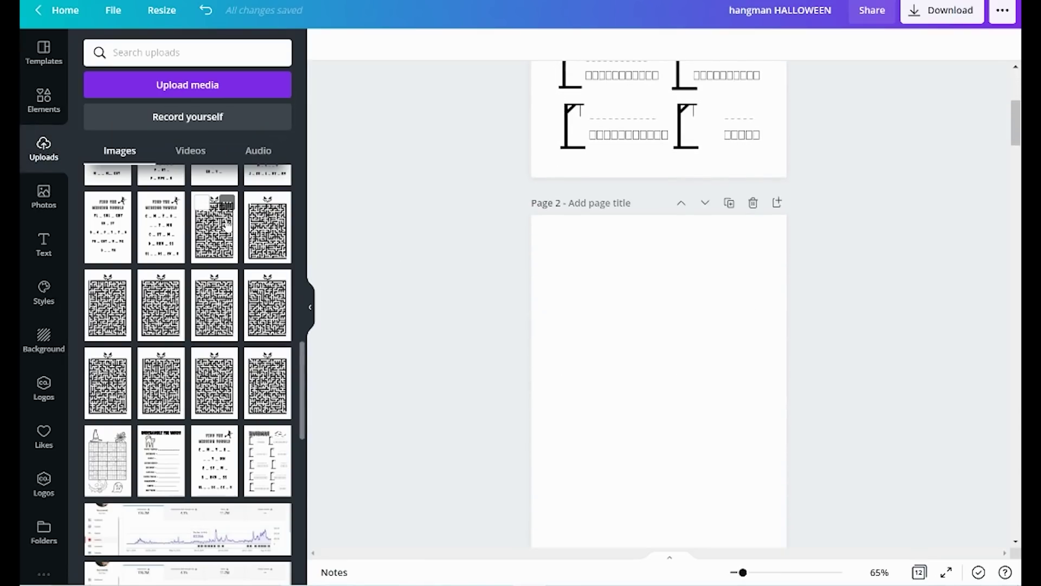
{"action": "left_click_drag", "start_coordinate": [250, 237], "coordinate": [541, 237]}
{"action": "scroll", "coordinate": [616, 232], "scroll_direction": "up", "scroll_amount": 2}
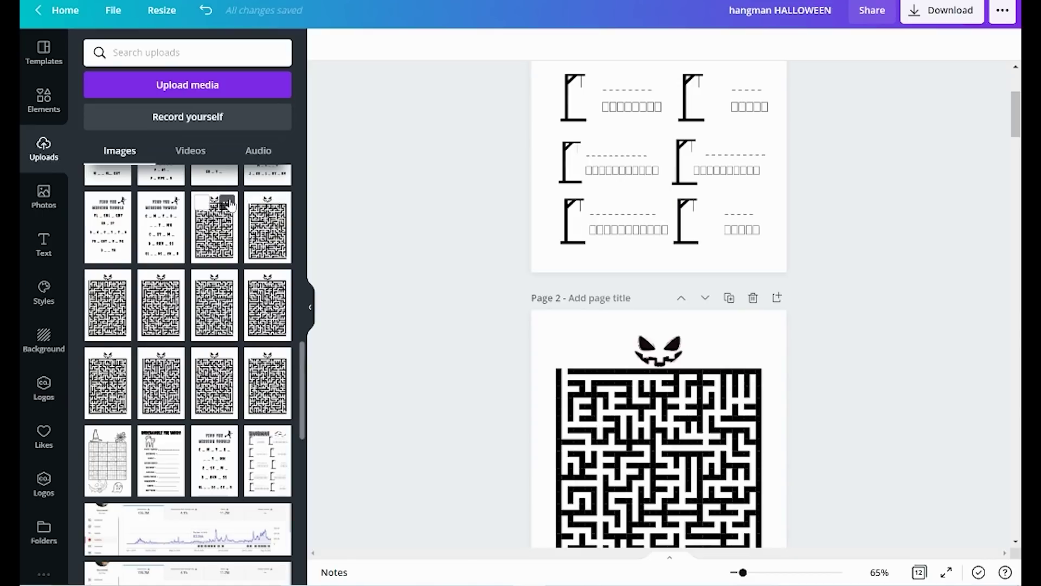
{"action": "left_click", "coordinate": [227, 204]}
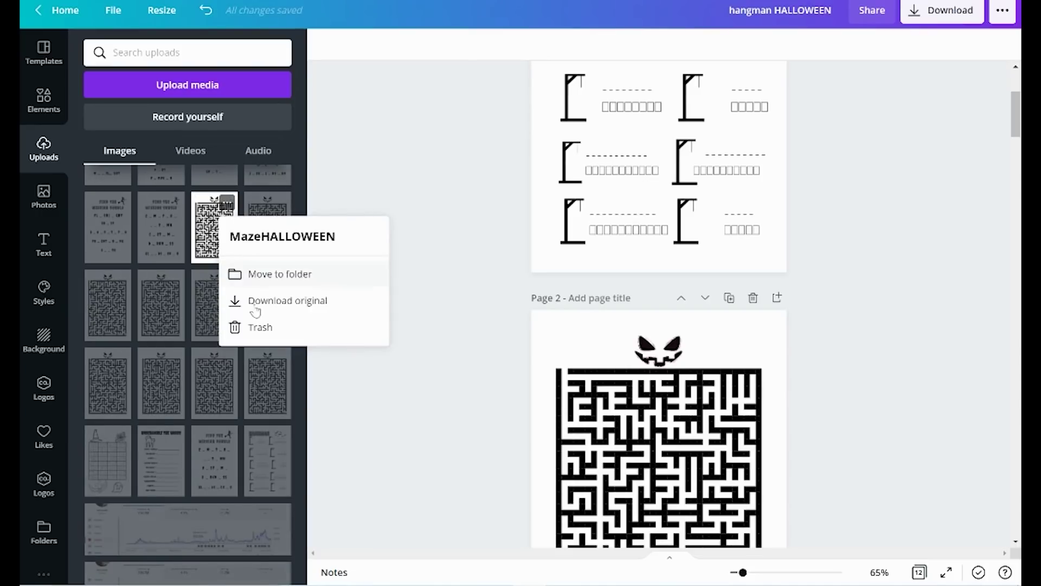
{"action": "left_click", "coordinate": [235, 327]}
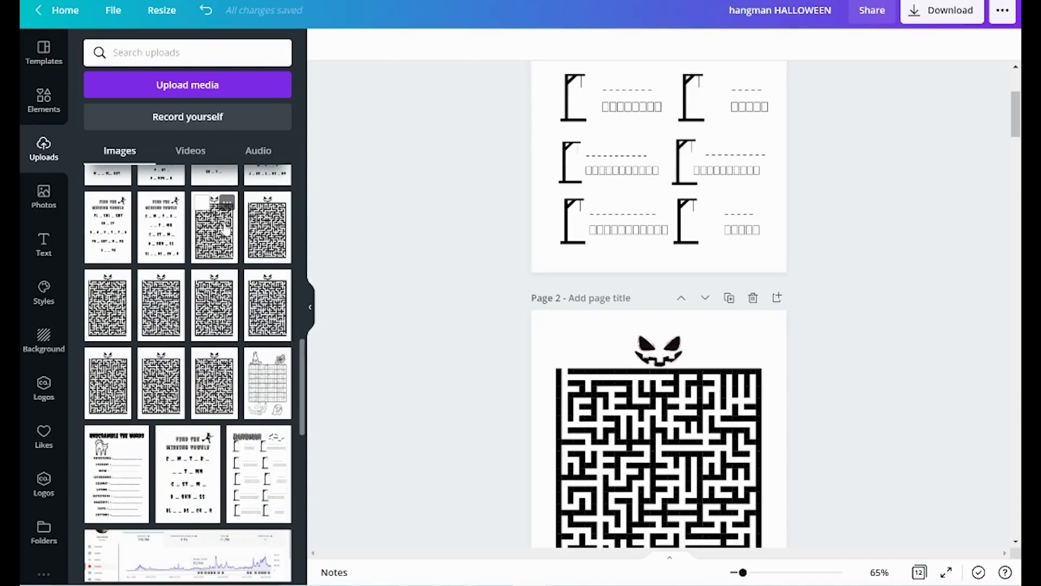
Step: Show all pages in grid view and add four blank pages after the maze on page 2
{"action": "scroll", "coordinate": [225, 228], "scroll_direction": "up", "scroll_amount": 5}
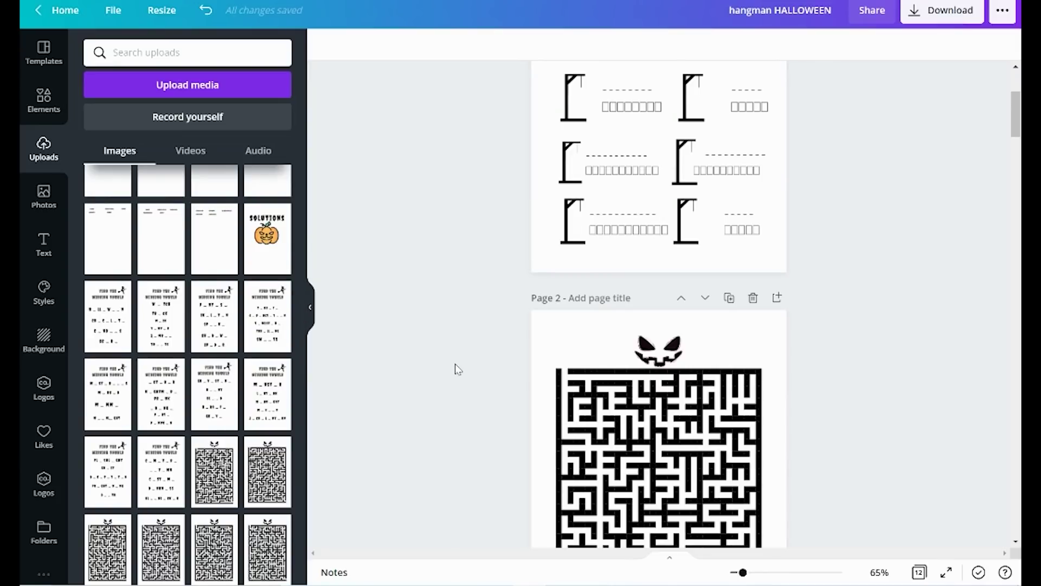
{"action": "scroll", "coordinate": [457, 369], "scroll_direction": "down", "scroll_amount": 5}
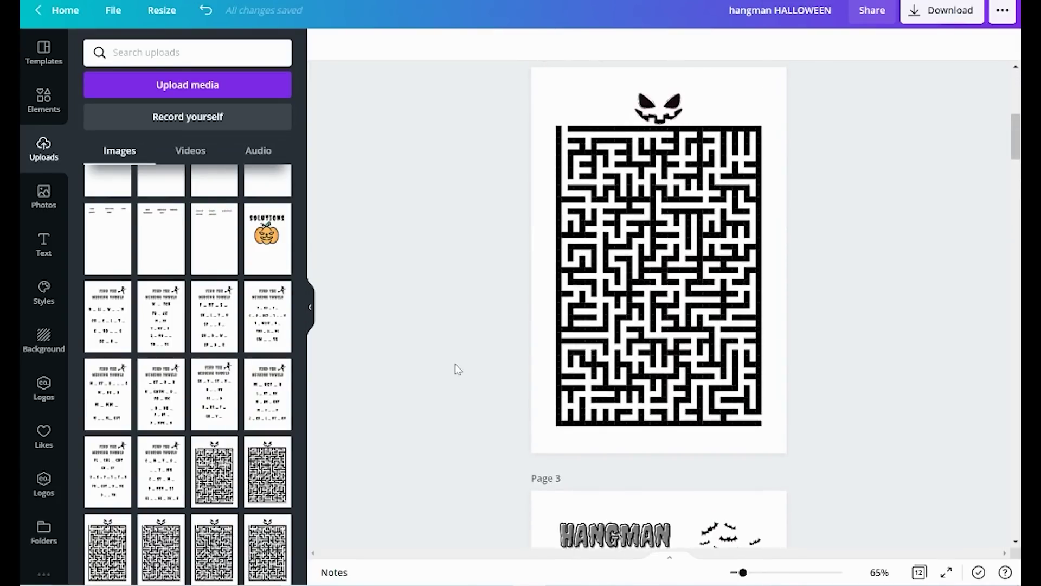
{"action": "scroll", "coordinate": [457, 370], "scroll_direction": "up", "scroll_amount": 1}
{"action": "scroll", "coordinate": [457, 369], "scroll_direction": "down", "scroll_amount": 1}
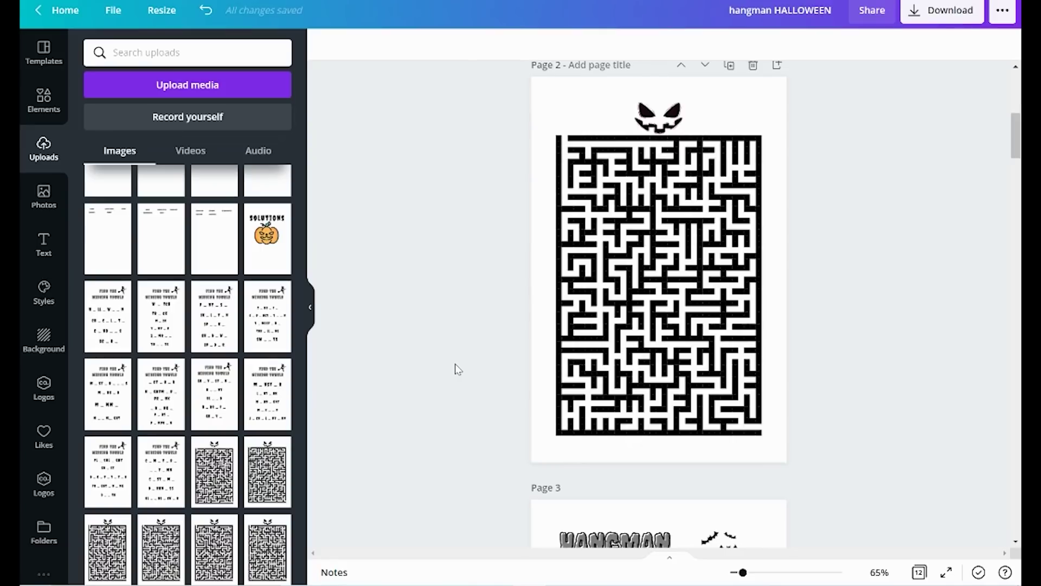
{"action": "scroll", "coordinate": [181, 362], "scroll_direction": "up", "scroll_amount": 10}
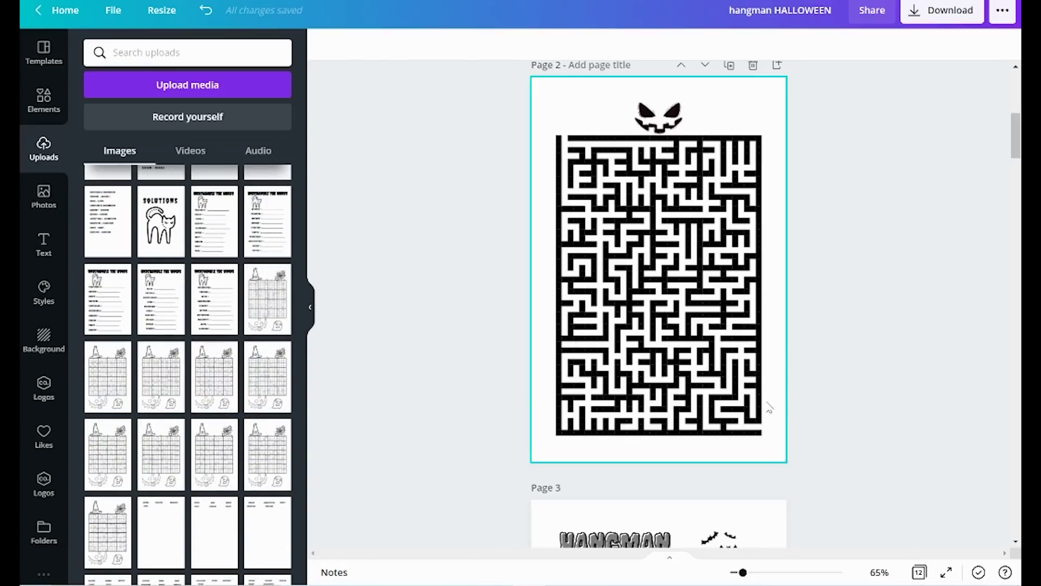
{"action": "key", "text": "ctrl+alt+g"}
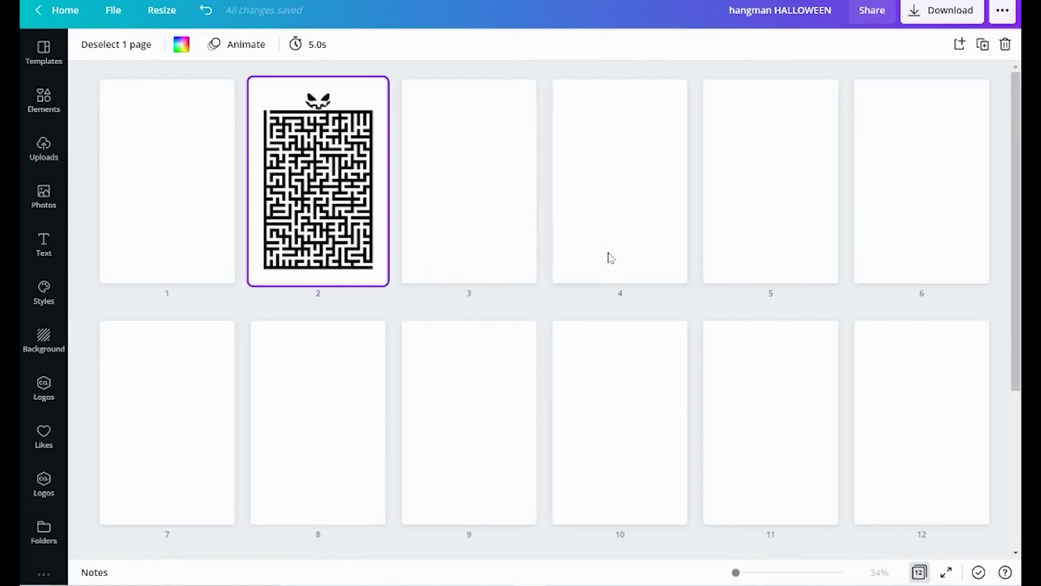
{"action": "left_click", "coordinate": [394, 182]}
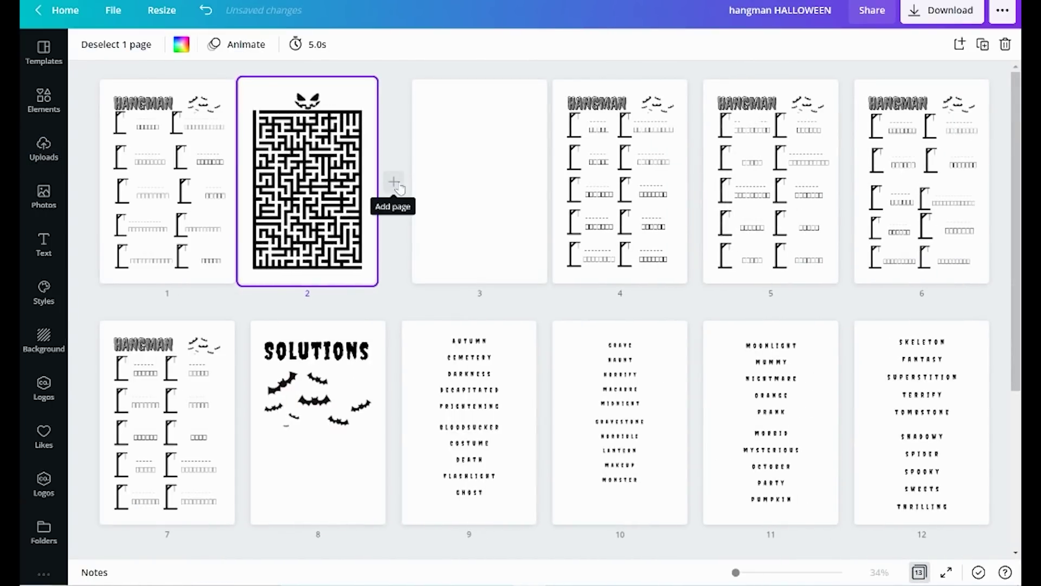
{"action": "left_click", "coordinate": [396, 184]}
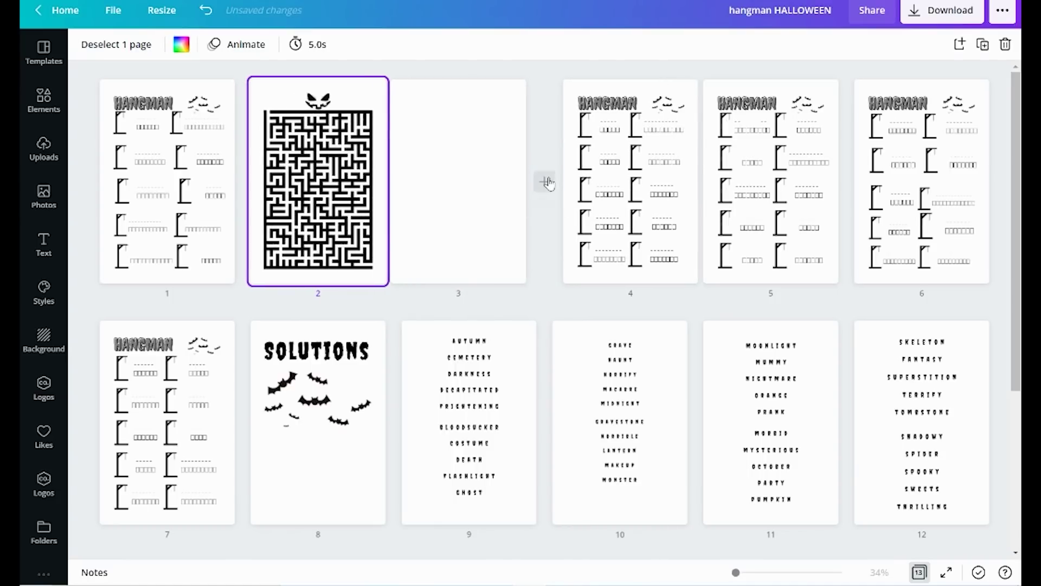
{"action": "left_click", "coordinate": [696, 181]}
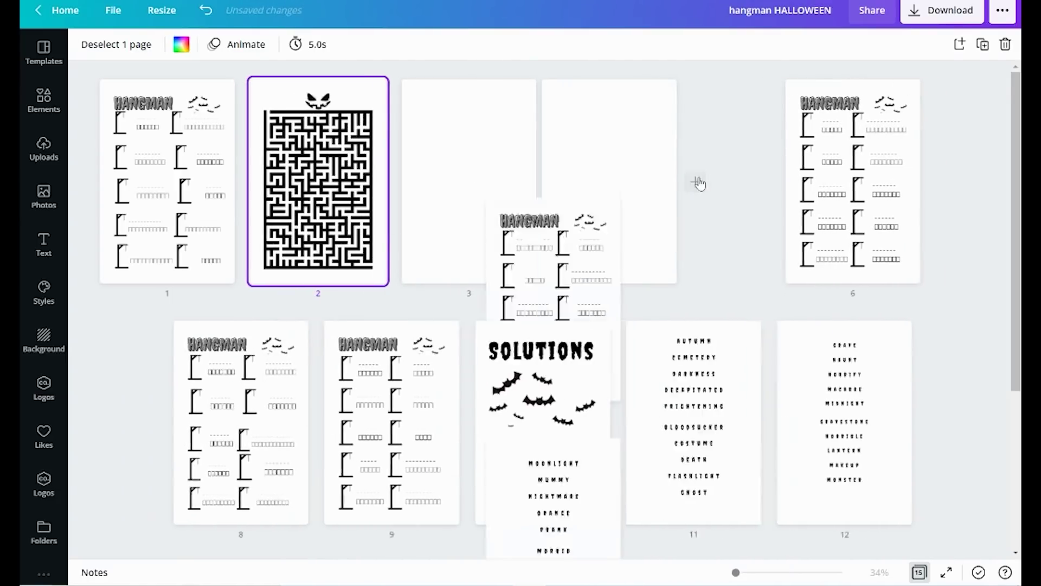
{"action": "left_click", "coordinate": [847, 182]}
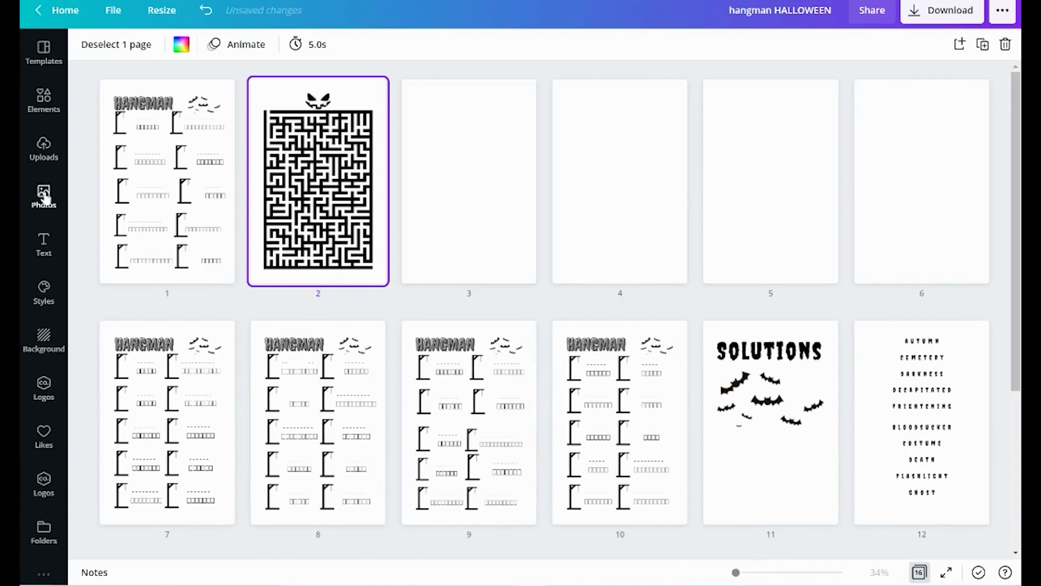
Step: Fill blank page 3 with a Halloween sudoku image from the uploads and move the used sudoku upload to the trash
{"action": "left_click", "coordinate": [45, 145]}
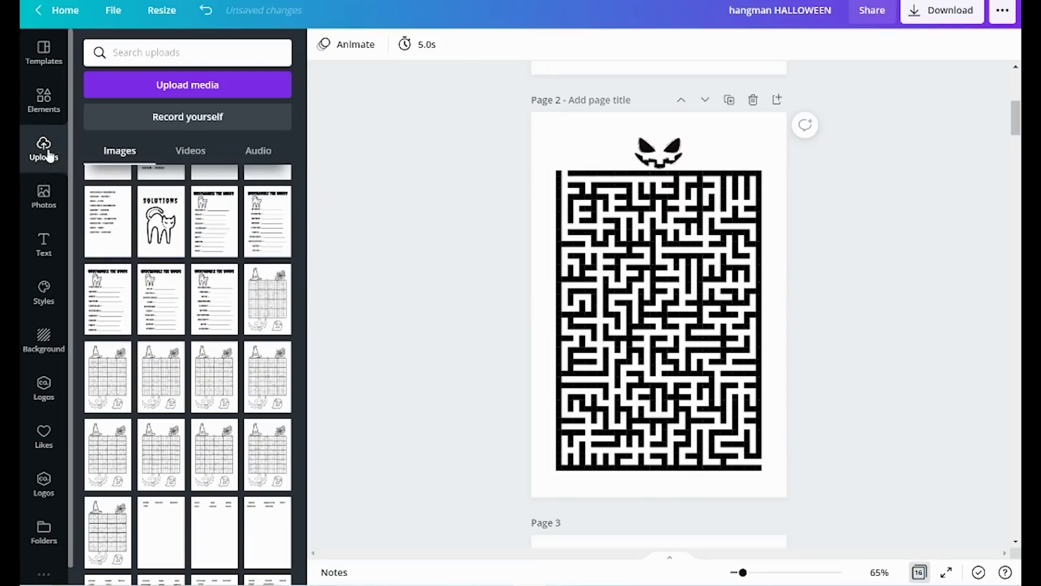
{"action": "scroll", "coordinate": [401, 298], "scroll_direction": "down", "scroll_amount": 5}
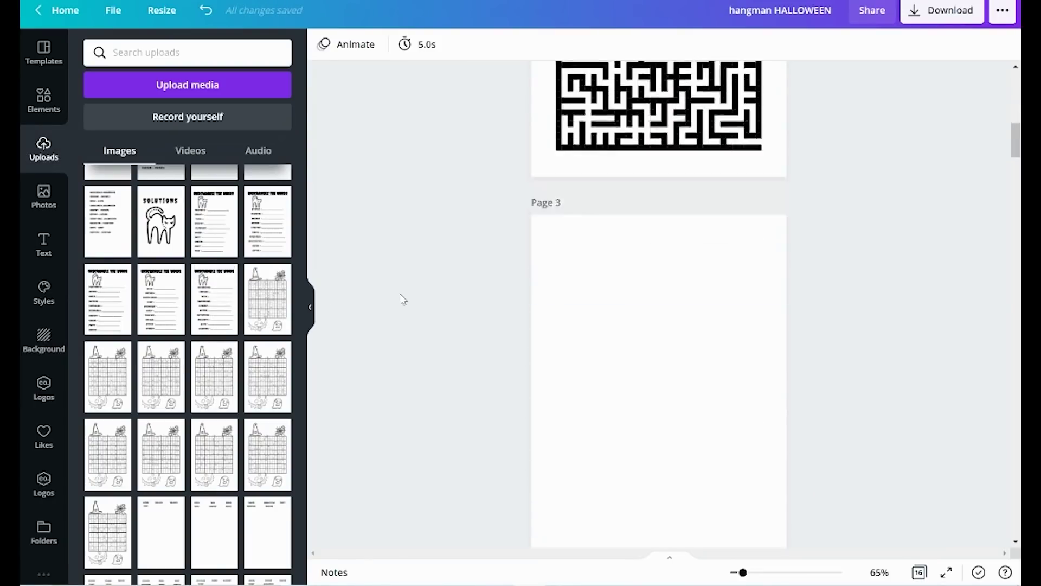
{"action": "left_click_drag", "start_coordinate": [278, 290], "coordinate": [548, 132]}
{"action": "left_click", "coordinate": [279, 276]}
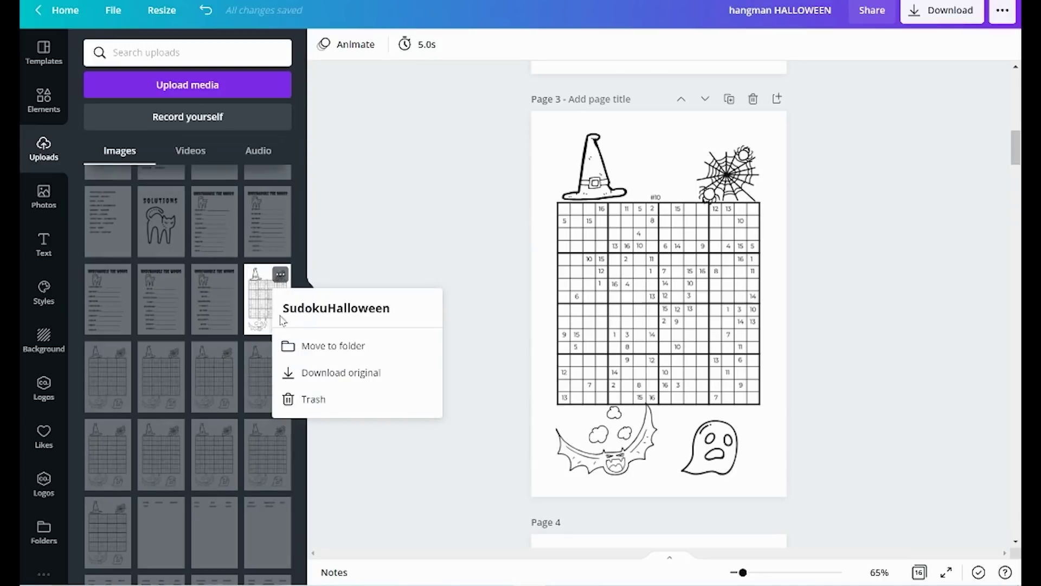
{"action": "left_click", "coordinate": [301, 397]}
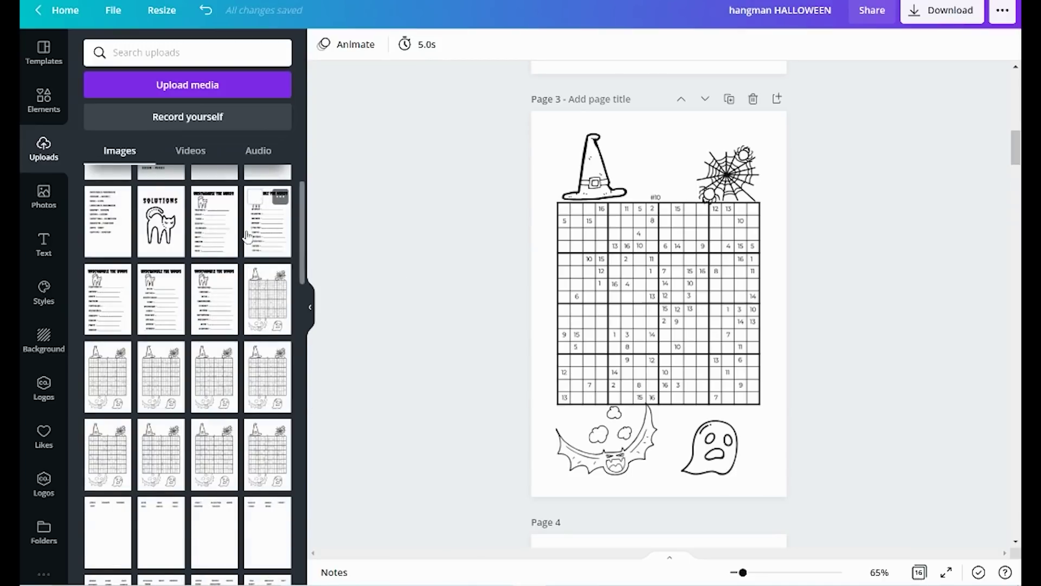
Step: Fill blank page 4 with the first Find the Missing Vowels image and move that used upload to the trash
{"action": "scroll", "coordinate": [258, 288], "scroll_direction": "down", "scroll_amount": 5}
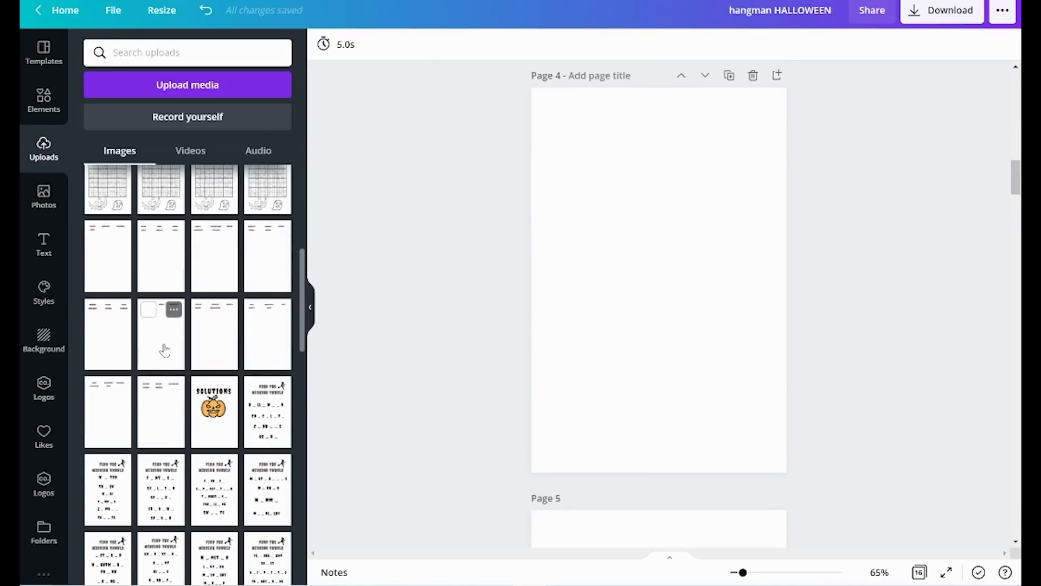
{"action": "left_click_drag", "start_coordinate": [262, 426], "coordinate": [549, 214]}
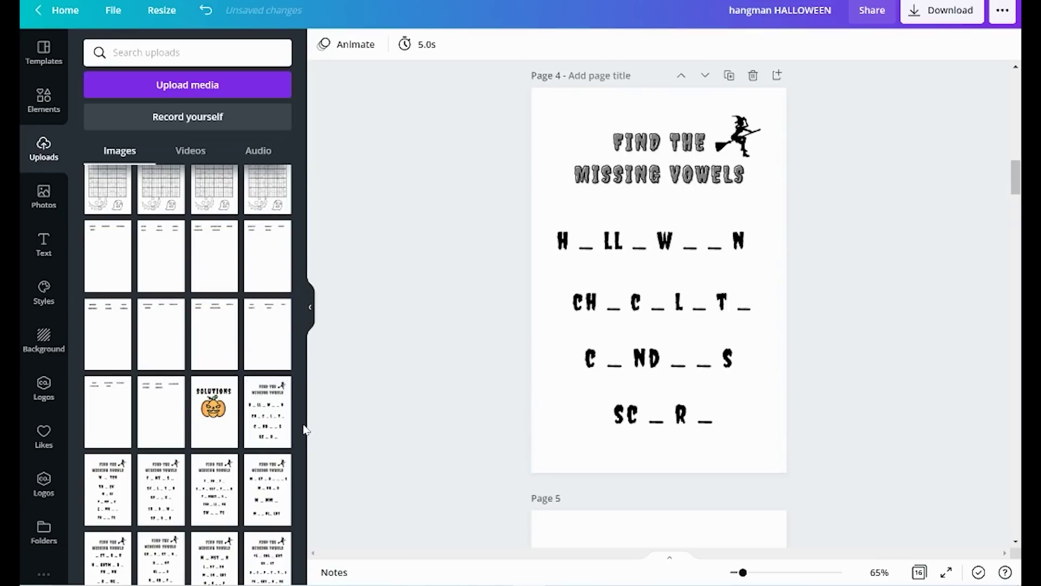
{"action": "left_click", "coordinate": [282, 387]}
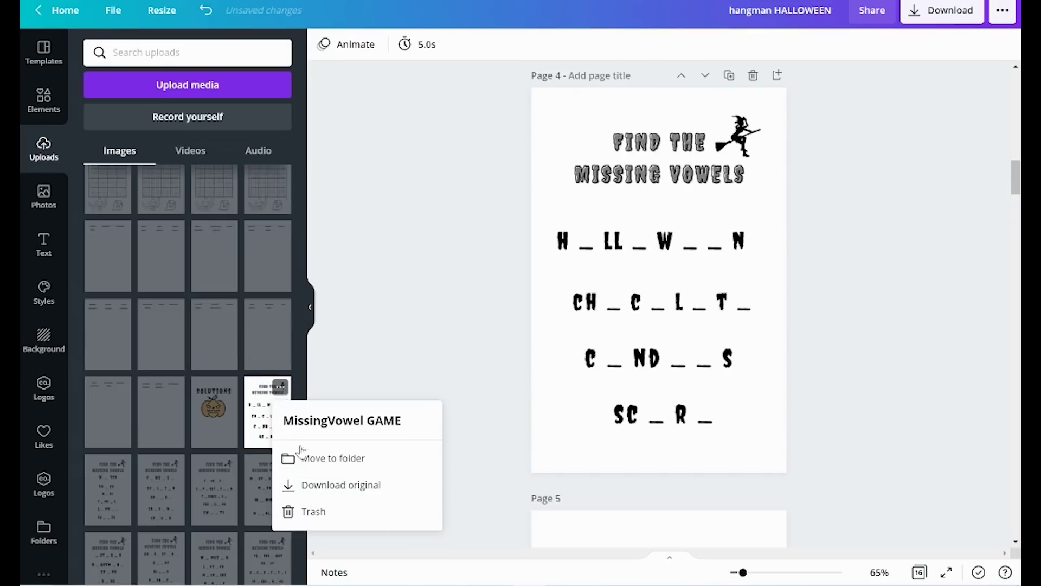
{"action": "left_click", "coordinate": [301, 509]}
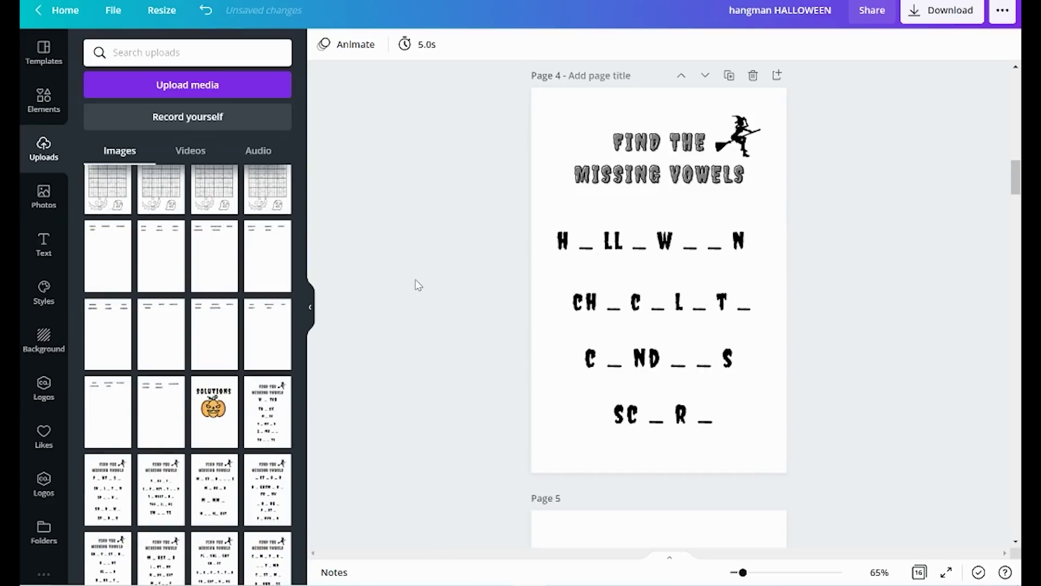
Step: Review the book from page 1 through the filled puzzle pages to the hangman solution word lists on pages 12 and 13
{"action": "scroll", "coordinate": [417, 284], "scroll_direction": "up", "scroll_amount": 20}
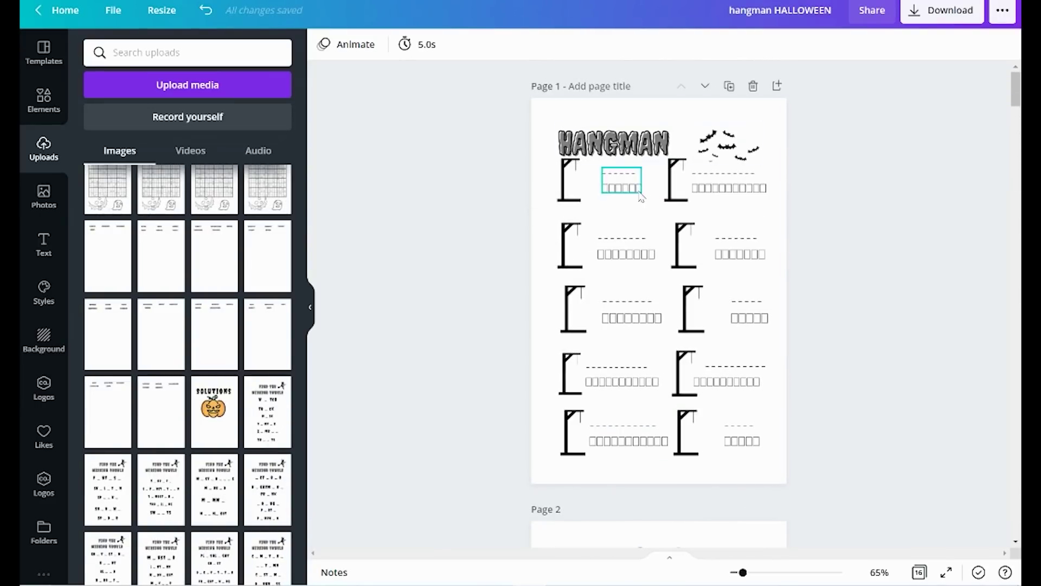
{"action": "scroll", "coordinate": [640, 197], "scroll_direction": "down", "scroll_amount": 15}
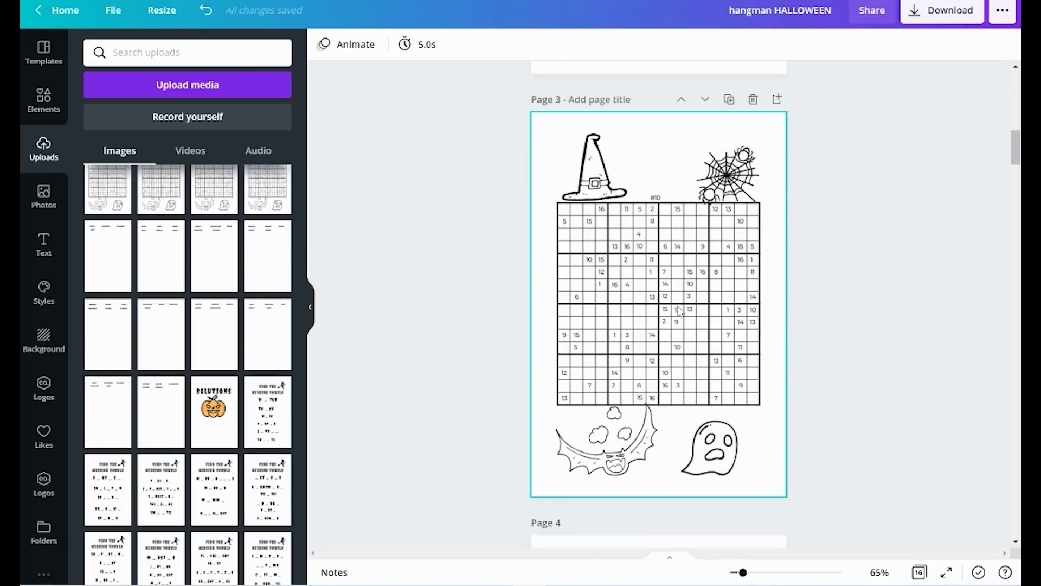
{"action": "scroll", "coordinate": [630, 296], "scroll_direction": "down", "scroll_amount": 8}
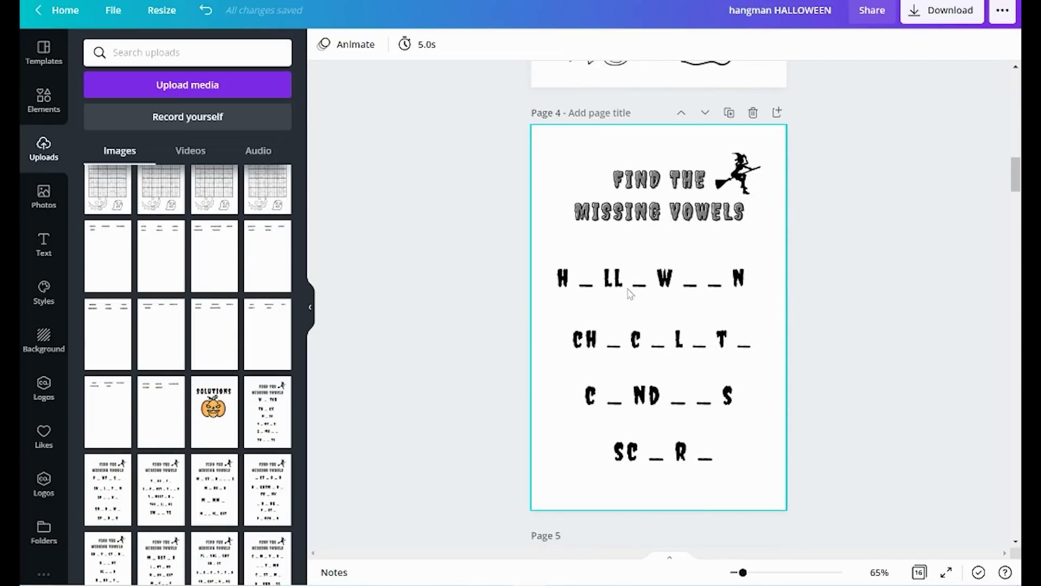
{"action": "scroll", "coordinate": [667, 279], "scroll_direction": "down", "scroll_amount": 2}
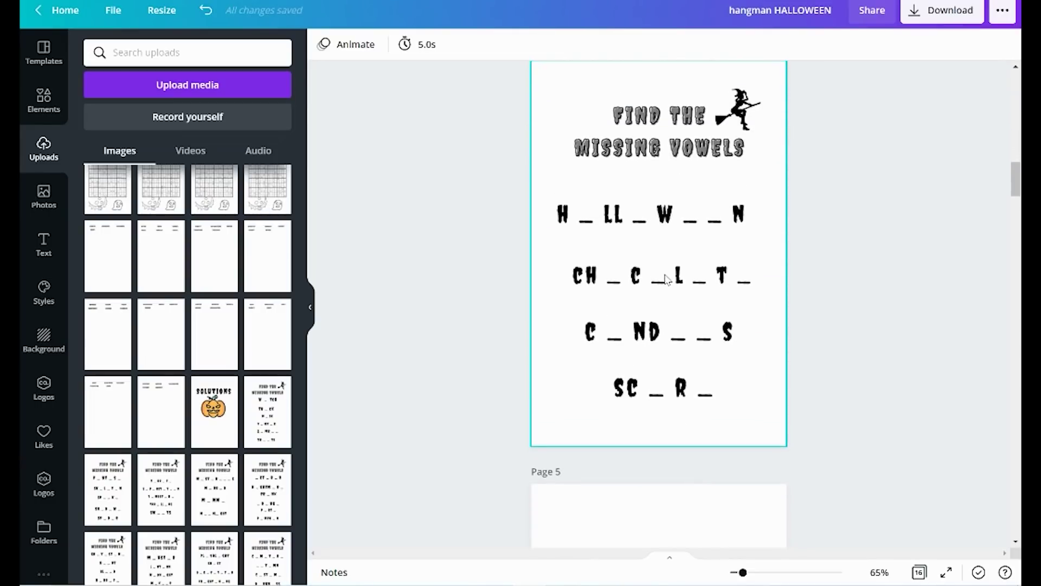
{"action": "scroll", "coordinate": [667, 280], "scroll_direction": "down", "scroll_amount": 20}
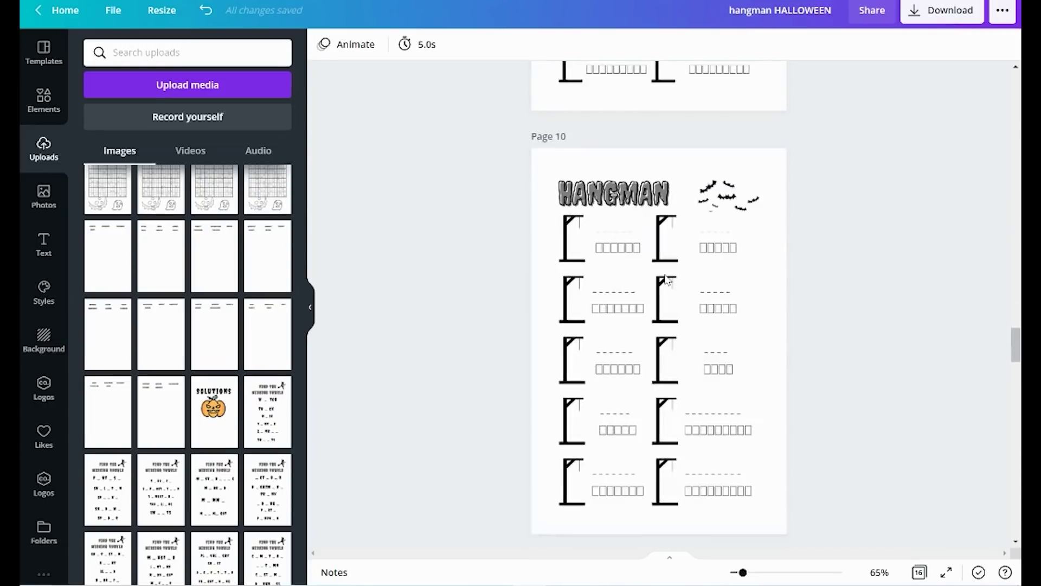
{"action": "scroll", "coordinate": [667, 279], "scroll_direction": "up", "scroll_amount": 12}
{"action": "scroll", "coordinate": [667, 279], "scroll_direction": "down", "scroll_amount": 10}
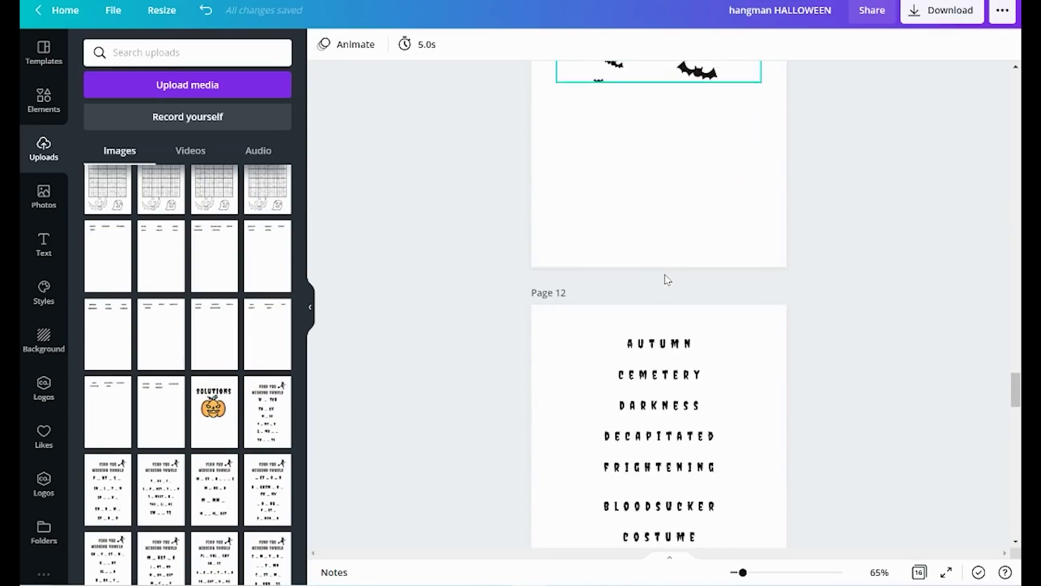
{"action": "scroll", "coordinate": [683, 368], "scroll_direction": "down", "scroll_amount": 9}
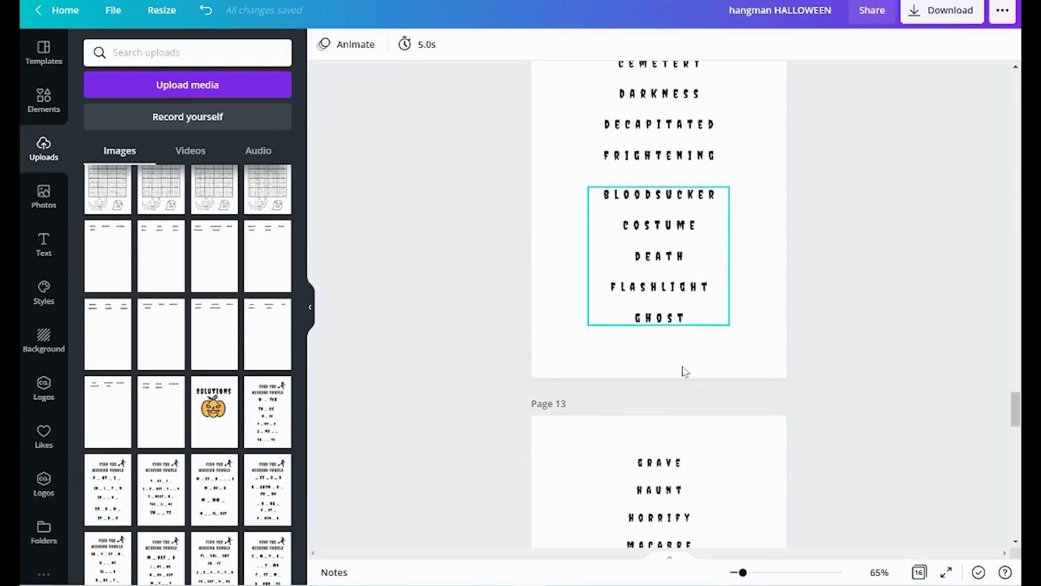
{"action": "scroll", "coordinate": [662, 301], "scroll_direction": "up", "scroll_amount": 6}
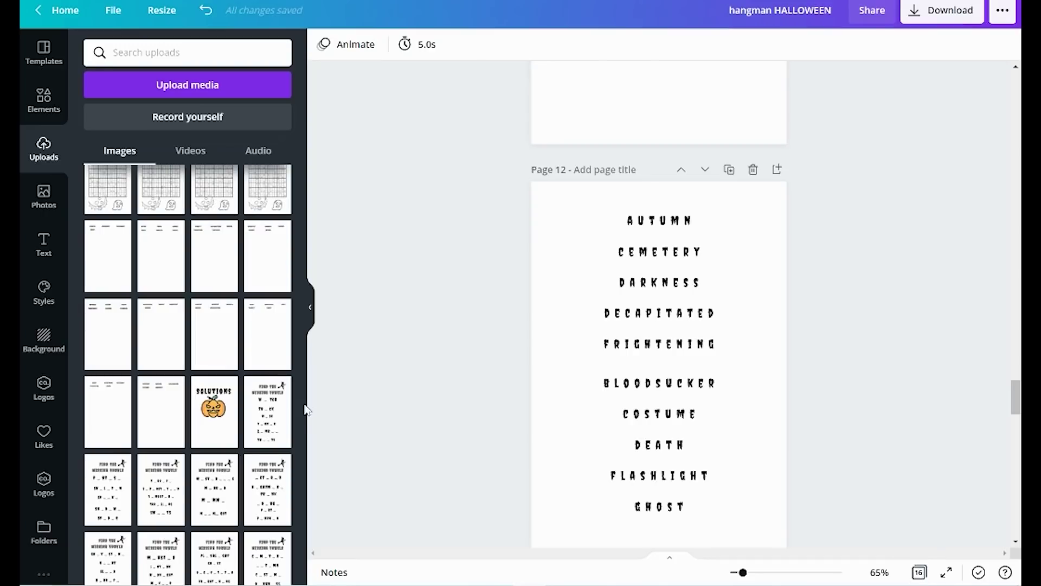
{"action": "scroll", "coordinate": [276, 409], "scroll_direction": "down", "scroll_amount": 2}
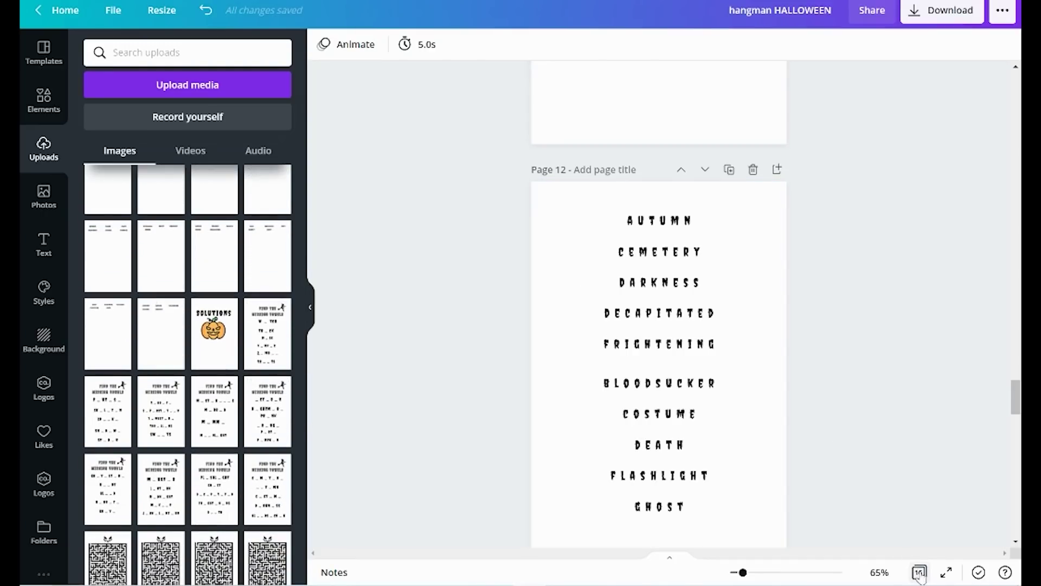
Step: Return to grid view and add three blank pages after the first hangman solution list on page 12
{"action": "left_click", "coordinate": [919, 573]}
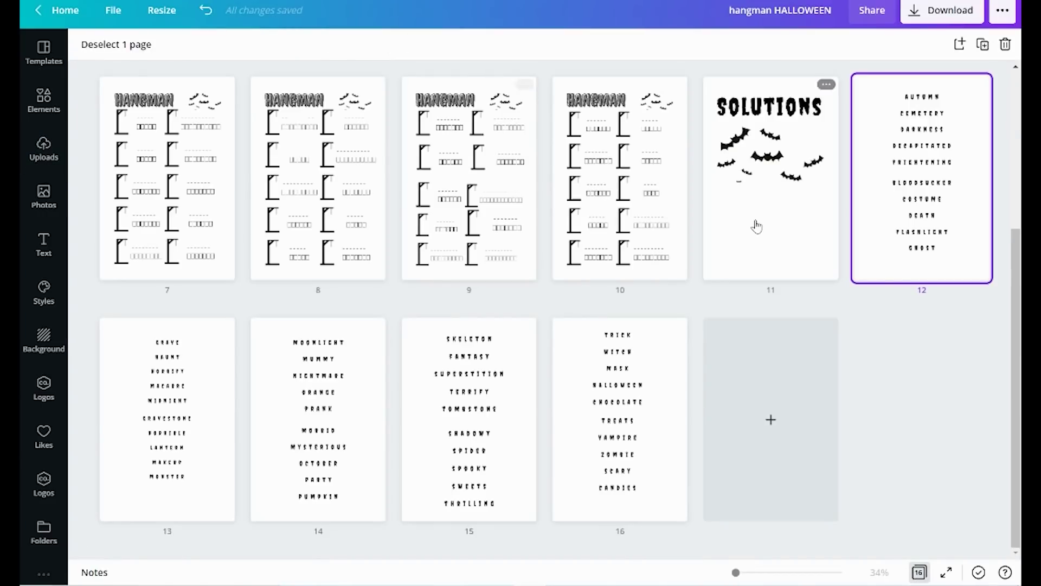
{"action": "left_click", "coordinate": [999, 180]}
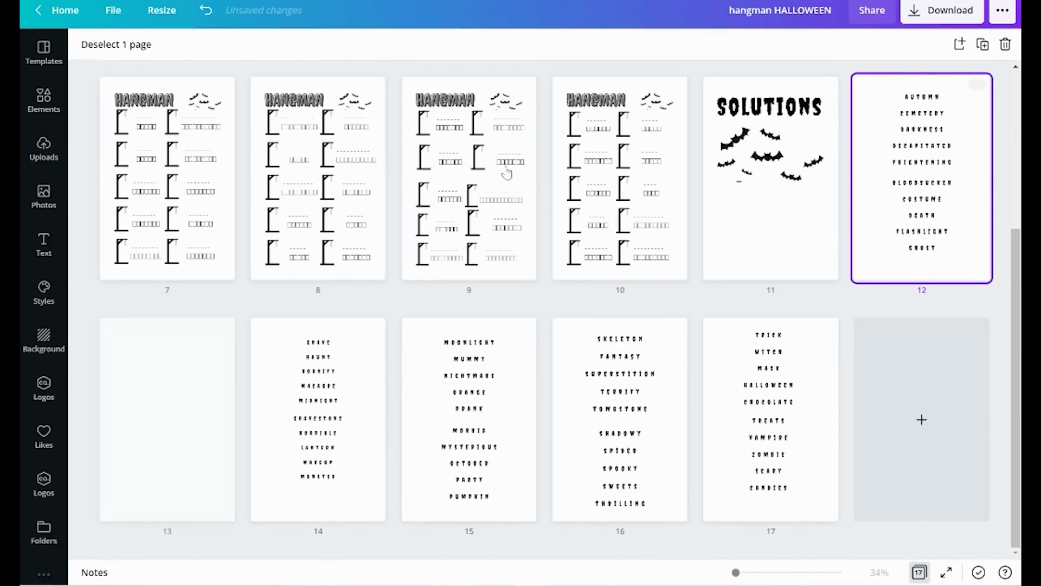
{"action": "left_click", "coordinate": [242, 420]}
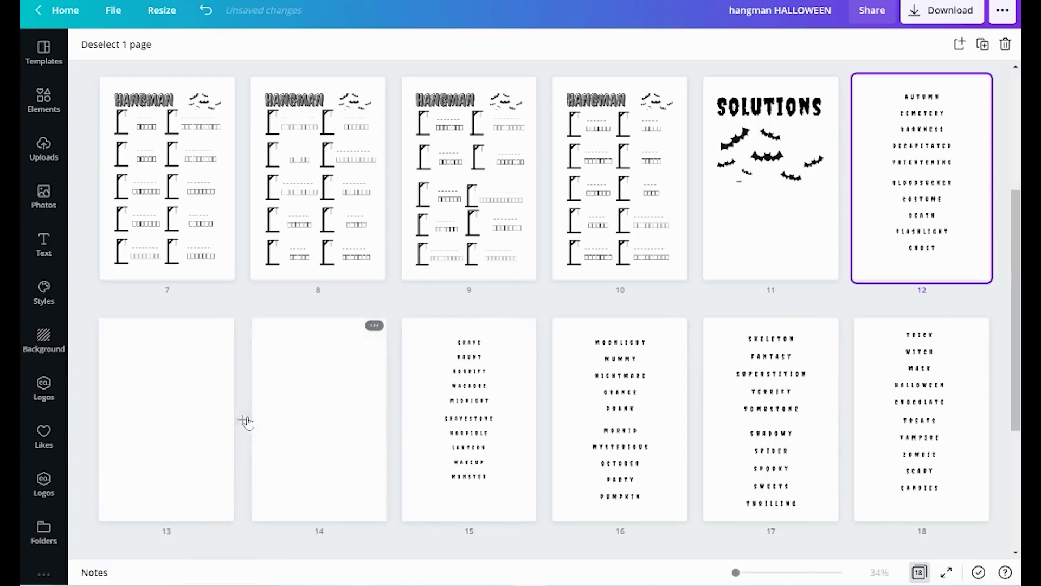
{"action": "left_click", "coordinate": [242, 421]}
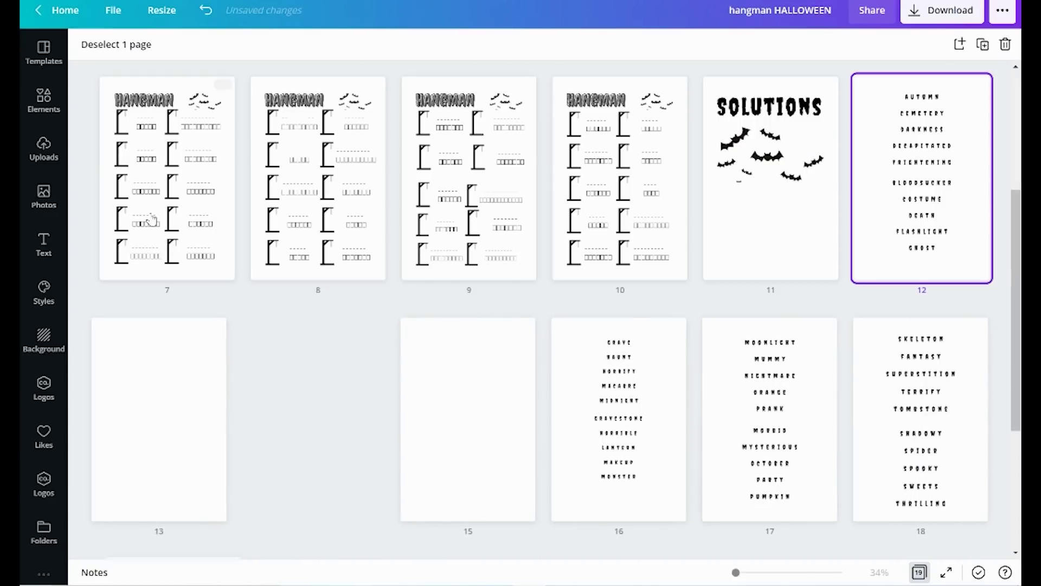
Step: Fill blank page 13 with the missing-vowels answer image listing CANDIES, CHOCOLATE, HALLOWEEN and SCARY, and check it against the puzzle on page 4
{"action": "left_click", "coordinate": [43, 147]}
{"action": "scroll", "coordinate": [572, 232], "scroll_direction": "up", "scroll_amount": 3}
{"action": "scroll", "coordinate": [570, 230], "scroll_direction": "down", "scroll_amount": 5}
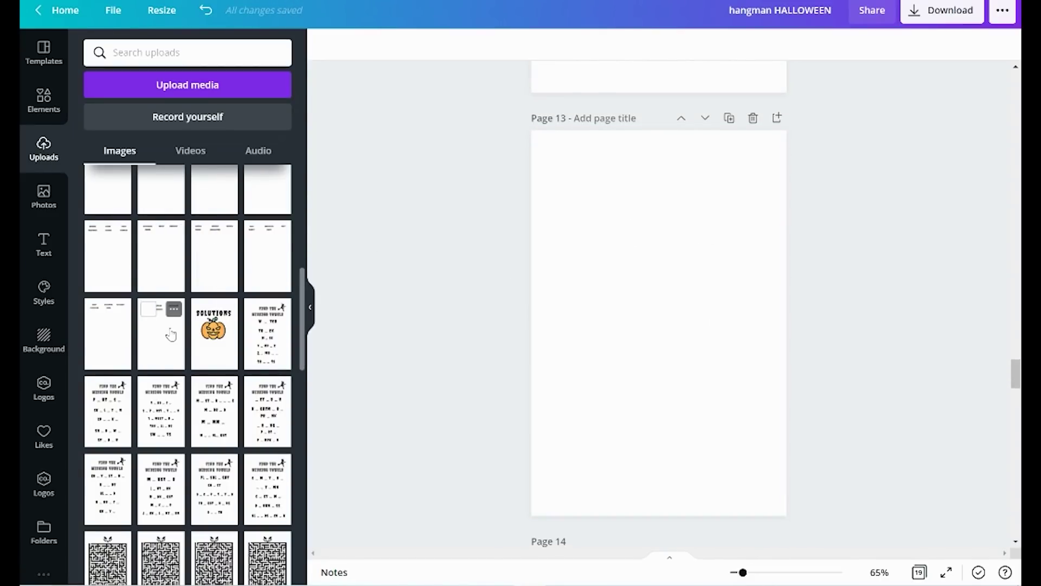
{"action": "left_click_drag", "start_coordinate": [172, 330], "coordinate": [624, 143]}
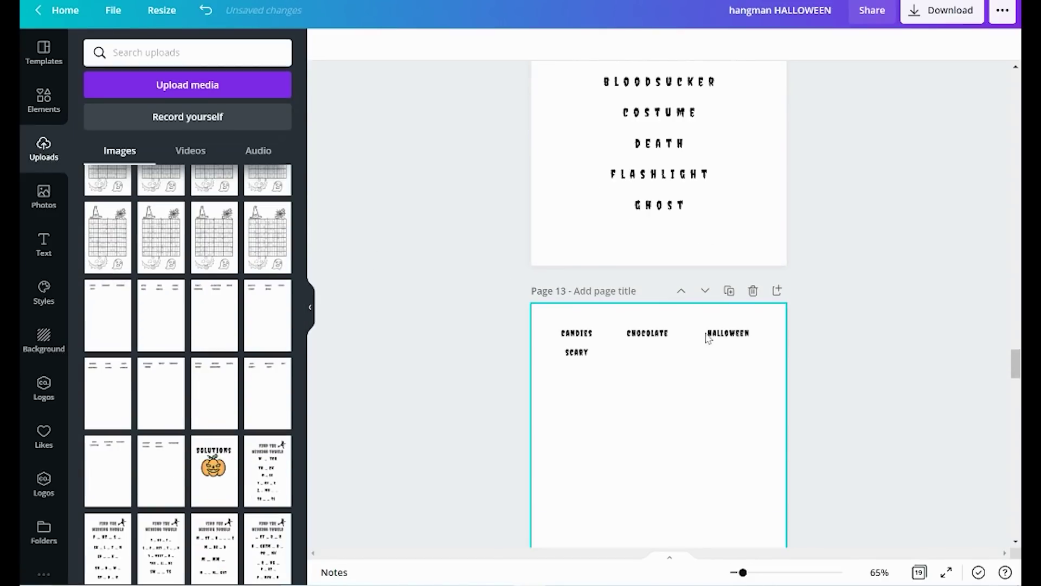
{"action": "scroll", "coordinate": [708, 354], "scroll_direction": "up", "scroll_amount": 20}
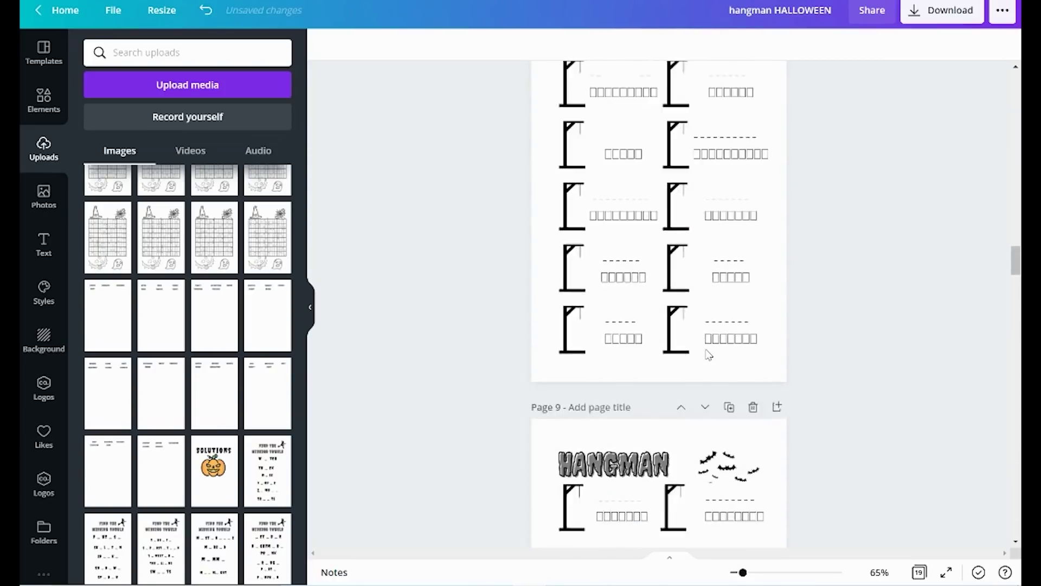
{"action": "scroll", "coordinate": [708, 354], "scroll_direction": "up", "scroll_amount": 5}
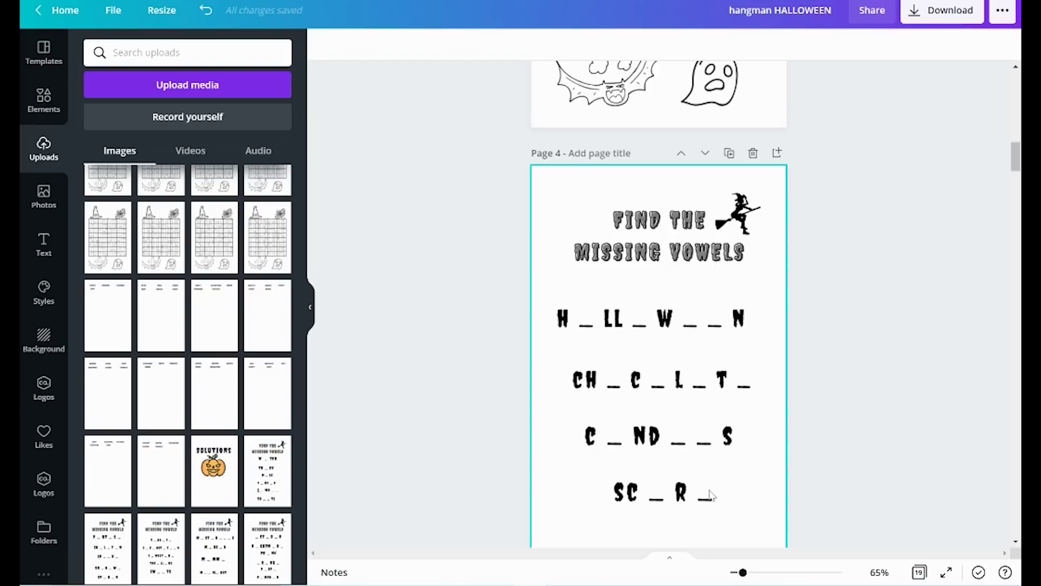
{"action": "scroll", "coordinate": [709, 495], "scroll_direction": "down", "scroll_amount": 20}
{"action": "scroll", "coordinate": [712, 495], "scroll_direction": "down", "scroll_amount": 12}
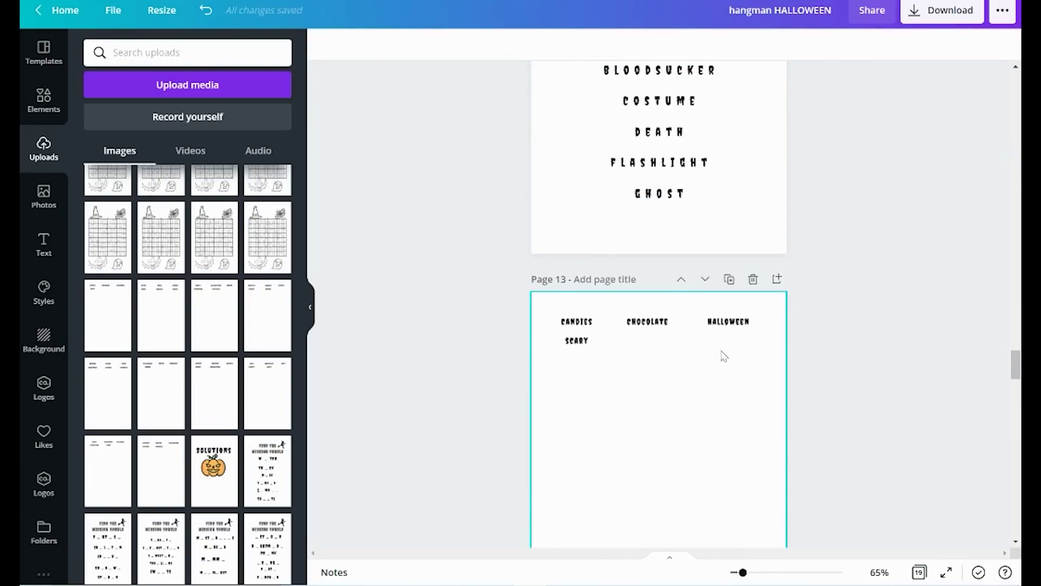
Step: Add a heading reading "MISSING VOWEL SOLUTIONS 1" to page 13
{"action": "scroll", "coordinate": [670, 323], "scroll_direction": "down", "scroll_amount": 3}
{"action": "scroll", "coordinate": [669, 323], "scroll_direction": "up", "scroll_amount": 3}
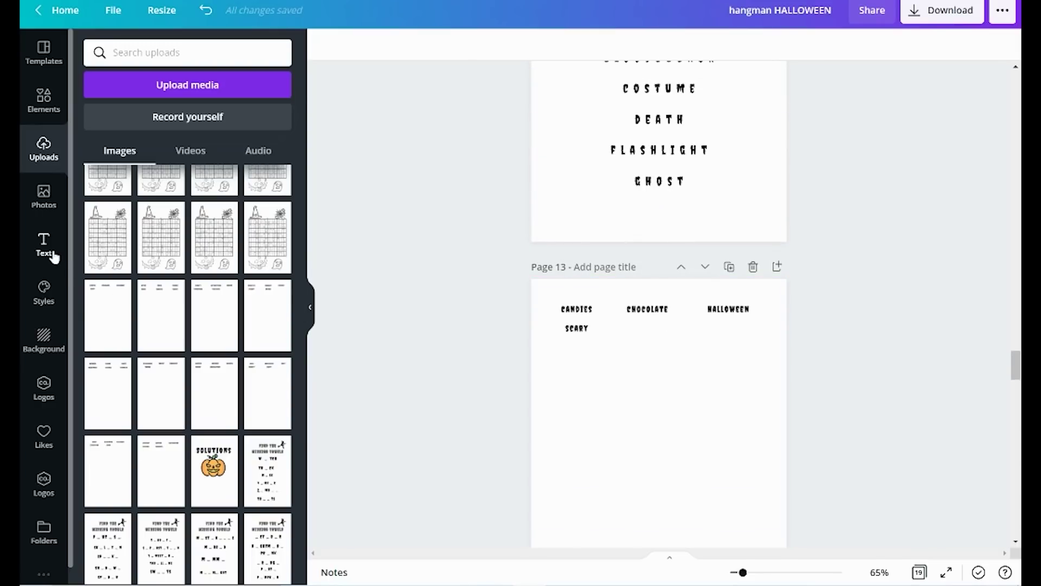
{"action": "scroll", "coordinate": [686, 320], "scroll_direction": "up", "scroll_amount": 5}
{"action": "scroll", "coordinate": [667, 223], "scroll_direction": "up", "scroll_amount": 4}
{"action": "scroll", "coordinate": [675, 359], "scroll_direction": "down", "scroll_amount": 5}
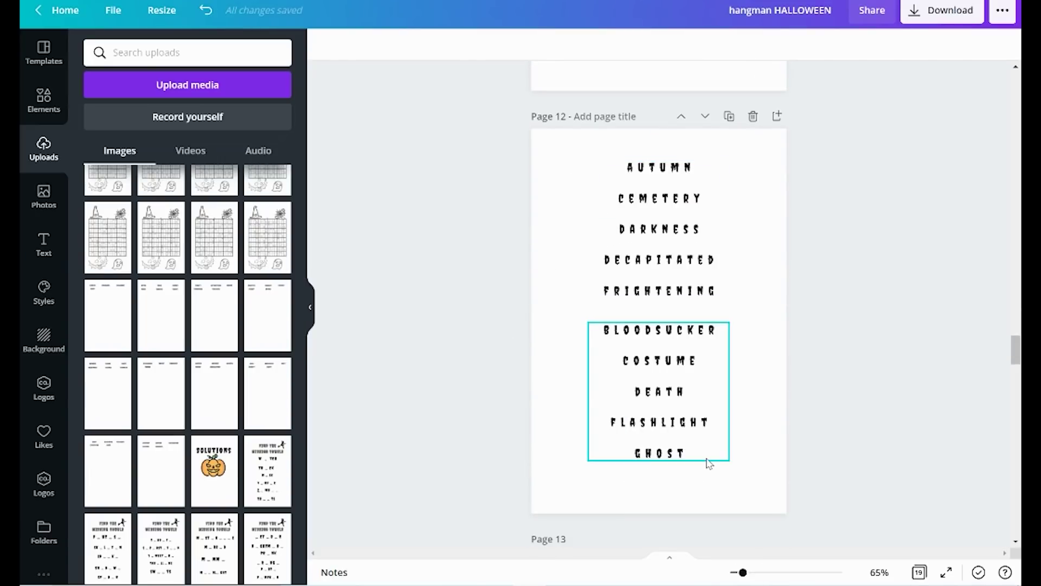
{"action": "scroll", "coordinate": [709, 463], "scroll_direction": "down", "scroll_amount": 7}
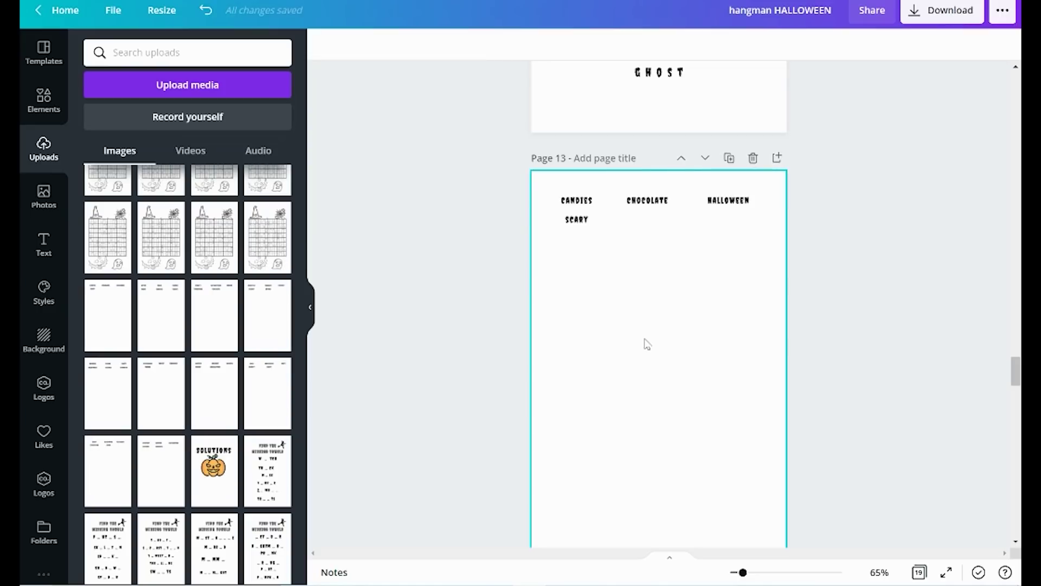
{"action": "scroll", "coordinate": [646, 343], "scroll_direction": "down", "scroll_amount": 1}
{"action": "left_click", "coordinate": [44, 245]}
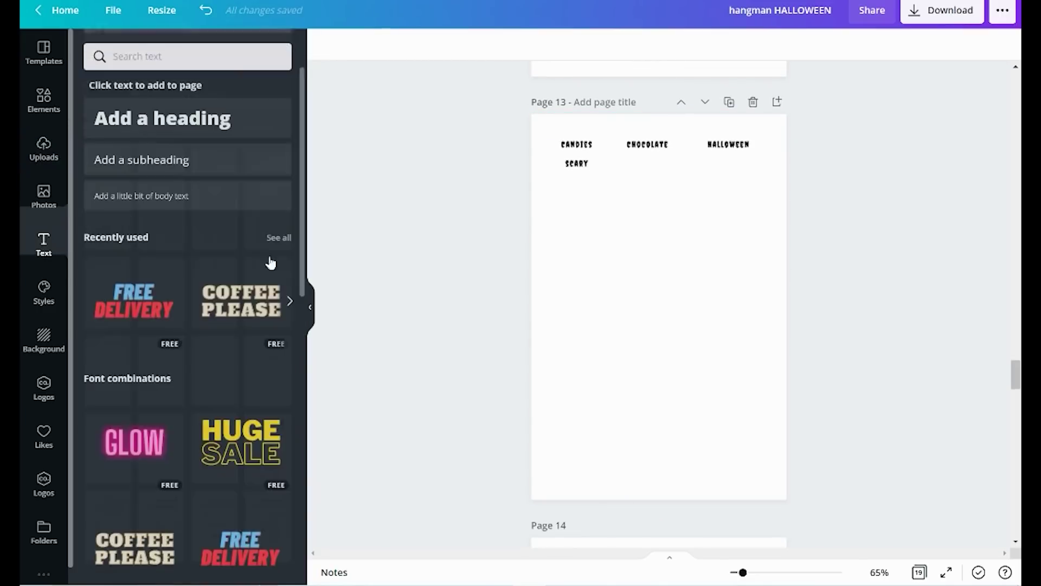
{"action": "left_click", "coordinate": [192, 122]}
{"action": "type", "text": "MISSING VOWEL SOLUTIONS 1"}
{"action": "scroll", "coordinate": [603, 306], "scroll_direction": "down", "scroll_amount": 1}
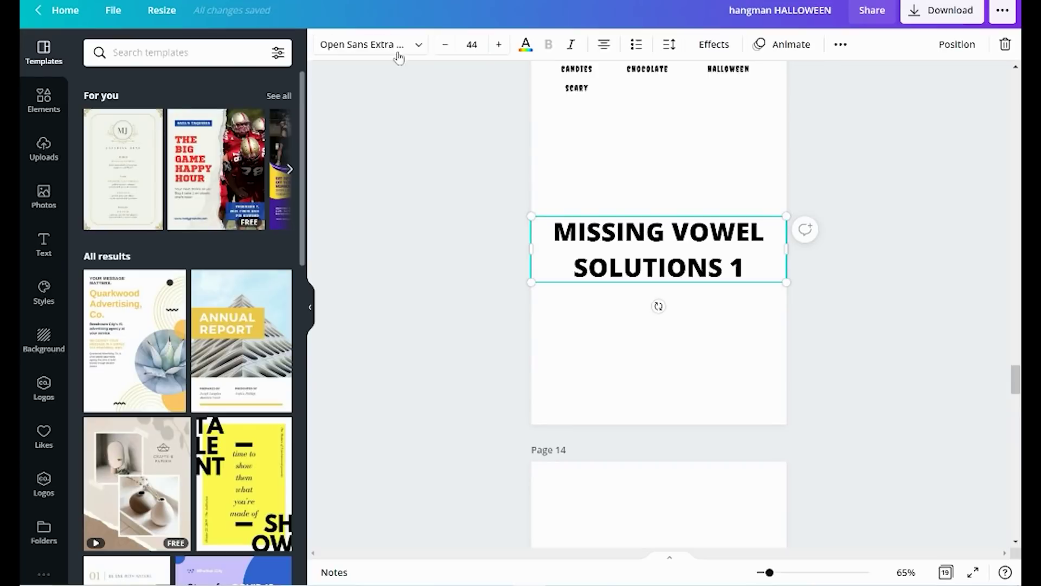
Step: Set the page 13 heading in the Jeepers font, shrink it to size 24.2 and place it just below the answer words
{"action": "left_click", "coordinate": [370, 44]}
{"action": "left_click", "coordinate": [100, 85]}
{"action": "left_click_drag", "start_coordinate": [785, 214], "coordinate": [672, 245]}
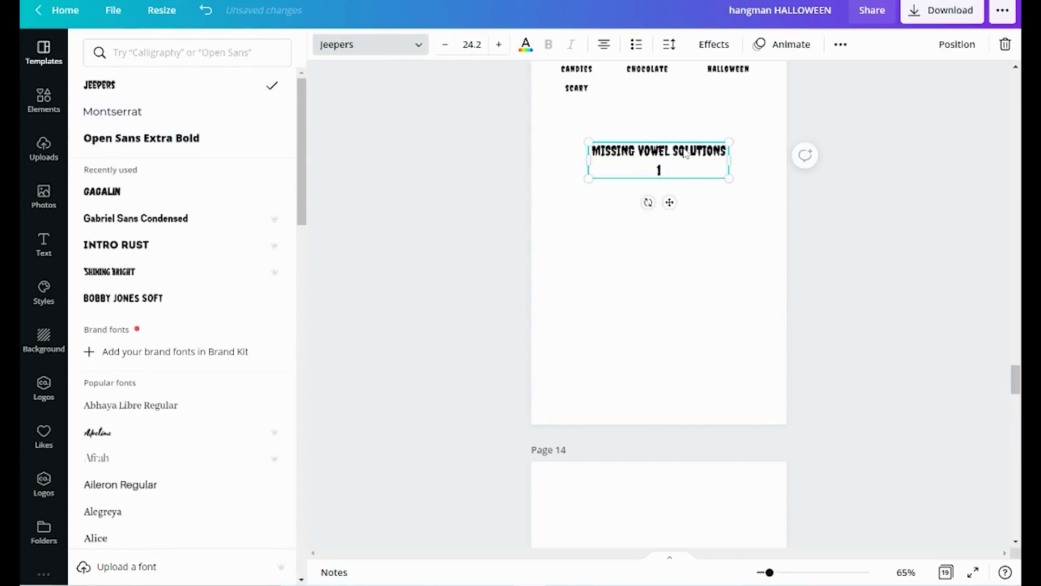
Step: Shrink the BLOODSUCKER to GHOST word list on page 12 slightly and shift it up to make room for a heading
{"action": "scroll", "coordinate": [636, 257], "scroll_direction": "up", "scroll_amount": 7}
{"action": "left_click", "coordinate": [697, 230]}
{"action": "left_click_drag", "start_coordinate": [589, 328], "coordinate": [598, 310]}
{"action": "left_click_drag", "start_coordinate": [666, 266], "coordinate": [658, 261]}
Step: Paste a copy of the solutions heading below GHOST on page 12 and reword it as "HANGMAN SOLUTIONS 1"
{"action": "key", "text": "ctrl+v"}
{"action": "left_click_drag", "start_coordinate": [666, 128], "coordinate": [654, 342]}
{"action": "left_click", "coordinate": [655, 339]}
{"action": "left_click_drag", "start_coordinate": [655, 338], "coordinate": [578, 346]}
{"action": "type", "text": "HANGMAN"}
{"action": "left_click", "coordinate": [802, 295]}
{"action": "scroll", "coordinate": [801, 295], "scroll_direction": "up", "scroll_amount": 4}
{"action": "scroll", "coordinate": [802, 295], "scroll_direction": "down", "scroll_amount": 5}
{"action": "scroll", "coordinate": [803, 293], "scroll_direction": "down", "scroll_amount": 3}
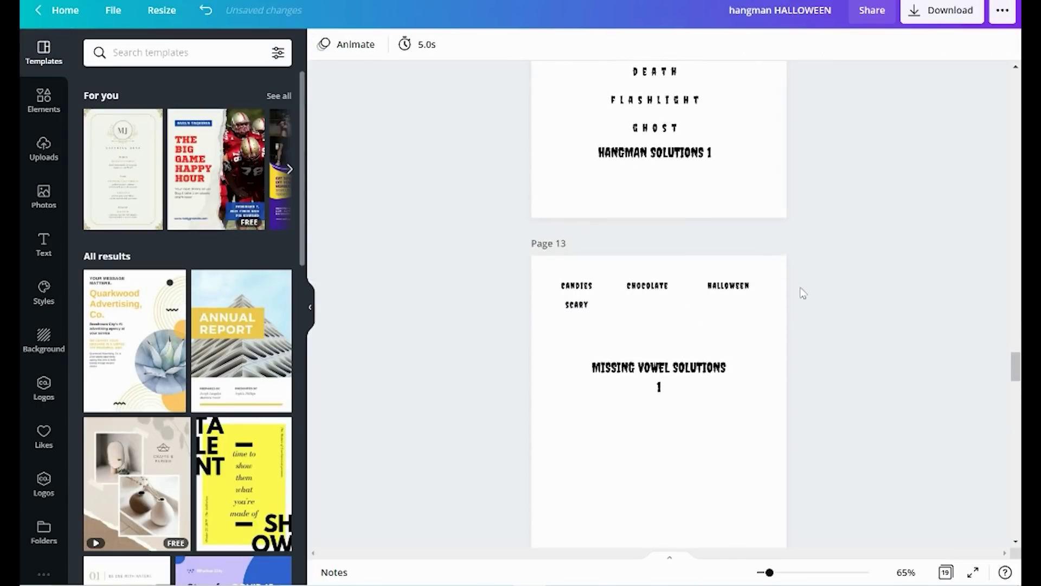
{"action": "left_click", "coordinate": [679, 99]}
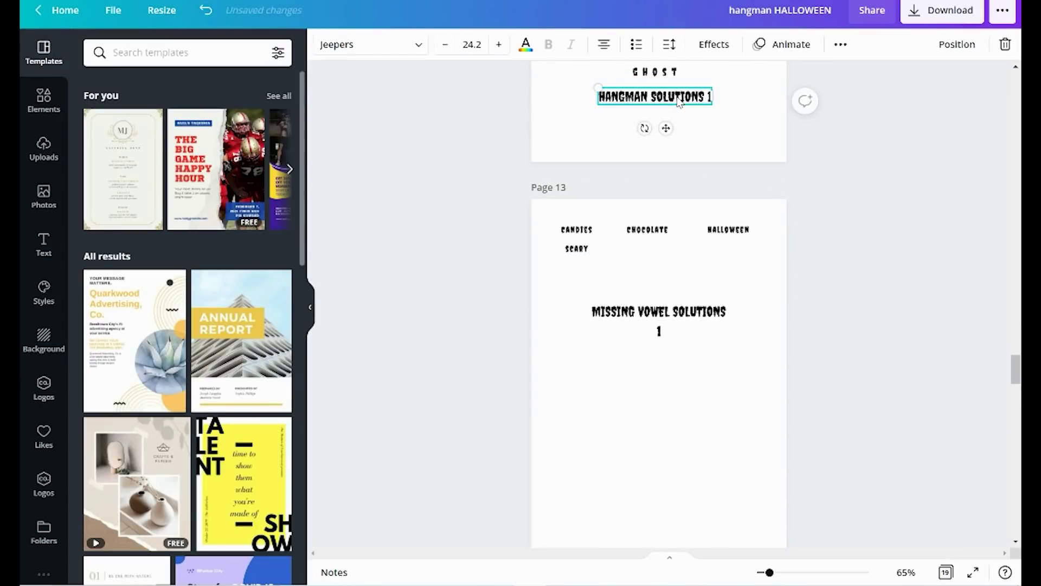
{"action": "scroll", "coordinate": [880, 242], "scroll_direction": "up", "scroll_amount": 2}
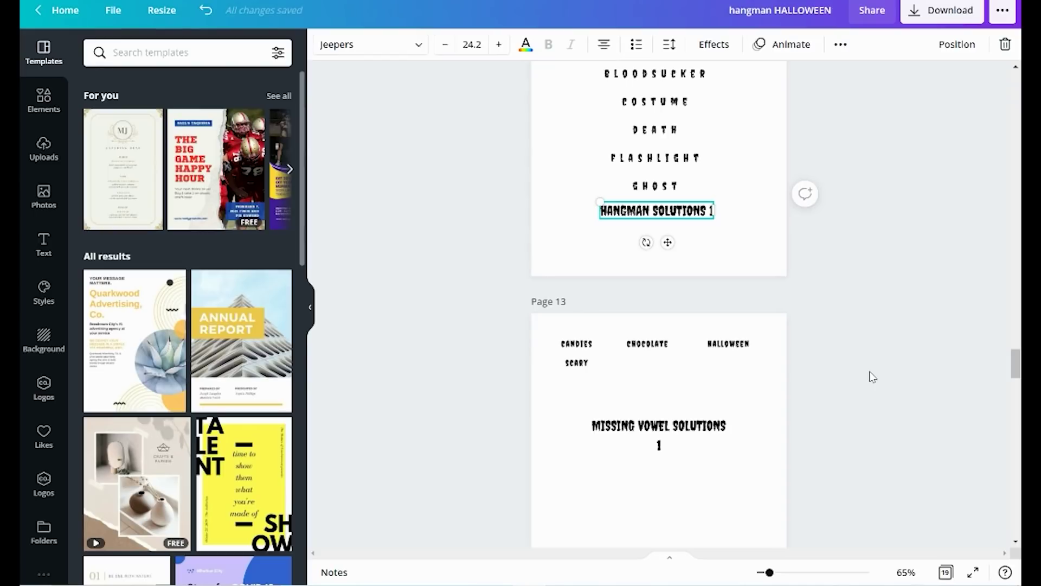
Step: Fill blank page 5 with the Unscramble the Words image that starts with THLCOOAEC and move that used upload to the trash
{"action": "scroll", "coordinate": [872, 376], "scroll_direction": "up", "scroll_amount": 20}
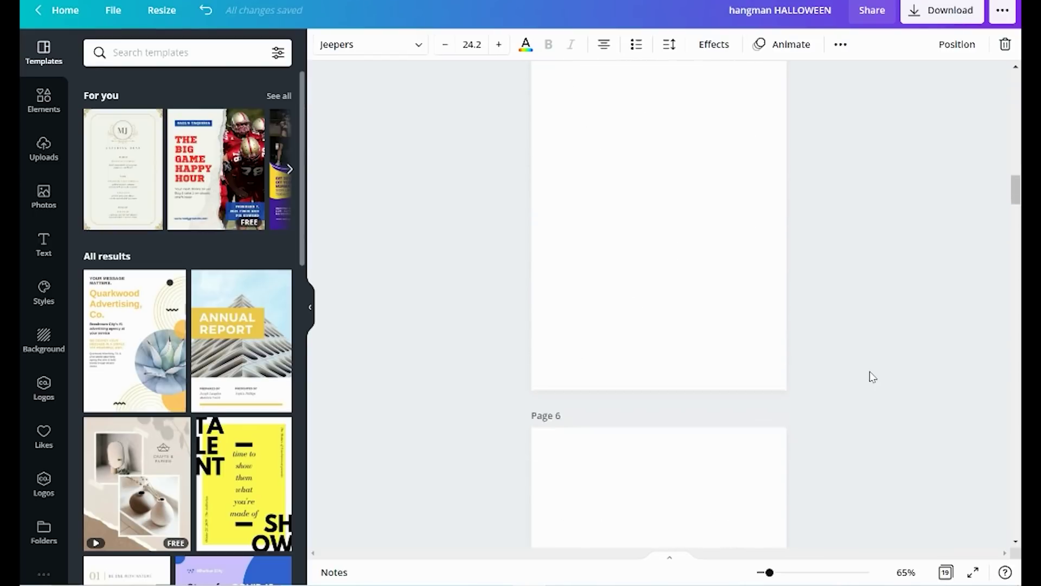
{"action": "scroll", "coordinate": [872, 376], "scroll_direction": "up", "scroll_amount": 5}
{"action": "scroll", "coordinate": [871, 376], "scroll_direction": "down", "scroll_amount": 10}
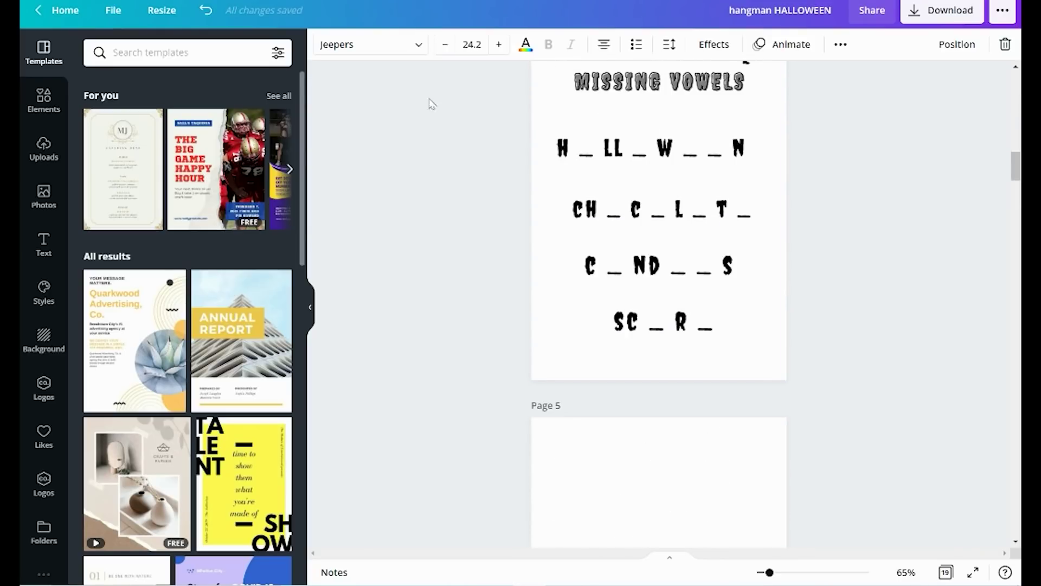
{"action": "scroll", "coordinate": [836, 258], "scroll_direction": "down", "scroll_amount": 5}
{"action": "left_click", "coordinate": [47, 152]}
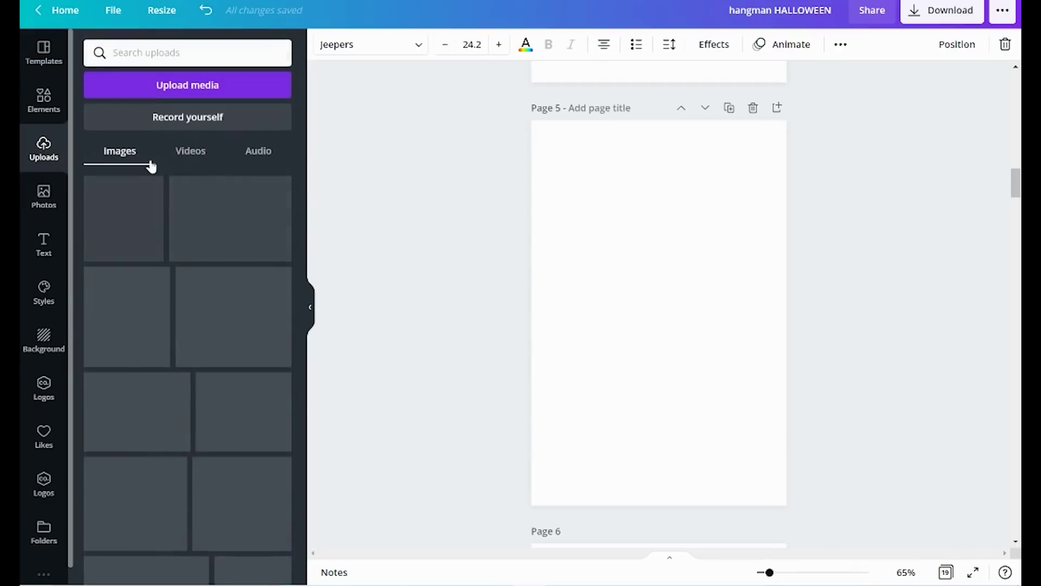
{"action": "left_click_drag", "start_coordinate": [409, 184], "coordinate": [534, 131]}
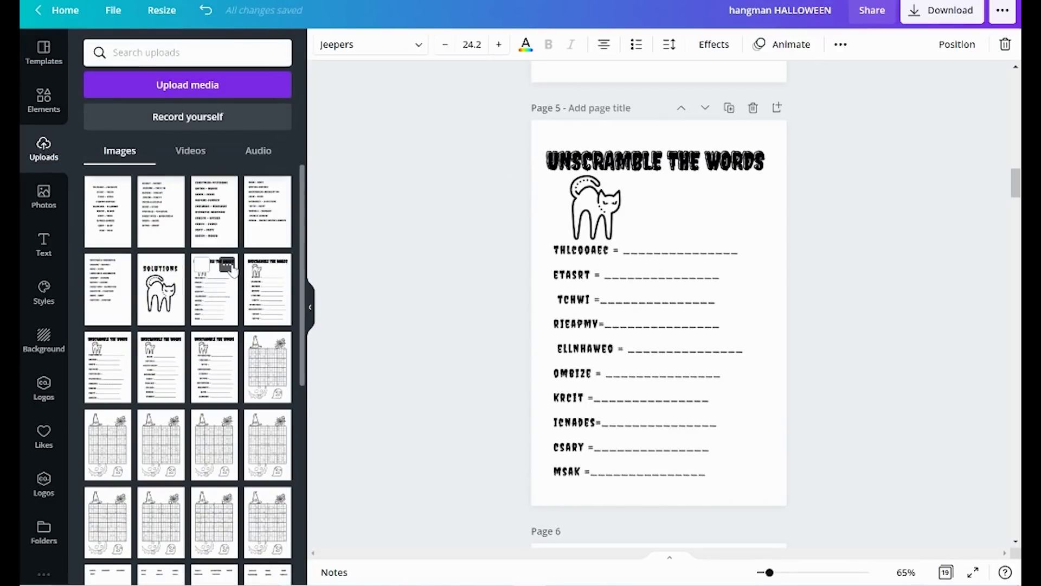
{"action": "left_click", "coordinate": [231, 267]}
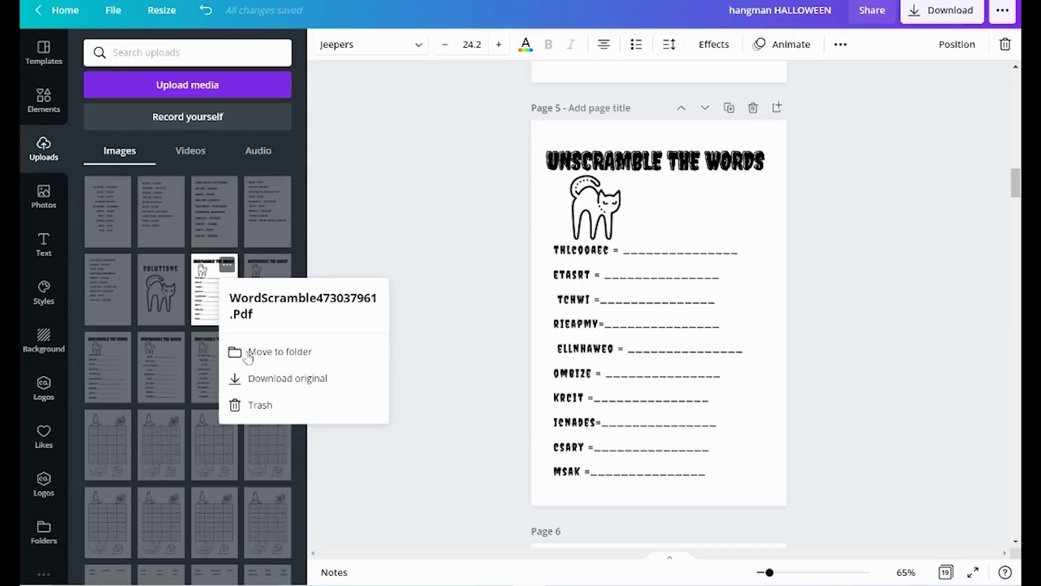
{"action": "left_click", "coordinate": [252, 405]}
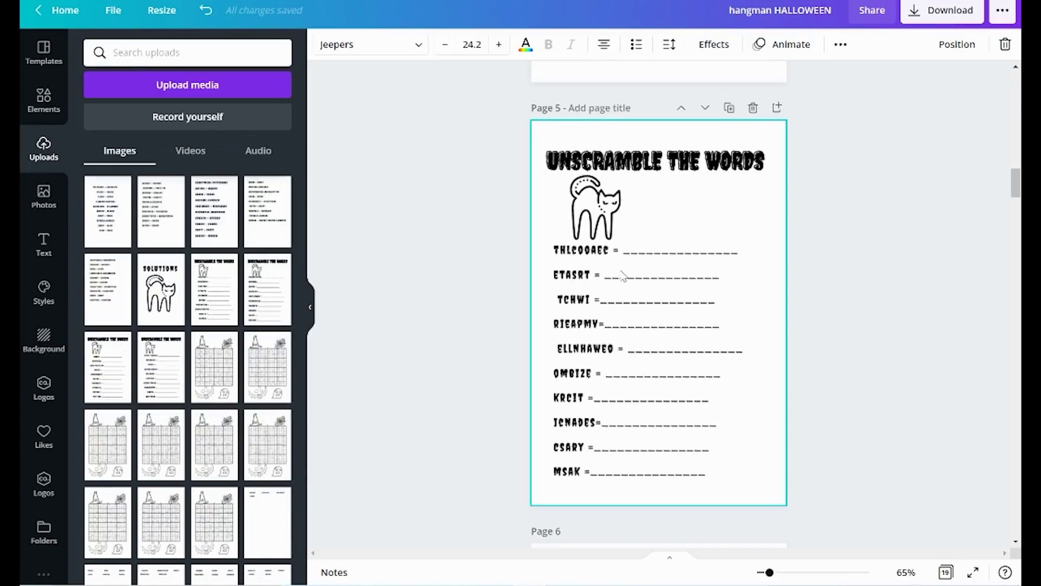
Step: Fill blank page 14 with the matching word-scramble answer image that starts with CHOCOLATE
{"action": "scroll", "coordinate": [623, 275], "scroll_direction": "down", "scroll_amount": 20}
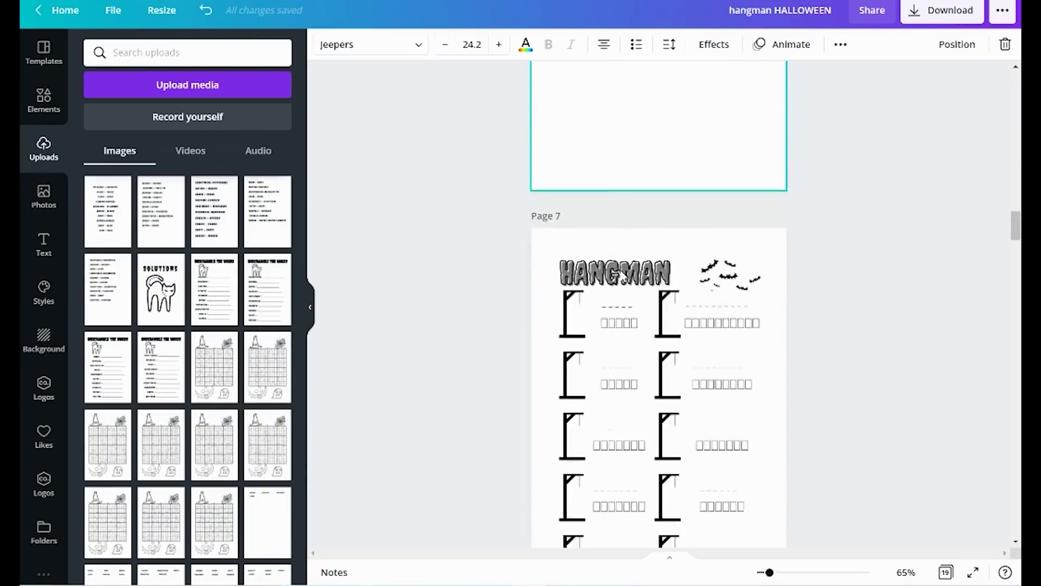
{"action": "scroll", "coordinate": [624, 275], "scroll_direction": "down", "scroll_amount": 20}
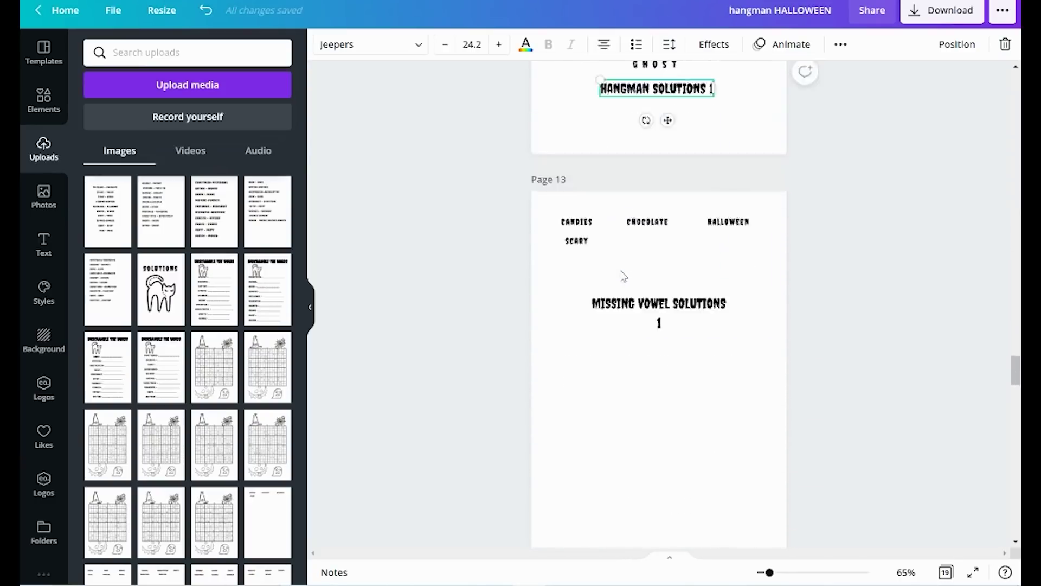
{"action": "scroll", "coordinate": [624, 275], "scroll_direction": "down", "scroll_amount": 5}
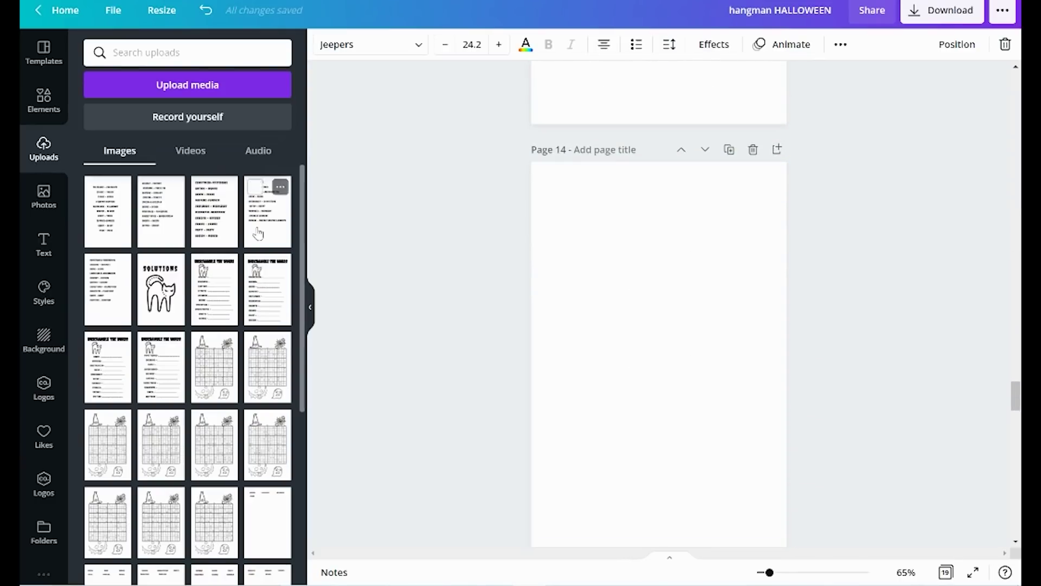
{"action": "left_click_drag", "start_coordinate": [110, 233], "coordinate": [554, 202]}
Step: Copy an existing solutions heading to page 14, place it below the answers and reword it as "WORD SCRAMBLE SOLUTIONS 1"
{"action": "scroll", "coordinate": [554, 202], "scroll_direction": "up", "scroll_amount": 6}
{"action": "scroll", "coordinate": [554, 201], "scroll_direction": "down", "scroll_amount": 2}
{"action": "left_click", "coordinate": [637, 136]}
{"action": "right_click", "coordinate": [638, 136]}
{"action": "left_click", "coordinate": [672, 147]}
{"action": "scroll", "coordinate": [667, 164], "scroll_direction": "down", "scroll_amount": 5}
{"action": "scroll", "coordinate": [668, 165], "scroll_direction": "down", "scroll_amount": 1}
{"action": "key", "text": "ctrl+v"}
{"action": "left_click_drag", "start_coordinate": [661, 196], "coordinate": [658, 404]}
{"action": "left_click_drag", "start_coordinate": [665, 386], "coordinate": [575, 380]}
{"action": "type", "text": "WORD SCRAMB"}
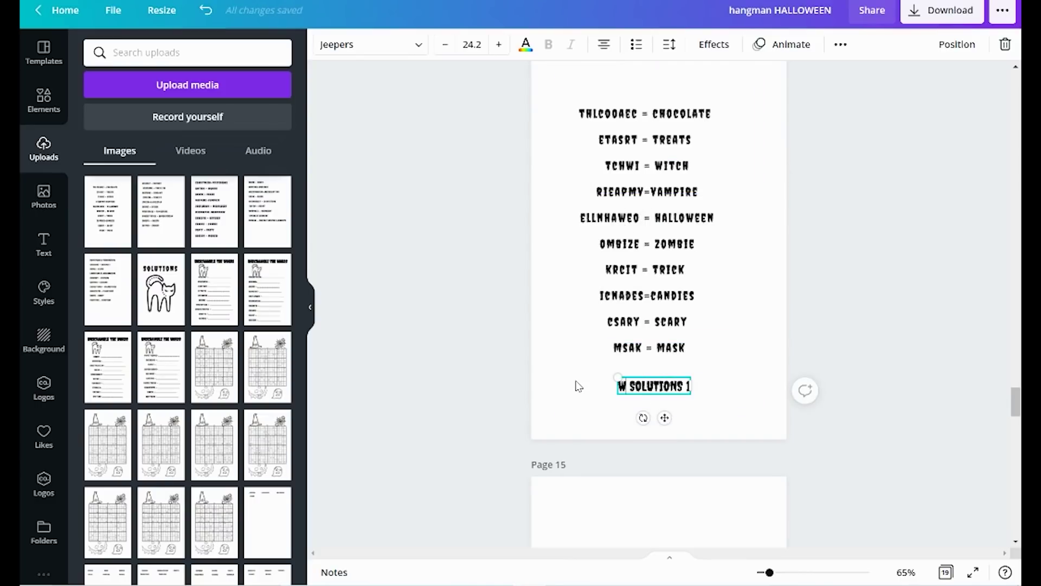
{"action": "type", "text": "LE"}
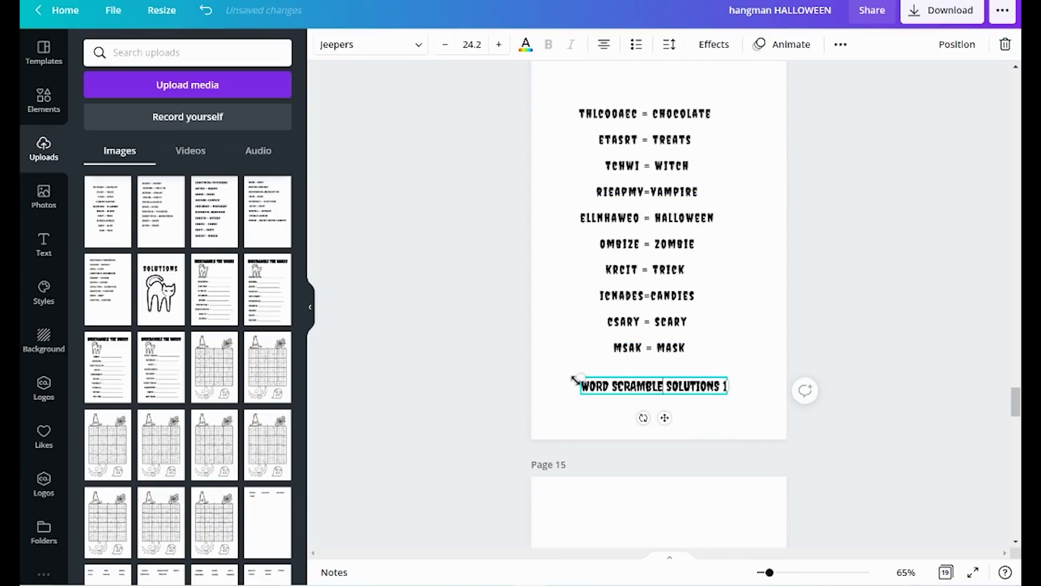
Step: Check page 5 against its answers and move the used word-scramble answer image from the uploads to the trash
{"action": "scroll", "coordinate": [675, 377], "scroll_direction": "up", "scroll_amount": 20}
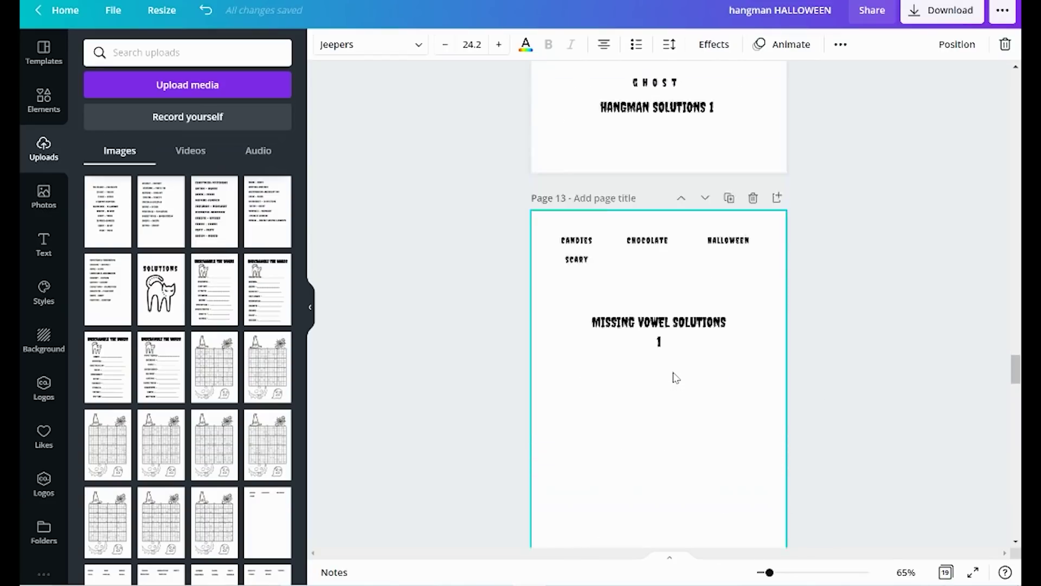
{"action": "scroll", "coordinate": [675, 377], "scroll_direction": "down", "scroll_amount": 3}
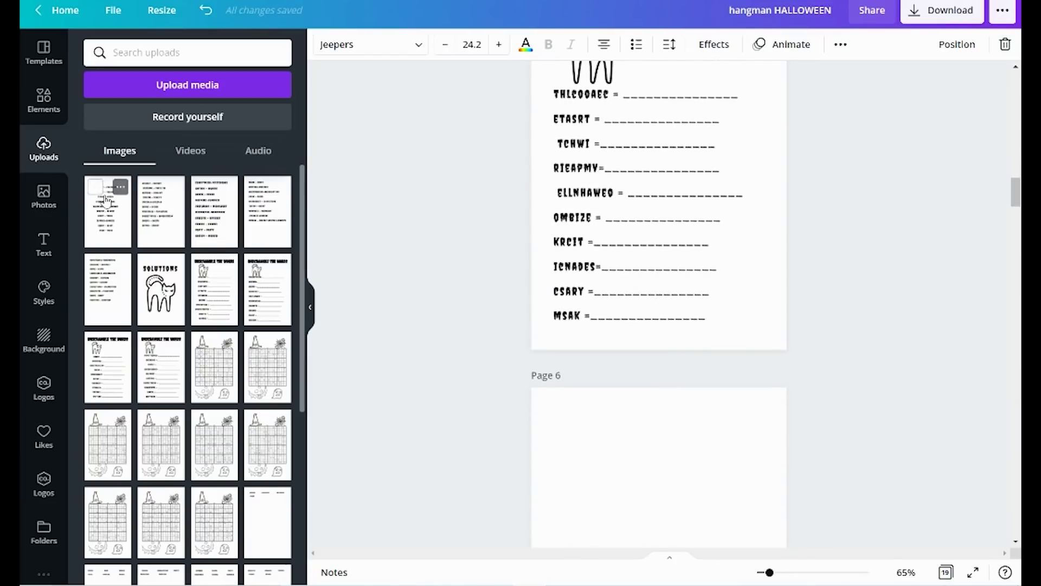
{"action": "left_click", "coordinate": [120, 187]}
{"action": "left_click", "coordinate": [167, 328]}
{"action": "scroll", "coordinate": [425, 268], "scroll_direction": "down", "scroll_amount": 1}
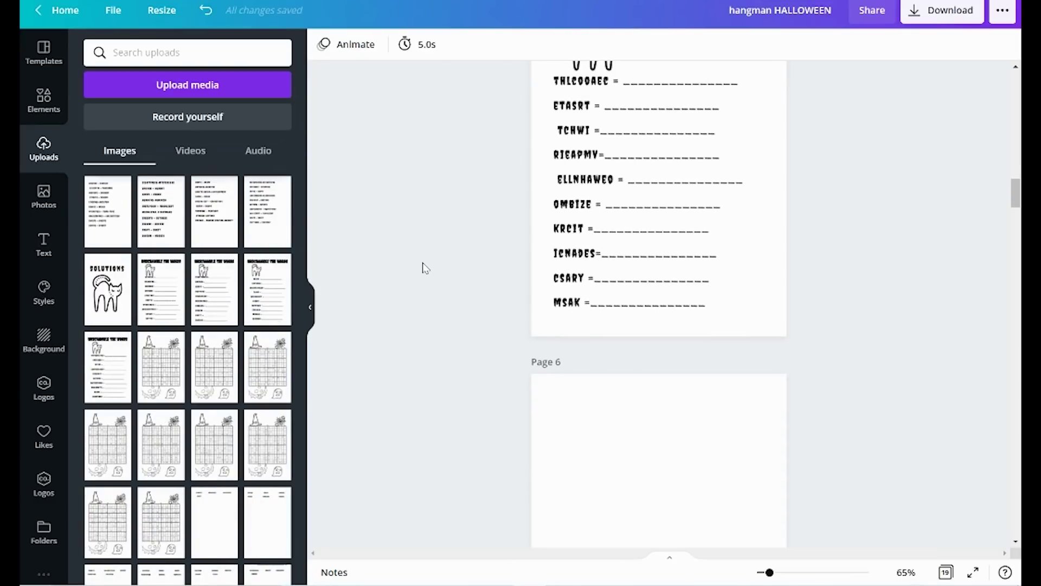
Step: Review the assembled book page by page and in grid view, checking the puzzle order and the labelled solution pages
{"action": "scroll", "coordinate": [425, 267], "scroll_direction": "up", "scroll_amount": 4}
{"action": "scroll", "coordinate": [425, 268], "scroll_direction": "up", "scroll_amount": 5}
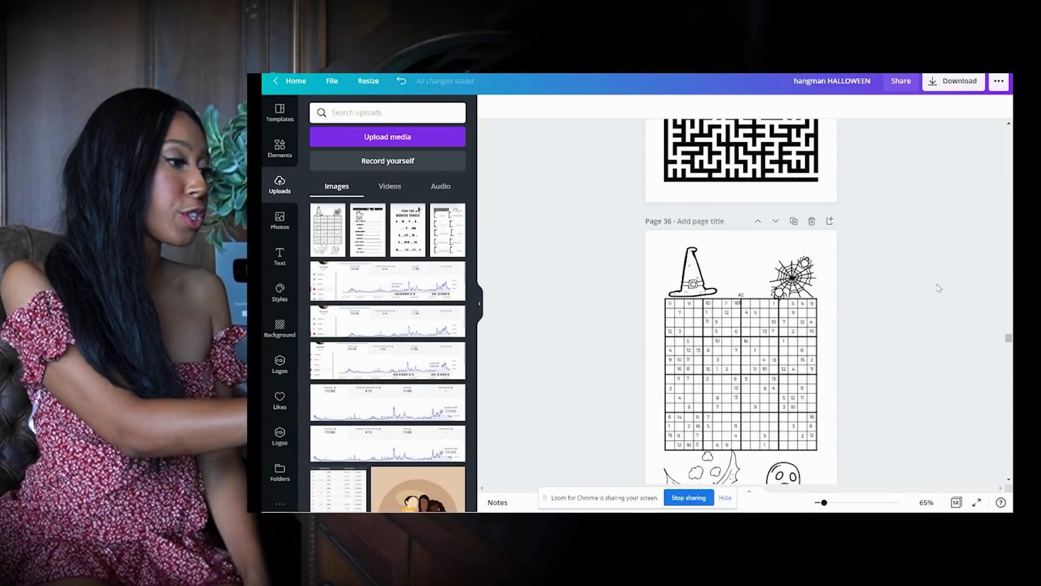
{"action": "scroll", "coordinate": [937, 288], "scroll_direction": "down", "scroll_amount": 10}
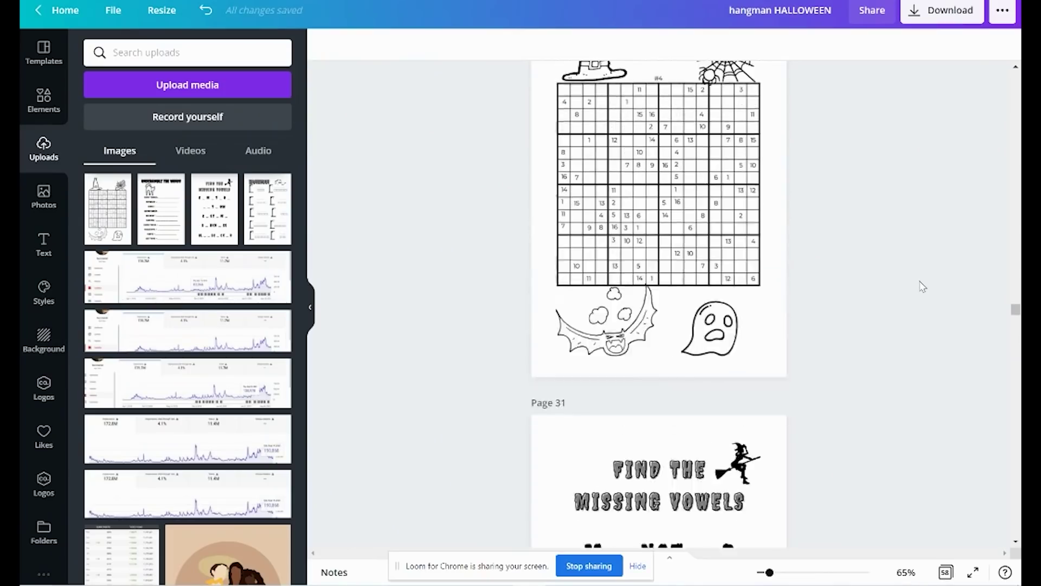
{"action": "scroll", "coordinate": [922, 287], "scroll_direction": "up", "scroll_amount": 2}
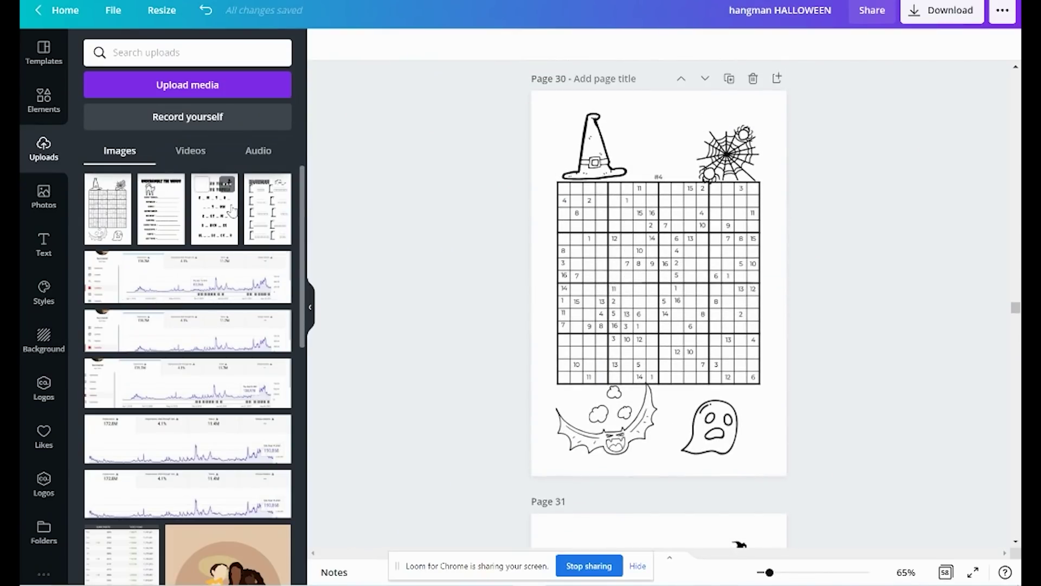
{"action": "scroll", "coordinate": [536, 215], "scroll_direction": "up", "scroll_amount": 8}
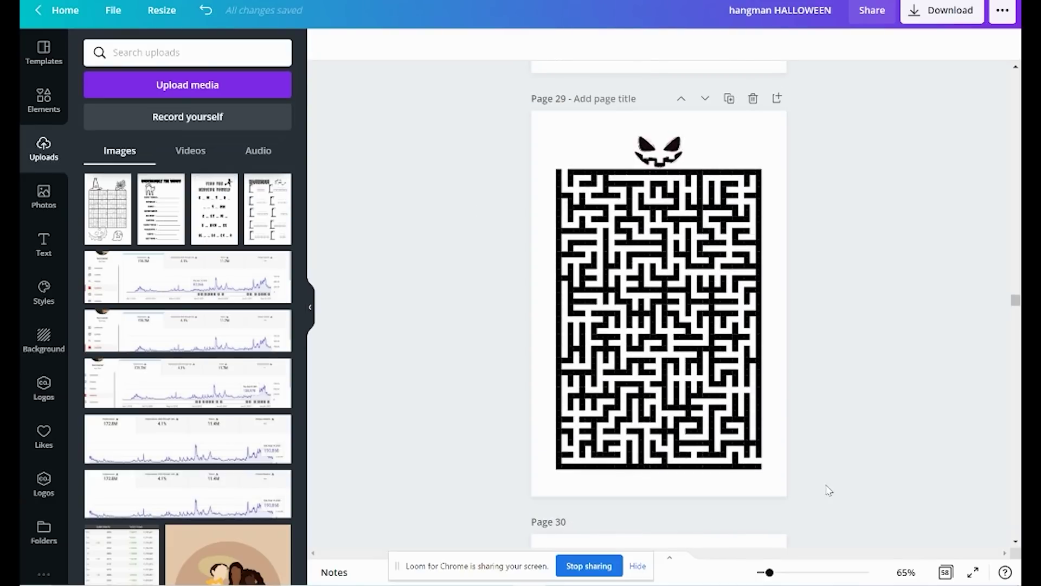
{"action": "left_click", "coordinate": [946, 572]}
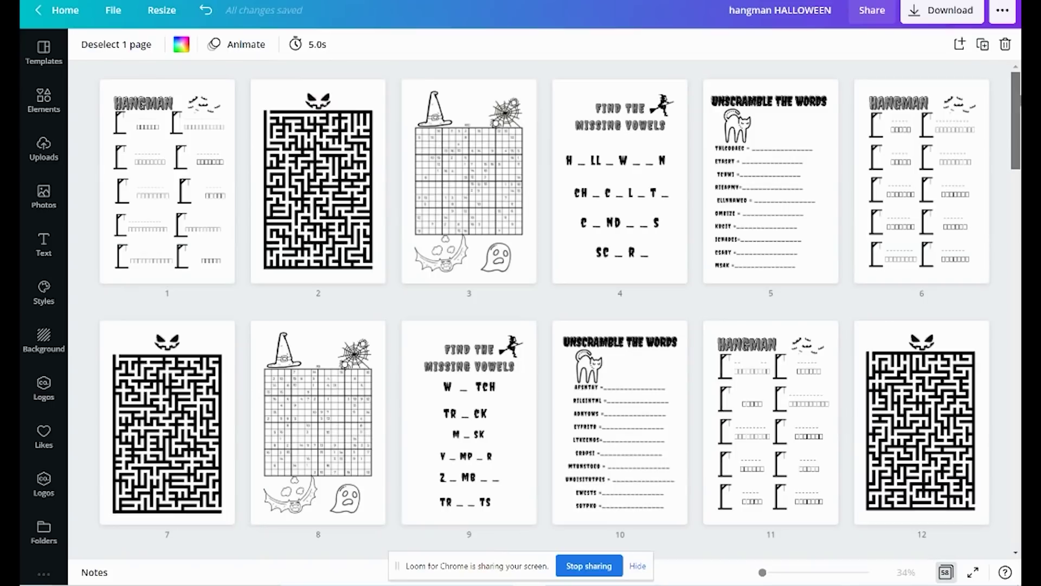
{"action": "left_click_drag", "start_coordinate": [1010, 53], "coordinate": [1008, 55]}
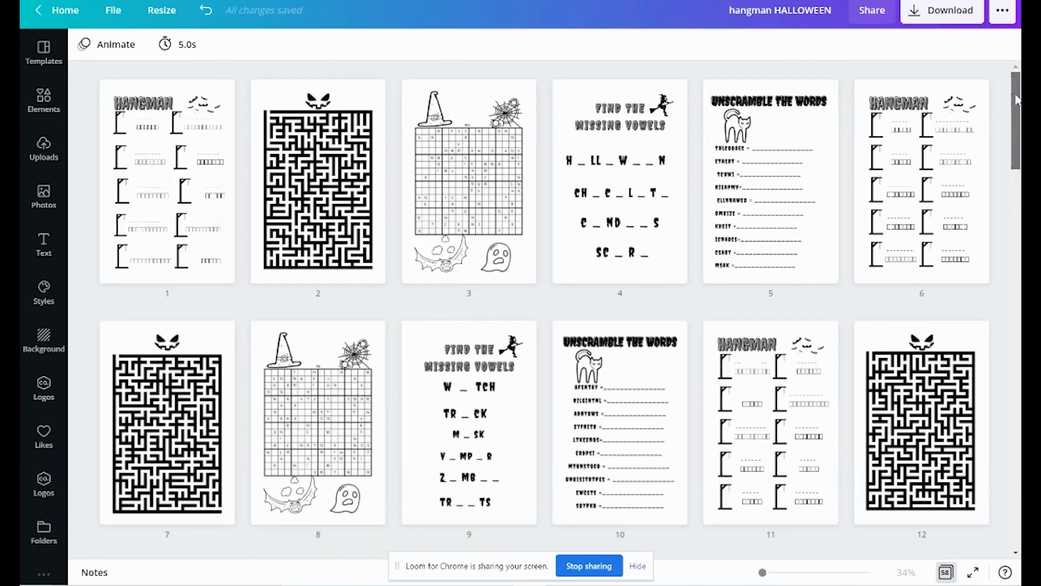
{"action": "left_click_drag", "start_coordinate": [1015, 99], "coordinate": [1011, 412]}
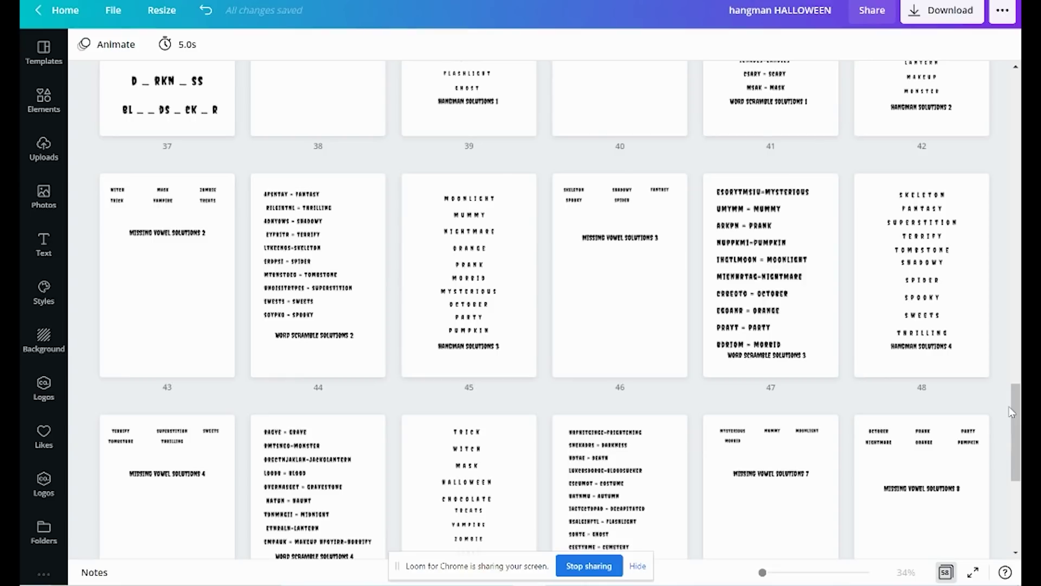
{"action": "left_click_drag", "start_coordinate": [1011, 412], "coordinate": [23, 170]}
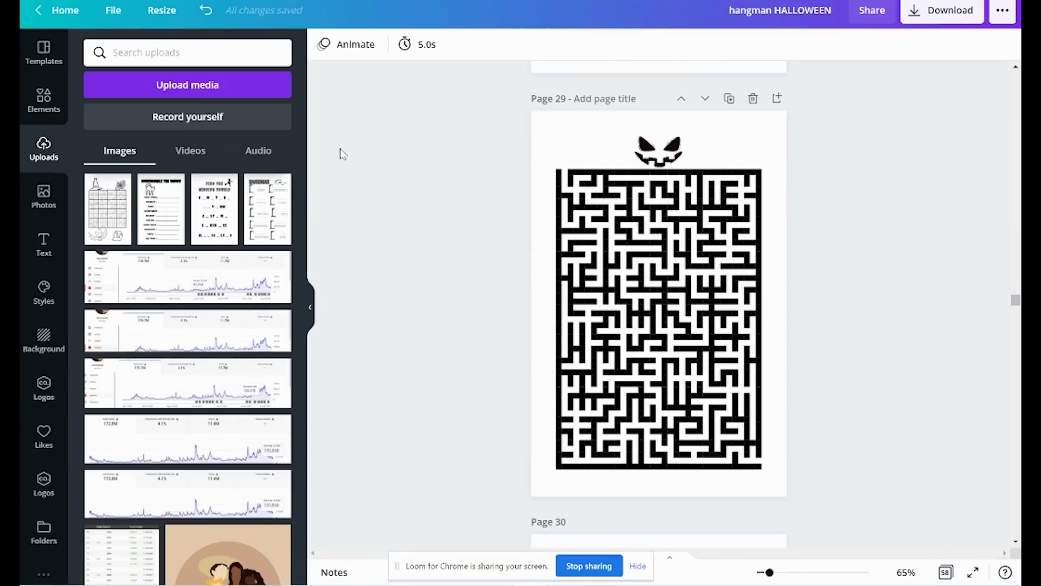
Step: Set the finished puzzle book's download file type to PDF Print
{"action": "scroll", "coordinate": [791, 180], "scroll_direction": "up", "scroll_amount": 20}
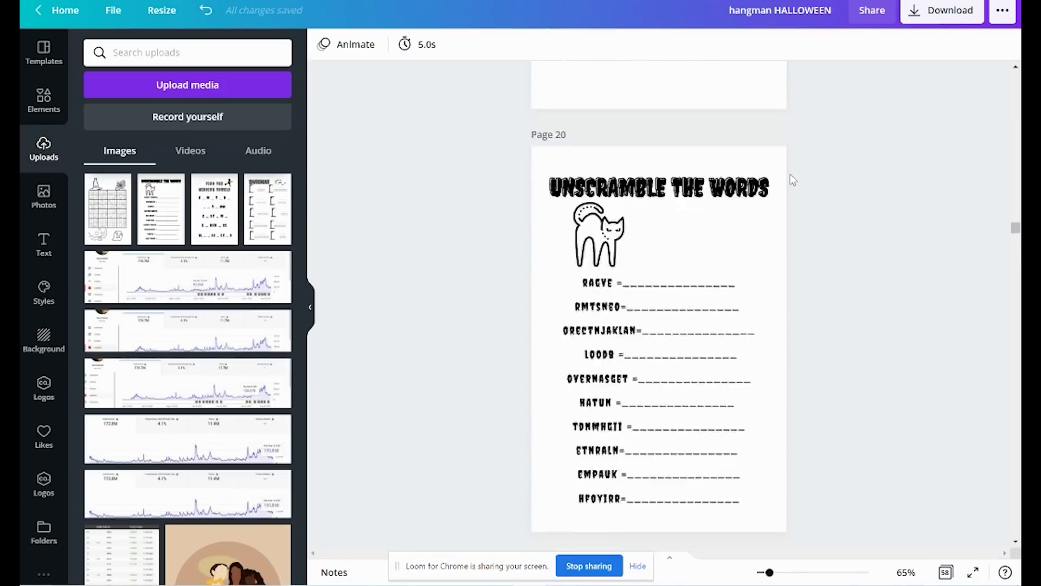
{"action": "scroll", "coordinate": [792, 180], "scroll_direction": "up", "scroll_amount": 8}
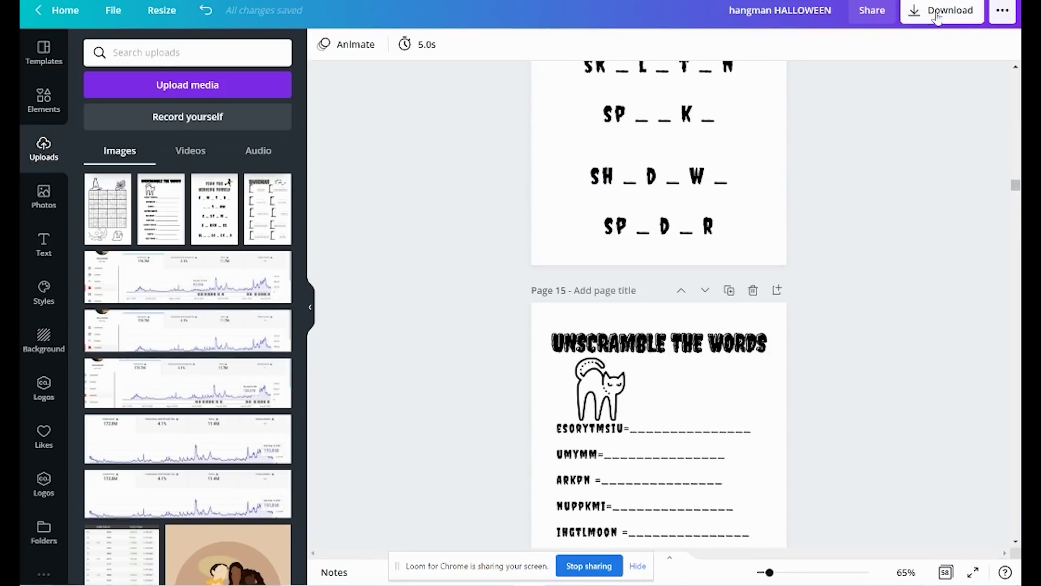
{"action": "left_click", "coordinate": [937, 12]}
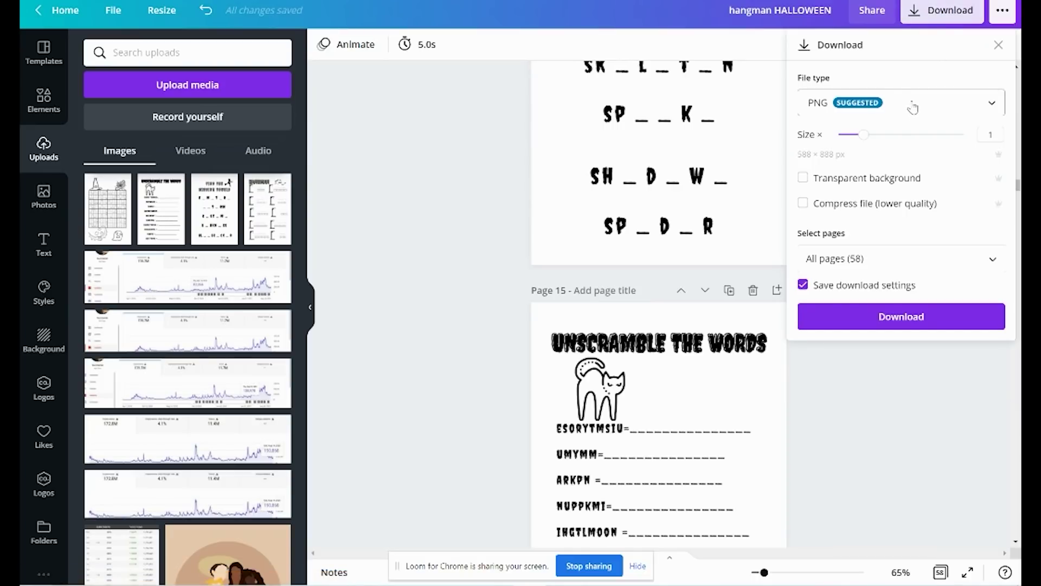
{"action": "left_click", "coordinate": [912, 107]}
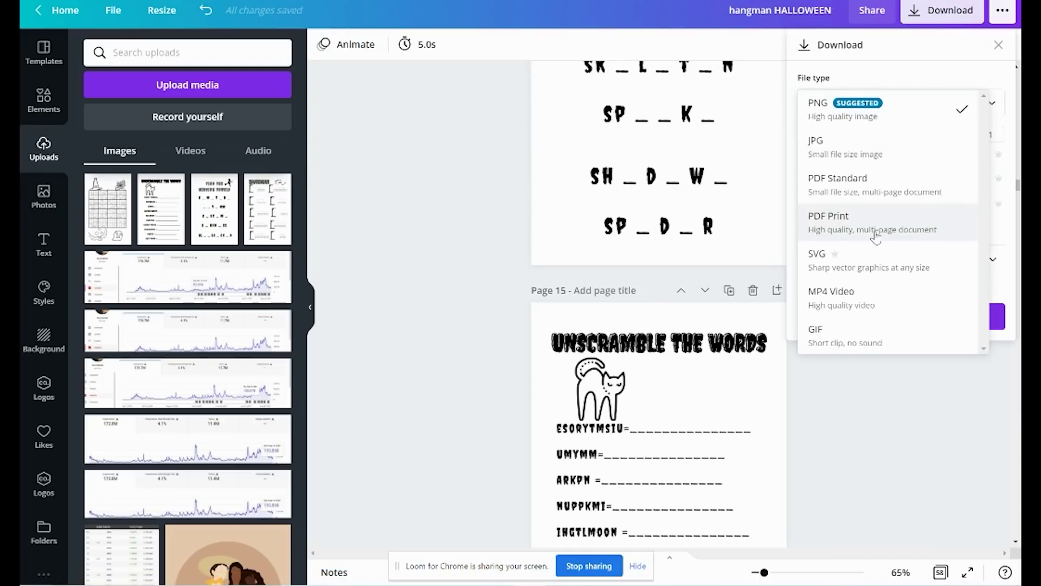
{"action": "left_click", "coordinate": [875, 234]}
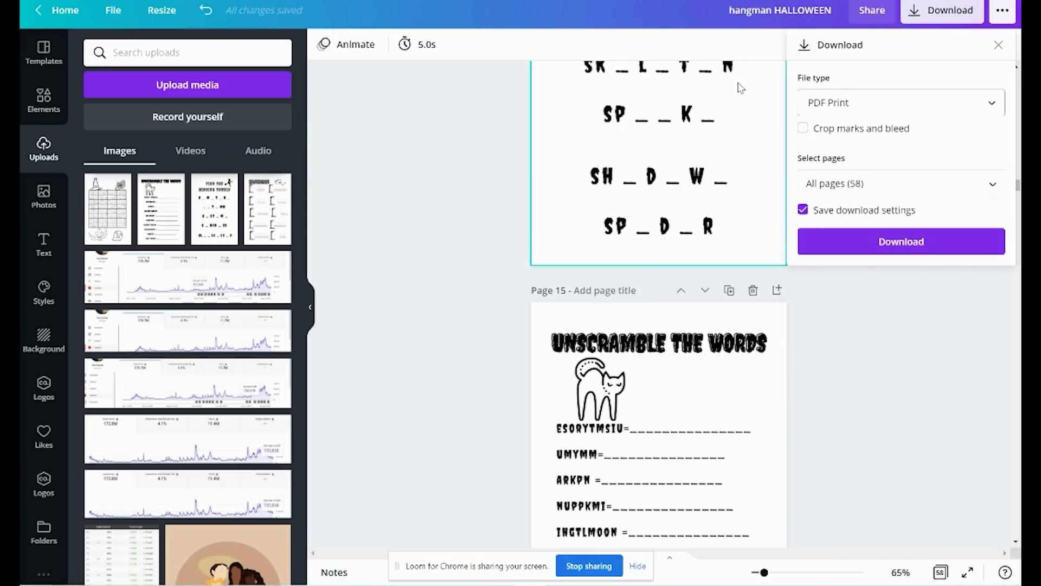
Step: Rename the design as "hangman HALLOWEEN DONE READY TO PRINT" and download all its pages as PDF Print
{"action": "left_click", "coordinate": [835, 4]}
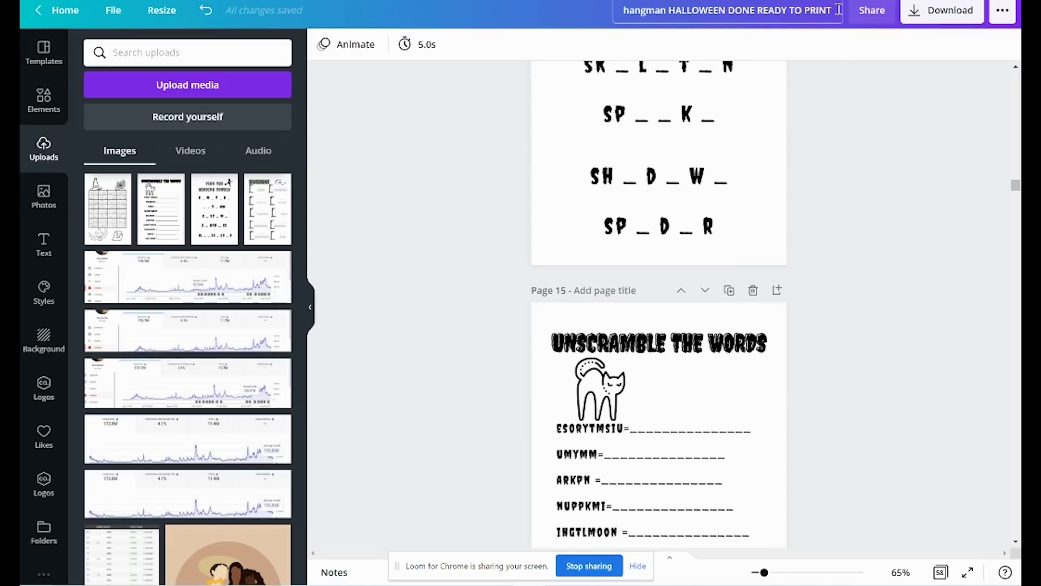
{"action": "left_click", "coordinate": [931, 17]}
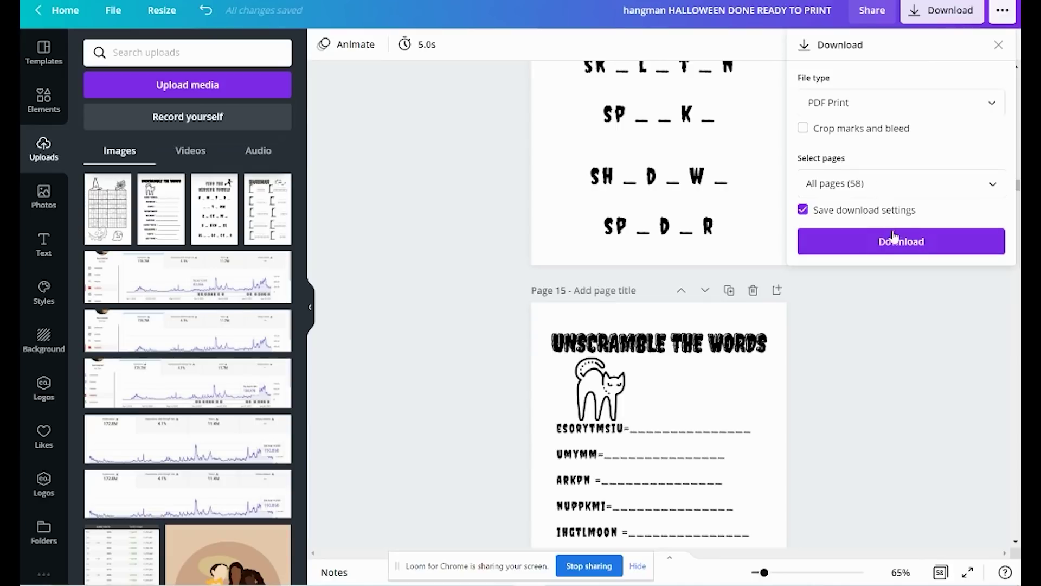
{"action": "left_click", "coordinate": [894, 240]}
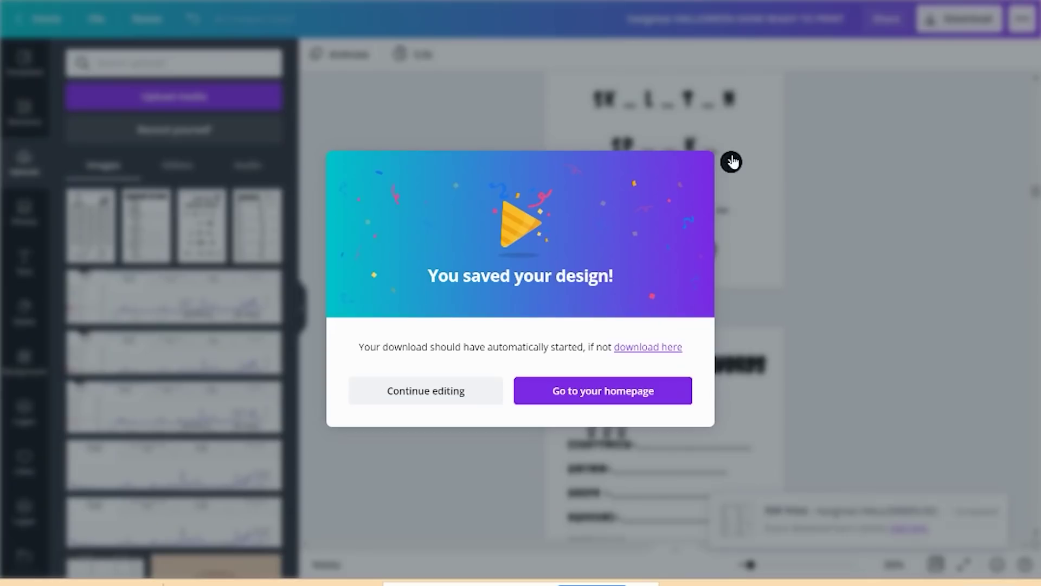
Step: Return to the homepage and start a new custom design with the recent 12.363 x 9.25 in size for the book cover
{"action": "left_click", "coordinate": [795, 194]}
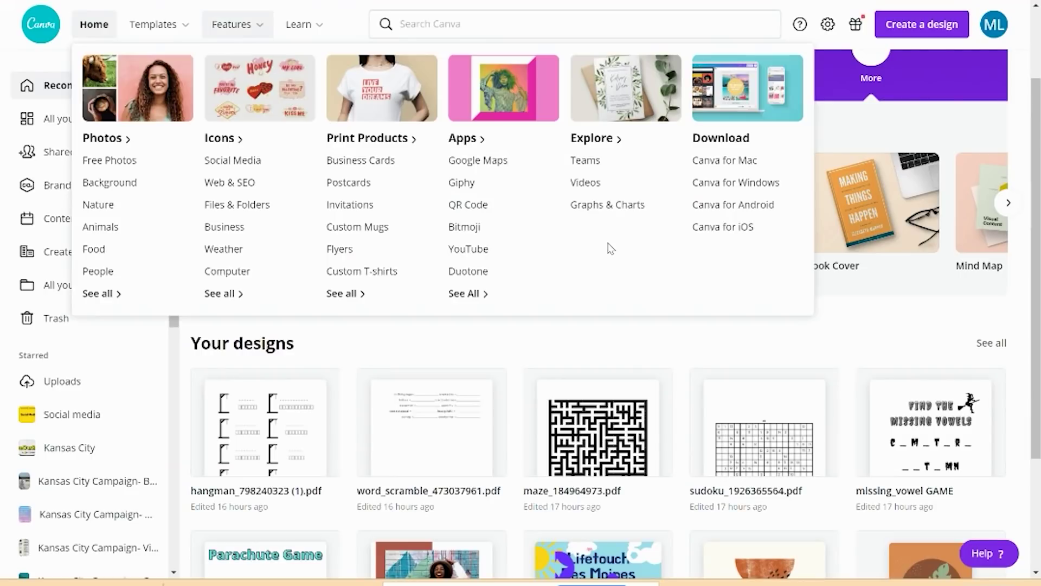
{"action": "scroll", "coordinate": [609, 249], "scroll_direction": "up", "scroll_amount": 2}
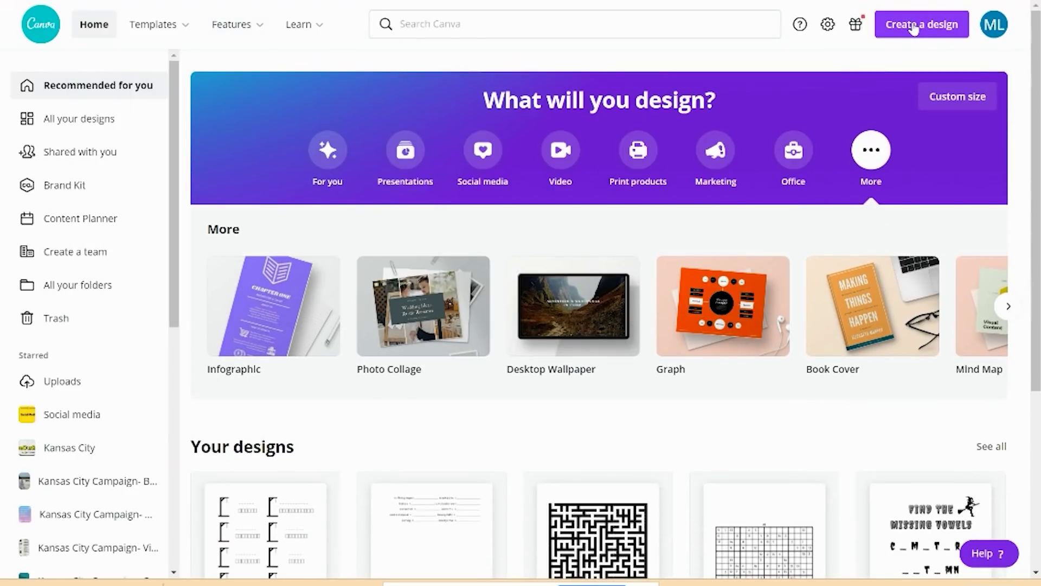
{"action": "left_click", "coordinate": [915, 30]}
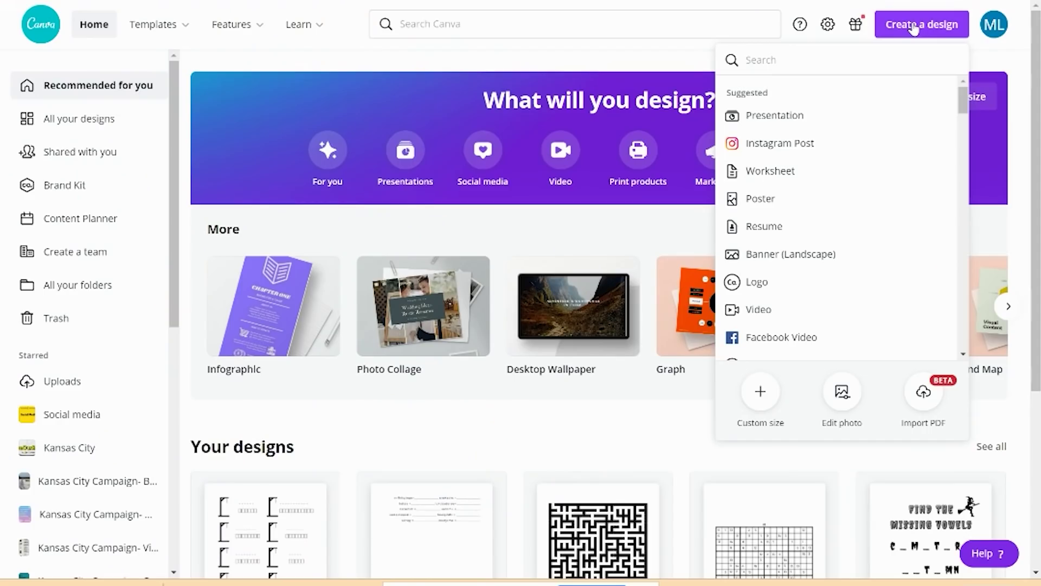
{"action": "left_click", "coordinate": [760, 391]}
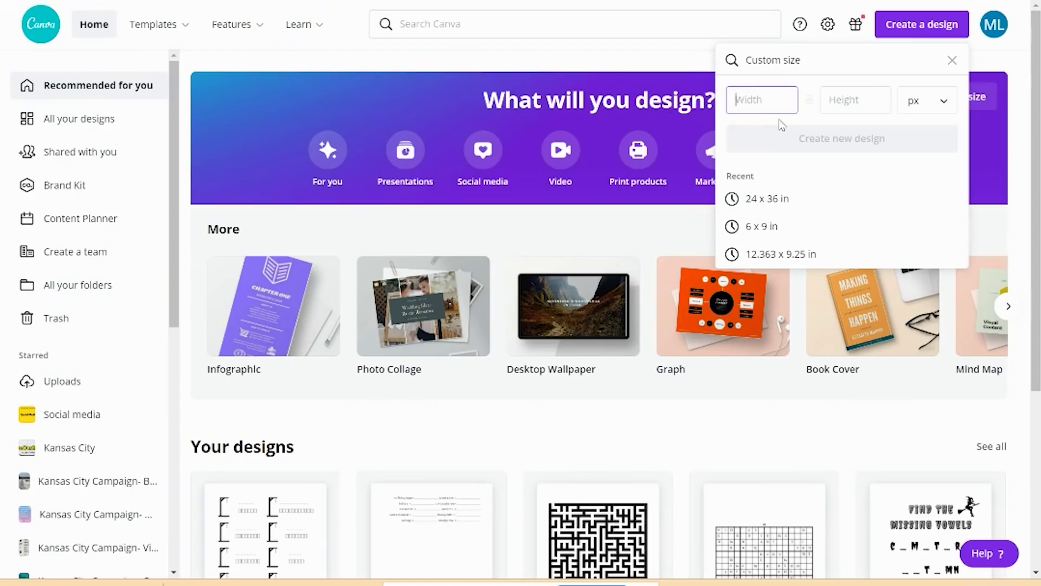
{"action": "left_click", "coordinate": [821, 268]}
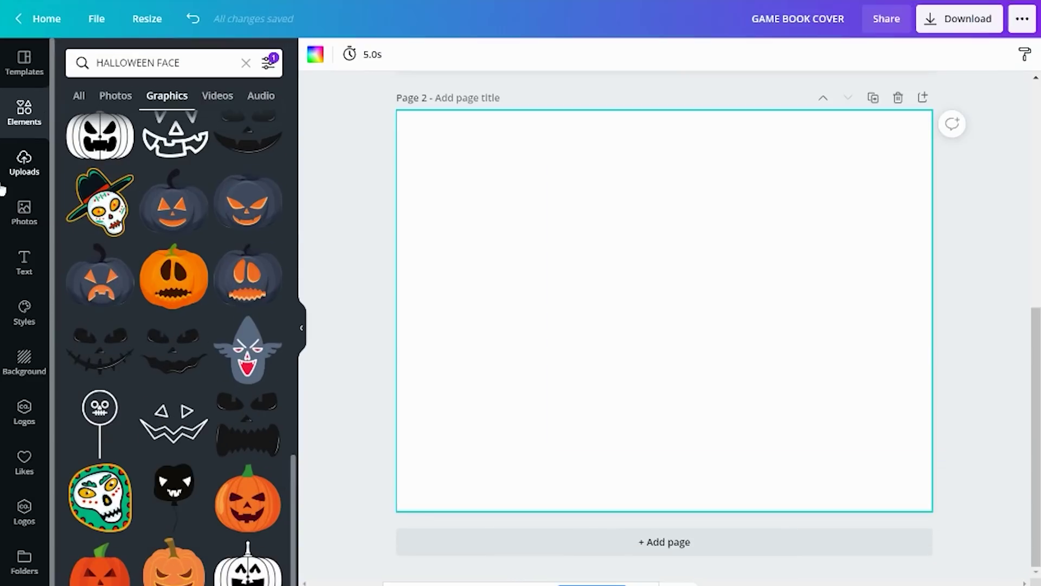
Step: Search the elements for SHAPES and add a square to page 2 of the GAME BOOK COVER design
{"action": "left_click", "coordinate": [186, 64]}
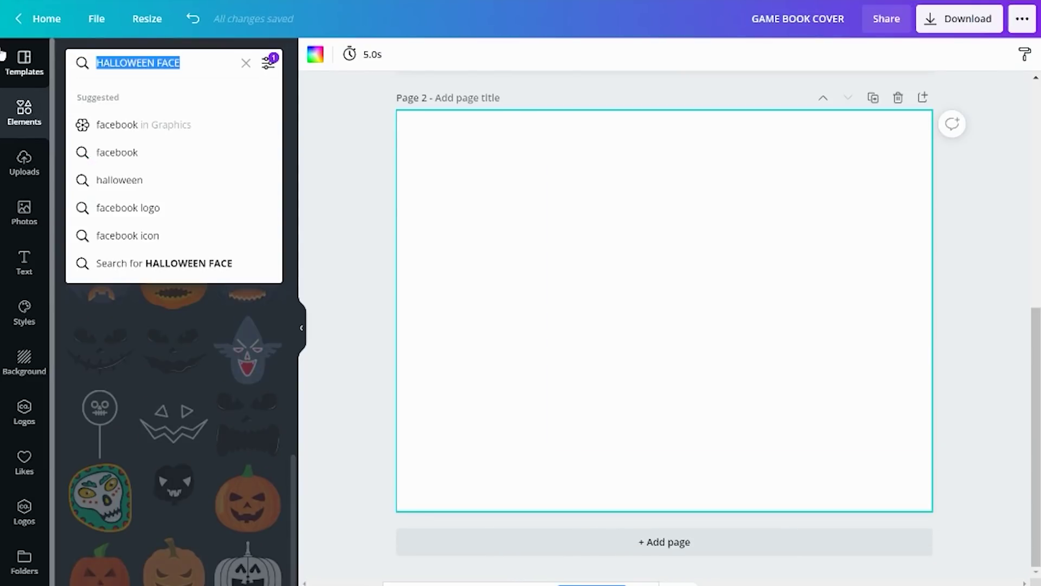
{"action": "key", "text": "BackSpace"}
{"action": "type", "text": "SHA"}
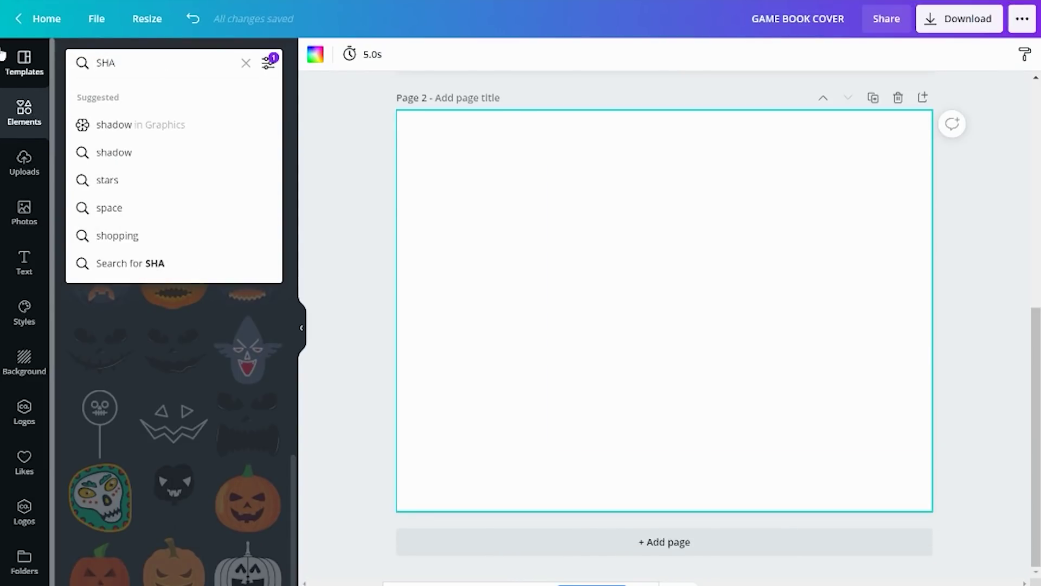
{"action": "type", "text": "OES"}
{"action": "key", "text": "Return"}
{"action": "left_click", "coordinate": [174, 194]}
Step: Stretch the square into a narrow full-height spine strip at the page's centre and fill it orange
{"action": "left_click_drag", "start_coordinate": [665, 194], "coordinate": [664, 110]}
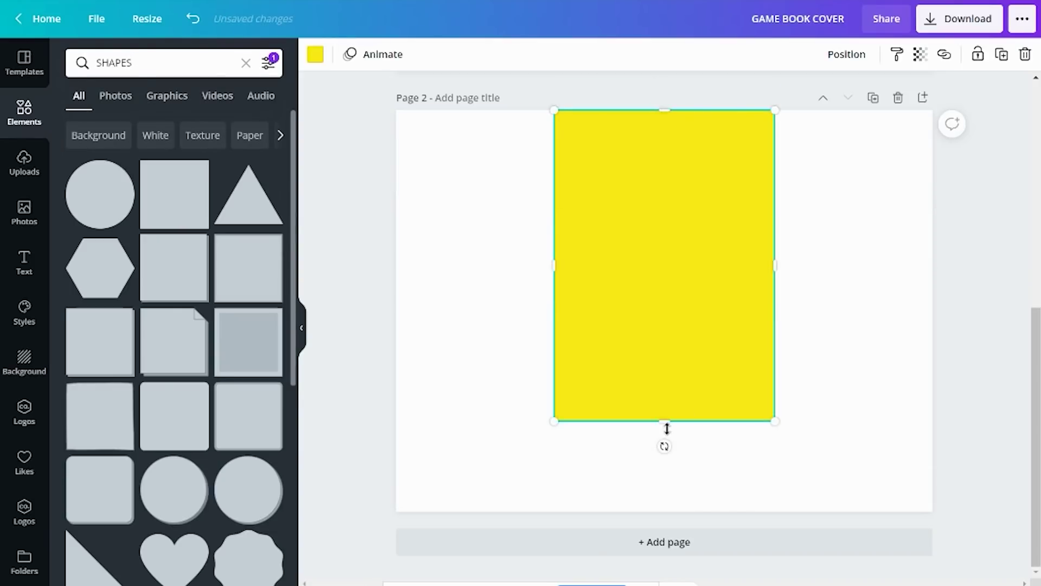
{"action": "left_click_drag", "start_coordinate": [665, 427], "coordinate": [665, 506]}
{"action": "left_click_drag", "start_coordinate": [554, 311], "coordinate": [654, 297]}
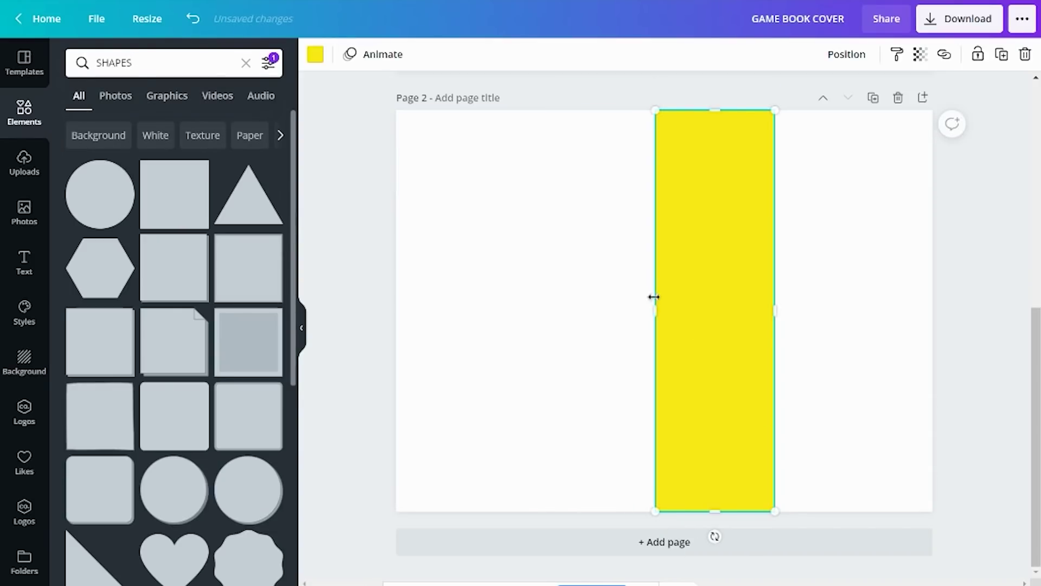
{"action": "left_click_drag", "start_coordinate": [774, 314], "coordinate": [672, 307]}
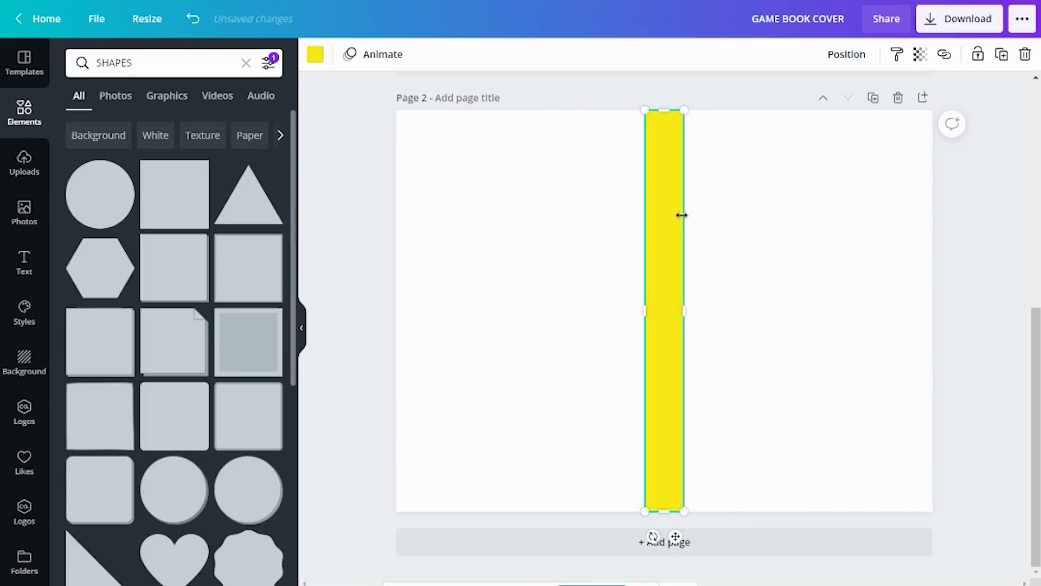
{"action": "left_click", "coordinate": [321, 63]}
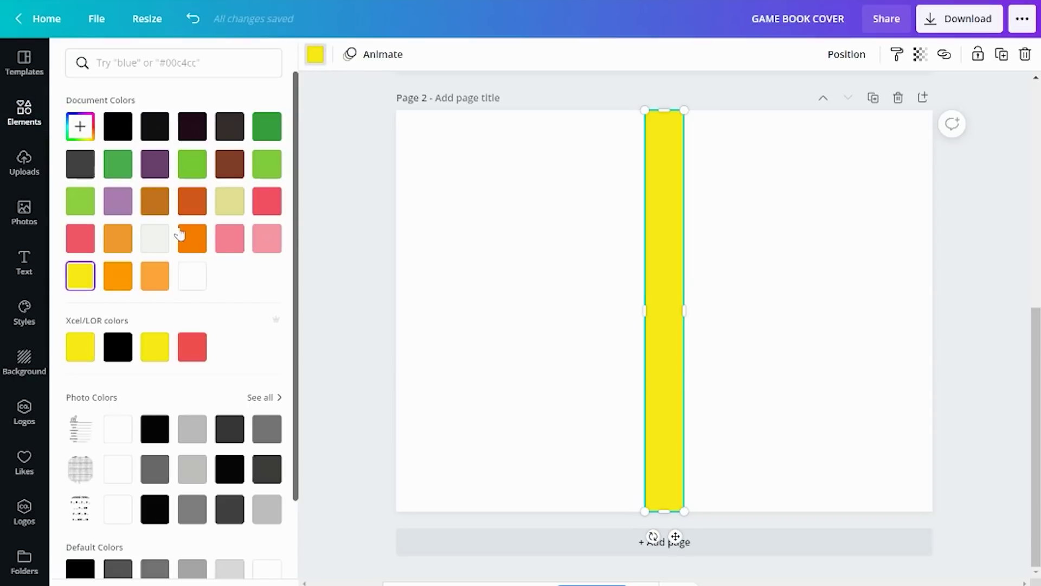
{"action": "left_click", "coordinate": [153, 287]}
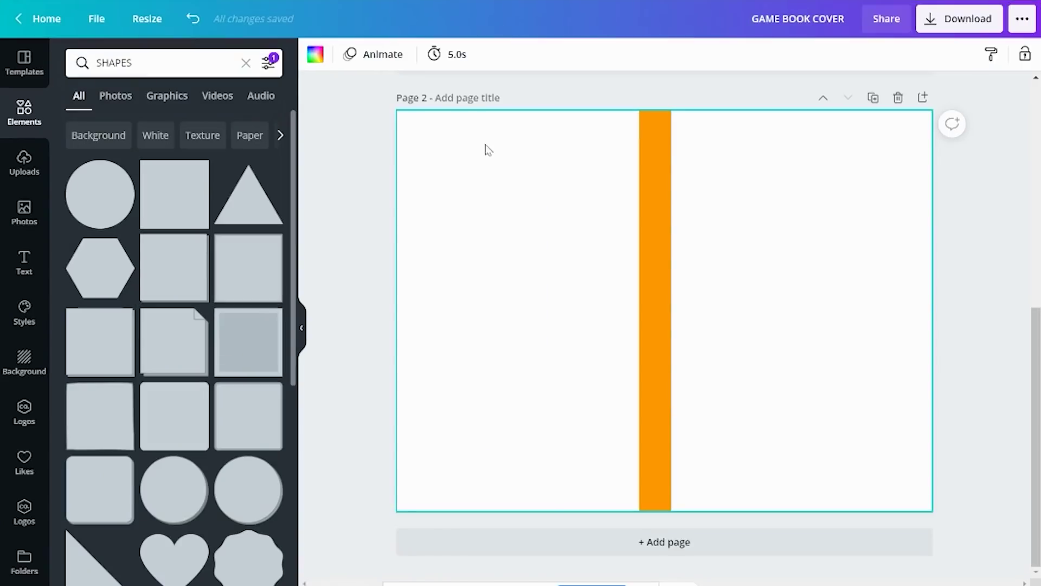
Step: Set the background of page 2 to near-black around the orange spine
{"action": "left_click", "coordinate": [483, 113]}
{"action": "left_click", "coordinate": [391, 168]}
{"action": "left_click", "coordinate": [228, 126]}
{"action": "left_click", "coordinate": [155, 126]}
{"action": "left_click", "coordinate": [465, 418]}
Step: Add the liked pumpkin graphic to the lower half of the front cover and crop off its green stem
{"action": "left_click", "coordinate": [25, 467]}
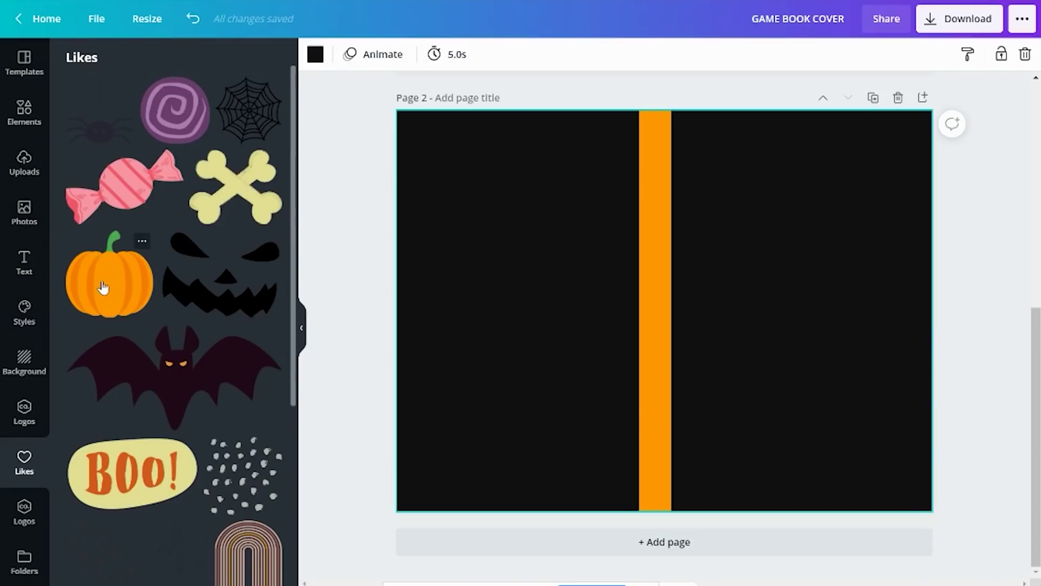
{"action": "left_click", "coordinate": [329, 279]}
{"action": "left_click_drag", "start_coordinate": [738, 333], "coordinate": [829, 396]}
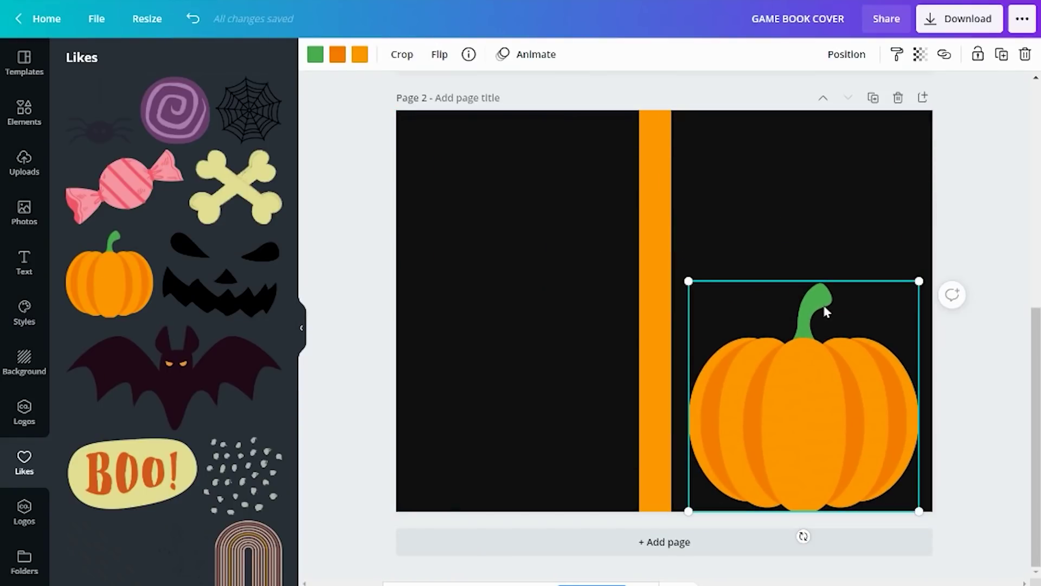
{"action": "double_click", "coordinate": [824, 306]}
{"action": "left_click_drag", "start_coordinate": [926, 319], "coordinate": [926, 332]}
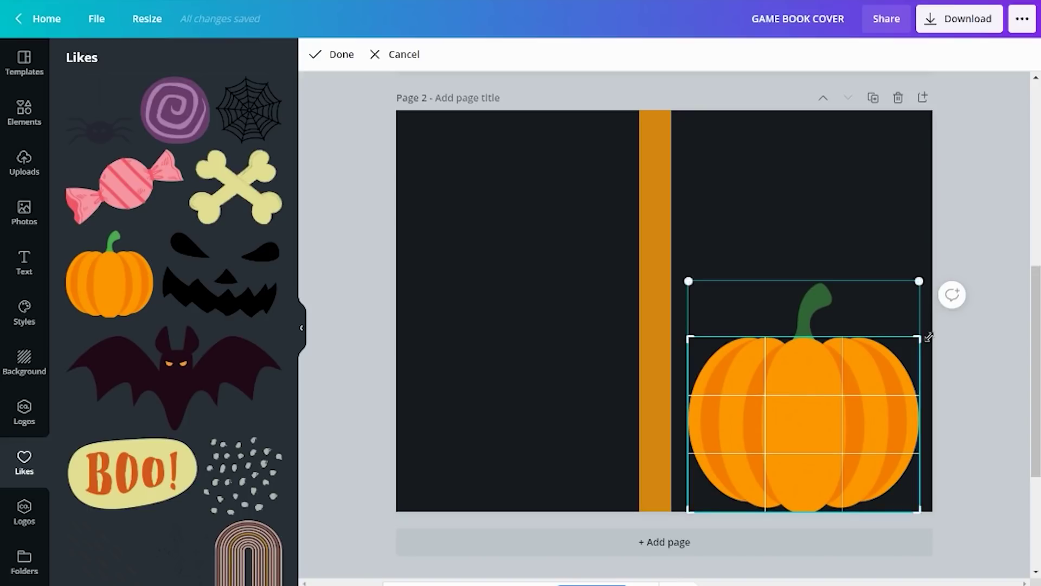
{"action": "key", "text": "Return"}
{"action": "key", "text": "Escape"}
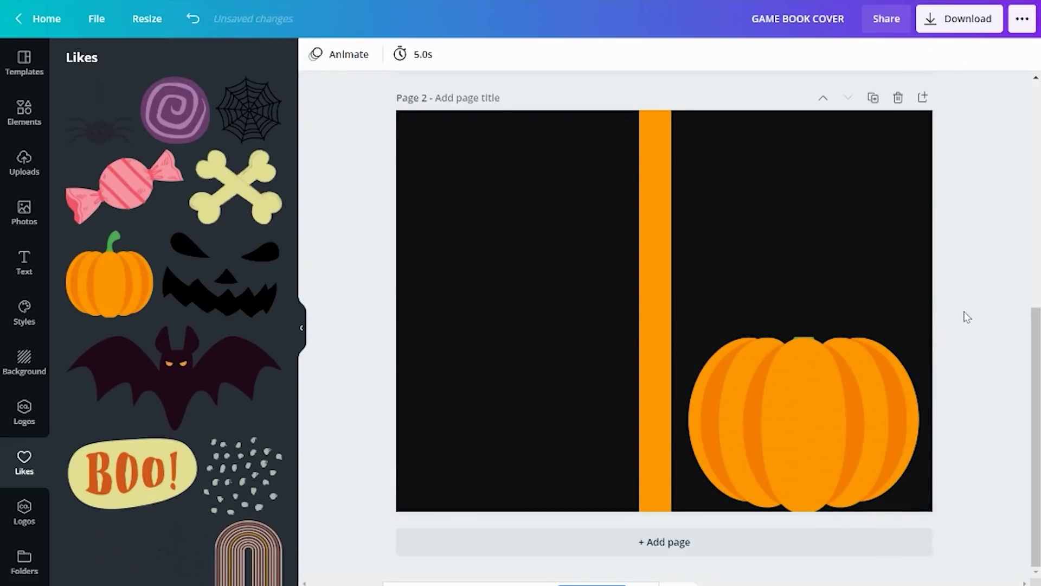
Step: Lower the pumpkin past the cover's bottom edge and place the liked black jack-o'-lantern face centred on it
{"action": "left_click", "coordinate": [805, 374]}
{"action": "left_click_drag", "start_coordinate": [230, 283], "coordinate": [825, 425]}
{"action": "left_click", "coordinate": [843, 458]}
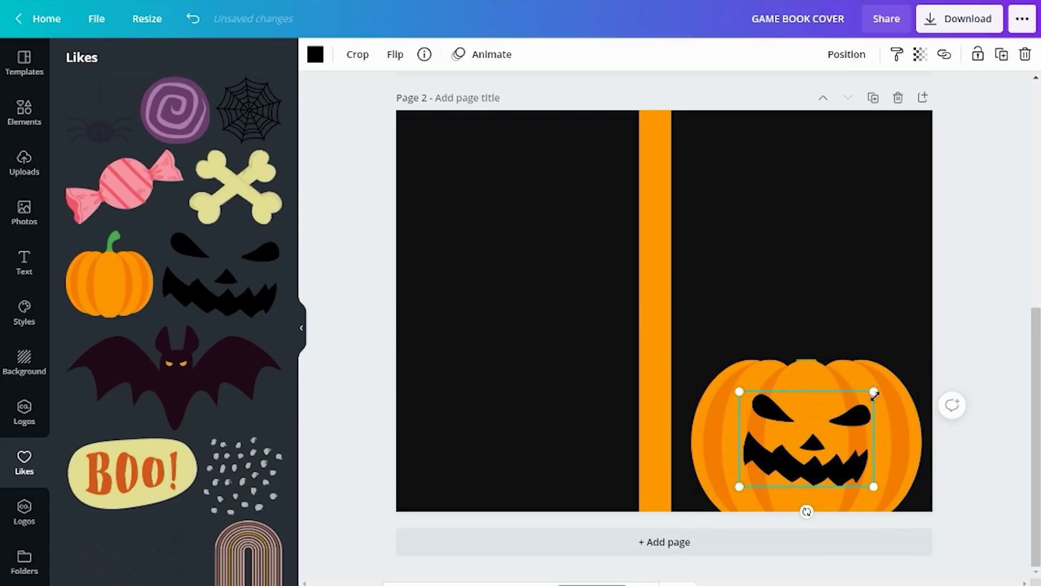
{"action": "scroll", "coordinate": [91, 264], "scroll_direction": "down", "scroll_amount": 6}
{"action": "scroll", "coordinate": [90, 264], "scroll_direction": "up", "scroll_amount": 6}
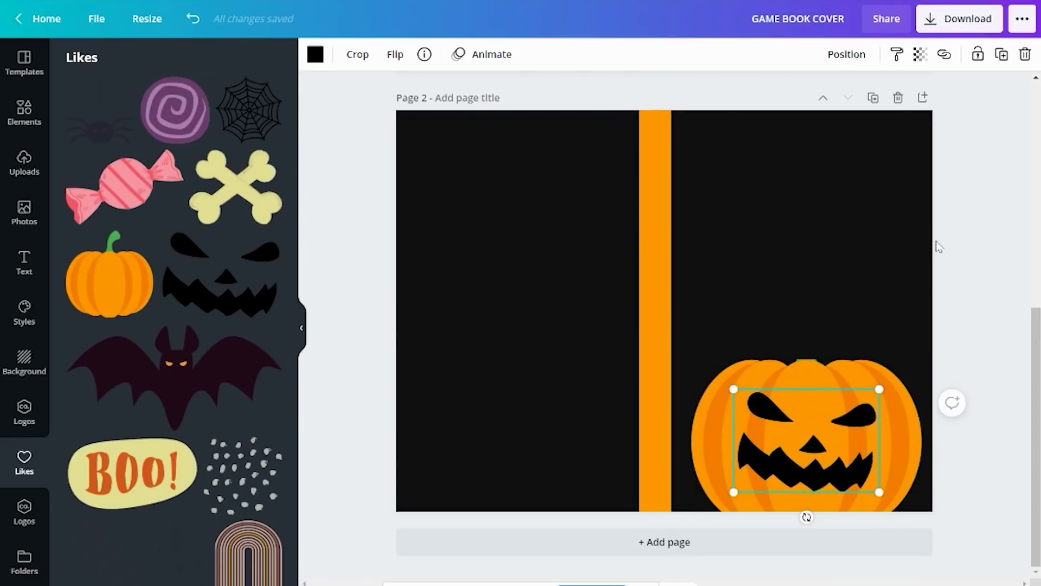
Step: Search the graphics for WITCH HAT and add a purple hat tilted over the pumpkin's upper right
{"action": "key", "text": "Escape"}
{"action": "left_click", "coordinate": [25, 111]}
{"action": "type", "text": "WITCH HAT"}
{"action": "key", "text": "Return"}
{"action": "left_click", "coordinate": [167, 96]}
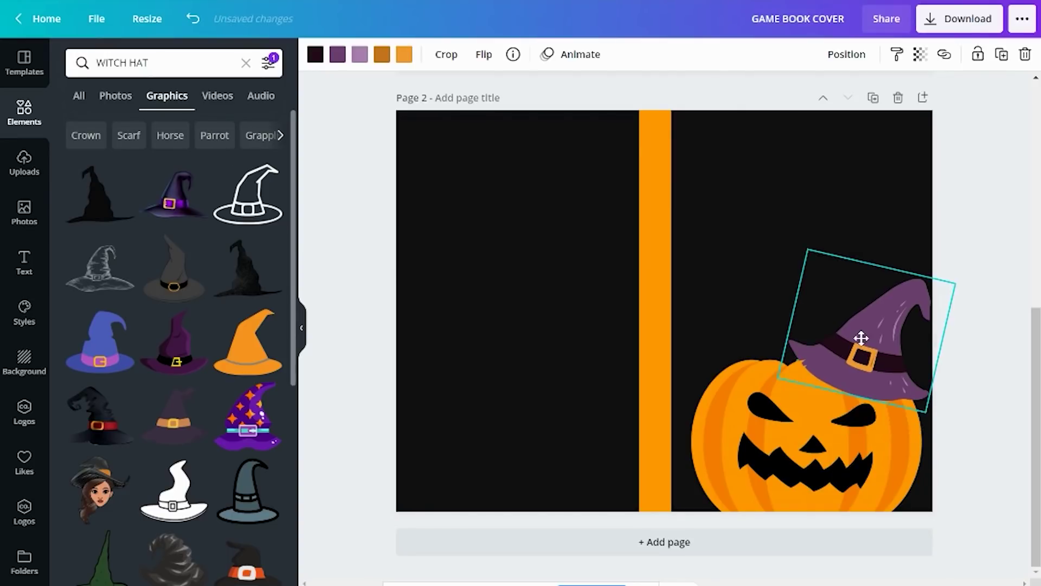
Step: Shrink the pumpkin together with its face and lower the witch hat so it sits on the pumpkin
{"action": "left_click", "coordinate": [748, 429]}
{"action": "left_click_drag", "start_coordinate": [690, 361], "coordinate": [707, 374]}
{"action": "left_click", "coordinate": [1005, 403]}
{"action": "left_click", "coordinate": [792, 460]}
{"action": "left_click", "coordinate": [851, 342]}
Step: Add the liked spider web graphic near the top of the spine and recolour it brown
{"action": "left_click", "coordinate": [27, 566]}
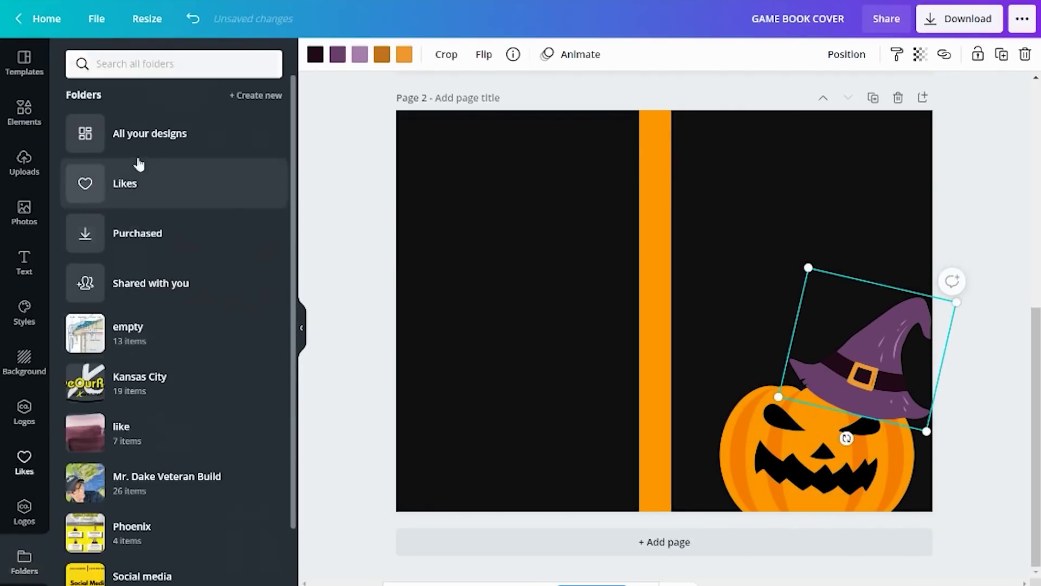
{"action": "left_click", "coordinate": [130, 182]}
{"action": "left_click", "coordinate": [971, 186]}
{"action": "left_click", "coordinate": [24, 263]}
{"action": "left_click", "coordinate": [24, 564]}
{"action": "left_click", "coordinate": [143, 200]}
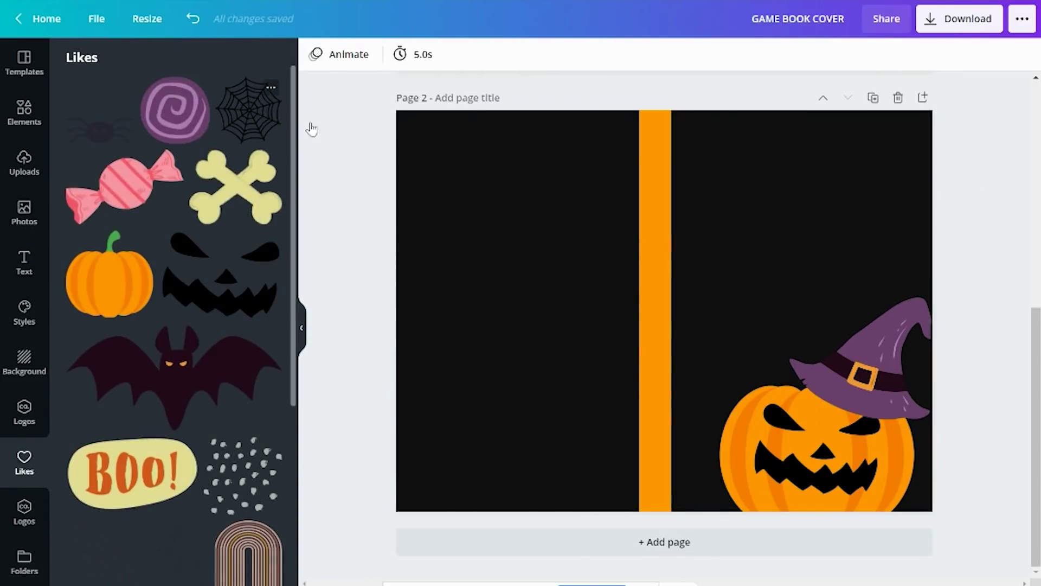
{"action": "left_click_drag", "start_coordinate": [239, 116], "coordinate": [734, 156]}
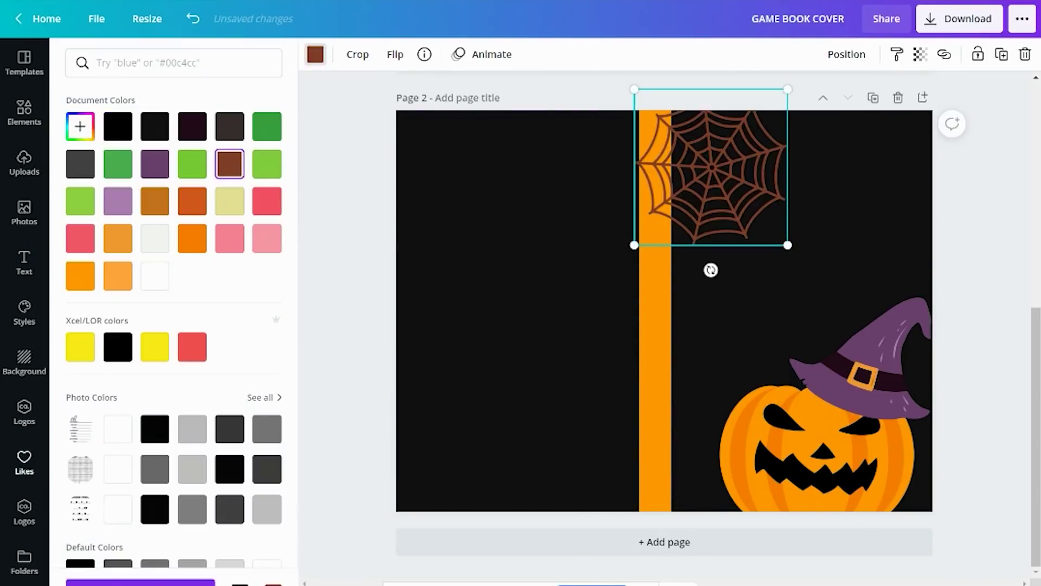
Step: Arrange the spider web so it fans out from the spine along the front cover's upper edge
{"action": "left_click", "coordinate": [846, 54]}
{"action": "left_click", "coordinate": [800, 97]}
{"action": "left_click_drag", "start_coordinate": [634, 167], "coordinate": [674, 153]}
{"action": "left_click", "coordinate": [347, 149]}
Step: Search the elements for SHAPES and add a square as a wide light-orange banner above the witch hat
{"action": "left_click", "coordinate": [24, 113]}
{"action": "left_click", "coordinate": [162, 62]}
{"action": "type", "text": "SHAPES"}
{"action": "key", "text": "Return"}
{"action": "left_click", "coordinate": [174, 194]}
{"action": "left_click_drag", "start_coordinate": [663, 200], "coordinate": [790, 297]}
{"action": "left_click_drag", "start_coordinate": [678, 282], "coordinate": [742, 282]}
{"action": "left_click", "coordinate": [315, 55]}
{"action": "left_click", "coordinate": [118, 276]}
Step: Add a heading reading "GAME BOOK" in the Gagalin font at size 42
{"action": "left_click", "coordinate": [25, 266]}
{"action": "left_click", "coordinate": [147, 128]}
{"action": "type", "text": "GAME BOOK"}
{"action": "left_click", "coordinate": [440, 54]}
{"action": "left_click", "coordinate": [440, 54]}
{"action": "left_click", "coordinate": [358, 55]}
{"action": "type", "text": "GA"}
{"action": "left_click", "coordinate": [87, 564]}
Step: Place the GAME BOOK text on the orange banner, colour it black, enlarge it to size 45.4 and centre it
{"action": "left_click", "coordinate": [834, 340]}
{"action": "left_click_drag", "start_coordinate": [834, 340], "coordinate": [829, 296]}
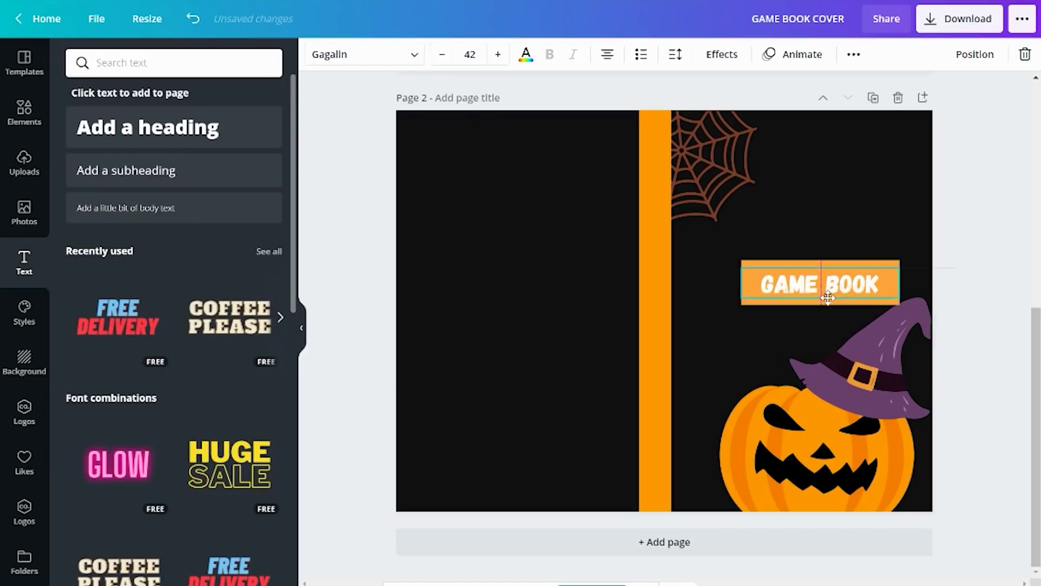
{"action": "left_click", "coordinate": [525, 54]}
{"action": "left_click", "coordinate": [117, 126]}
{"action": "left_click_drag", "start_coordinate": [728, 262], "coordinate": [716, 259]}
{"action": "left_click_drag", "start_coordinate": [837, 284], "coordinate": [843, 283]}
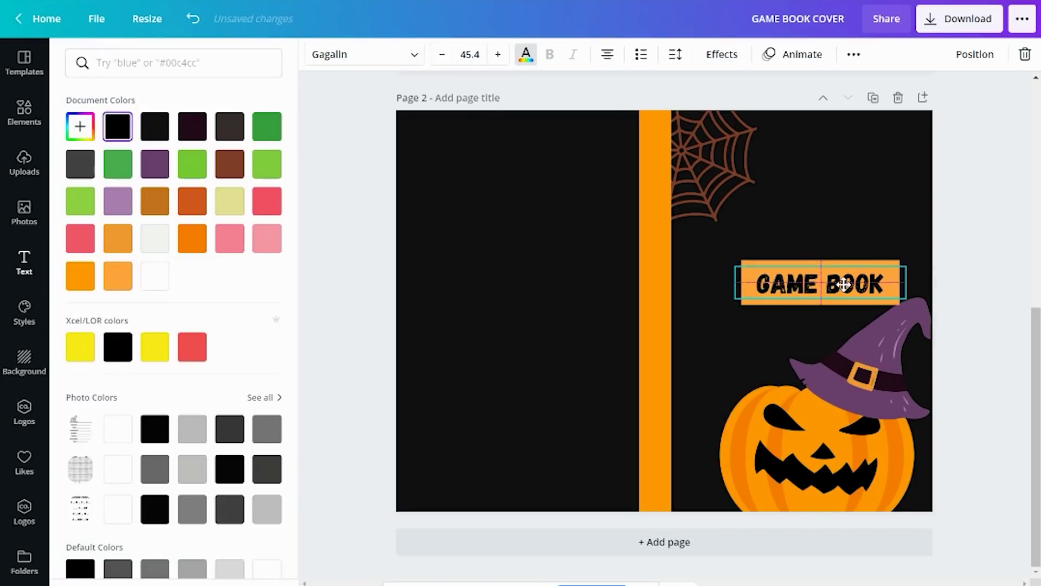
Step: Add a heading reading "HAPPY" and set its font to Abys
{"action": "left_click", "coordinate": [24, 264]}
{"action": "left_click", "coordinate": [146, 125]}
{"action": "type", "text": "HAPPY"}
{"action": "left_click", "coordinate": [352, 55]}
{"action": "left_click", "coordinate": [136, 62]}
{"action": "type", "text": "ABE"}
{"action": "key", "text": "BackSpace"}
{"action": "key", "text": "BackSpace"}
{"action": "type", "text": "YB"}
{"action": "key", "text": "BackSpace"}
{"action": "key", "text": "BackSpace"}
{"action": "key", "text": "BackSpace"}
{"action": "left_click", "coordinate": [82, 93]}
Step: Colour the HAPPY heading orange and move it above the GAME BOOK banner
{"action": "left_click", "coordinate": [526, 54]}
{"action": "left_click", "coordinate": [117, 275]}
{"action": "left_click_drag", "start_coordinate": [842, 342], "coordinate": [835, 225]}
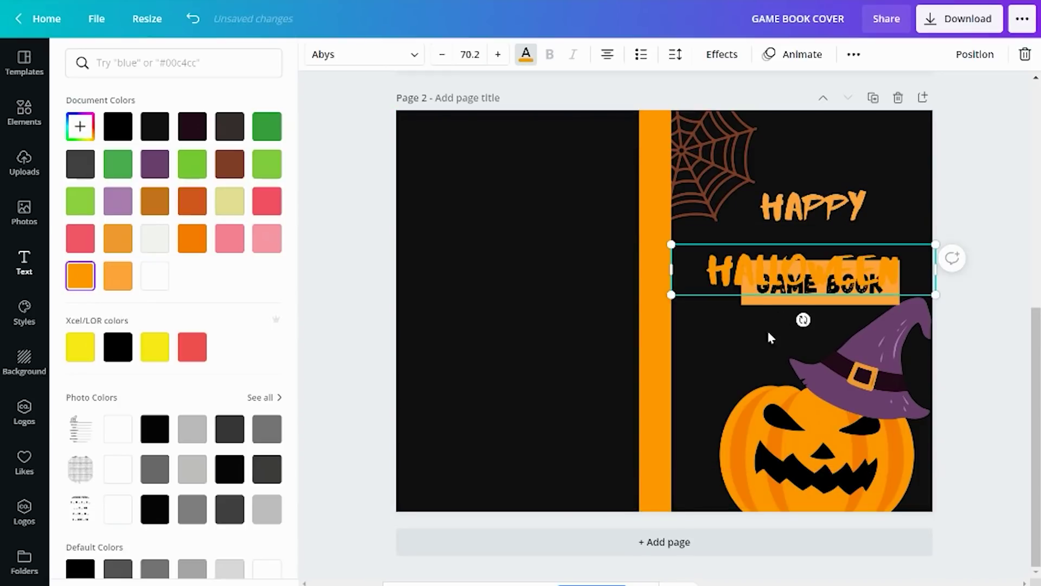
Step: Lower the GAME BOOK banner and stack the HALLOWEEN text between it and the HAPPY heading
{"action": "left_click_drag", "start_coordinate": [820, 271], "coordinate": [830, 237]}
{"action": "left_click_drag", "start_coordinate": [766, 288], "coordinate": [752, 325]}
{"action": "left_click_drag", "start_coordinate": [781, 239], "coordinate": [774, 270]}
{"action": "left_click_drag", "start_coordinate": [803, 212], "coordinate": [803, 227]}
Step: Change the HAPPY heading to a narrower font and position it above HALLOWEEN
{"action": "left_click", "coordinate": [374, 58]}
{"action": "left_click", "coordinate": [81, 181]}
{"action": "left_click_drag", "start_coordinate": [728, 243], "coordinate": [697, 262]}
{"action": "left_click_drag", "start_coordinate": [789, 216], "coordinate": [801, 216]}
Step: Add the liked bat graphic near the front cover's upper right corner, recolouring its body dark grey and its eyes pale yellow
{"action": "left_click", "coordinate": [23, 461]}
{"action": "left_click", "coordinate": [173, 374]}
{"action": "left_click_drag", "start_coordinate": [671, 348], "coordinate": [884, 146]}
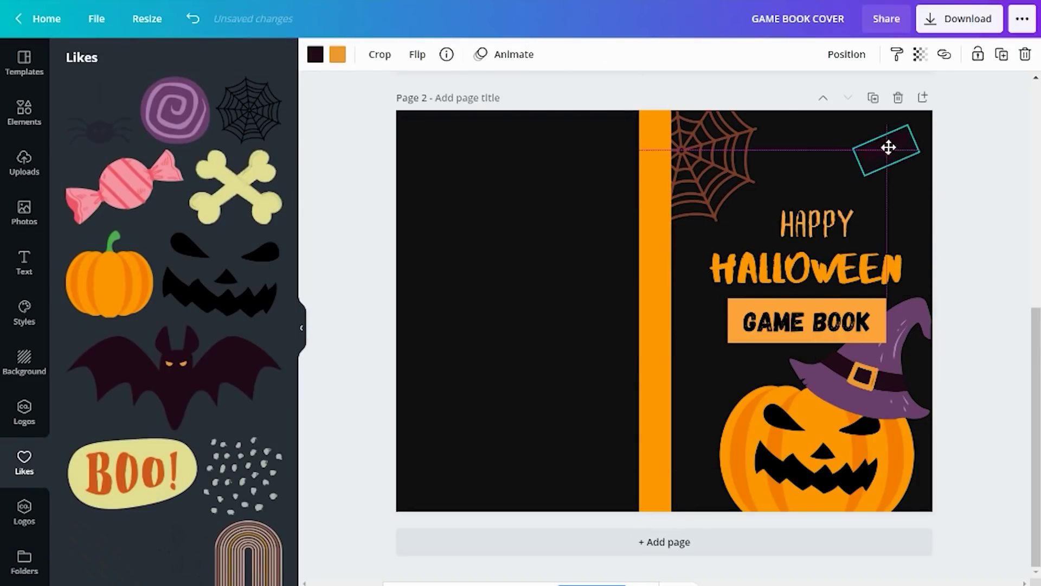
{"action": "left_click", "coordinate": [337, 54]}
{"action": "left_click", "coordinate": [155, 125]}
{"action": "left_click", "coordinate": [230, 201]}
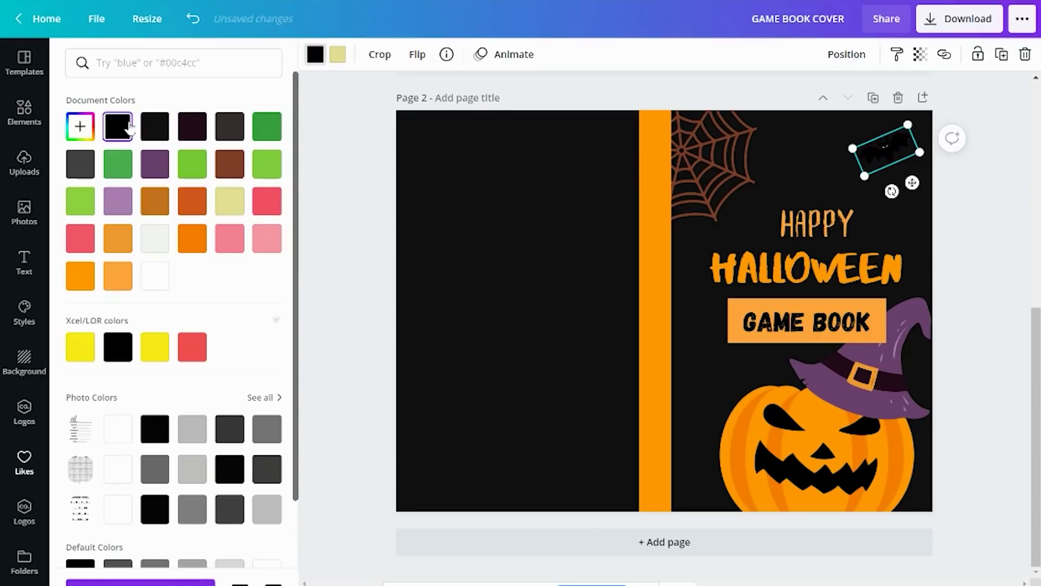
{"action": "left_click", "coordinate": [80, 163]}
{"action": "left_click_drag", "start_coordinate": [887, 161], "coordinate": [894, 174]}
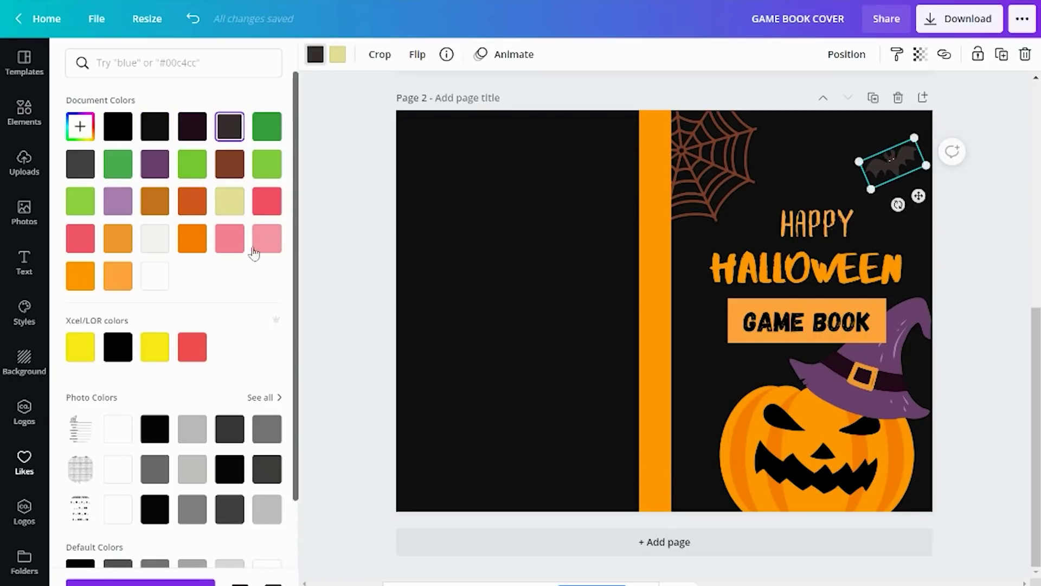
Step: Add the liked "BOO!" bubble to the front cover, tilted and placed just left of the HAPPY heading
{"action": "left_click", "coordinate": [24, 461]}
{"action": "scroll", "coordinate": [167, 388], "scroll_direction": "down", "scroll_amount": 3}
{"action": "scroll", "coordinate": [171, 91], "scroll_direction": "up", "scroll_amount": 3}
{"action": "left_click", "coordinate": [179, 441]}
{"action": "left_click_drag", "start_coordinate": [661, 304], "coordinate": [758, 186]}
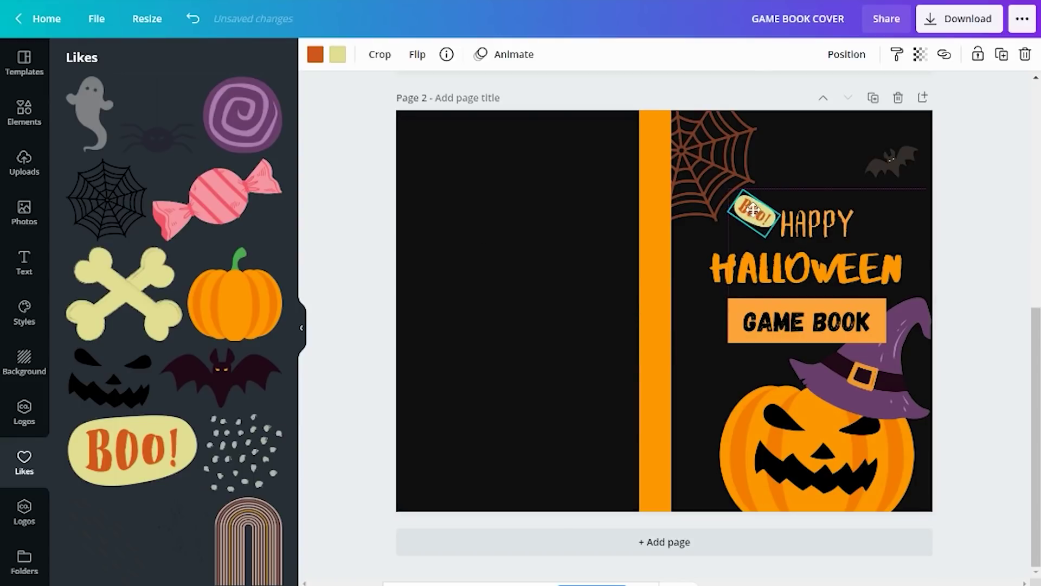
Step: Add a white ghost at the end of the HALLOWEEN heading and nudge the witch hat slightly lower
{"action": "left_click", "coordinate": [89, 113]}
{"action": "left_click", "coordinate": [337, 54]}
{"action": "left_click_drag", "start_coordinate": [688, 288], "coordinate": [878, 286]}
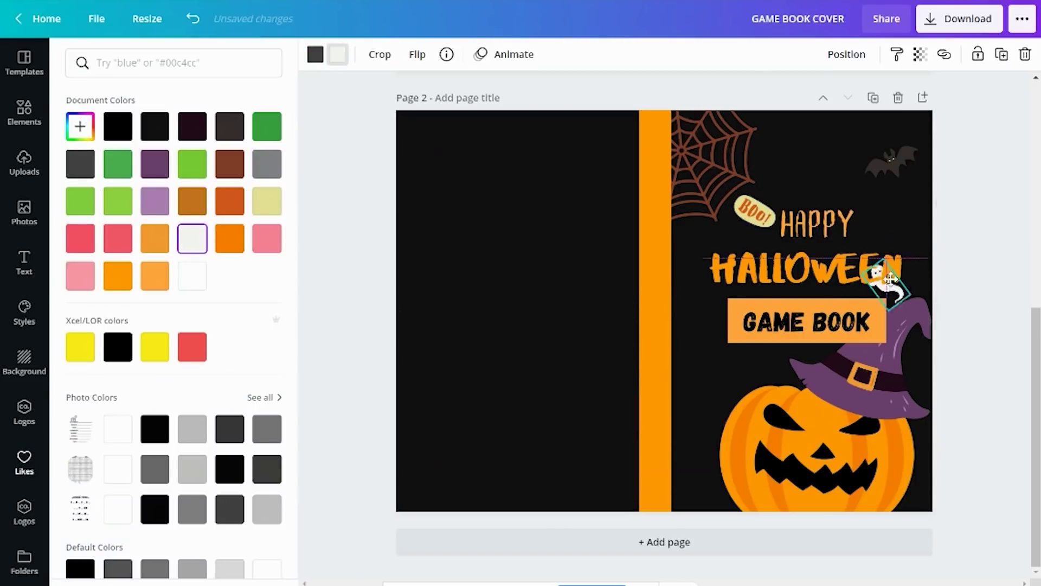
{"action": "left_click", "coordinate": [952, 252]}
{"action": "left_click", "coordinate": [896, 385]}
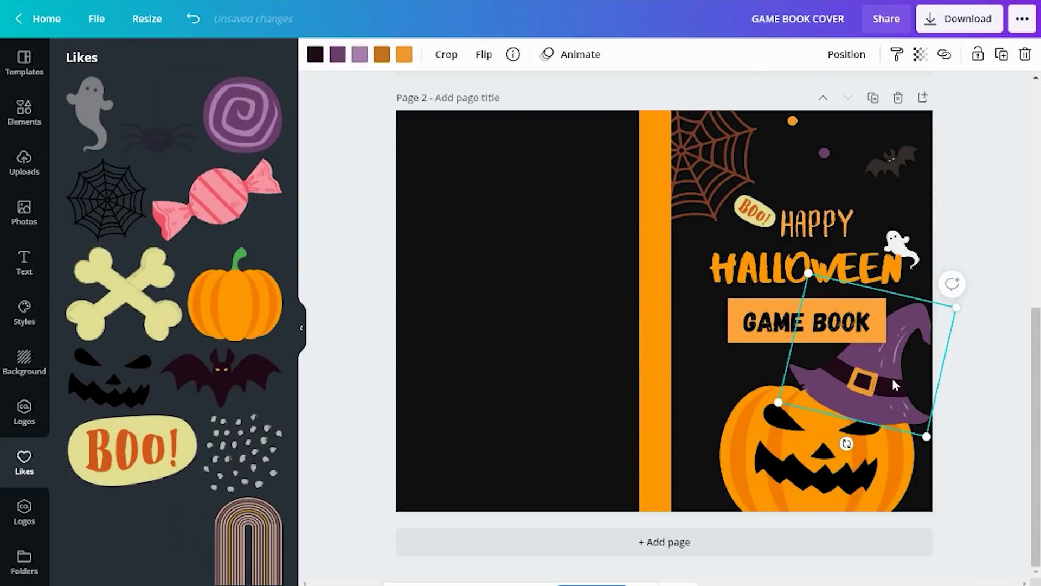
{"action": "left_click", "coordinate": [1018, 244]}
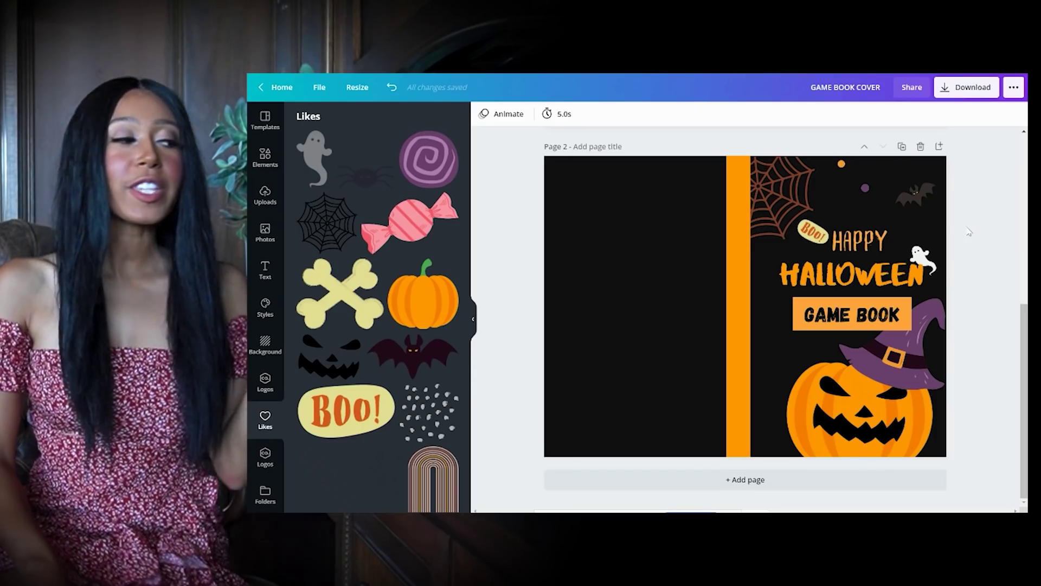
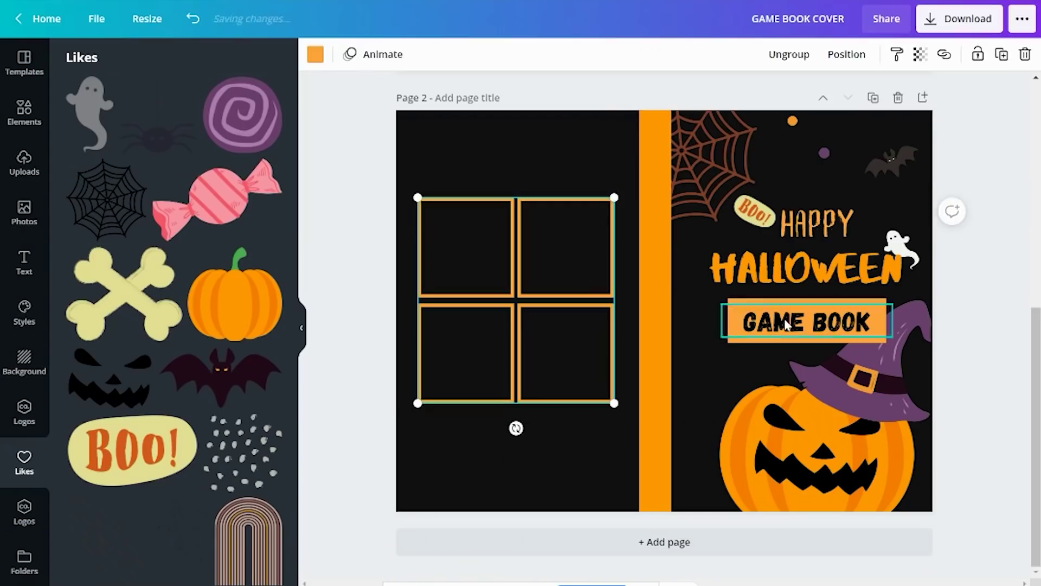
Step: Add the liked spider graphic hanging below the frame grid on the back cover and recolour it white
{"action": "left_click", "coordinate": [546, 257]}
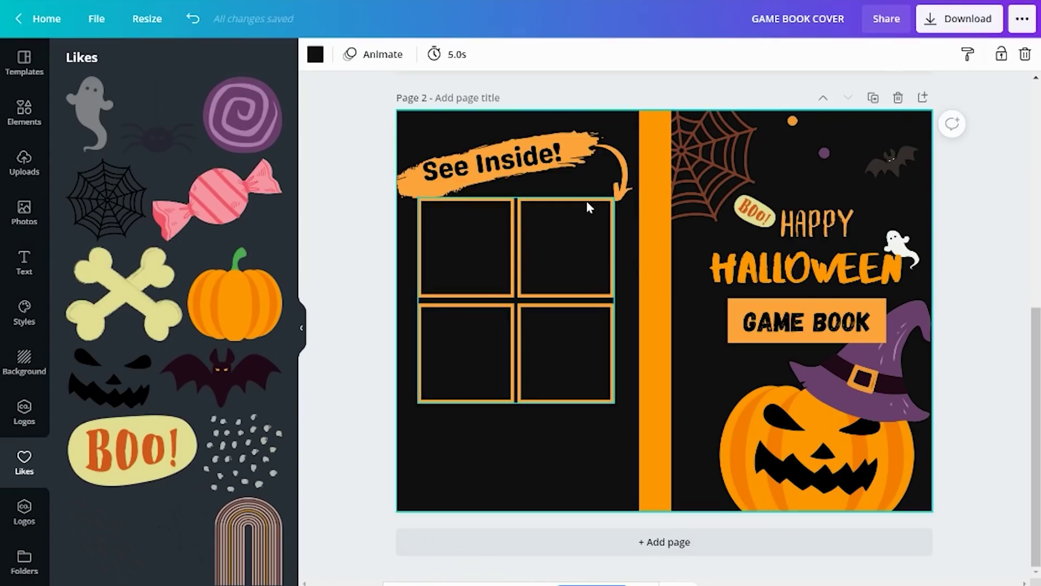
{"action": "left_click_drag", "start_coordinate": [157, 138], "coordinate": [494, 429]}
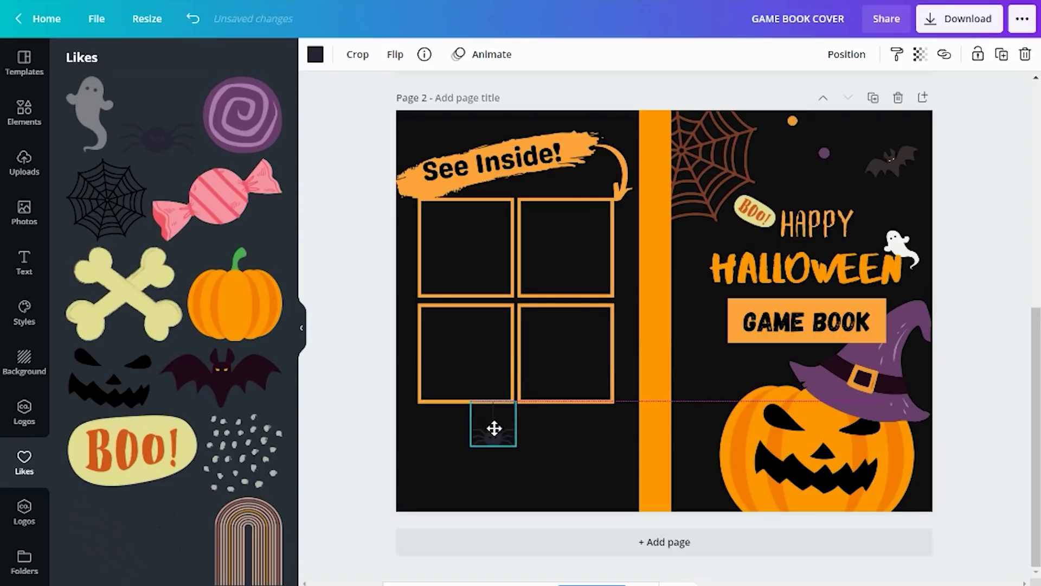
{"action": "left_click", "coordinate": [315, 54]}
{"action": "left_click", "coordinate": [144, 428]}
Step: Add the liked crossbones graphic, recolour it white and place it near the bottom of the back cover
{"action": "left_click", "coordinate": [170, 258]}
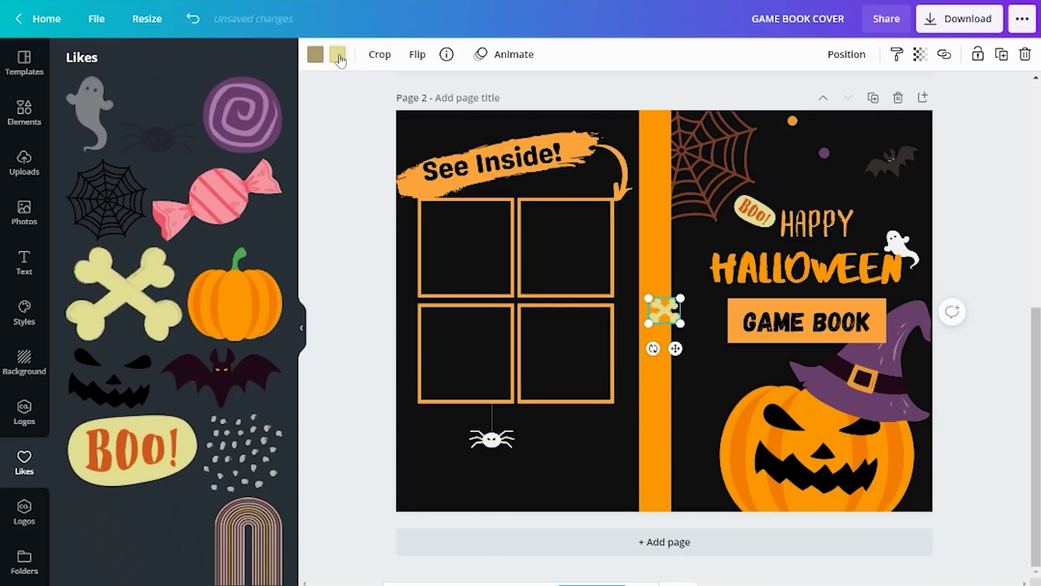
{"action": "left_click", "coordinate": [337, 55]}
{"action": "left_click", "coordinate": [193, 235]}
{"action": "left_click_drag", "start_coordinate": [664, 310], "coordinate": [539, 472]}
Step: Add the pink candy and the purple swirl candy at the back cover's edges, and paste the skull and small dots near its bottom
{"action": "left_click", "coordinate": [205, 233]}
{"action": "left_click_drag", "start_coordinate": [672, 313], "coordinate": [531, 117]}
{"action": "left_click", "coordinate": [242, 115]}
{"action": "key", "text": "ctrl+v"}
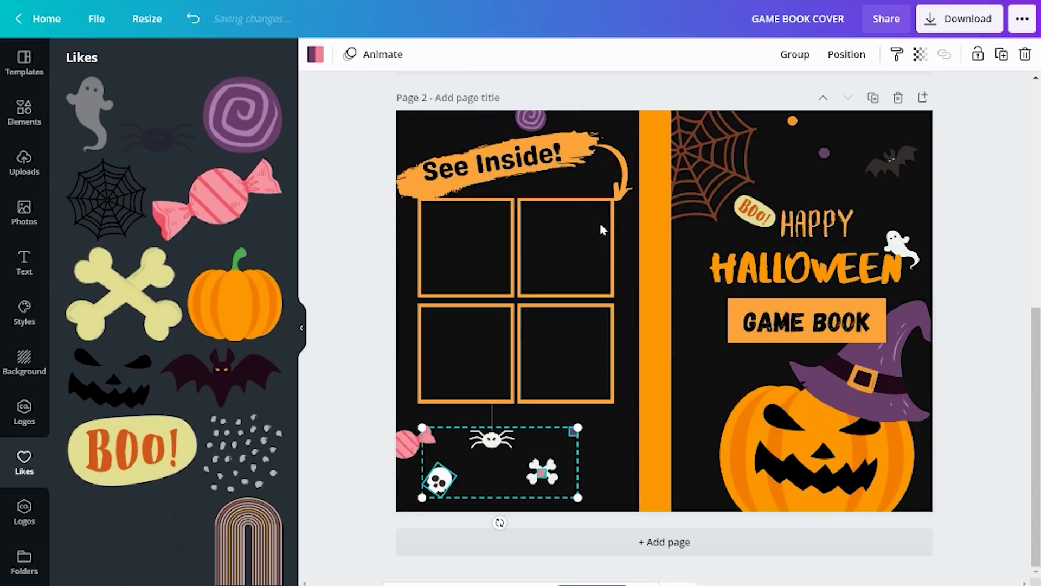
Step: Spread the pink candy, crossbones and pink dot along the back cover's bottom, and paste a green candy and a lollipop at its top
{"action": "left_click_drag", "start_coordinate": [408, 444], "coordinate": [401, 429]}
{"action": "left_click_drag", "start_coordinate": [545, 473], "coordinate": [600, 485]}
{"action": "left_click_drag", "start_coordinate": [541, 473], "coordinate": [534, 472]}
{"action": "key", "text": "ctrl+v"}
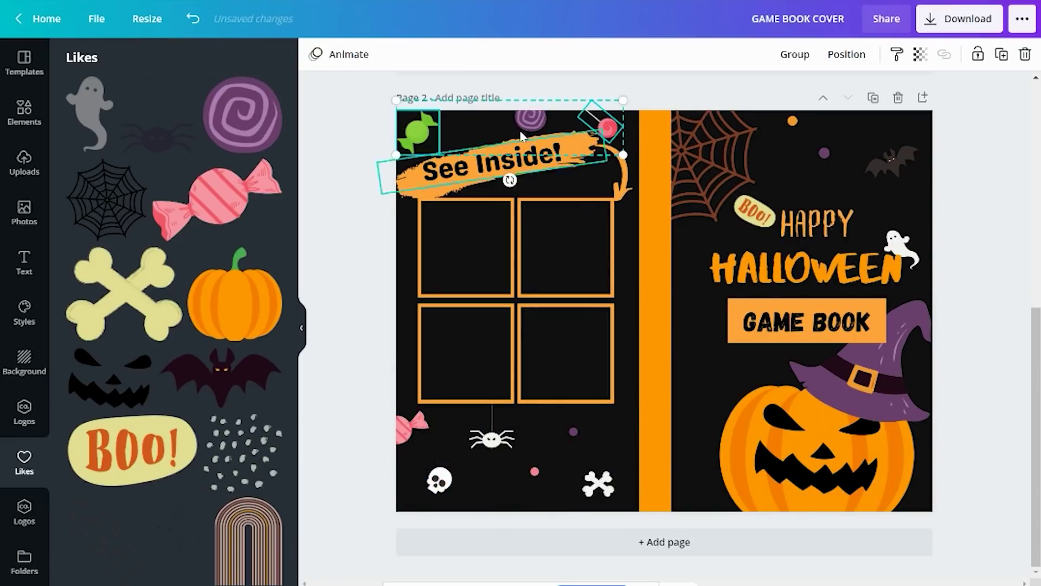
{"action": "left_click", "coordinate": [365, 135]}
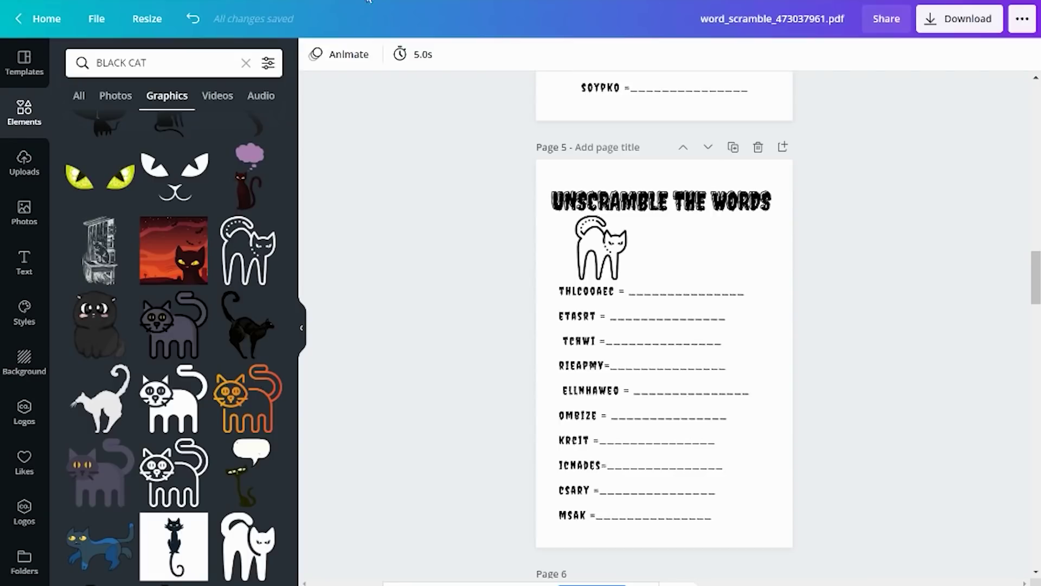
Step: In the word scramble design, set up a PNG download limited to Page 1 instead of all pages
{"action": "left_click", "coordinate": [927, 22]}
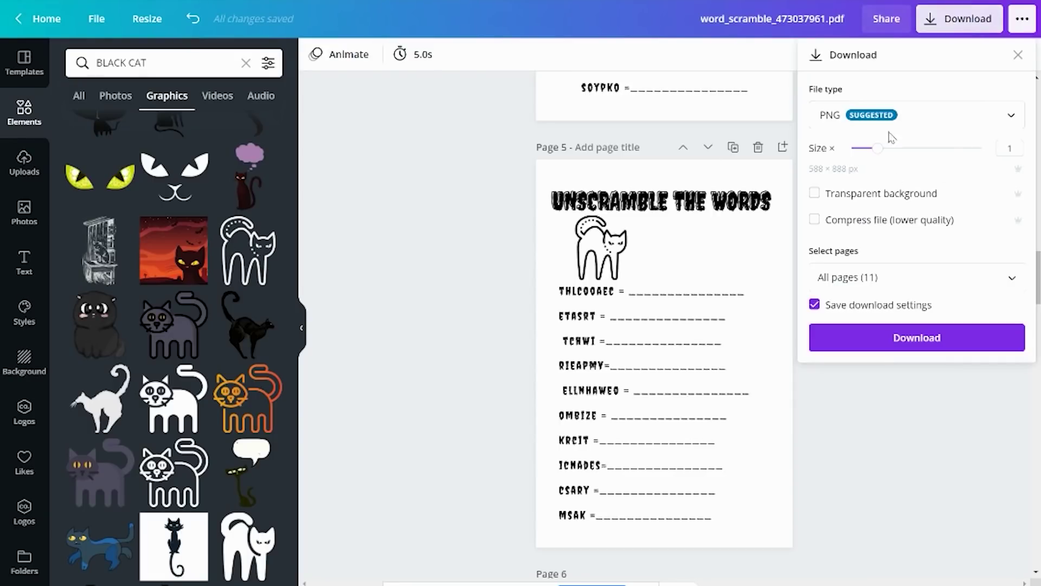
{"action": "left_click", "coordinate": [901, 287]}
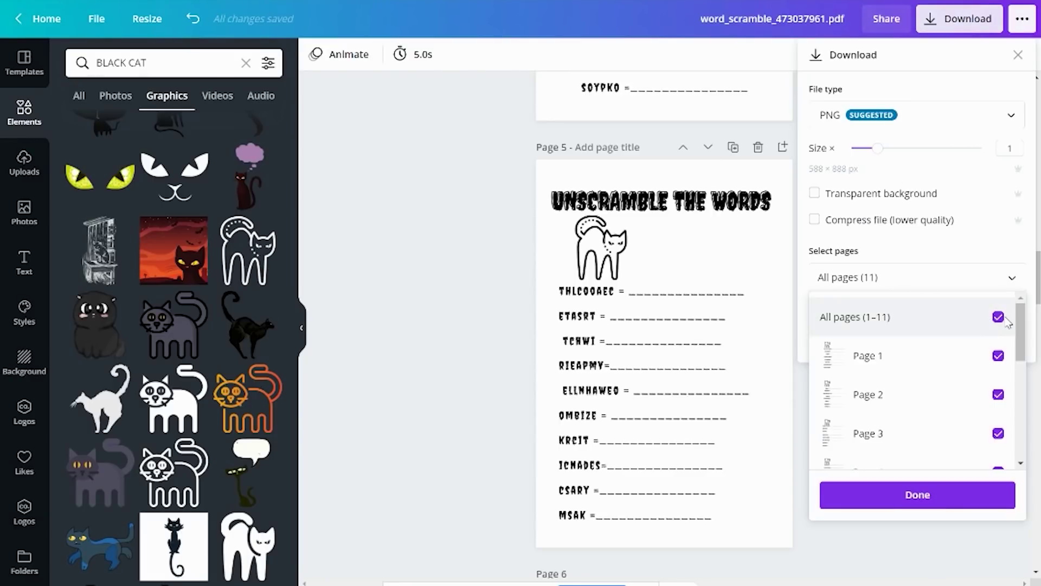
{"action": "left_click", "coordinate": [998, 316]}
{"action": "left_click", "coordinate": [998, 355]}
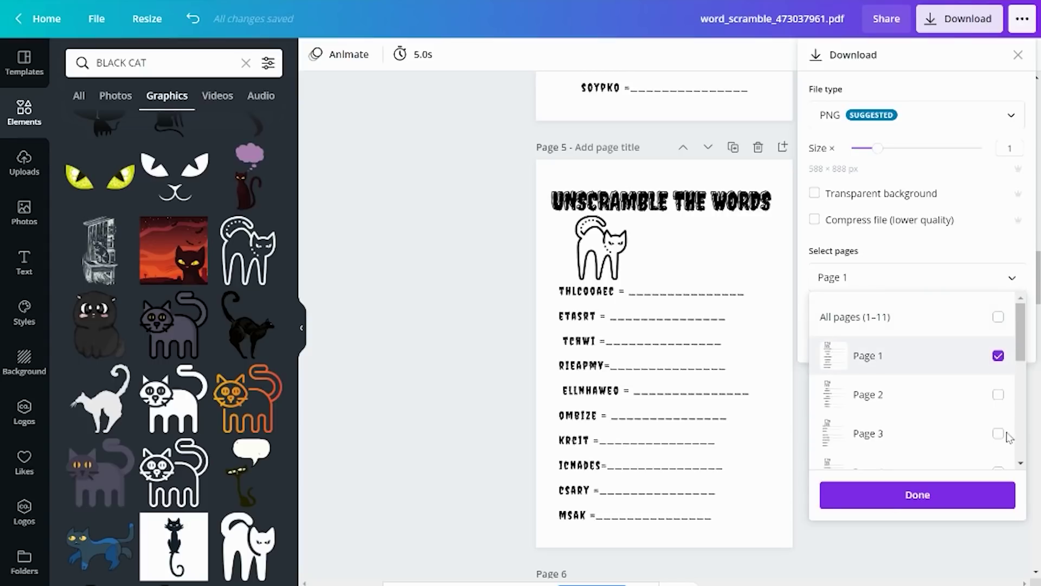
{"action": "left_click", "coordinate": [925, 498]}
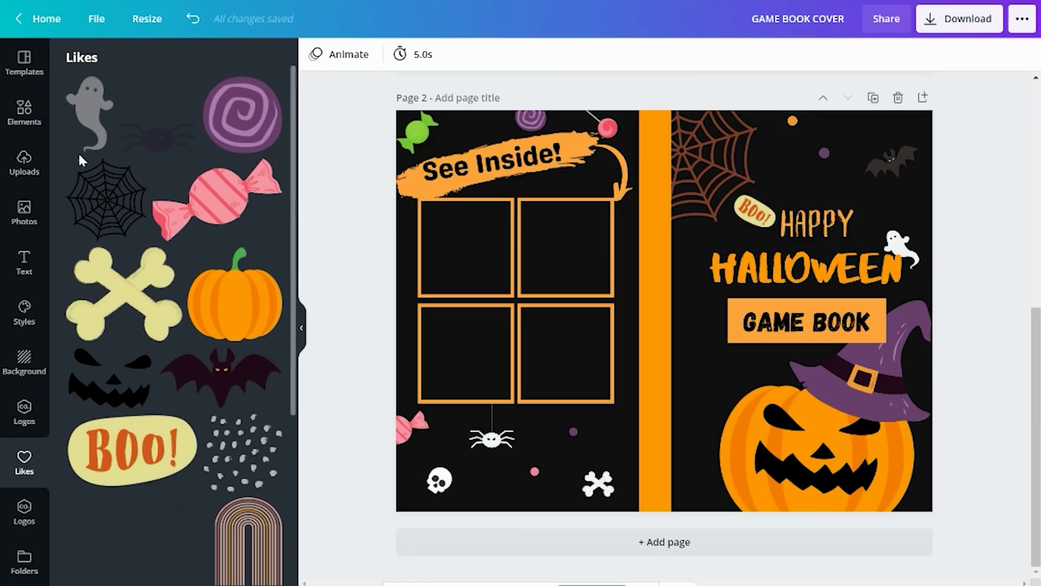
Step: In the GAME BOOK COVER design, insert the uploaded "Unscramble the Words" page image and crop it to fit the upper left frame
{"action": "left_click", "coordinate": [24, 160]}
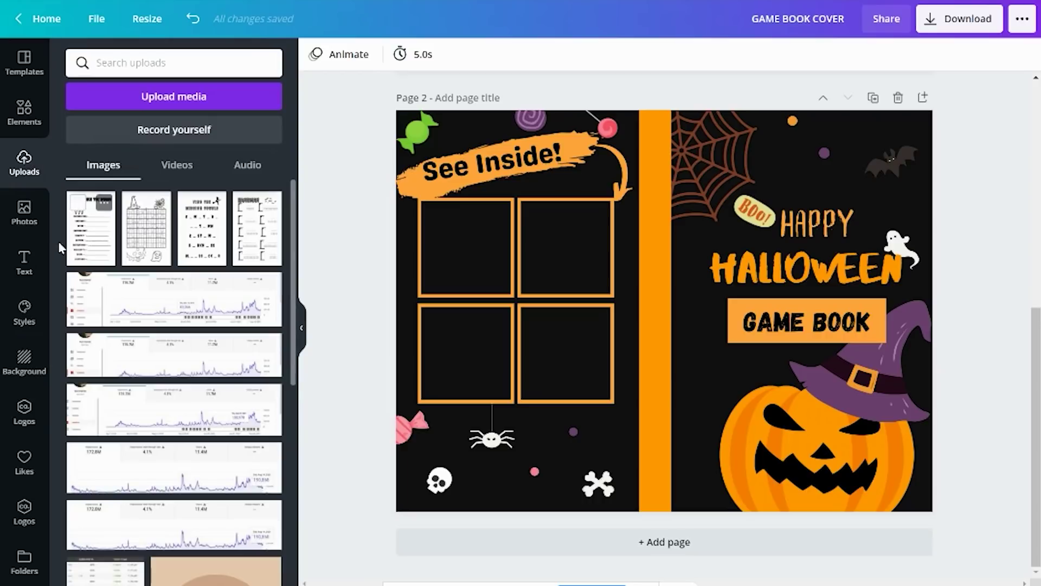
{"action": "left_click", "coordinate": [101, 233]}
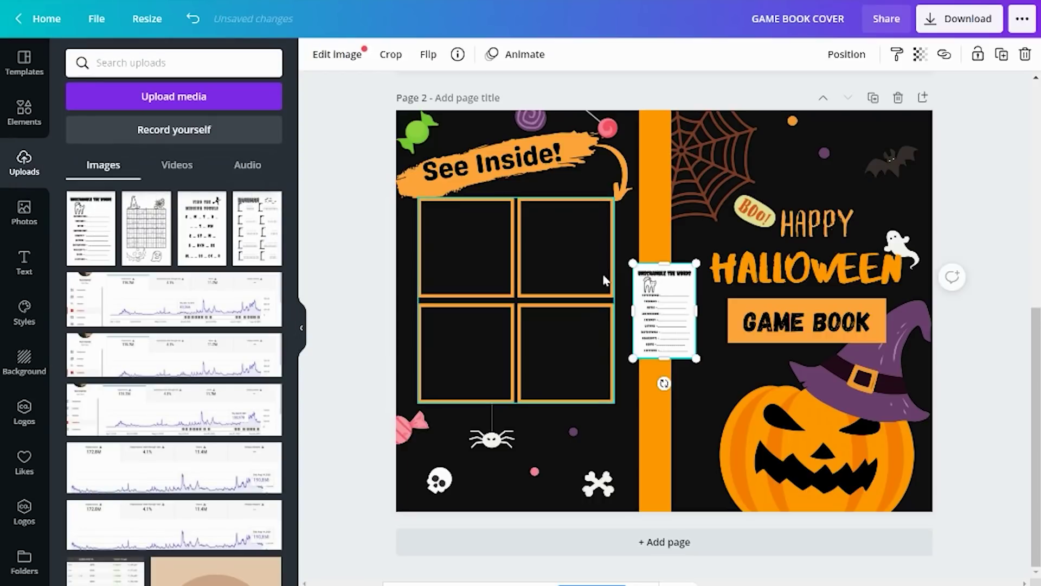
{"action": "left_click_drag", "start_coordinate": [656, 290], "coordinate": [443, 223]}
{"action": "left_click_drag", "start_coordinate": [486, 292], "coordinate": [457, 293]}
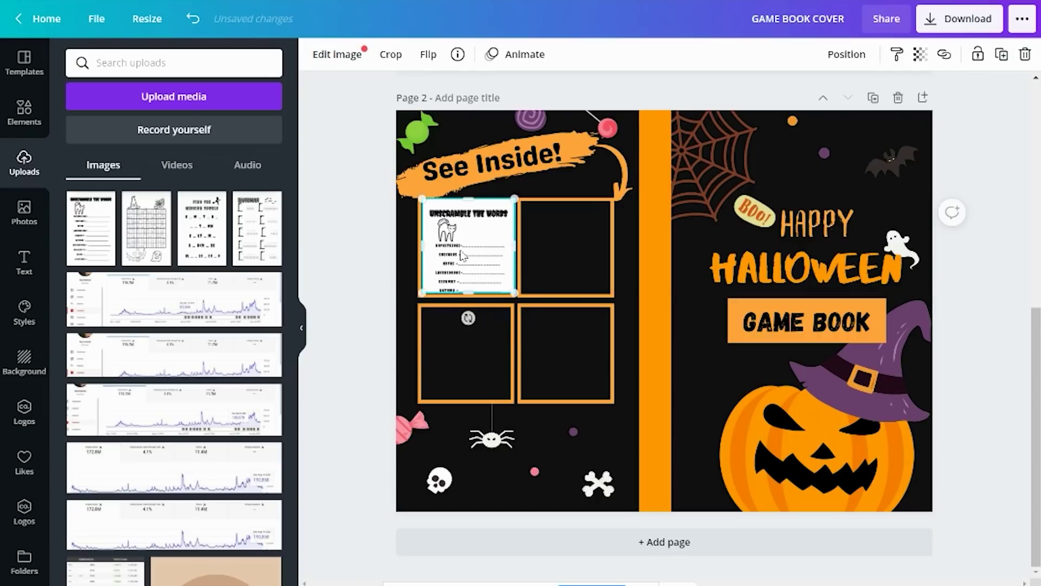
{"action": "key", "text": "Escape"}
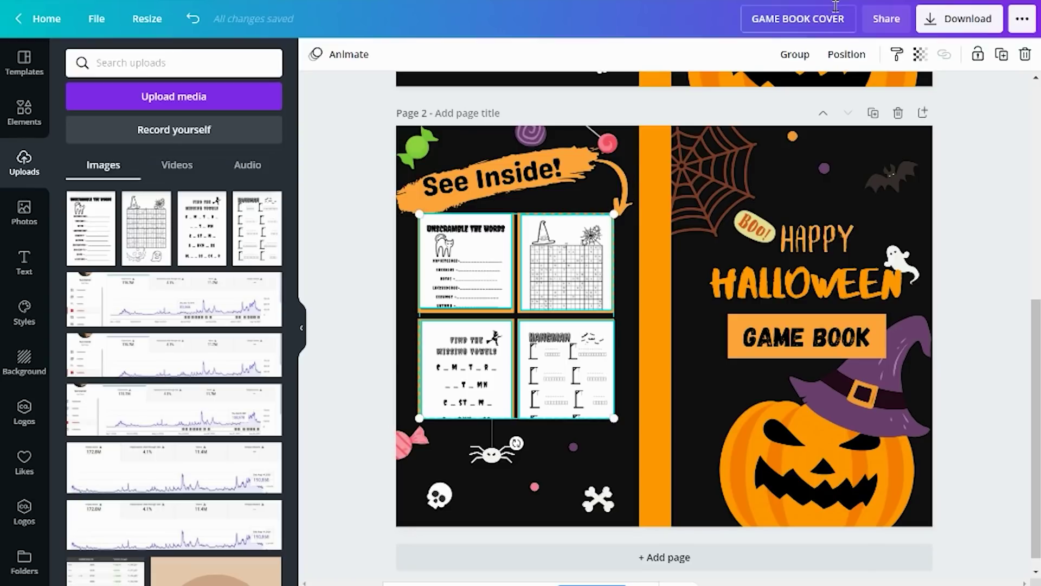
Step: Send the four puzzle page images backward so they sit behind the orange frame borders
{"action": "left_click", "coordinate": [844, 54]}
{"action": "left_click", "coordinate": [789, 102]}
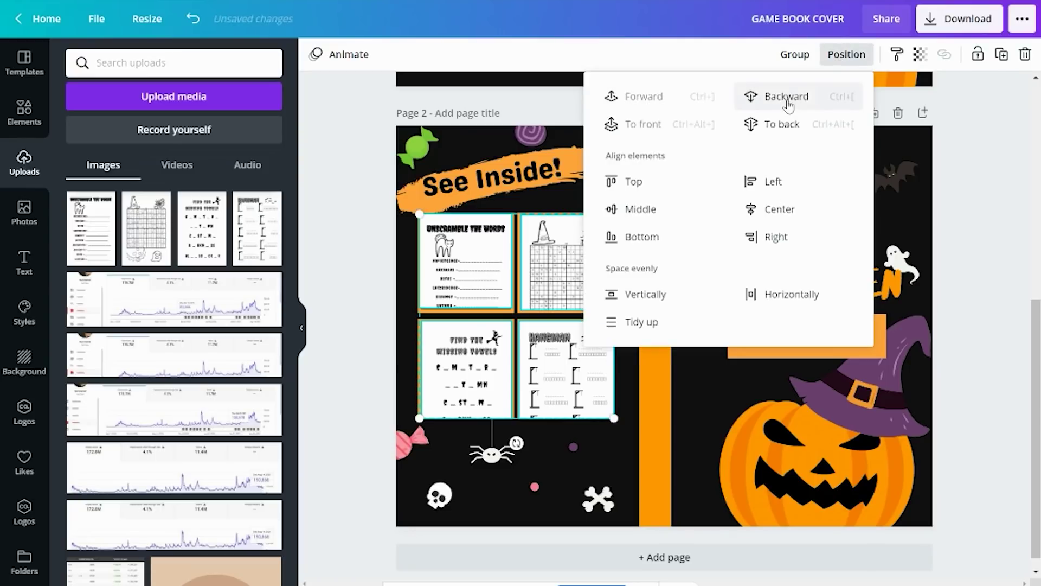
{"action": "left_click", "coordinate": [787, 101]}
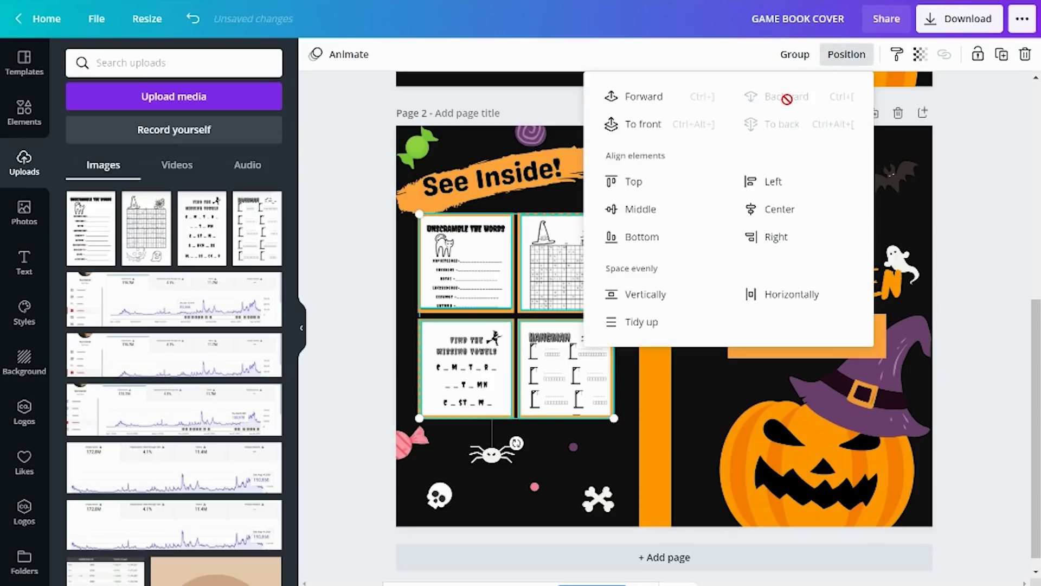
{"action": "left_click", "coordinate": [331, 178]}
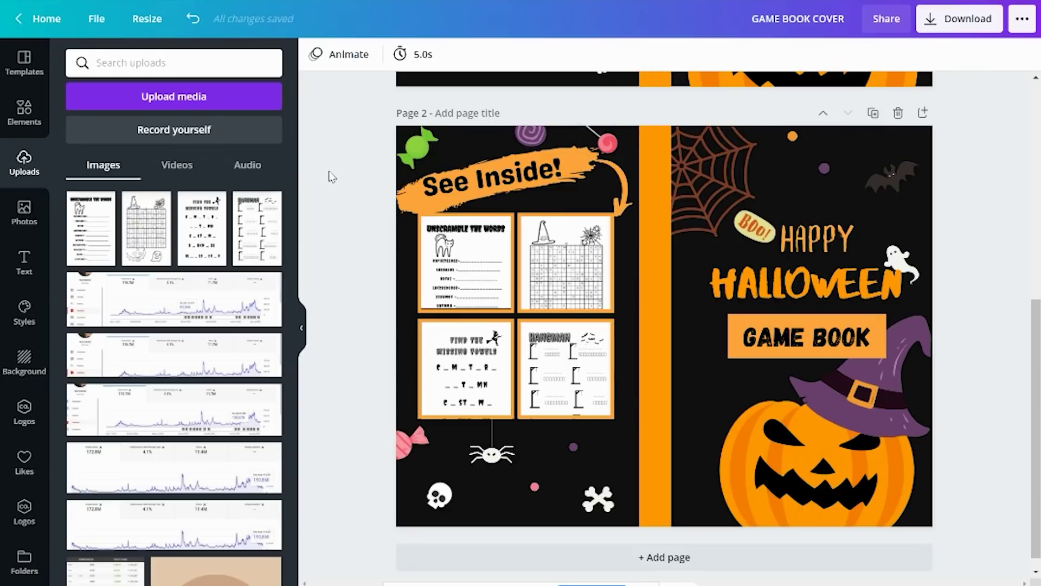